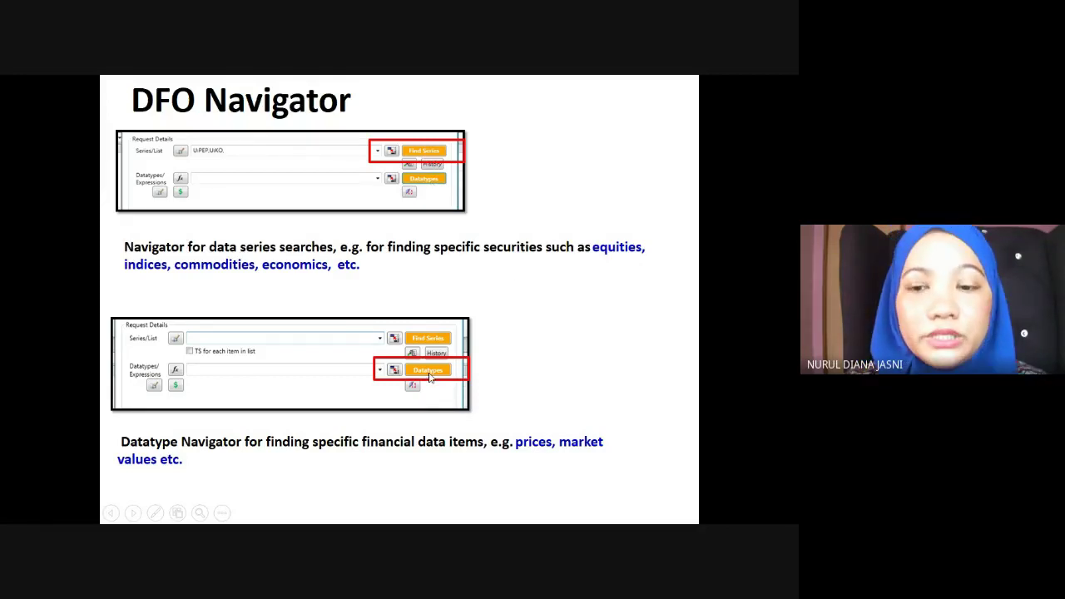
# Go through the DFO Navigator datatypes and exploring categories slides and end the slide show.
pyautogui.press('Right')
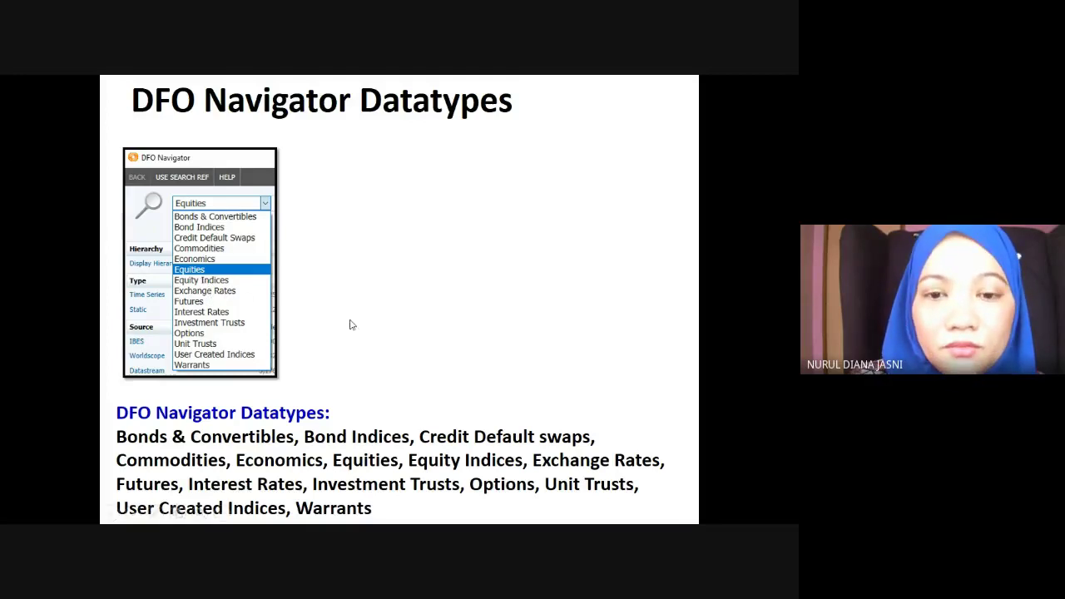
pyautogui.click(478, 509)
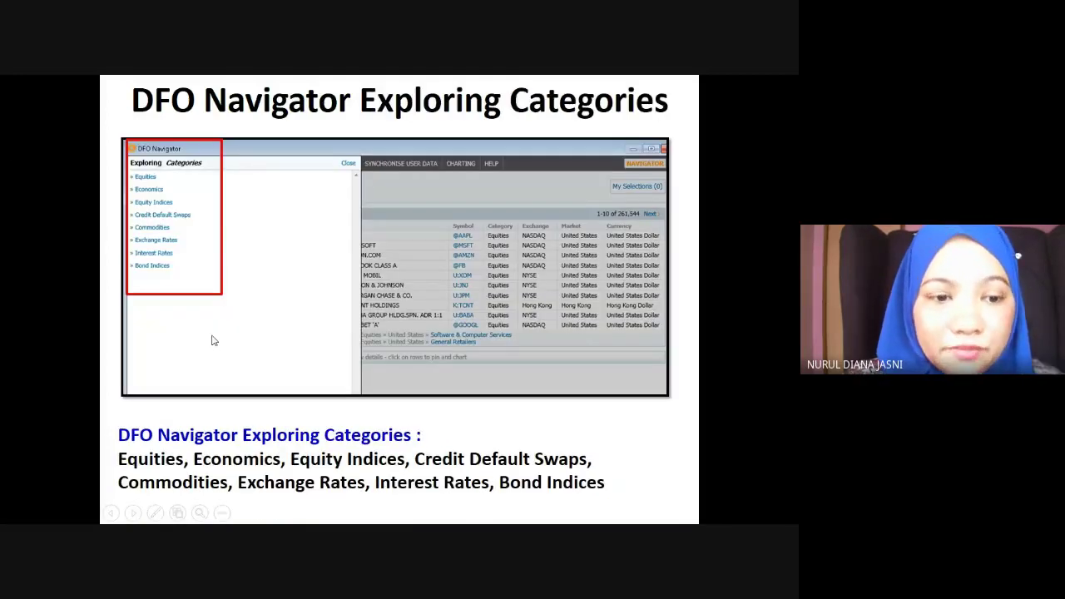
pyautogui.press('Escape')
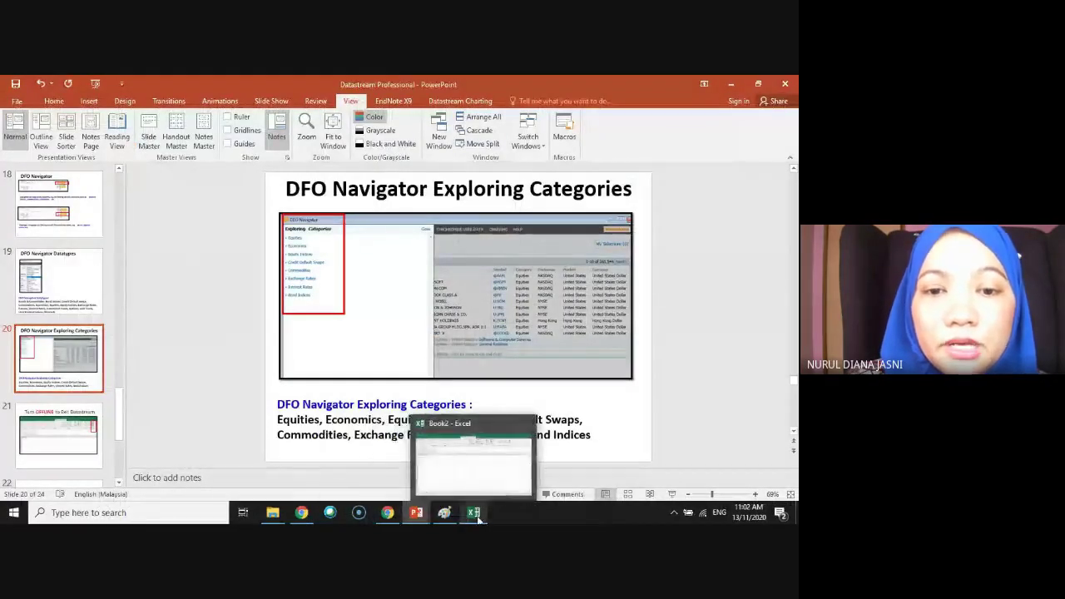
# Switch to the Book2 workbook in Excel and bring the Thomson Reuters Datastream add-in online.
pyautogui.click(474, 477)
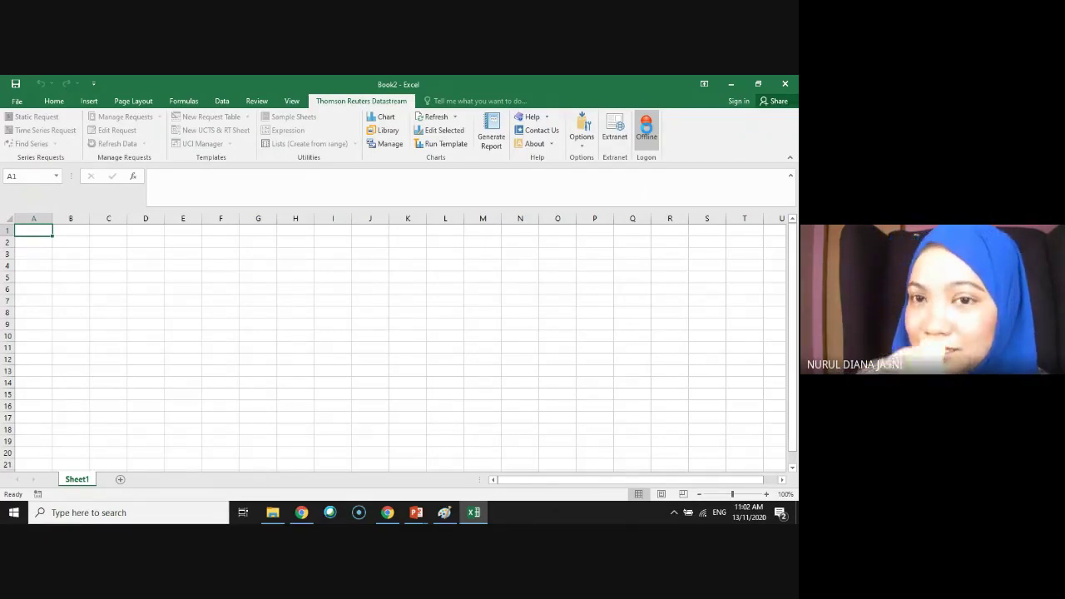
pyautogui.click(647, 131)
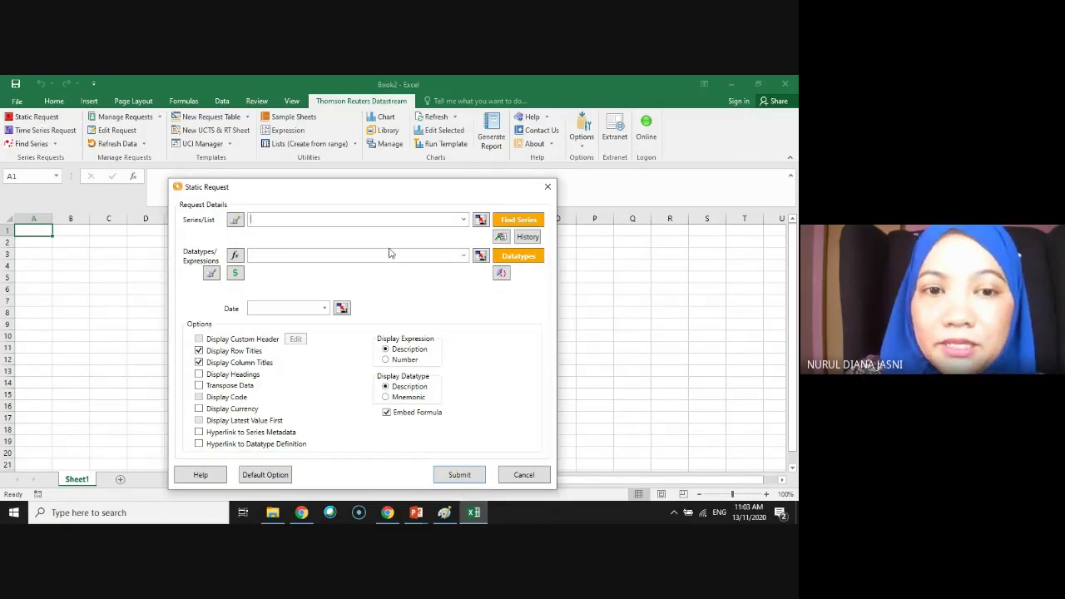
# View the date choices of the static request, cancel it and start a time series request instead.
pyautogui.click(324, 308)
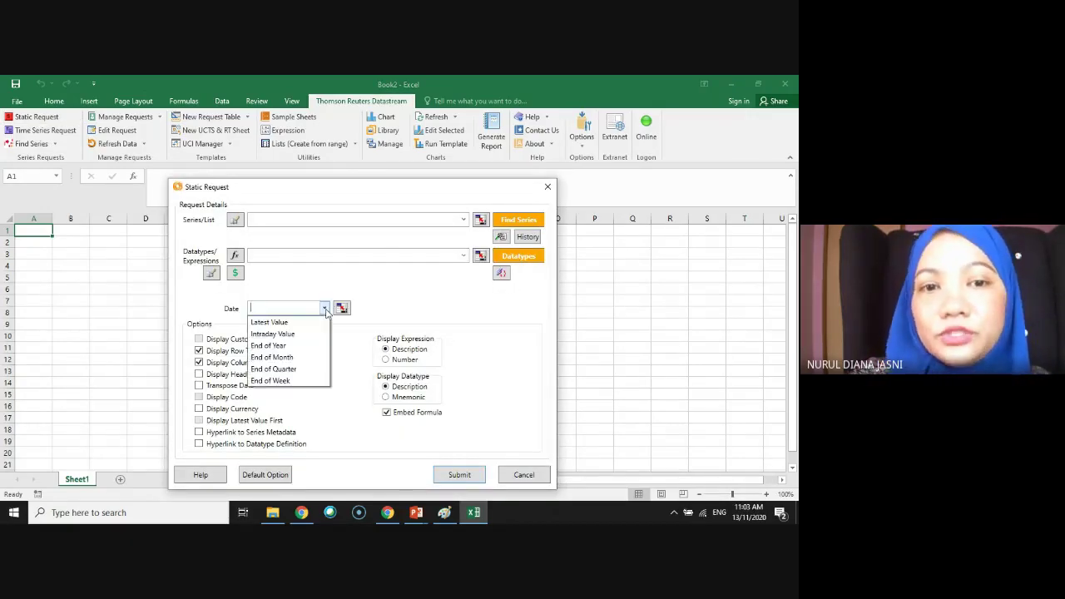
pyautogui.click(528, 477)
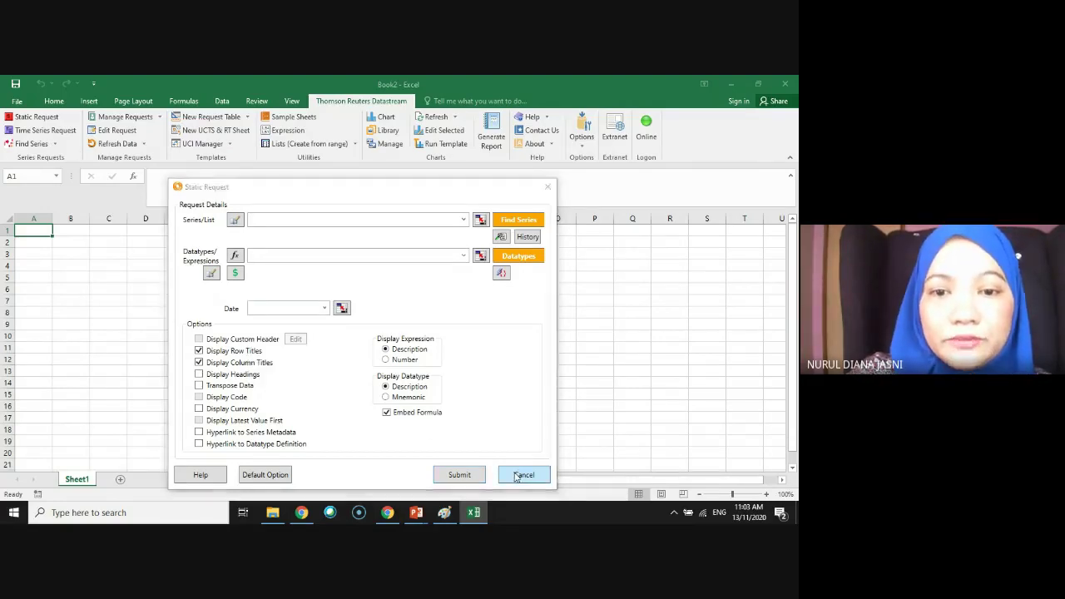
pyautogui.click(517, 476)
pyautogui.click(24, 133)
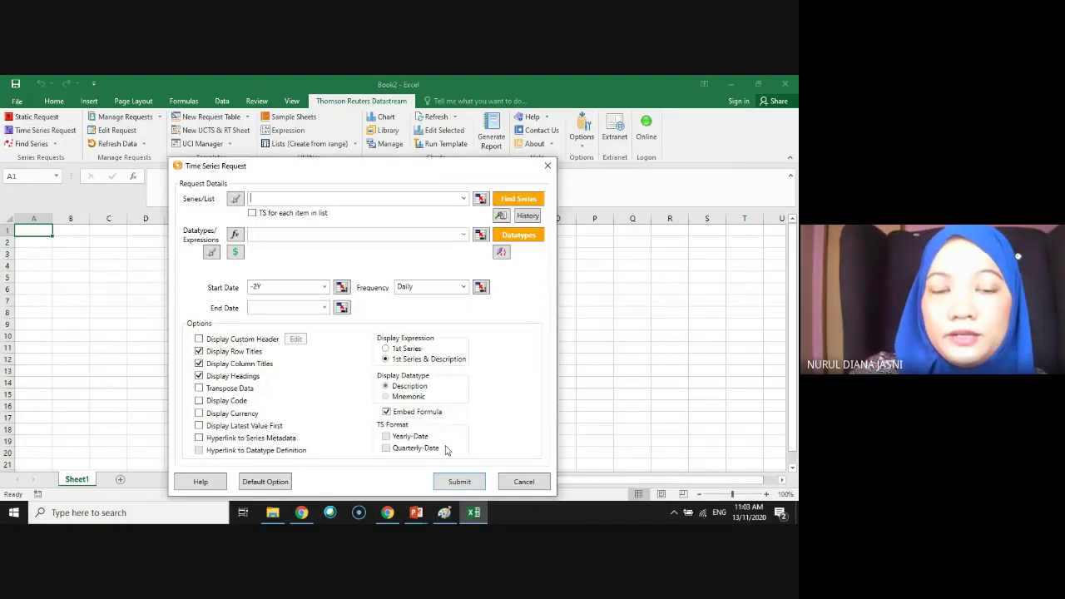
# Set the time series start date to 1999 and end date to 2017, and view the frequency choices.
pyautogui.click(325, 287)
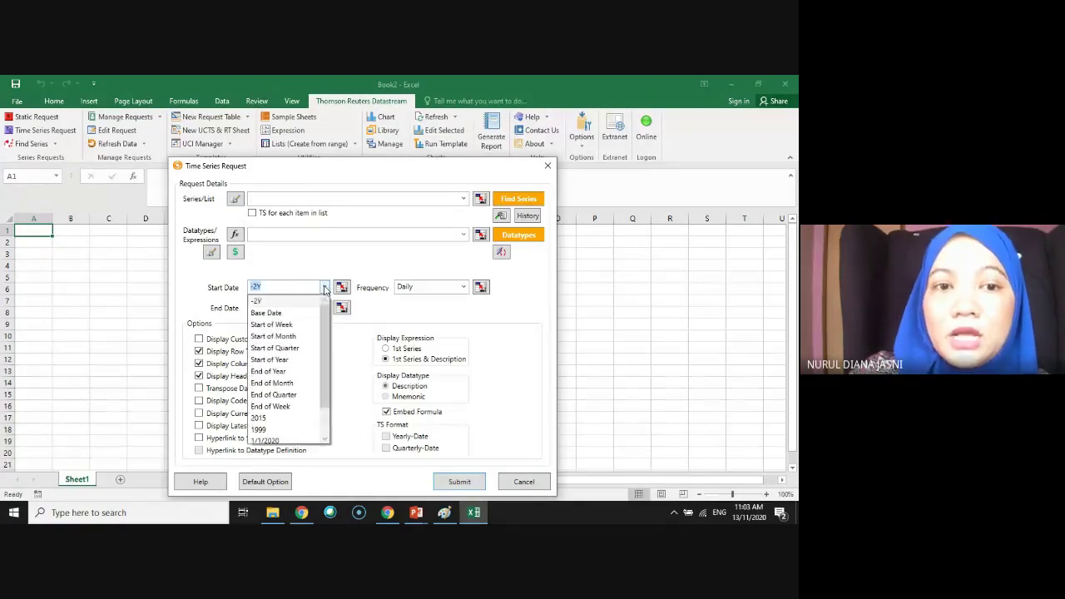
pyautogui.scroll(-2, 324, 395)
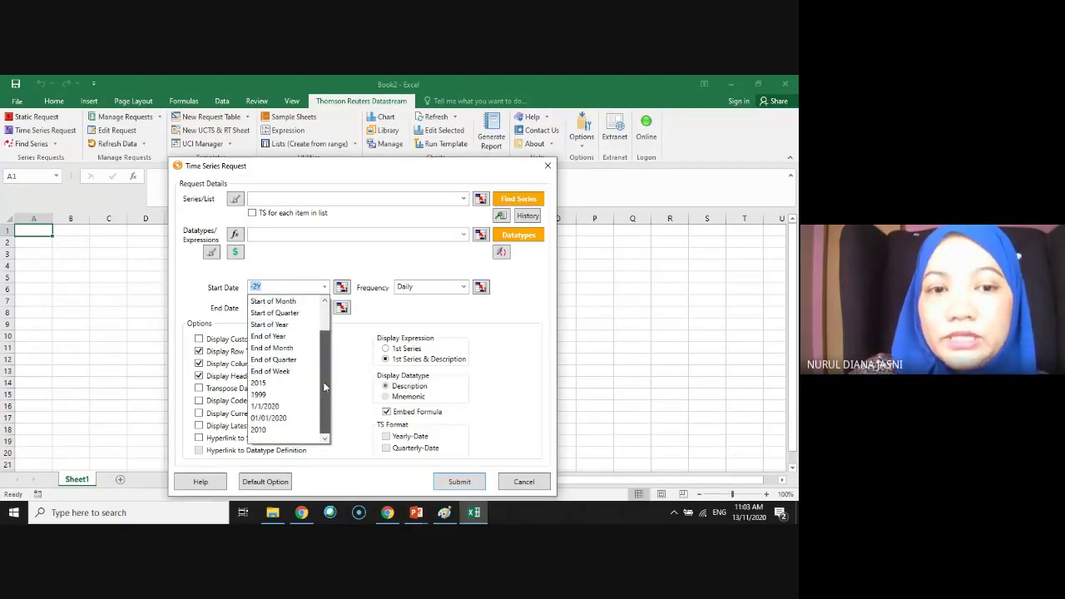
pyautogui.scroll(2, 324, 391)
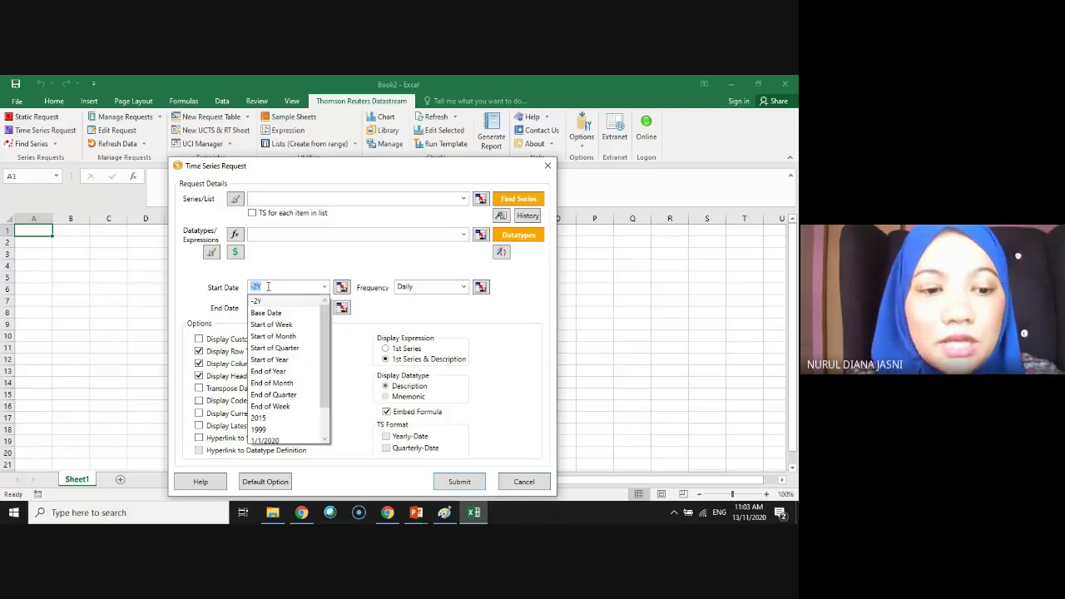
pyautogui.write('1999')
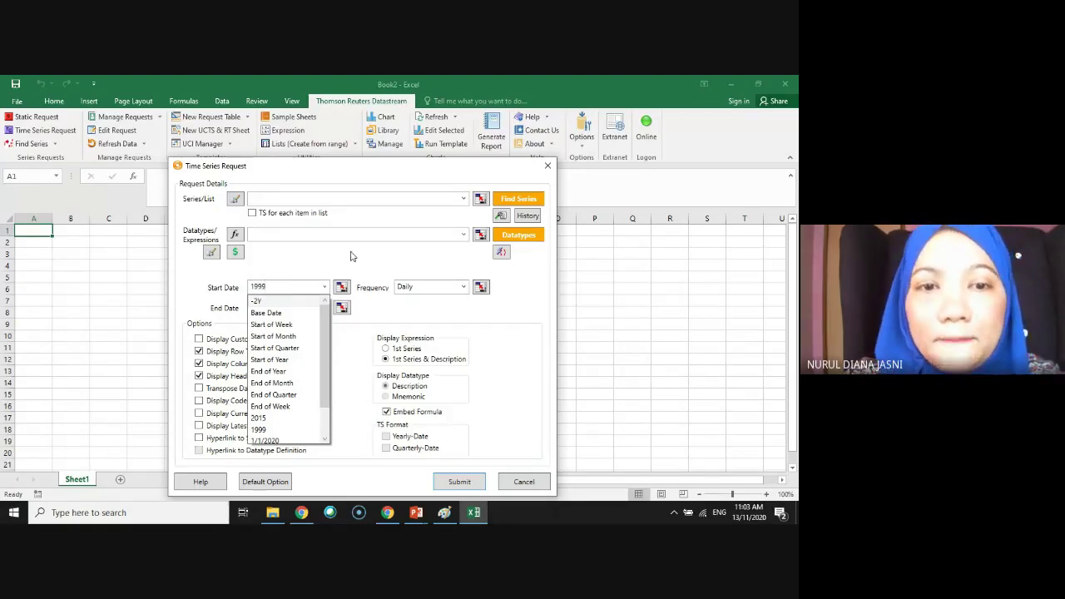
pyautogui.press('Tab')
pyautogui.write('201')
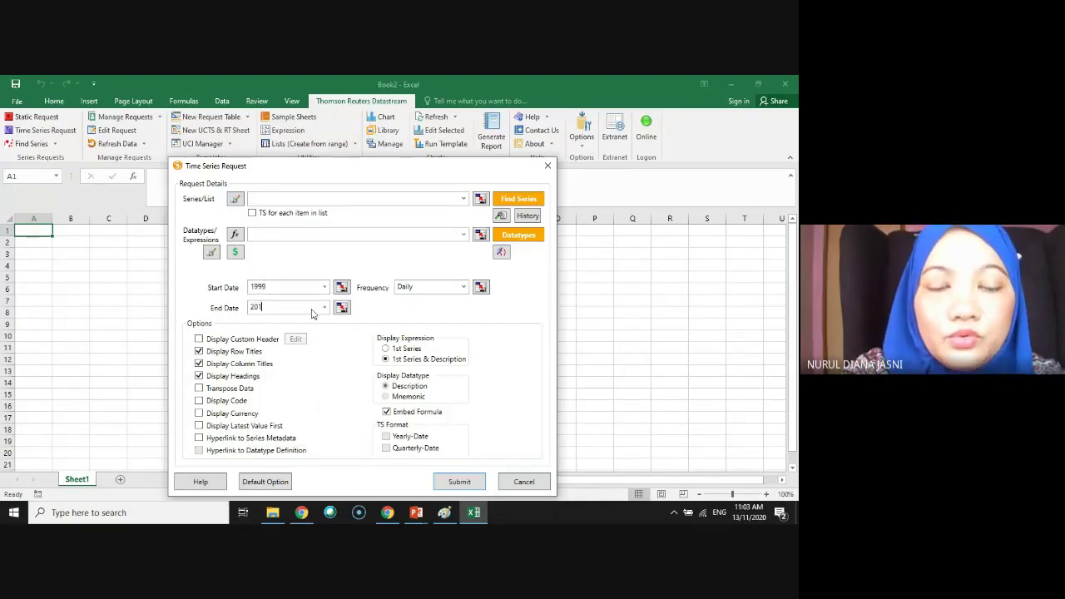
pyautogui.write('7')
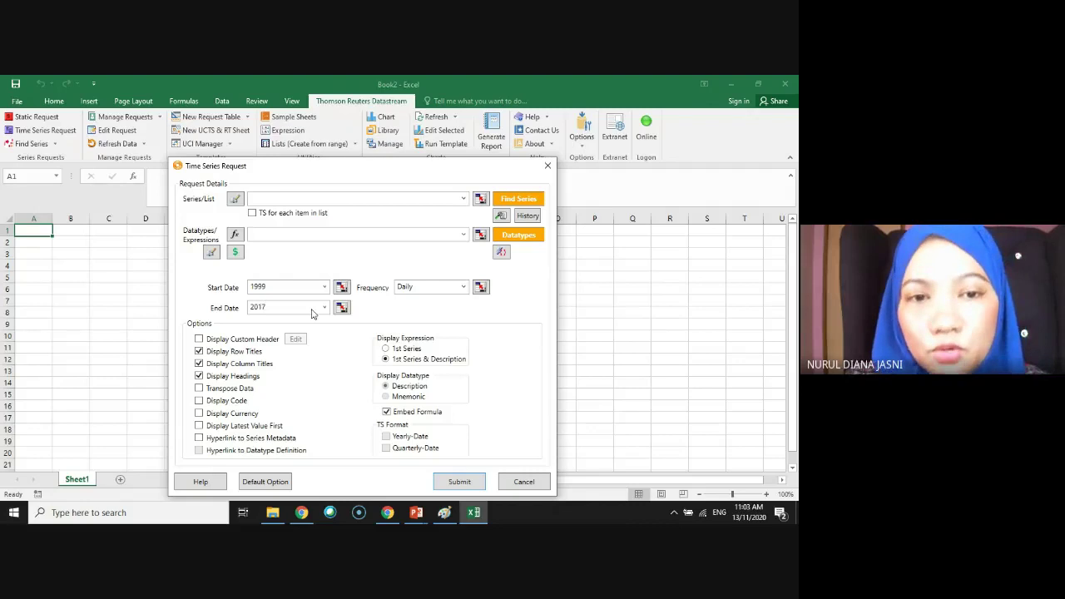
pyautogui.click(462, 287)
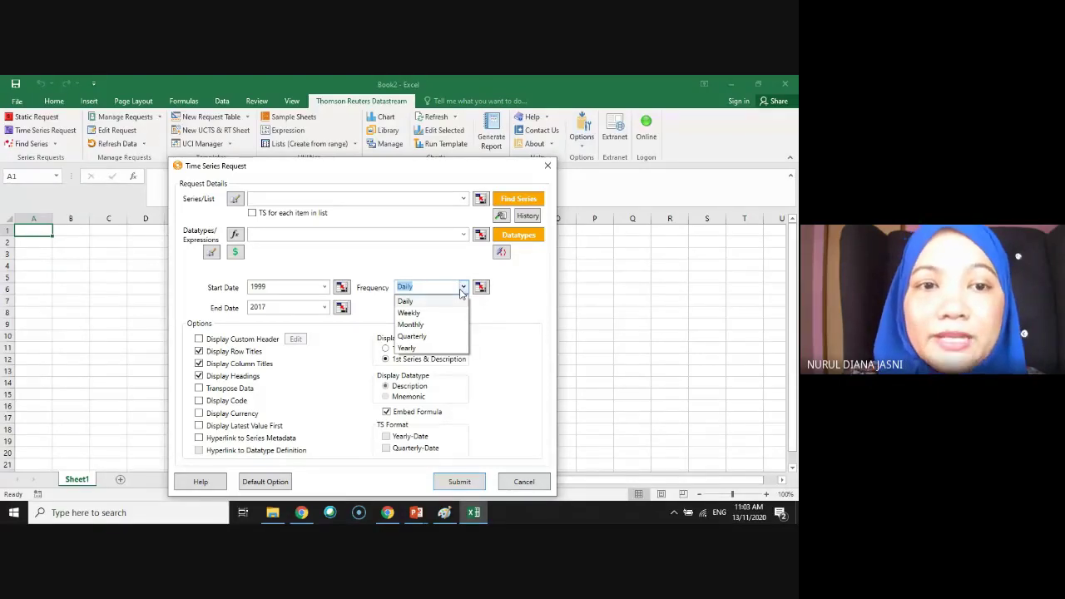
pyautogui.click(296, 261)
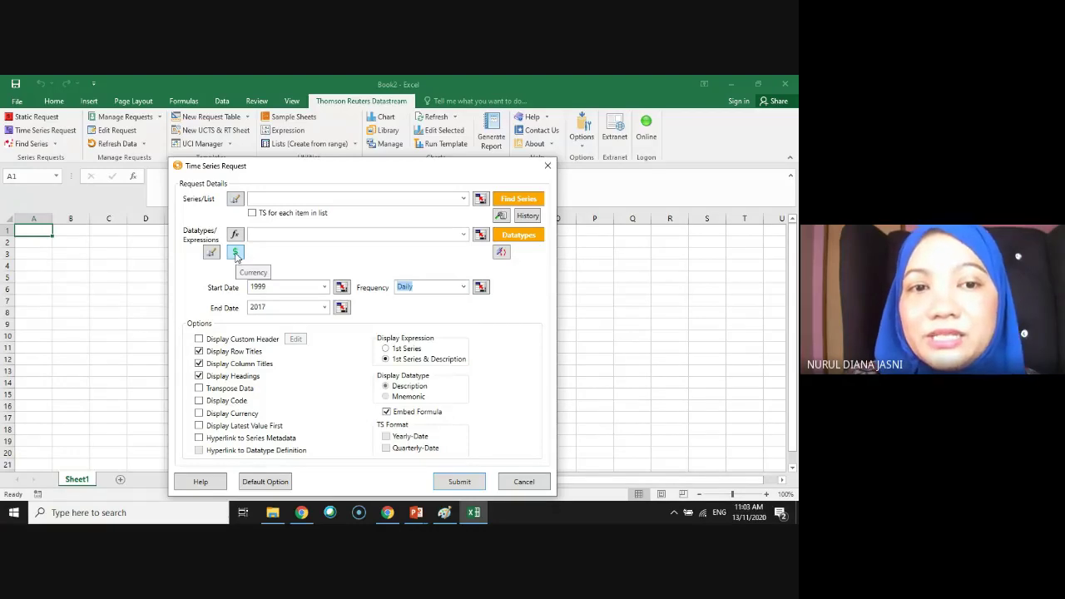
# Apply the Malaysian Ringgit-M$ currency to all datatypes and turn on Display Currency for the time series request.
pyautogui.click(237, 254)
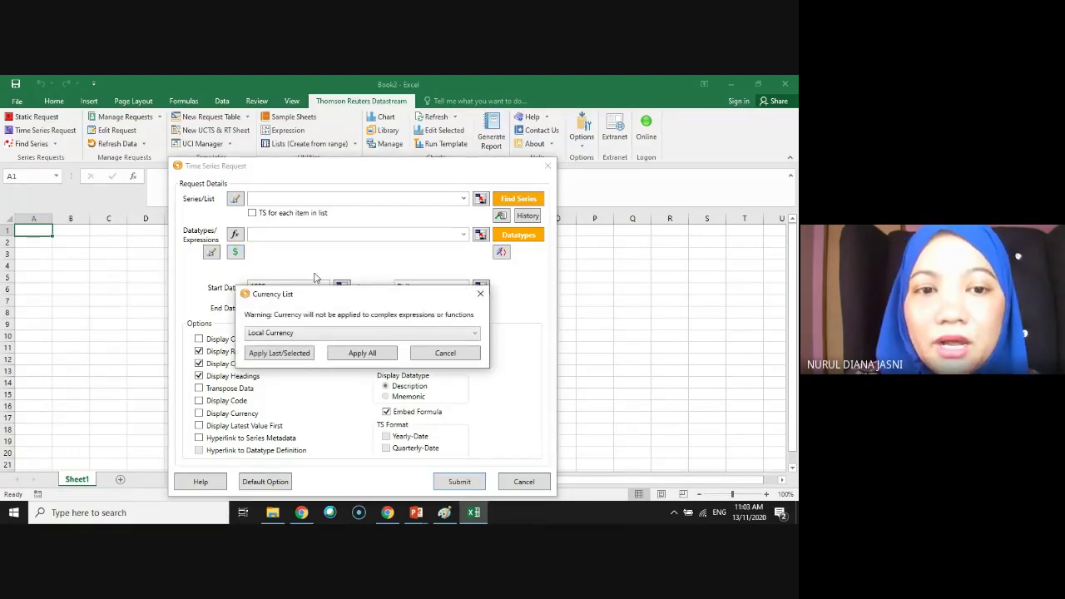
pyautogui.click(474, 335)
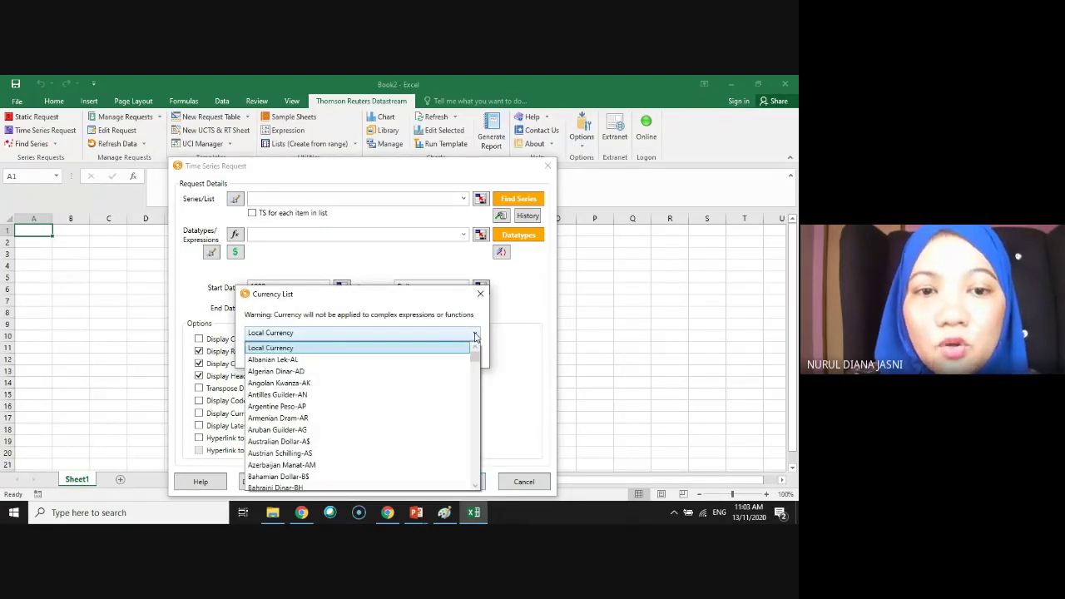
pyautogui.moveTo(475, 358); pyautogui.dragTo(478, 419)
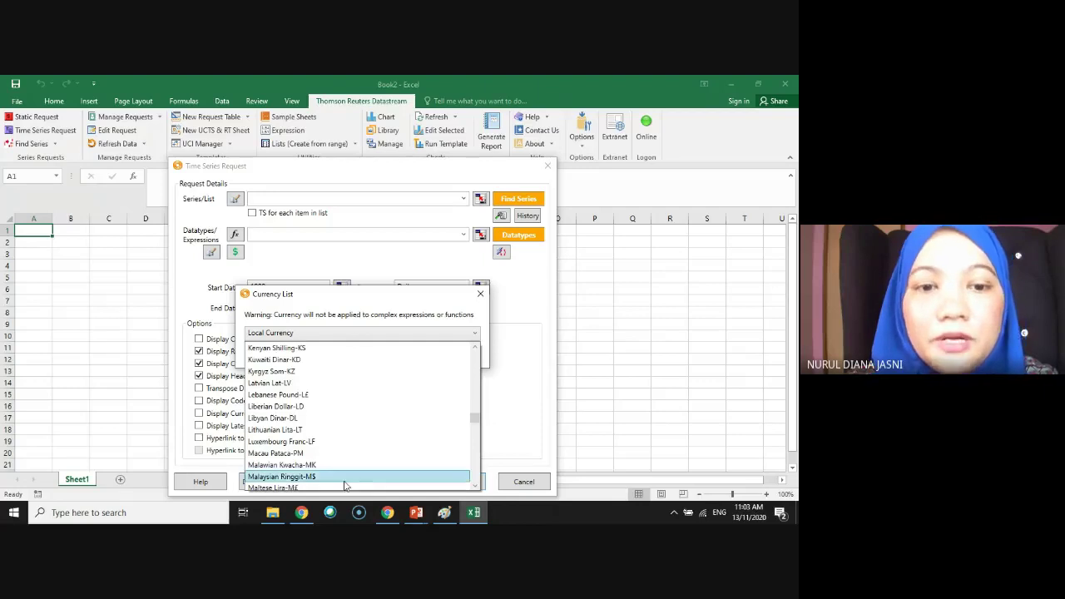
pyautogui.scroll(-2, 345, 474)
pyautogui.click(312, 454)
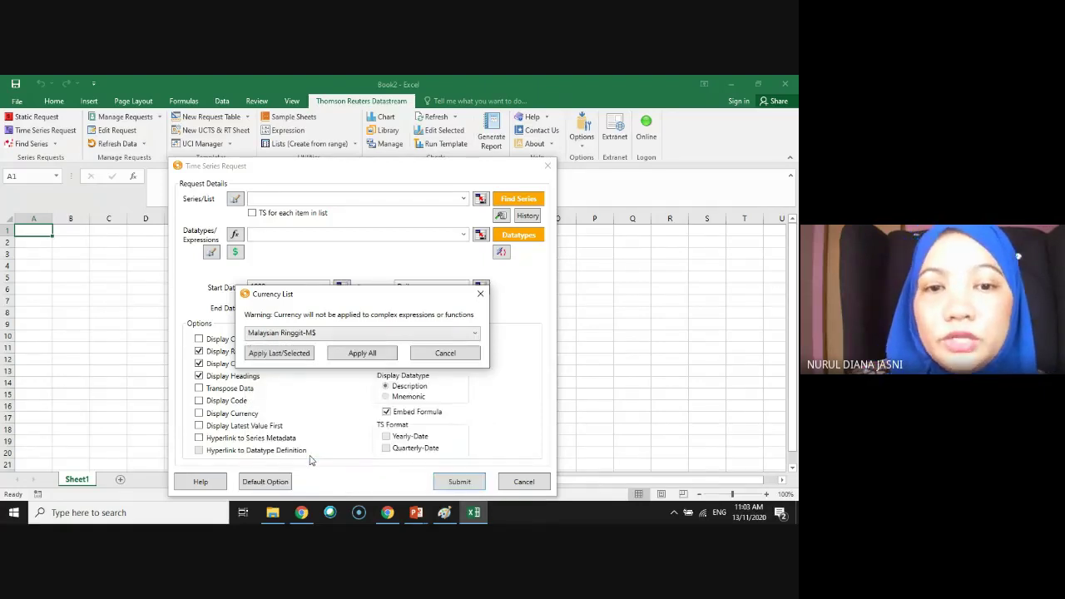
pyautogui.click(374, 359)
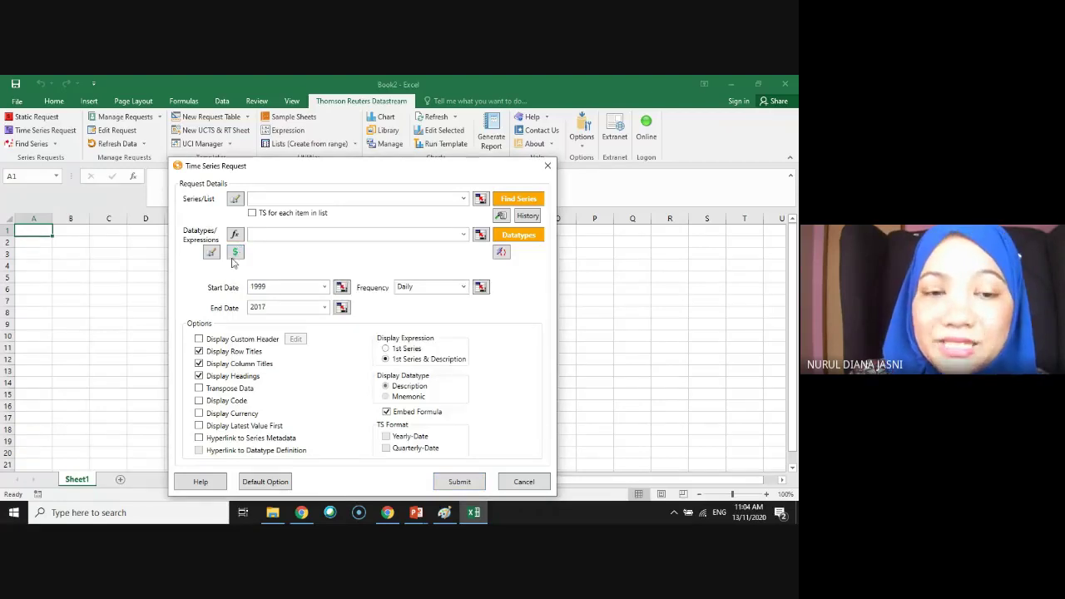
pyautogui.click(198, 414)
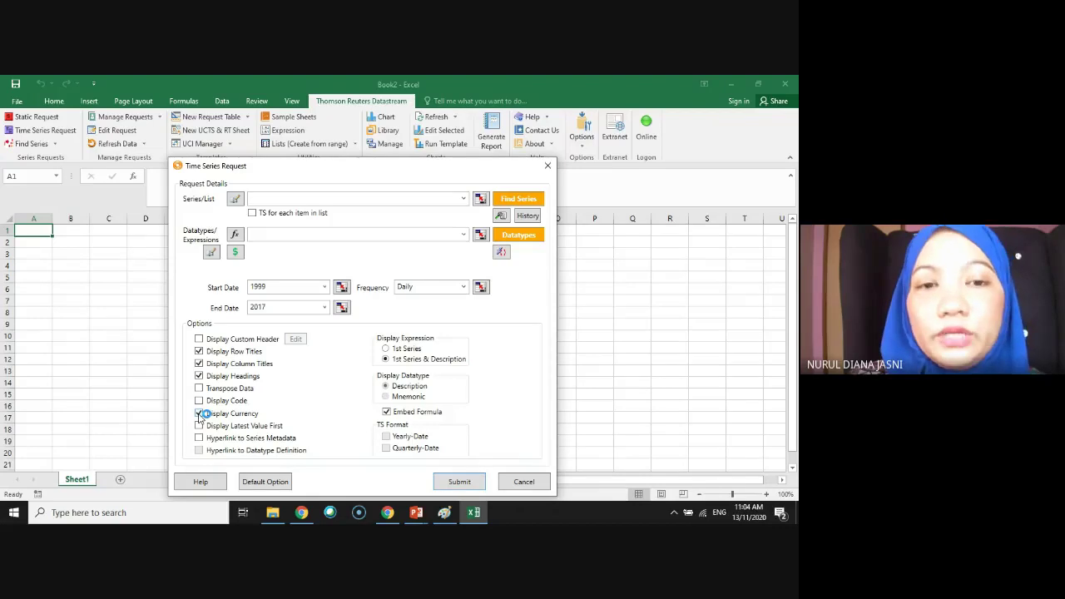
# Set the time series to run from 01/01/2020 to 30/10/2020 with a Daily frequency.
pyautogui.doubleClick(283, 287)
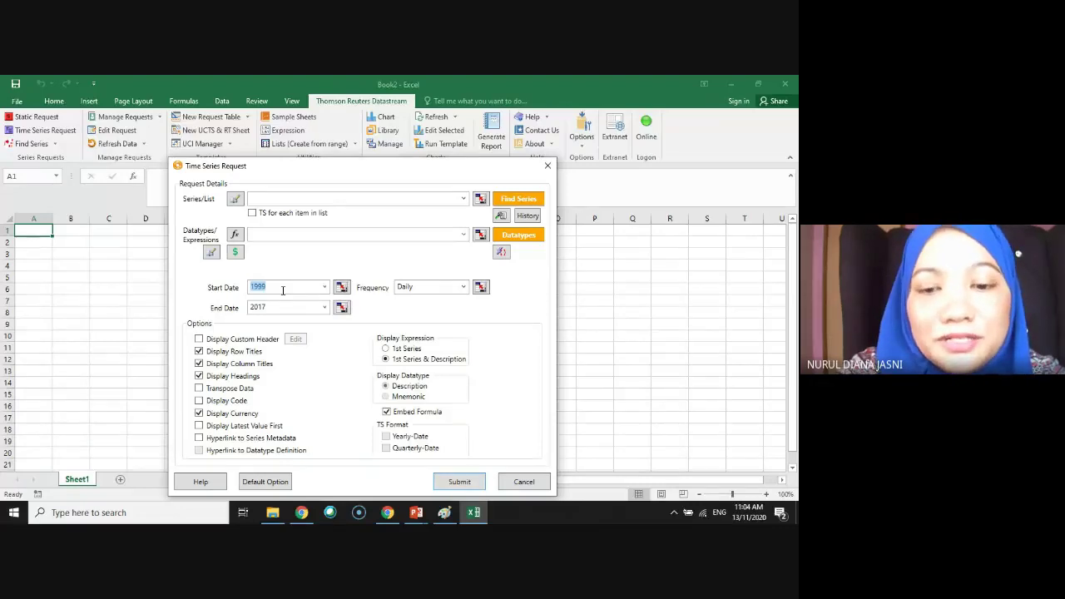
pyautogui.write('01/')
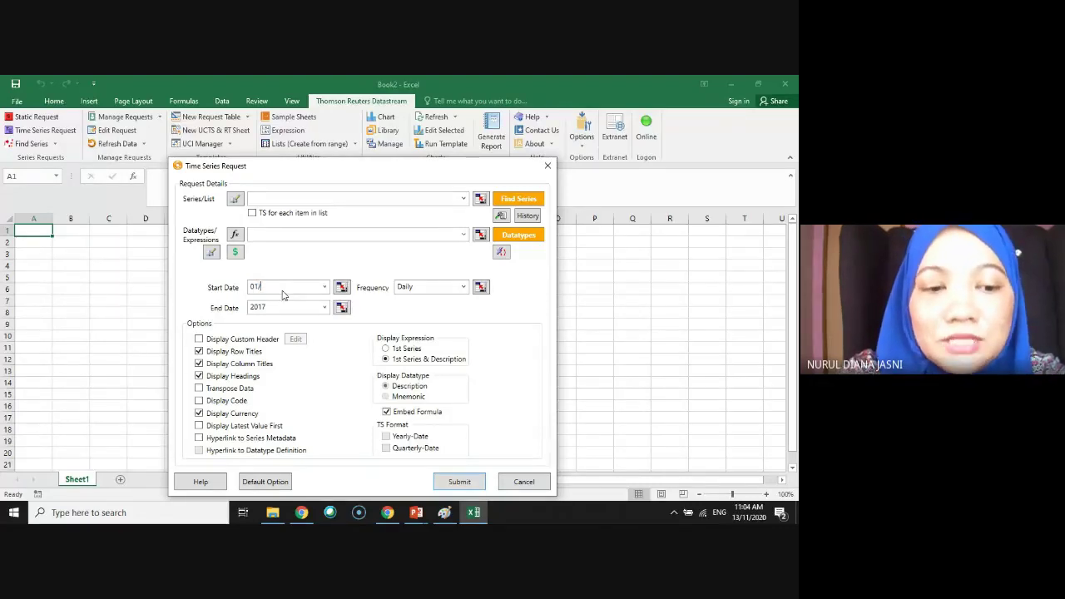
pyautogui.write('01/2020')
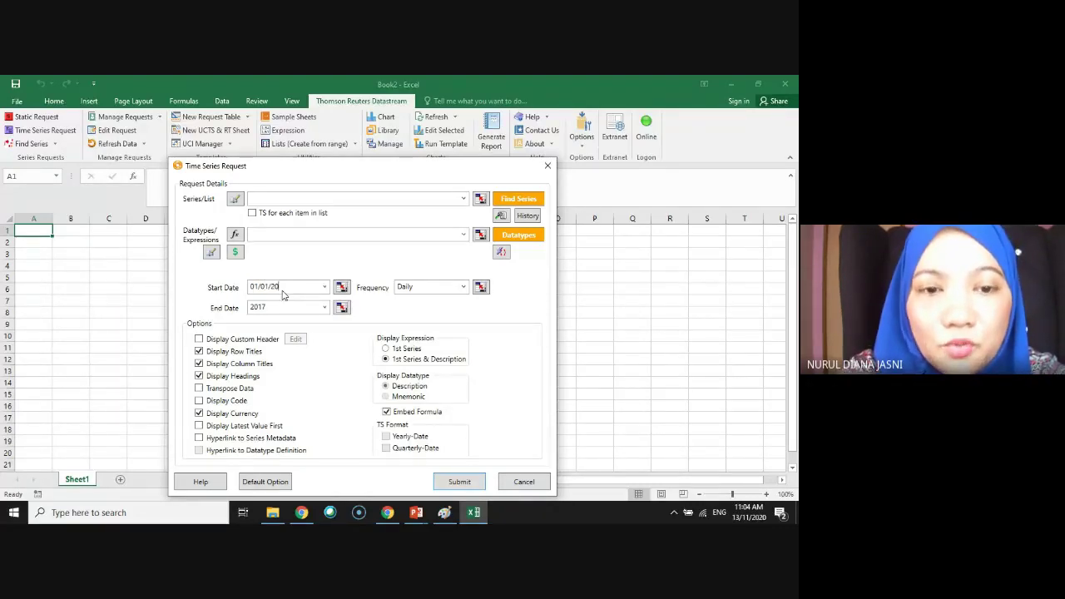
pyautogui.doubleClick(263, 307)
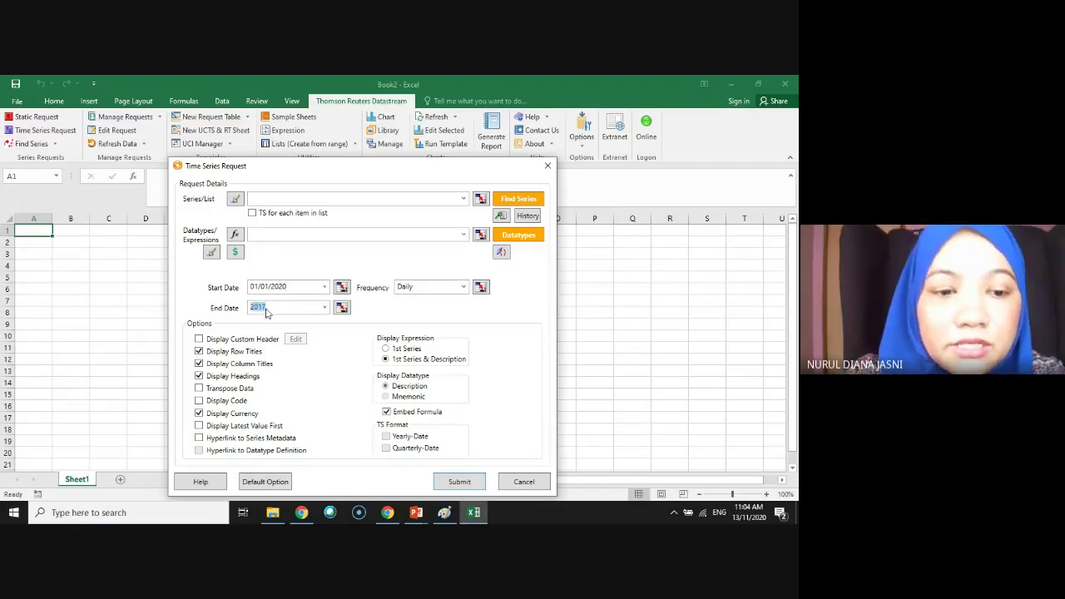
pyautogui.write('30')
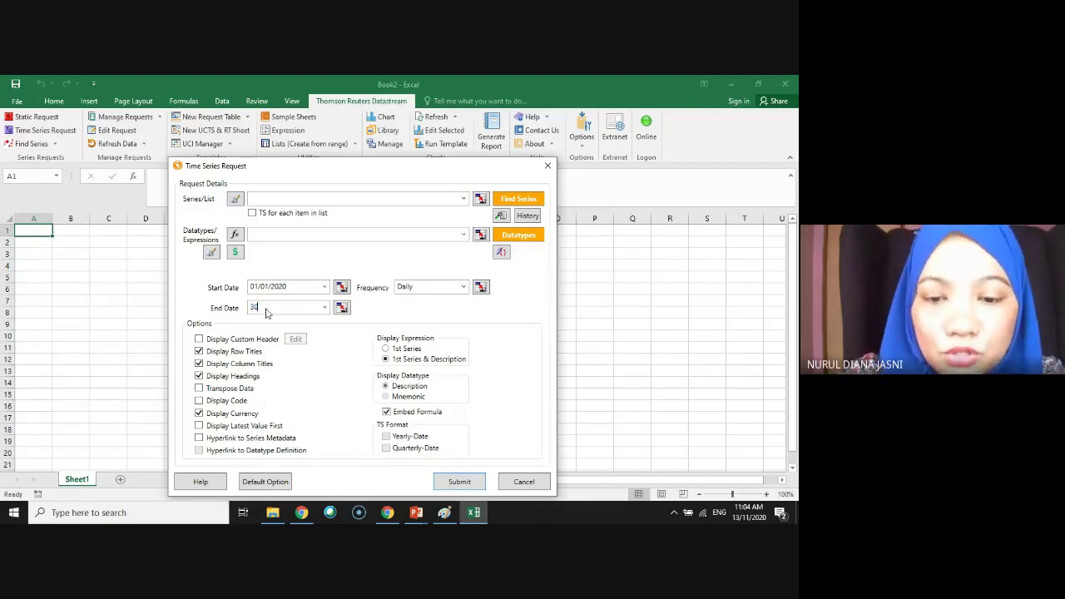
pyautogui.write('/')
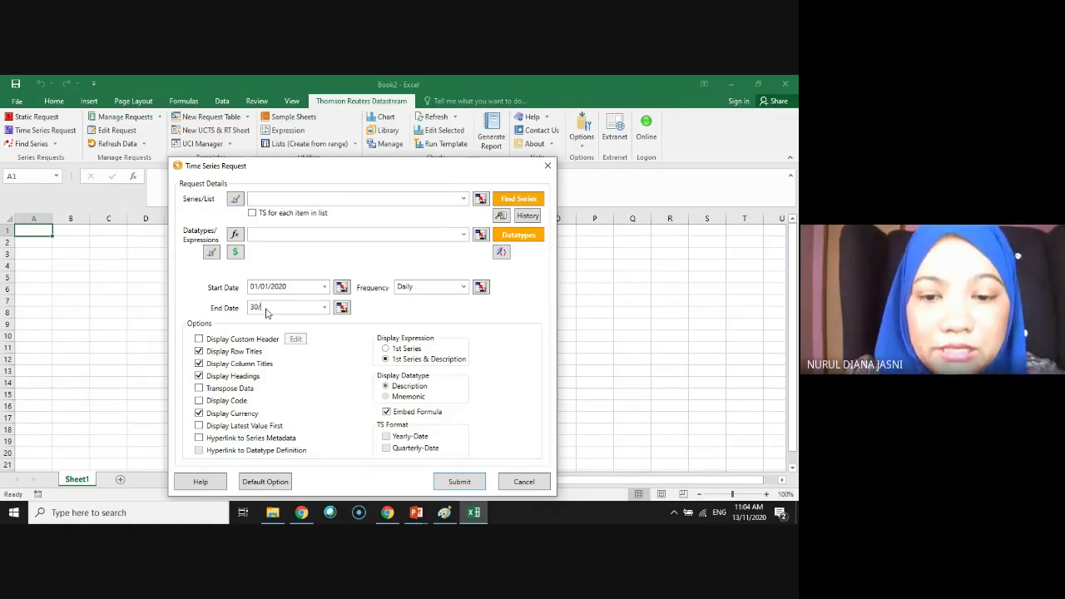
pyautogui.write('10')
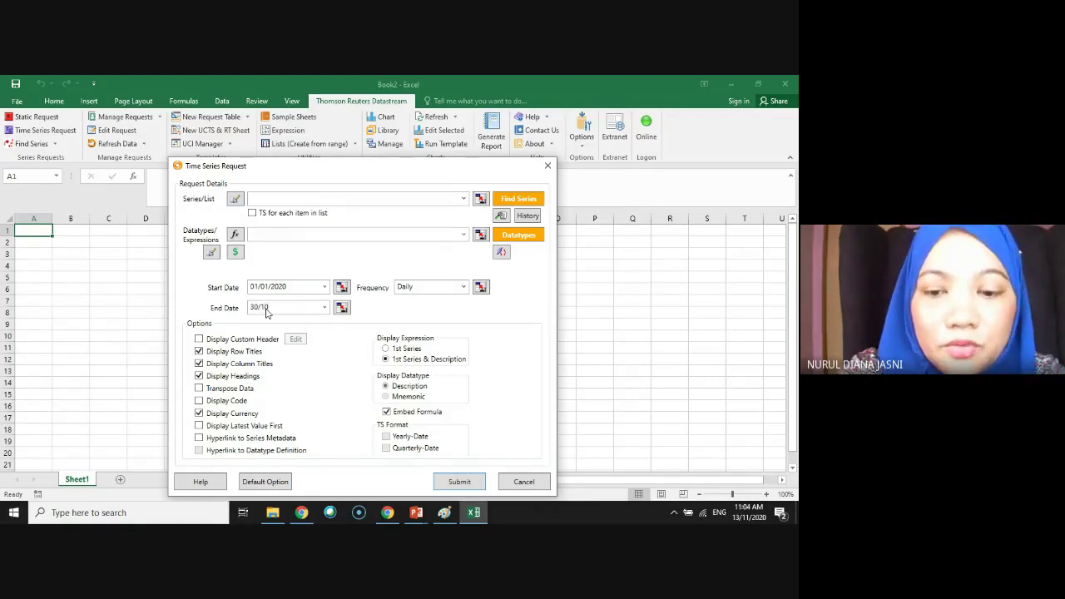
pyautogui.write('/2020')
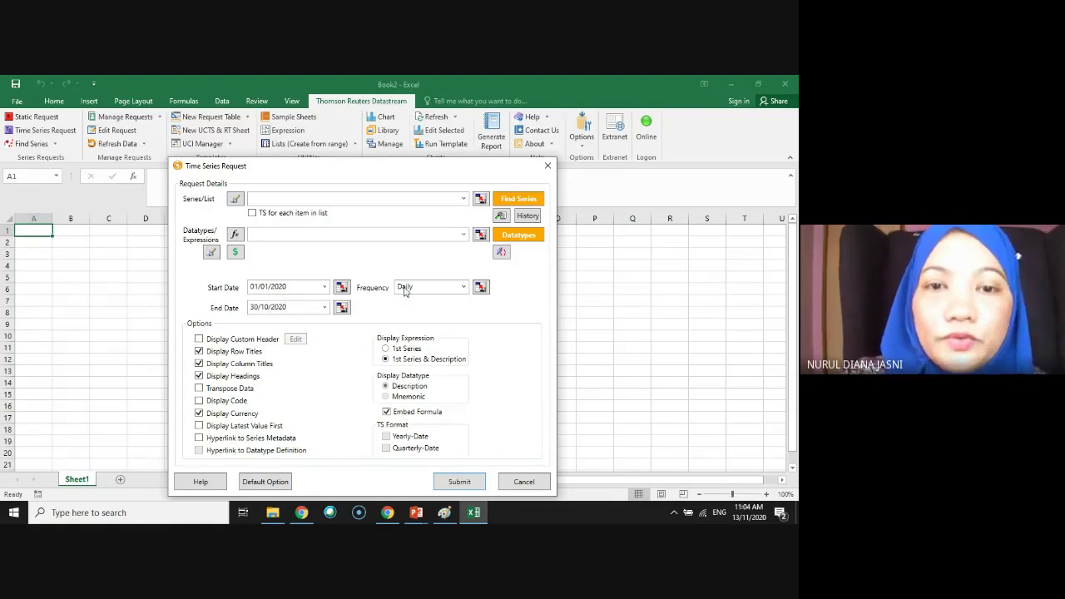
pyautogui.click(463, 287)
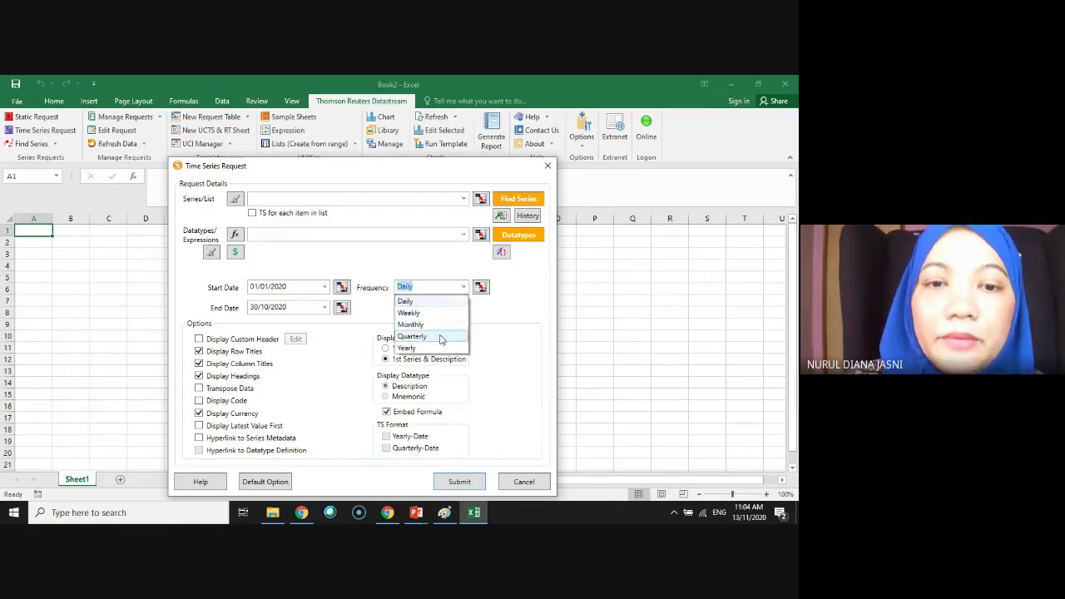
pyautogui.click(416, 301)
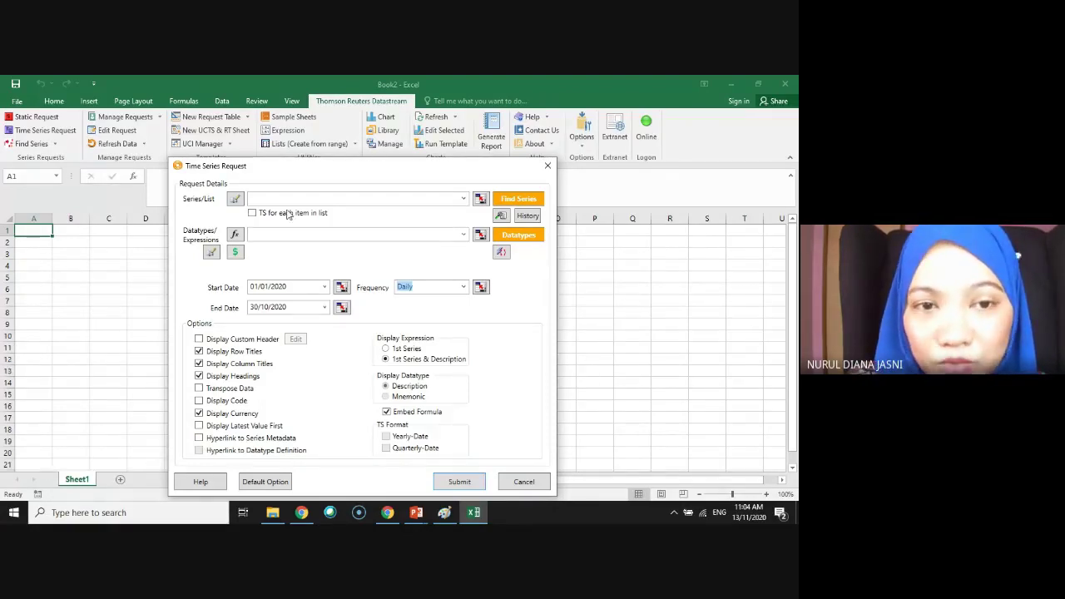
# Turn TS for each item in list on and off again, and enter the Genting Malaysia equity as the series.
pyautogui.click(250, 215)
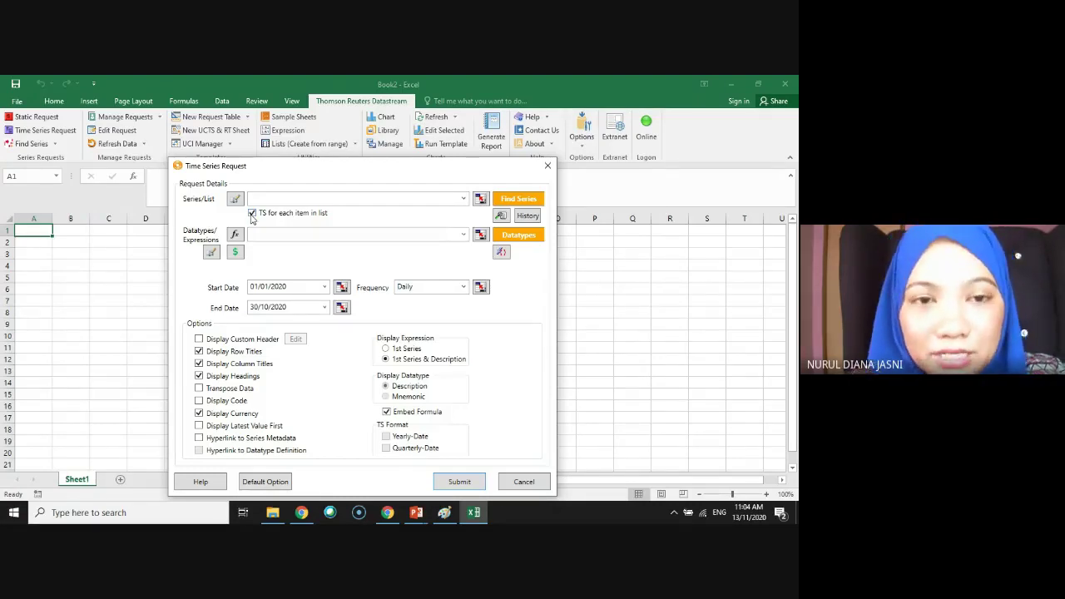
pyautogui.click(251, 214)
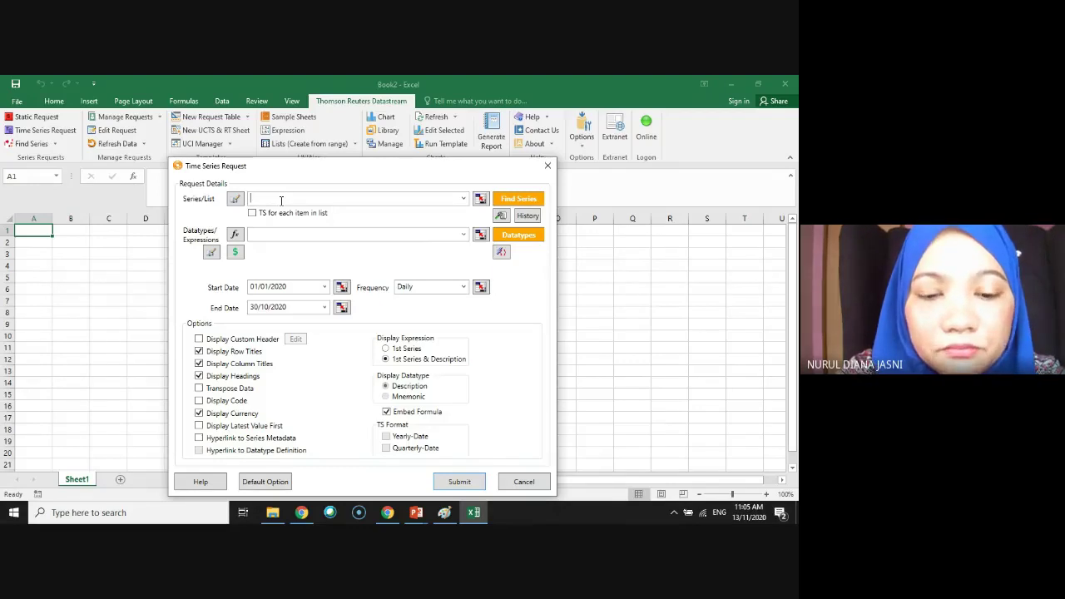
pyautogui.write('ing')
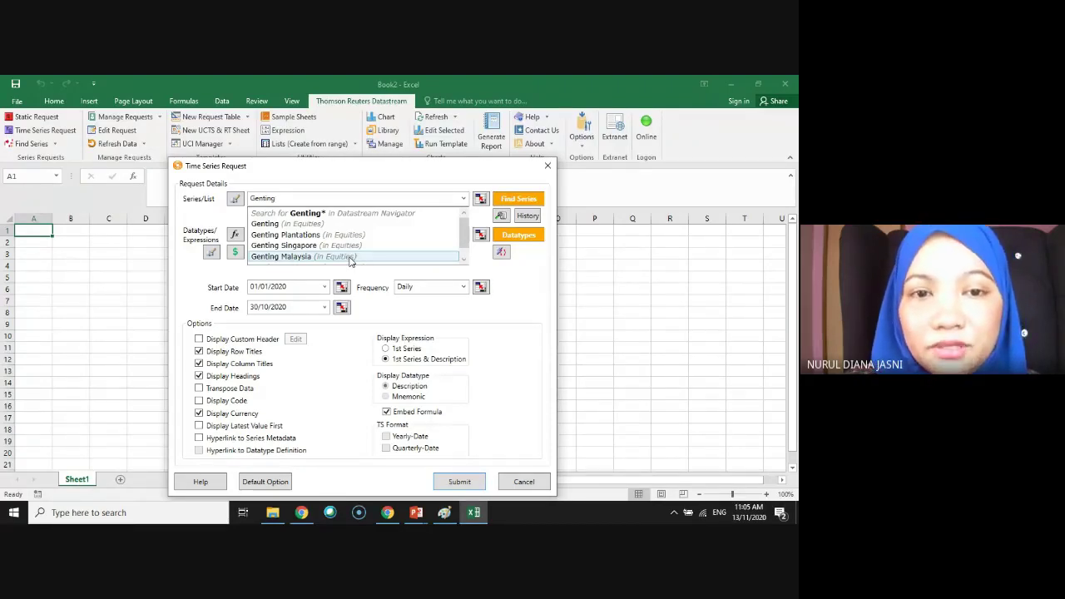
pyautogui.click(308, 258)
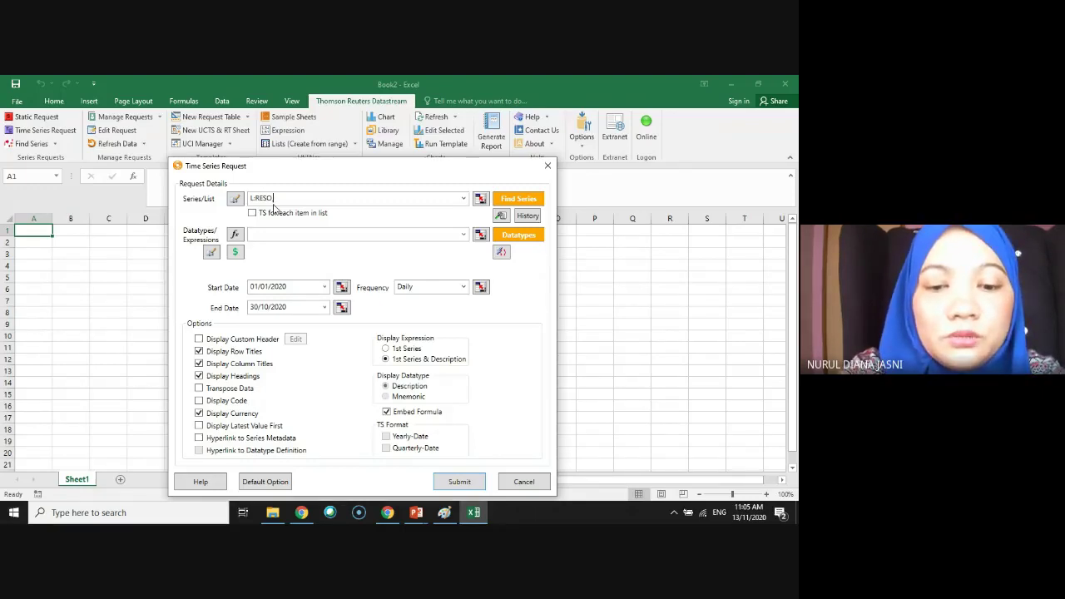
# Look up pepsi as a second series after L:RESO, and clear the whole Series/List entry.
pyautogui.write(',peps')
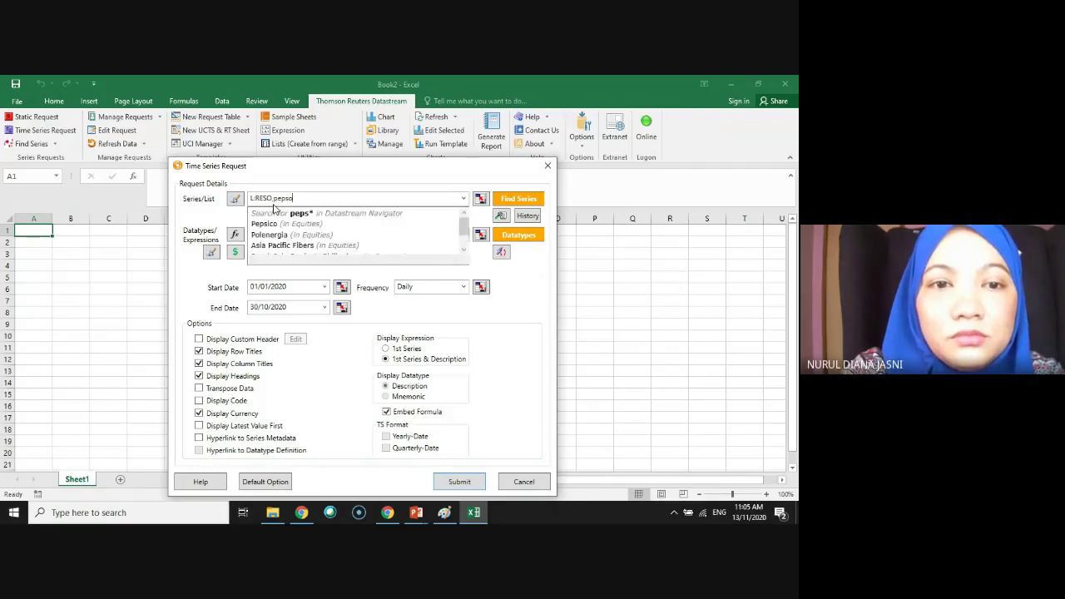
pyautogui.write('o')
pyautogui.press('BackSpace')
pyautogui.write('i')
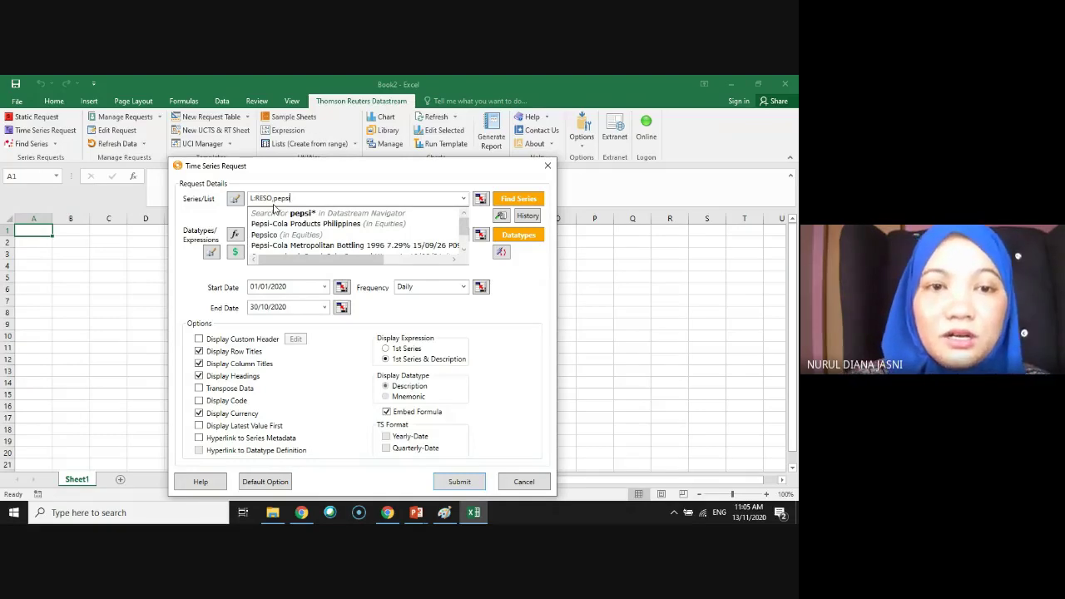
pyautogui.moveTo(466, 226)
pyautogui.mouseDown()
pyautogui.moveTo(467, 242)
pyautogui.moveTo(465, 218)
pyautogui.mouseUp()
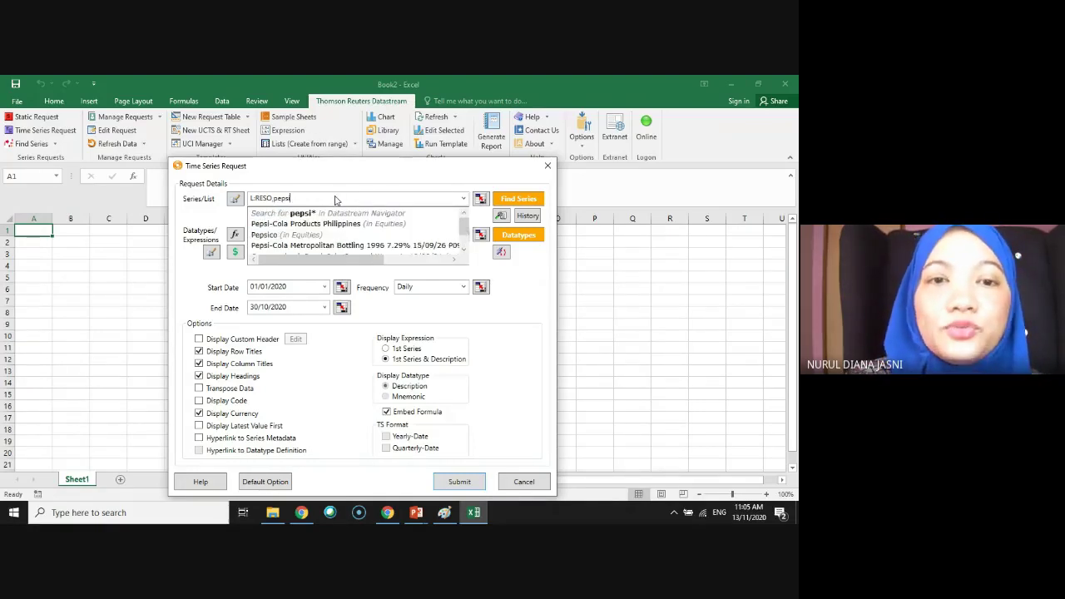
pyautogui.click(308, 199)
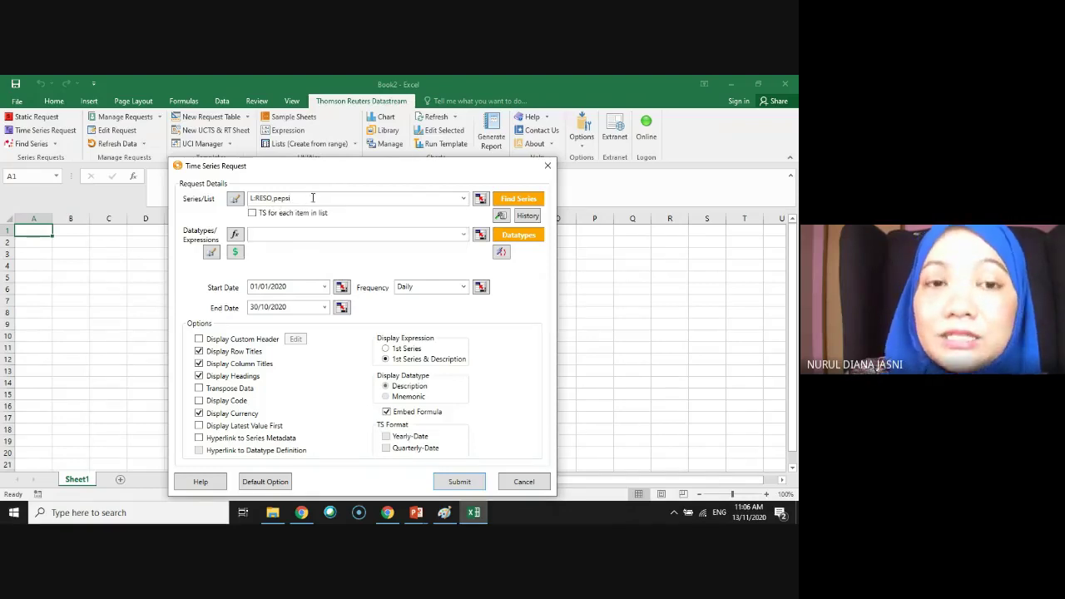
pyautogui.moveTo(311, 200); pyautogui.dragTo(235, 202)
pyautogui.press('BackSpace')
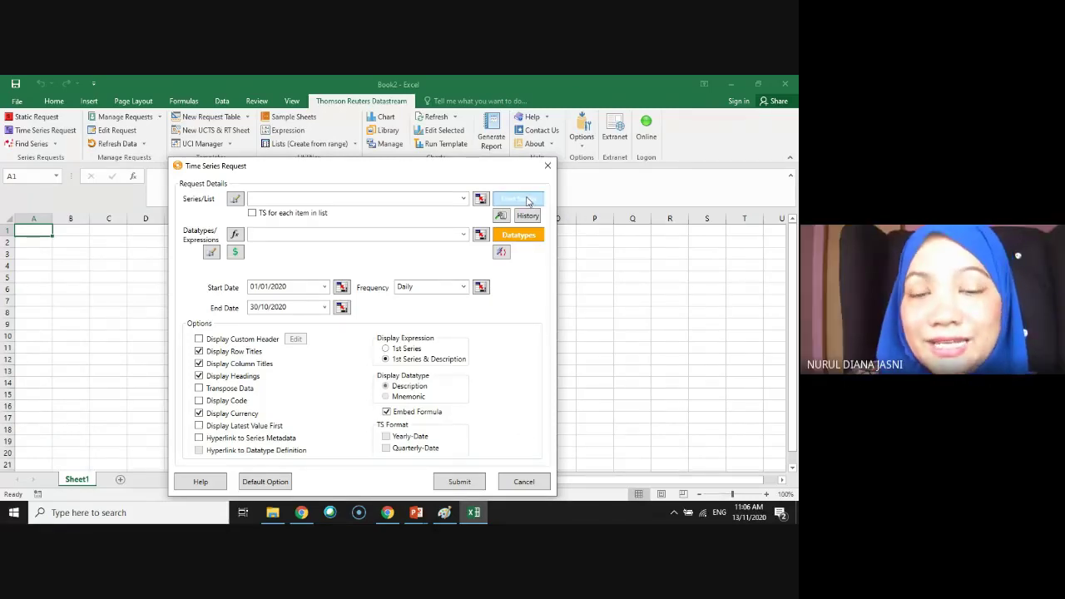
# Close the current time series request, start a fresh one and try to open Find Series.
pyautogui.click(547, 165)
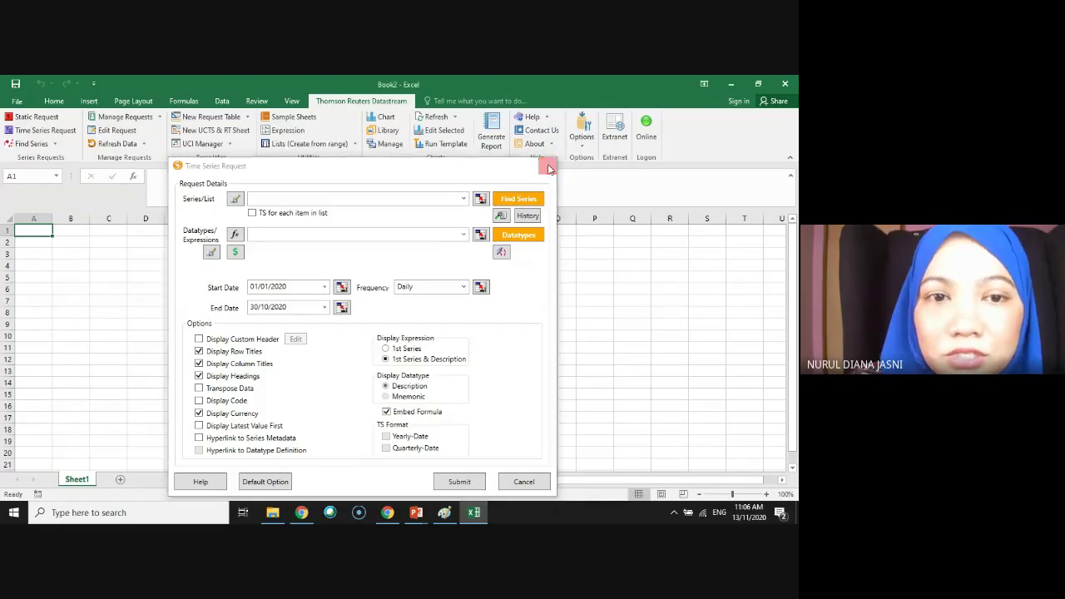
pyautogui.click(45, 130)
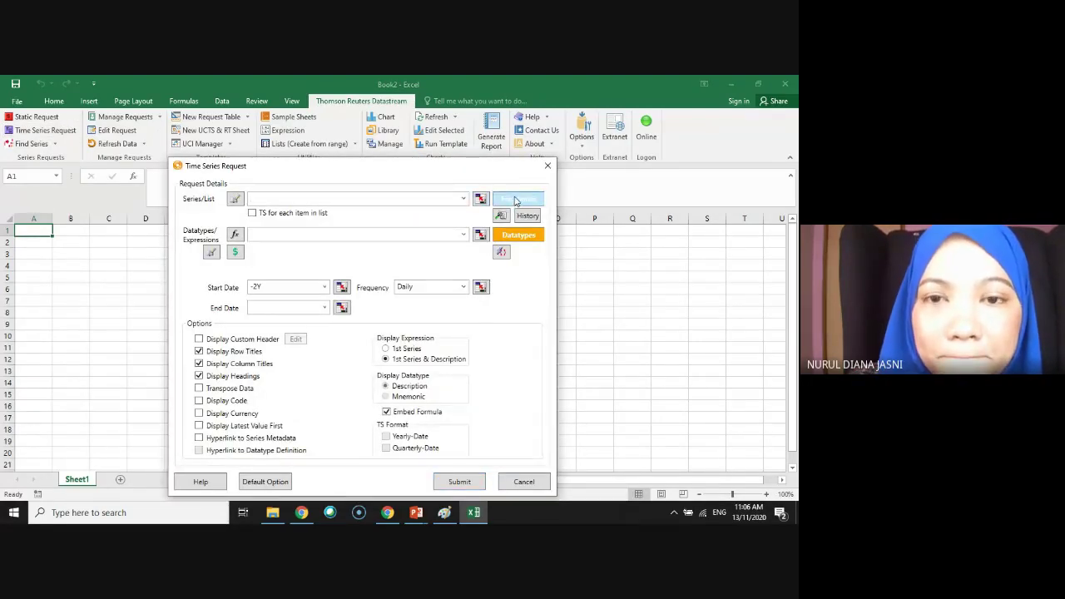
pyautogui.click(515, 201)
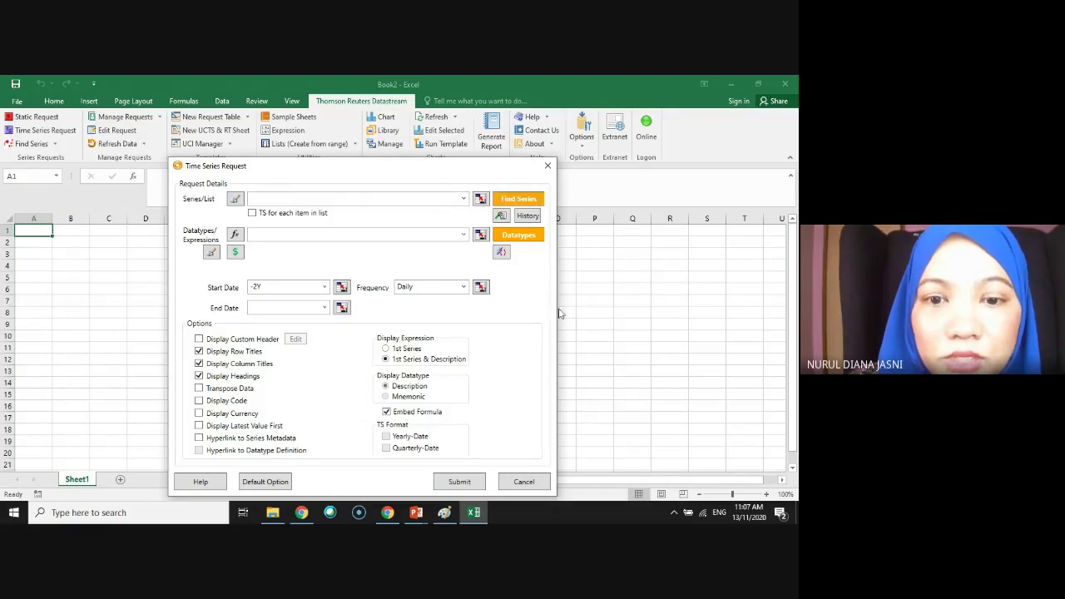
# Cancel the request, shrink the Excel window from full screen and start another time series request.
pyautogui.click(518, 484)
pyautogui.click(759, 84)
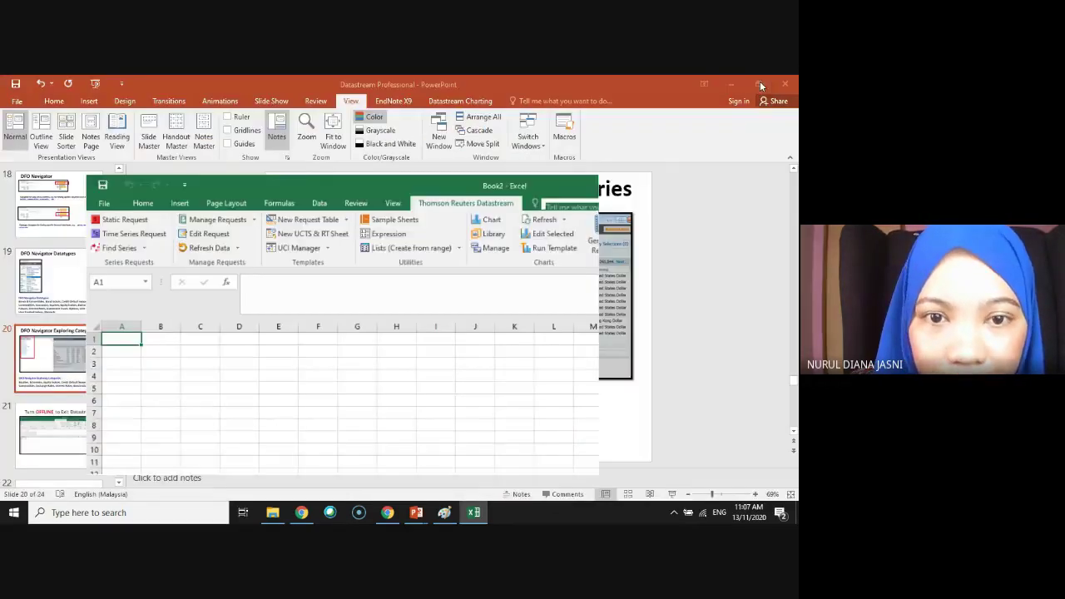
pyautogui.click(158, 249)
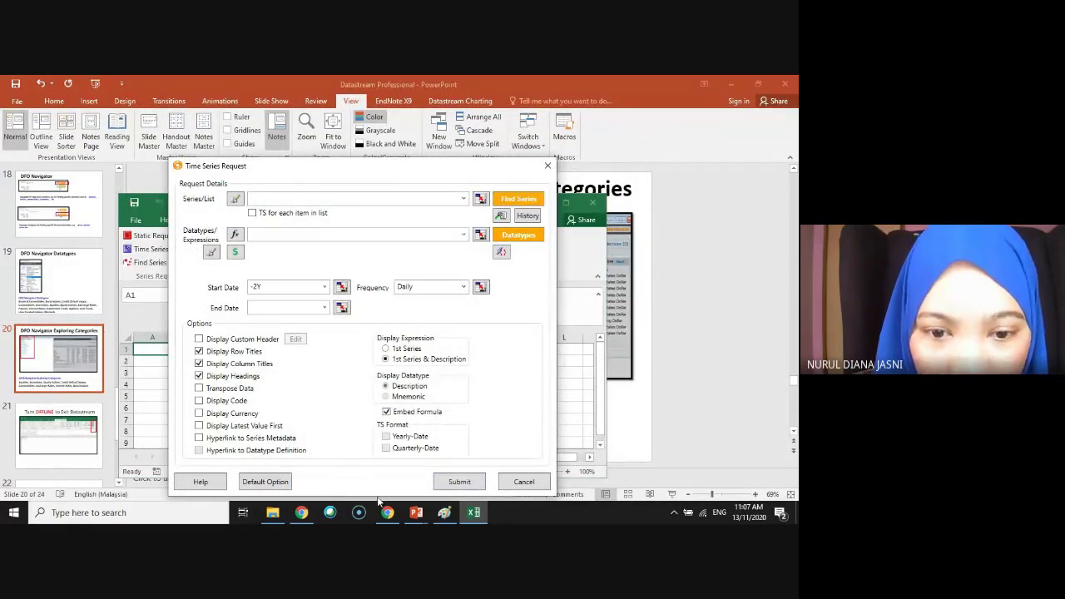
# Switch to the EzAccess - UiTM Library page in Chrome and fill in the username with the saved staff ID.
pyautogui.moveTo(387, 509)
pyautogui.click(385, 471)
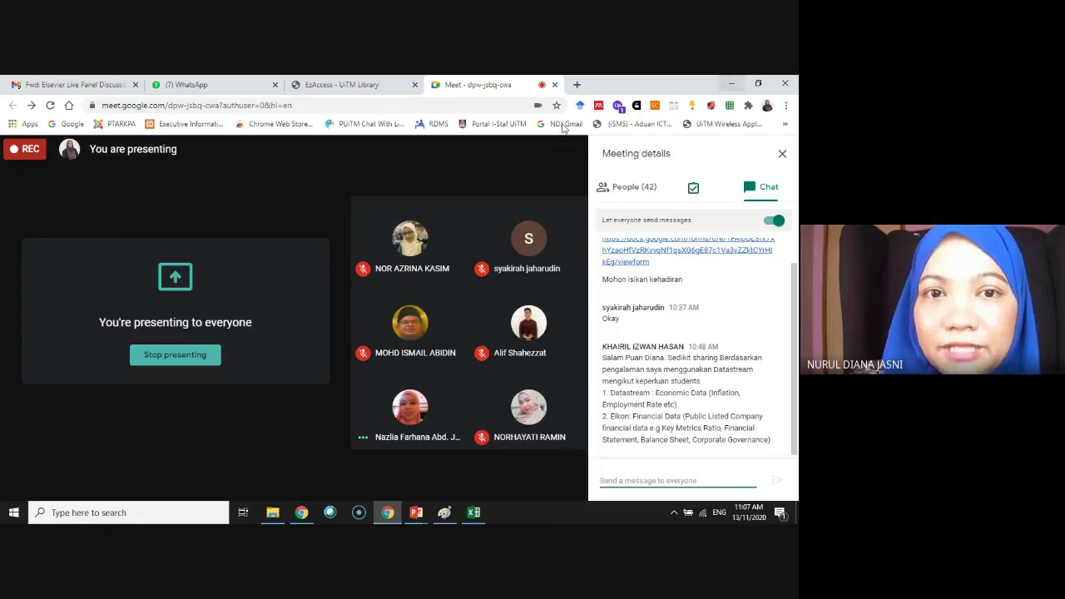
pyautogui.click(353, 85)
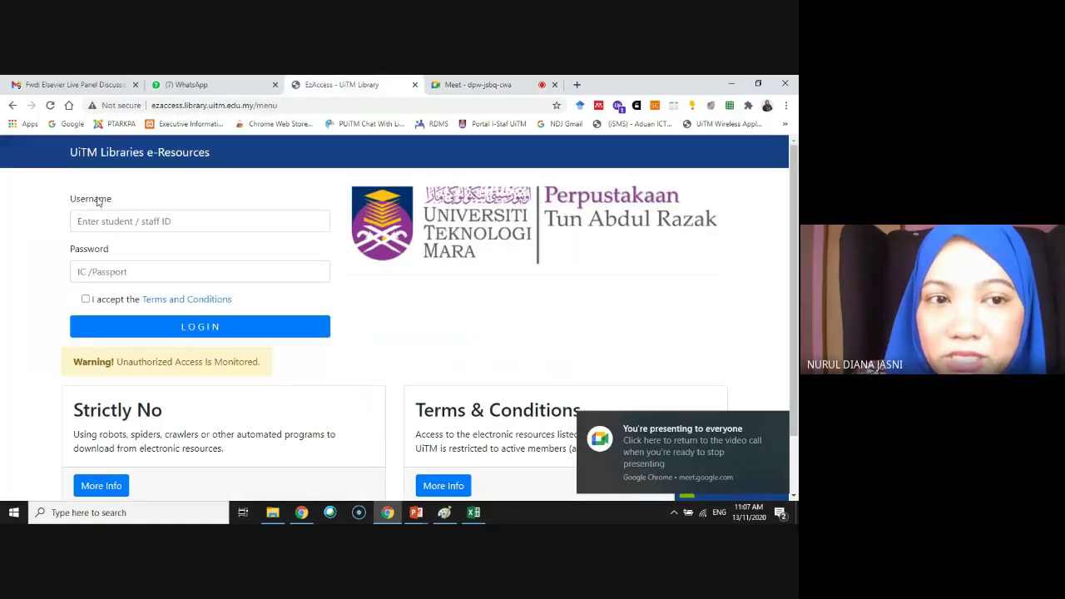
pyautogui.click(90, 221)
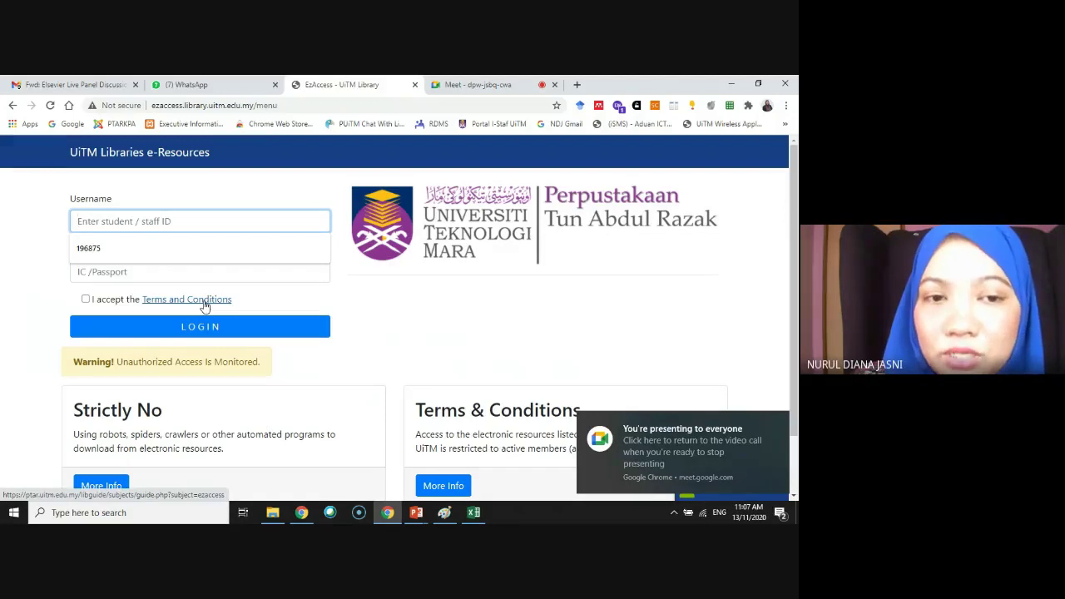
pyautogui.click(133, 248)
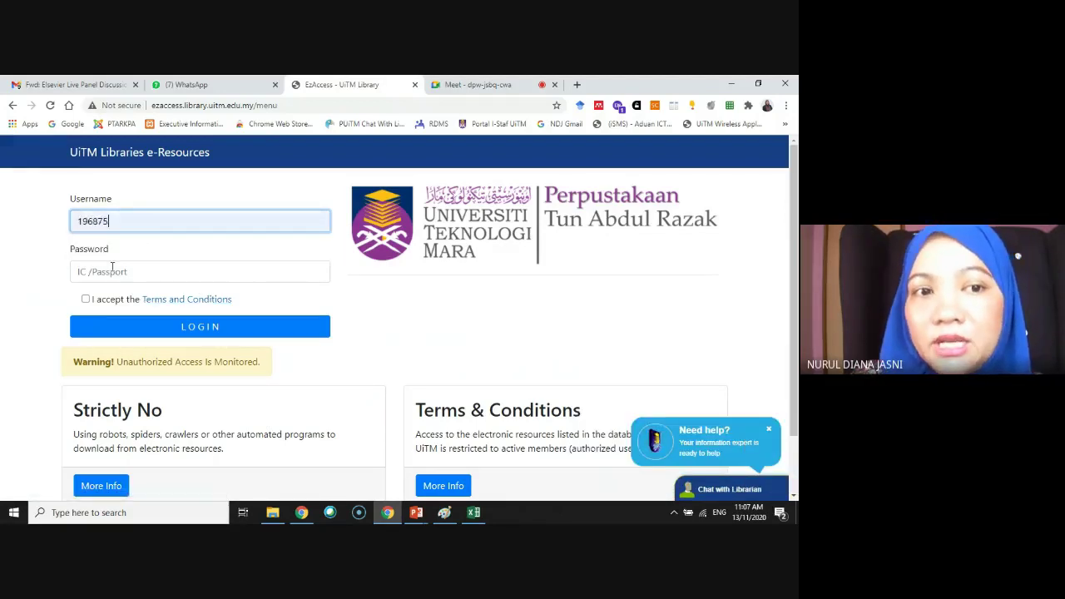
# Enter the account password, accept the Terms and Conditions and log in to UiTM Libraries e-Resources.
pyautogui.click(113, 272)
pyautogui.write('••••••')
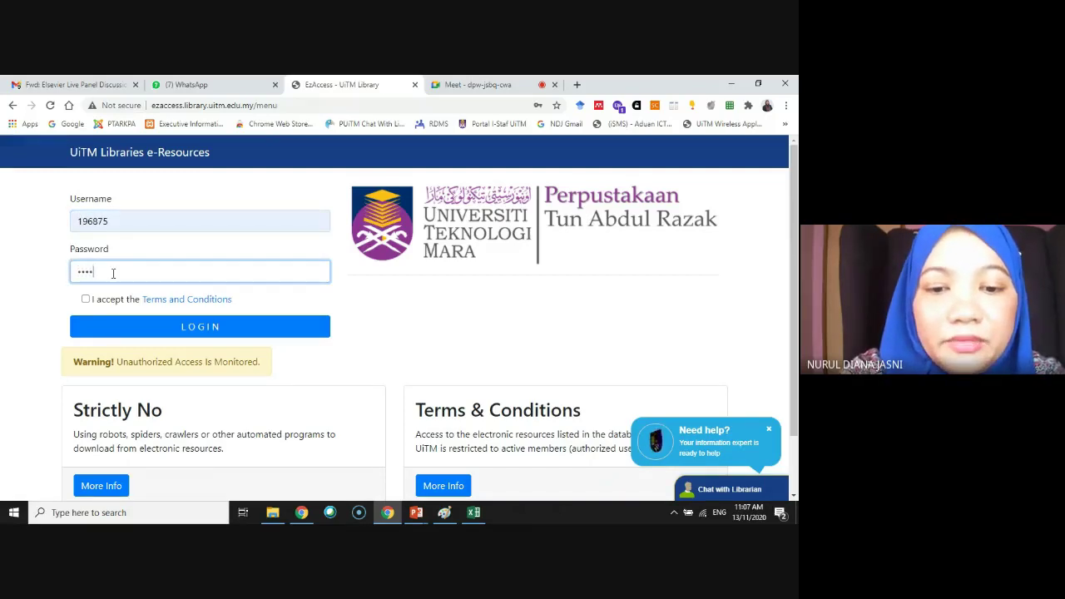
pyautogui.press('BackSpace')
pyautogui.press('BackSpace')
pyautogui.press('BackSpace')
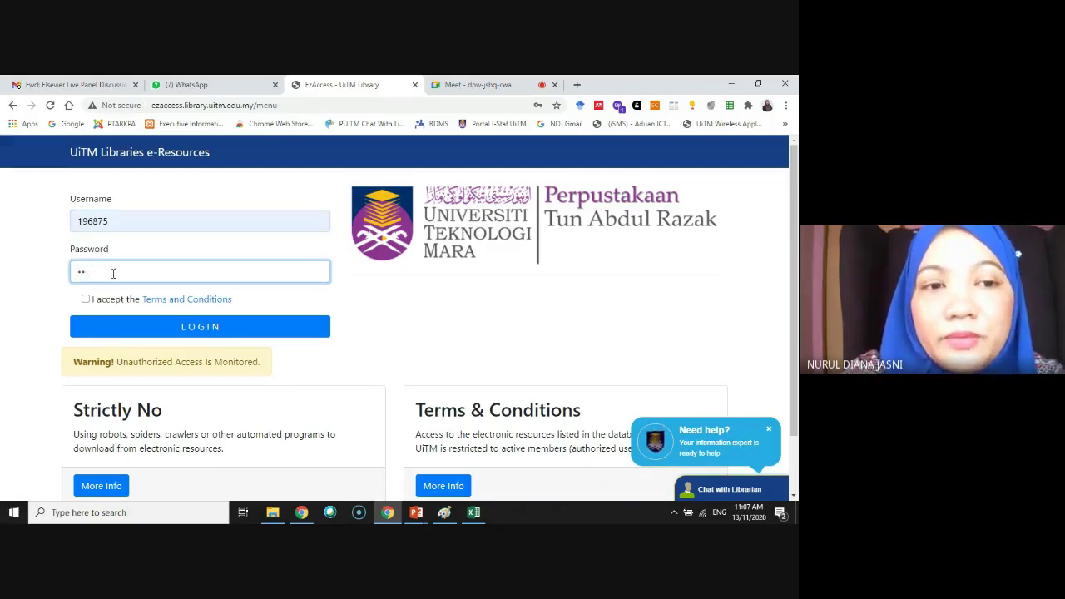
pyautogui.write('•••••••')
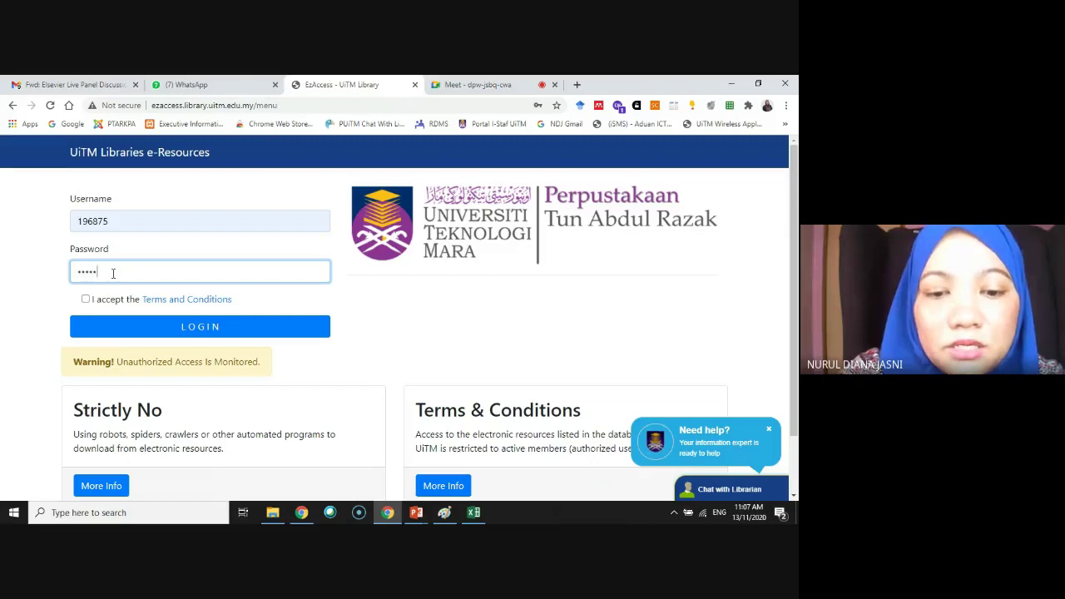
pyautogui.write('•••')
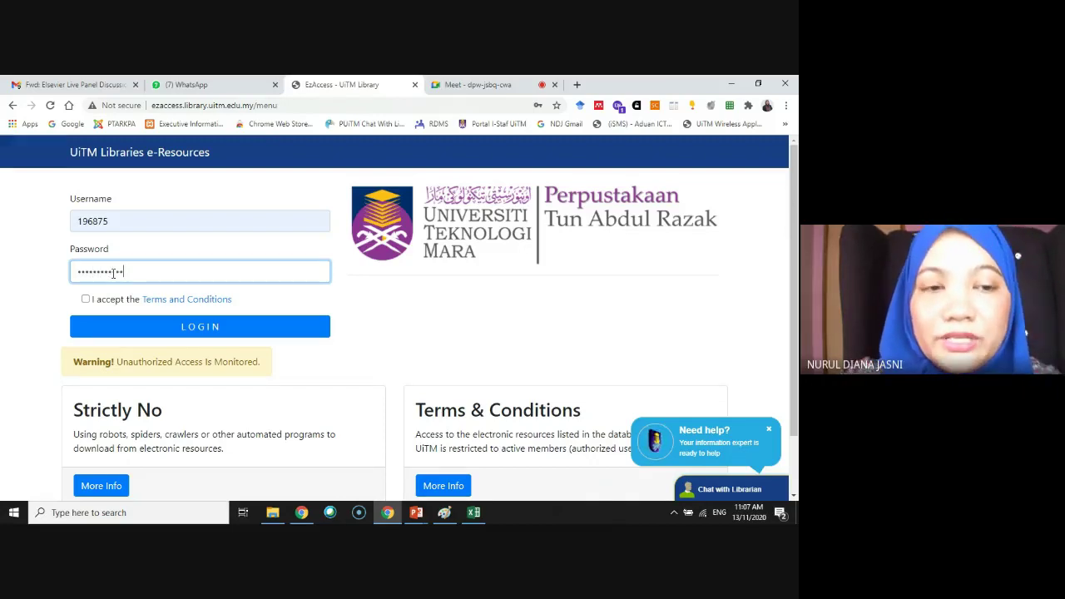
pyautogui.click(85, 298)
pyautogui.click(103, 326)
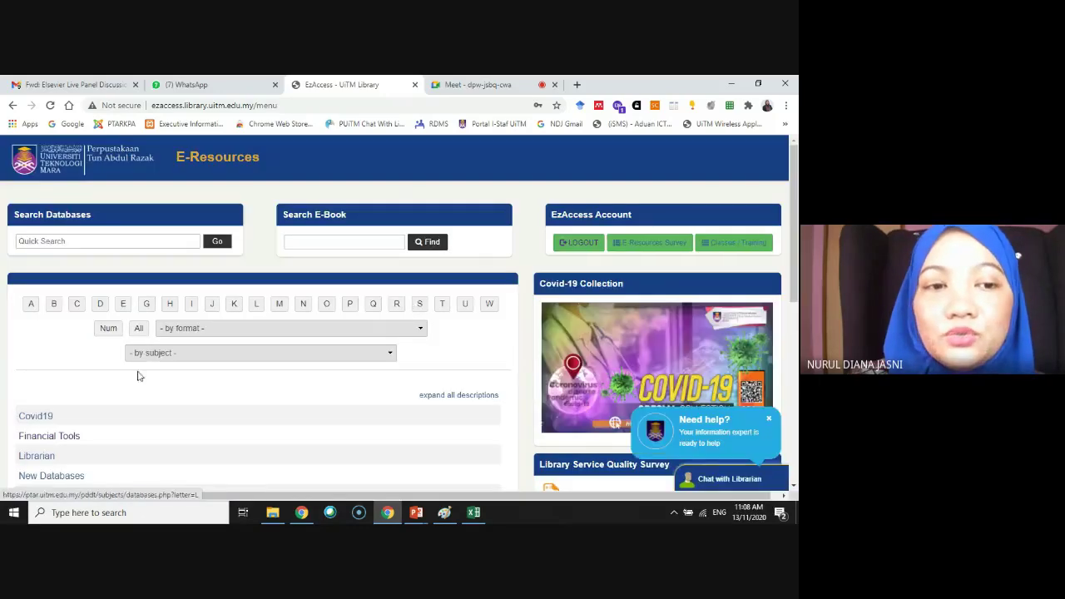
# List the e-resources beginning with E and look through the databases.
pyautogui.scroll(-1, 158, 358)
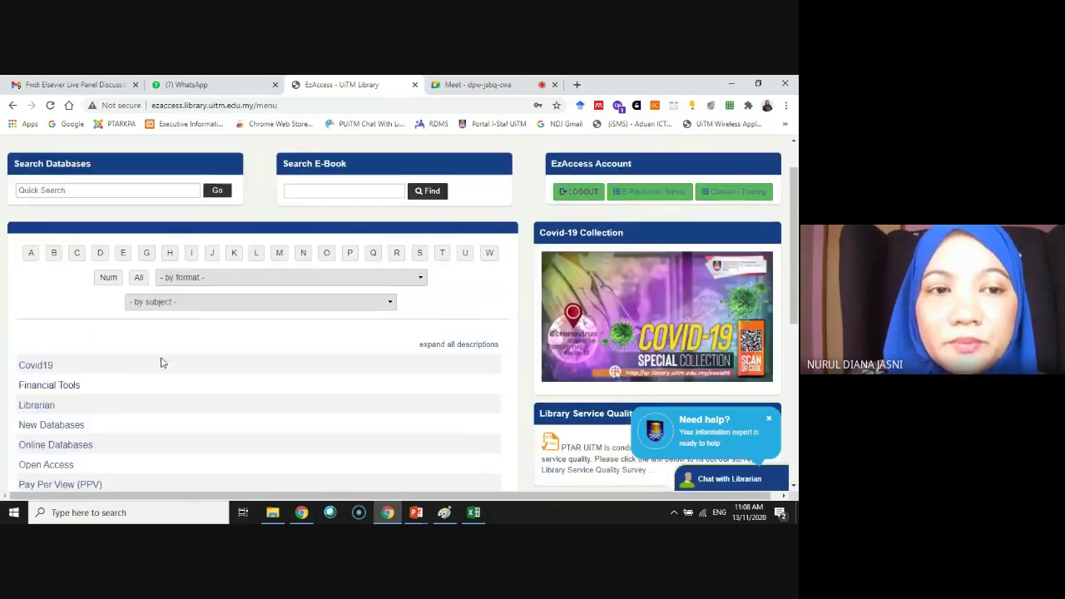
pyautogui.click(123, 247)
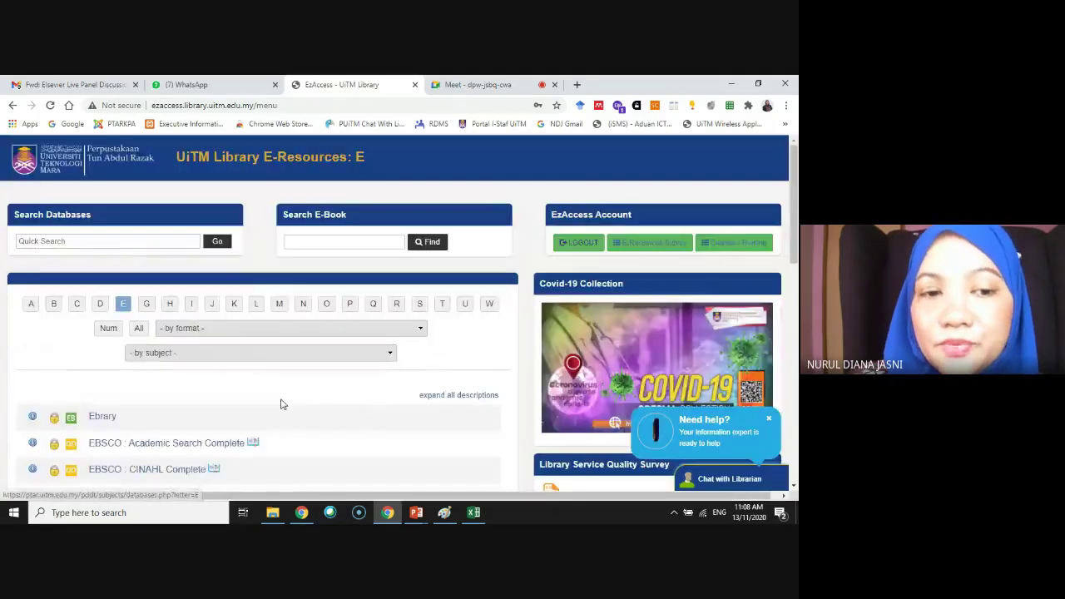
pyautogui.scroll(-2, 279, 438)
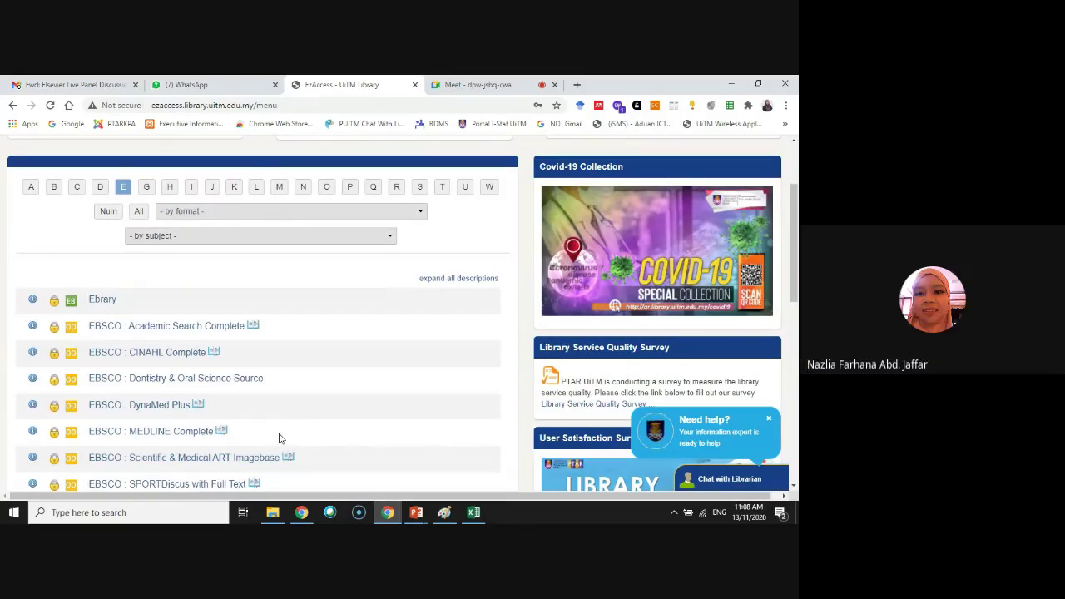
pyautogui.scroll(-2, 281, 438)
pyautogui.scroll(3, 375, 328)
# List the e-resources beginning with W and expand all their descriptions.
pyautogui.click(489, 243)
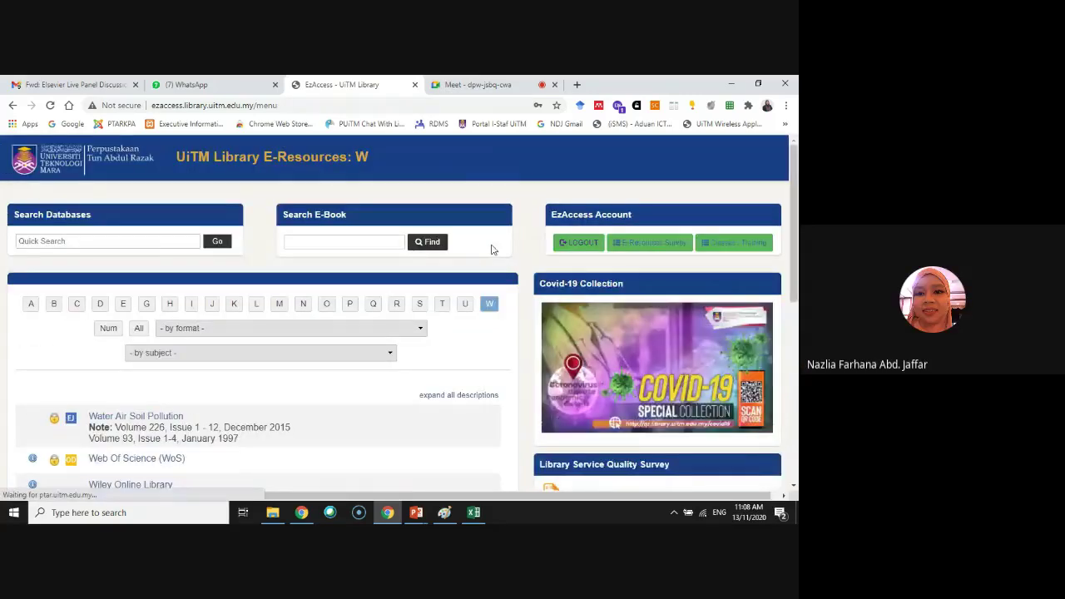
pyautogui.scroll(-2, 369, 418)
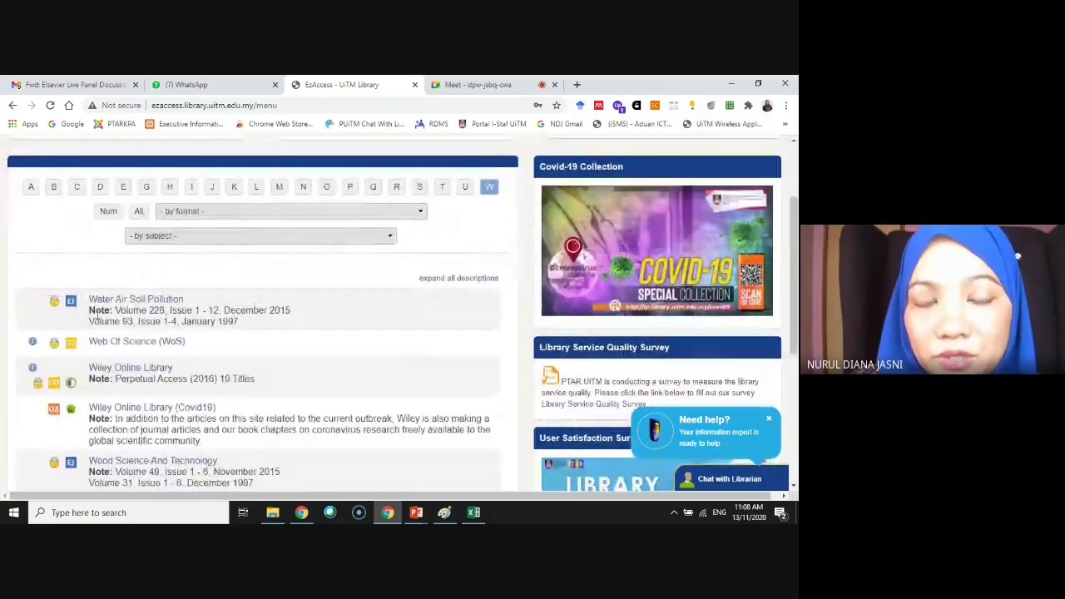
pyautogui.click(480, 279)
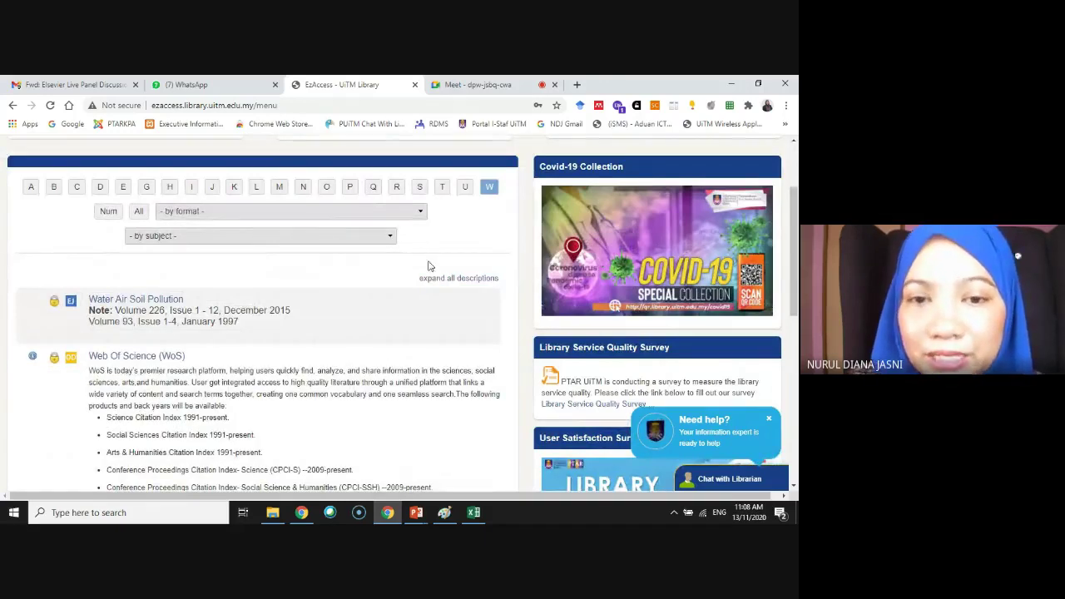
pyautogui.scroll(-10, 404, 371)
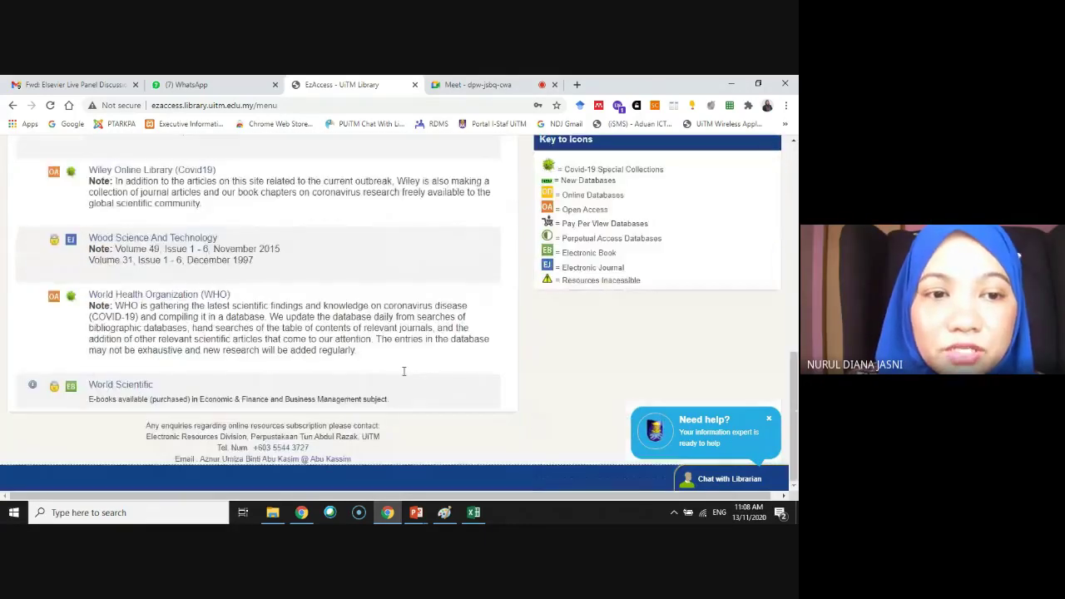
# Examine what the Wiley Online Library subscription covers, and minimise Chrome to return to the time series request in Excel.
pyautogui.scroll(2, 253, 370)
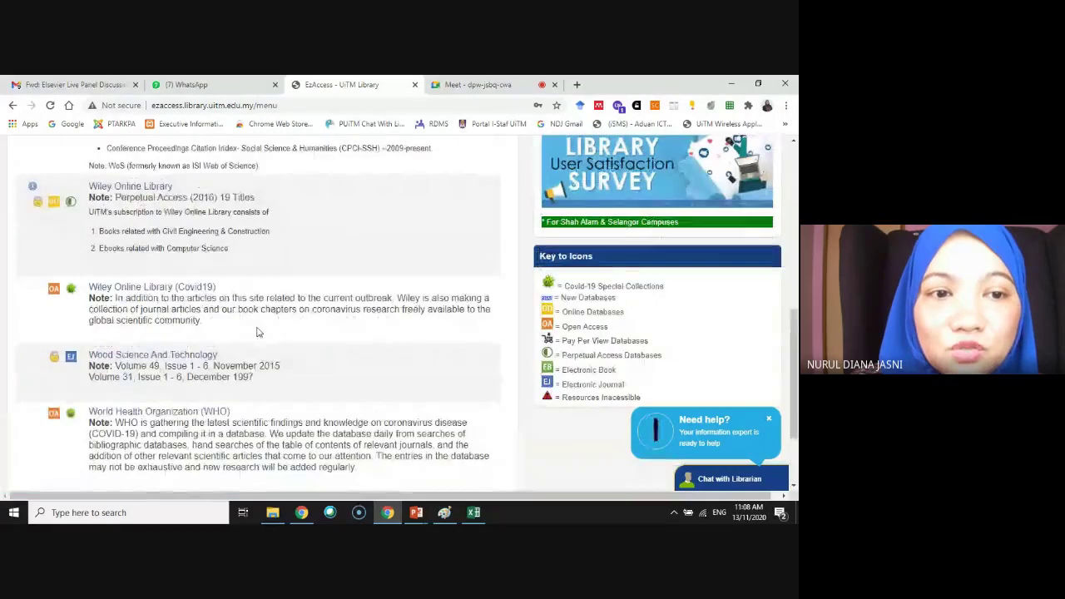
pyautogui.moveTo(203, 320); pyautogui.dragTo(103, 299)
pyautogui.scroll(1, 283, 332)
pyautogui.moveTo(271, 306); pyautogui.dragTo(92, 271)
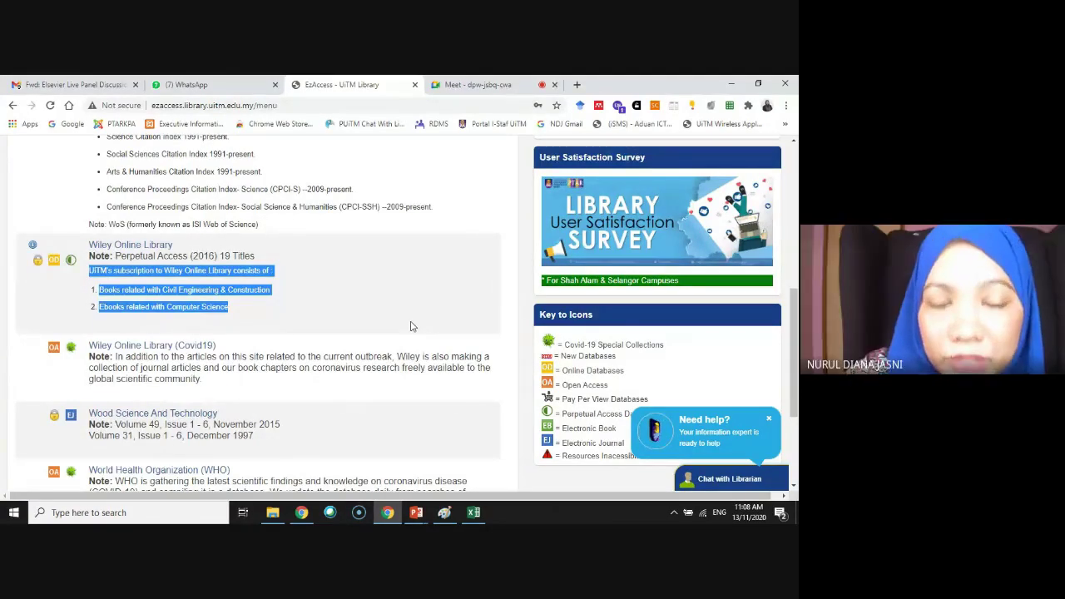
pyautogui.click(357, 304)
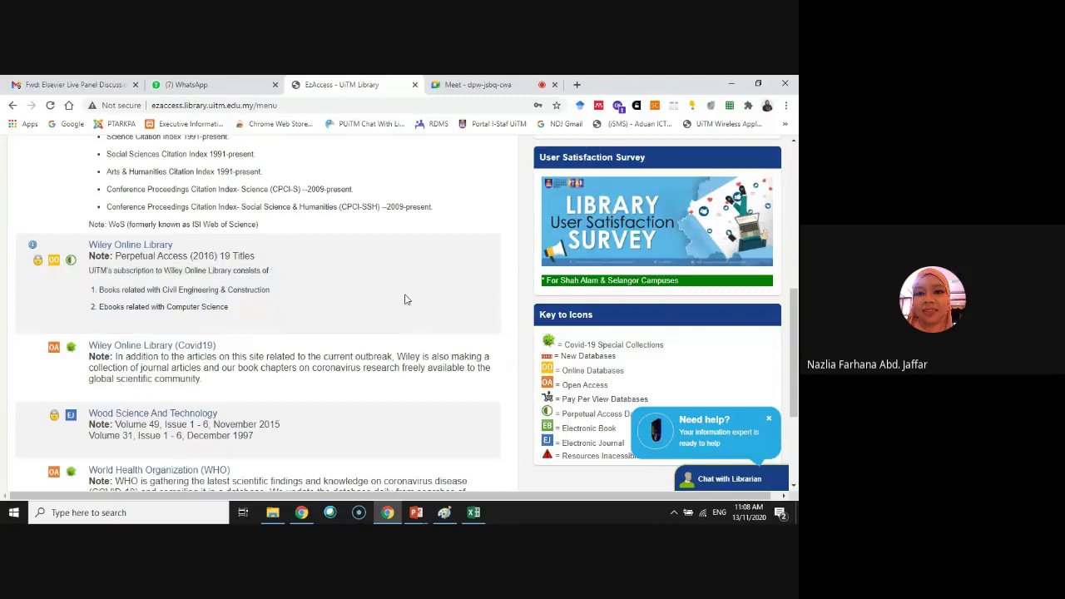
pyautogui.scroll(4, 406, 298)
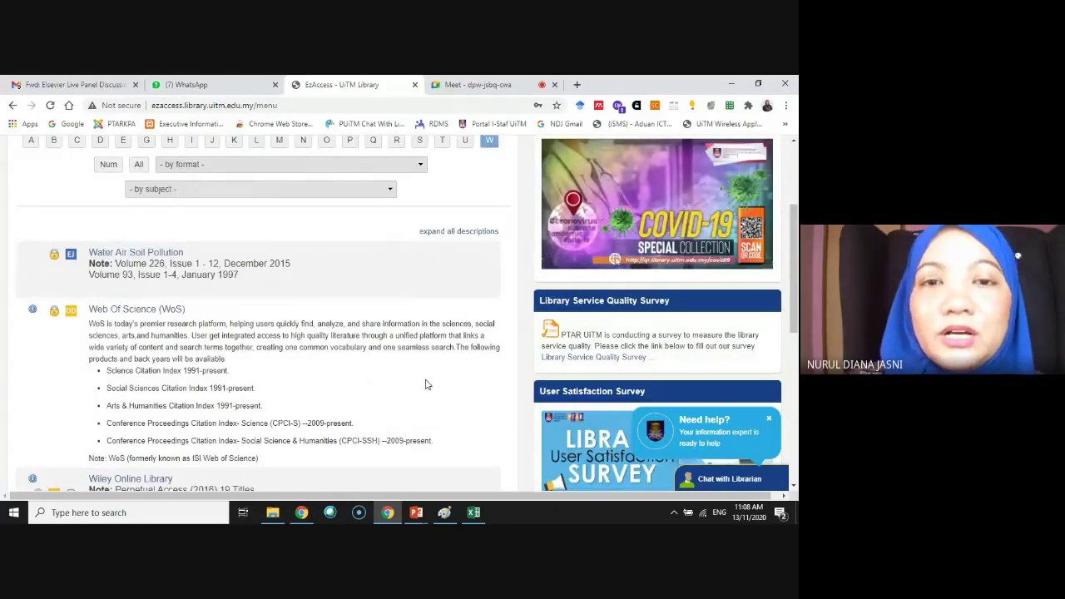
pyautogui.click(732, 84)
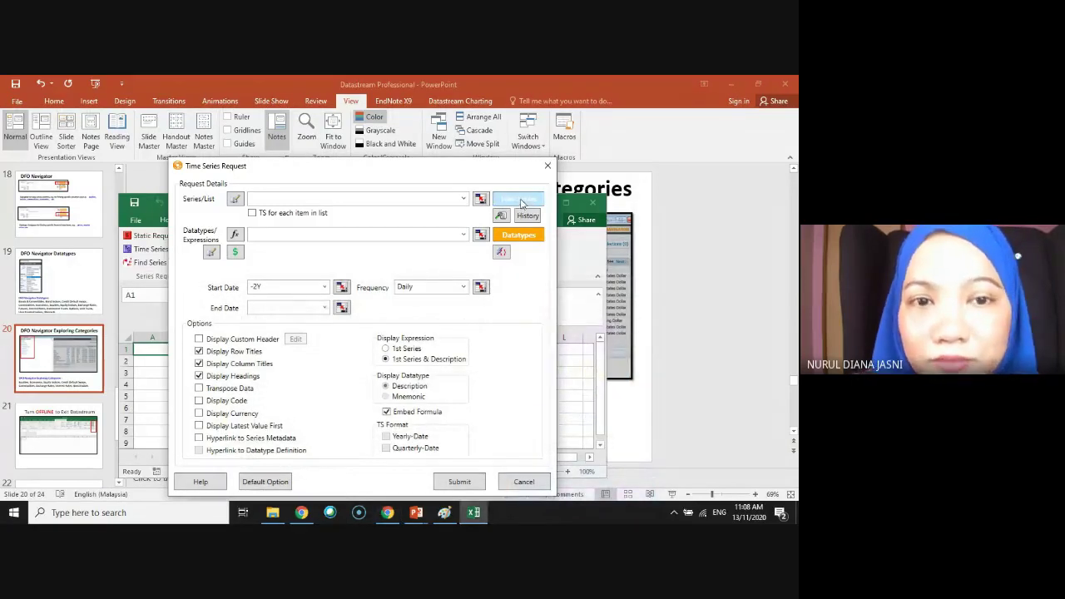
# Close the time series request without submitting it, and exit Excel after switching Datastream to offline.
pyautogui.click(547, 166)
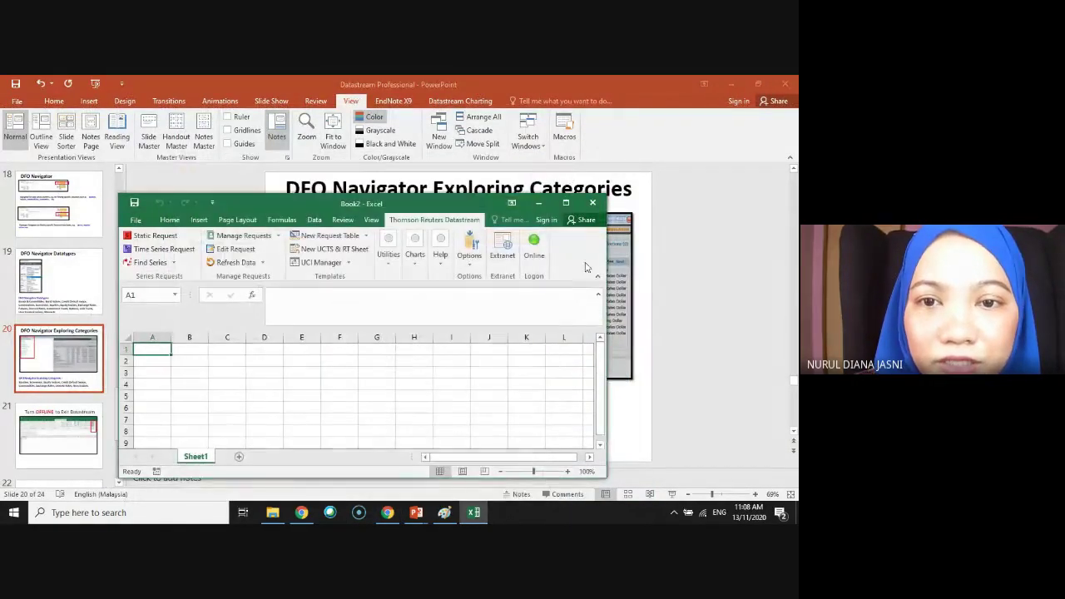
pyautogui.click(565, 203)
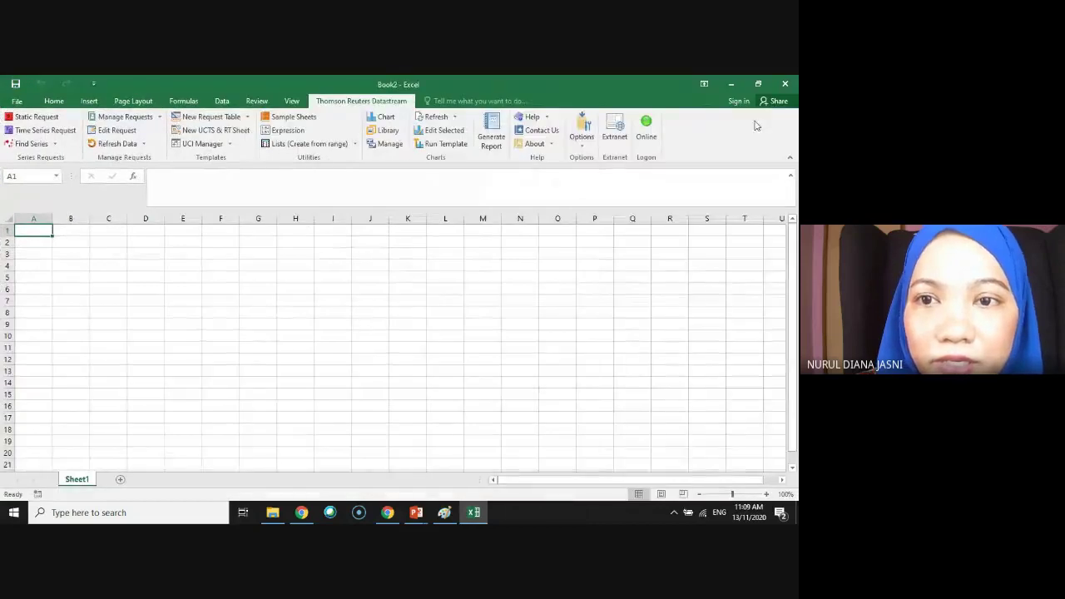
pyautogui.click(647, 127)
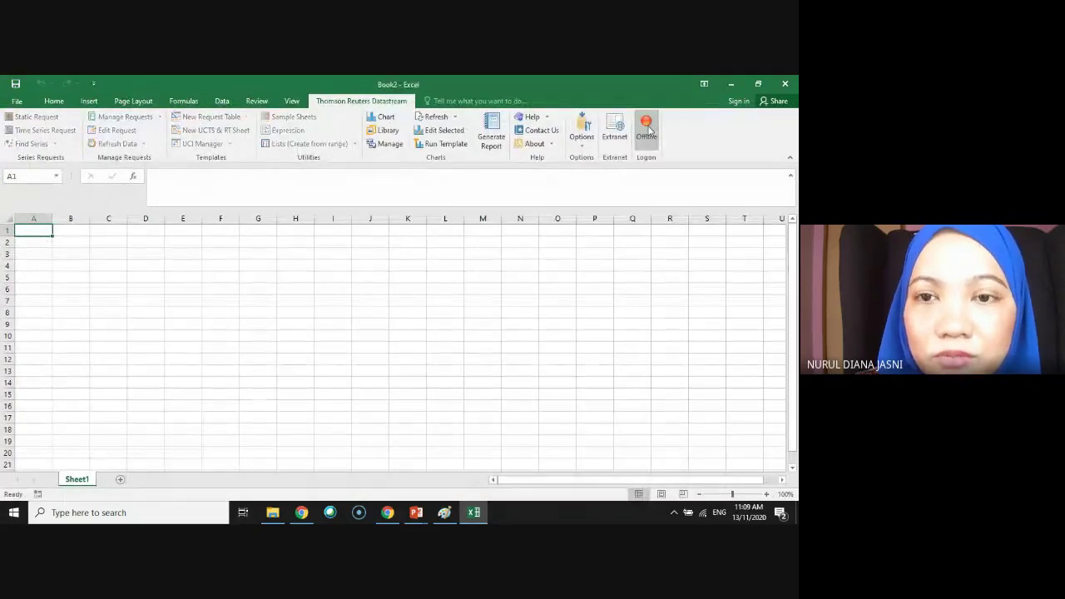
pyautogui.click(783, 83)
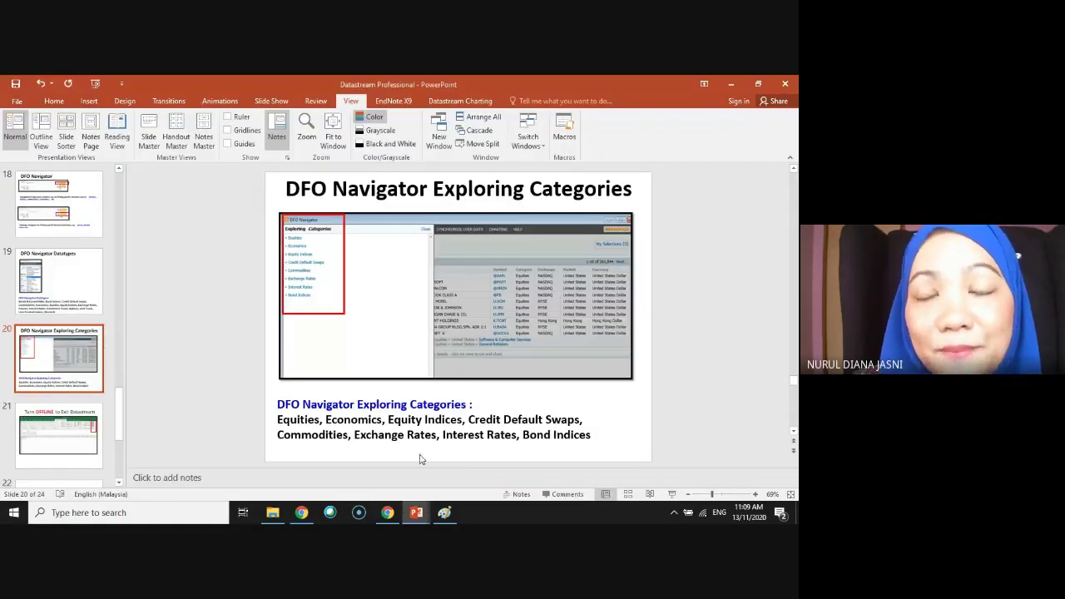
# Search Windows for excel, launch Excel 2016 and create a blank workbook in a maximised window.
pyautogui.click(133, 513)
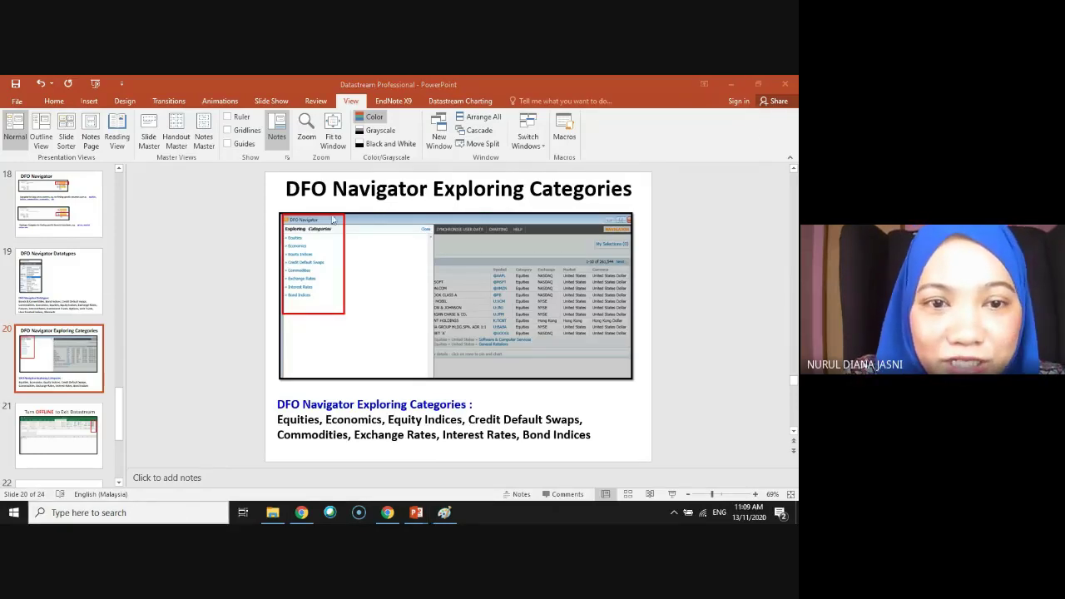
pyautogui.click(80, 513)
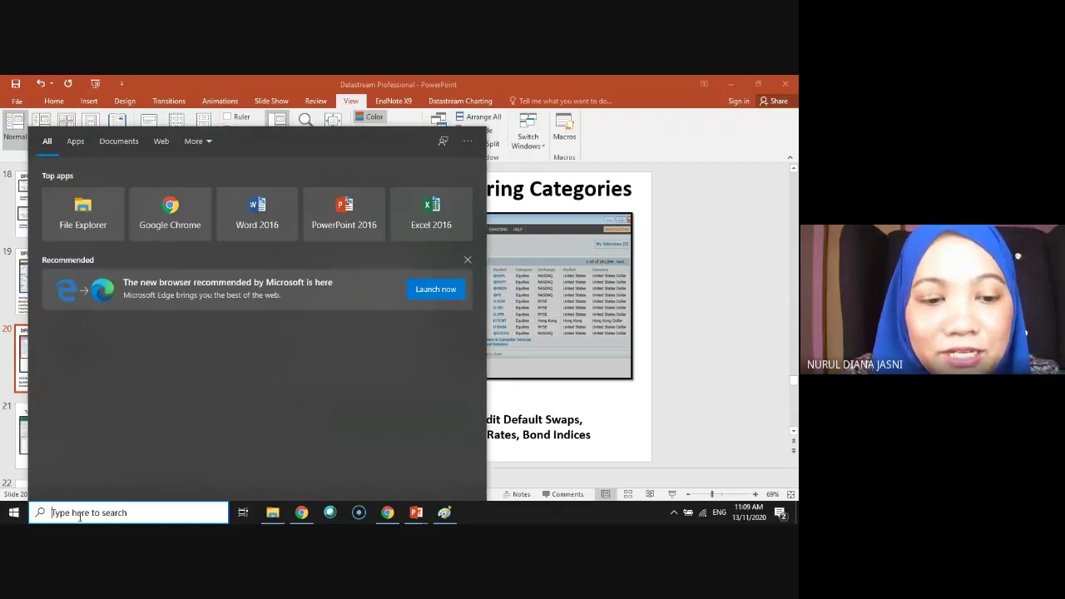
pyautogui.write('excel')
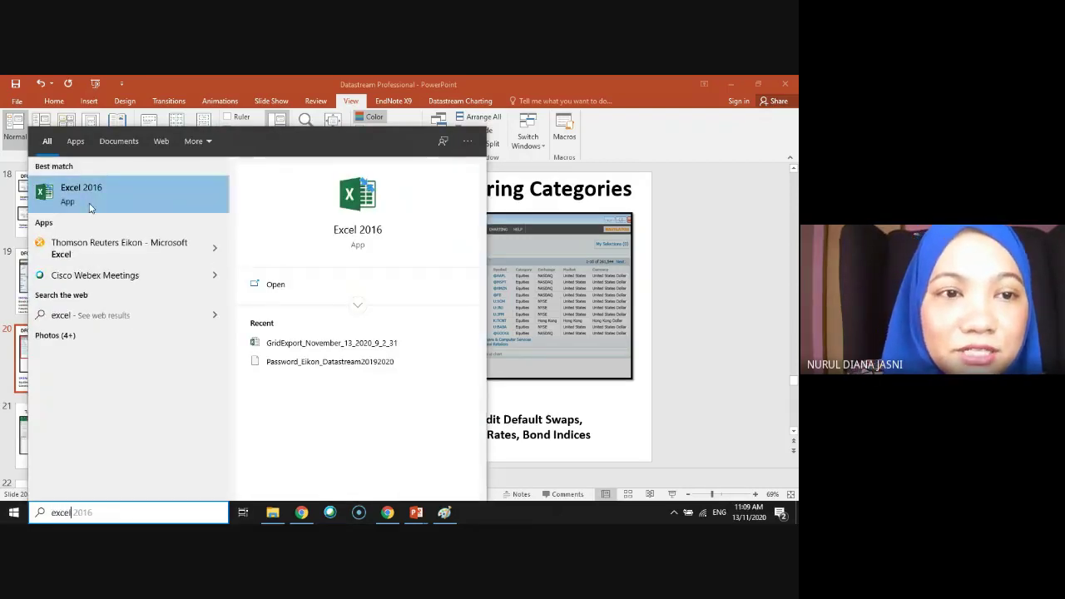
pyautogui.click(90, 198)
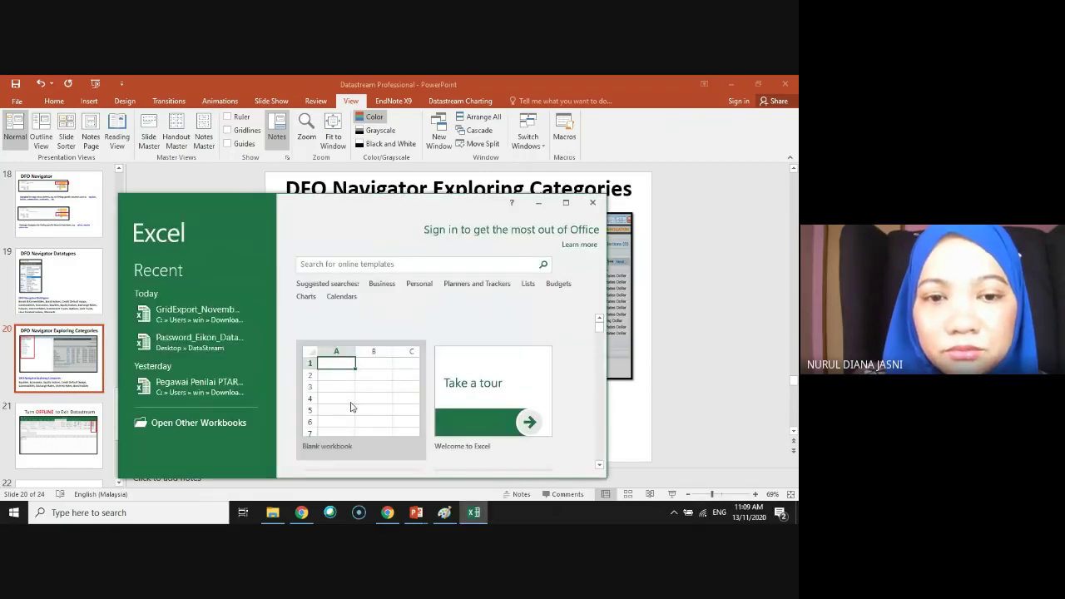
pyautogui.click(351, 396)
pyautogui.click(351, 396)
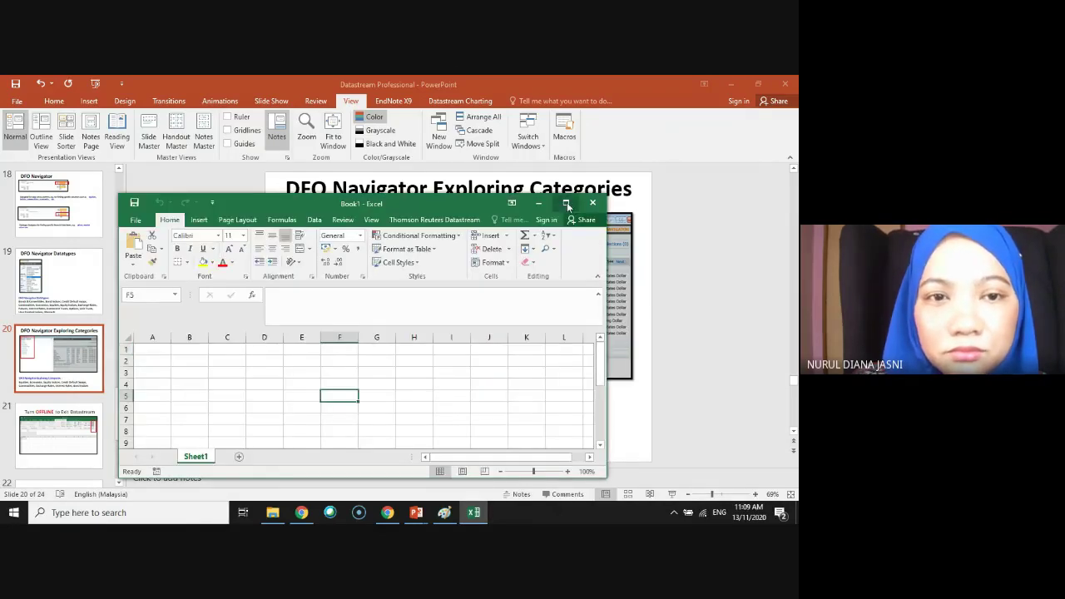
pyautogui.click(566, 202)
# Start a Datastream time series request at cell A3 and open the DFO Navigator to find its series.
pyautogui.click(380, 104)
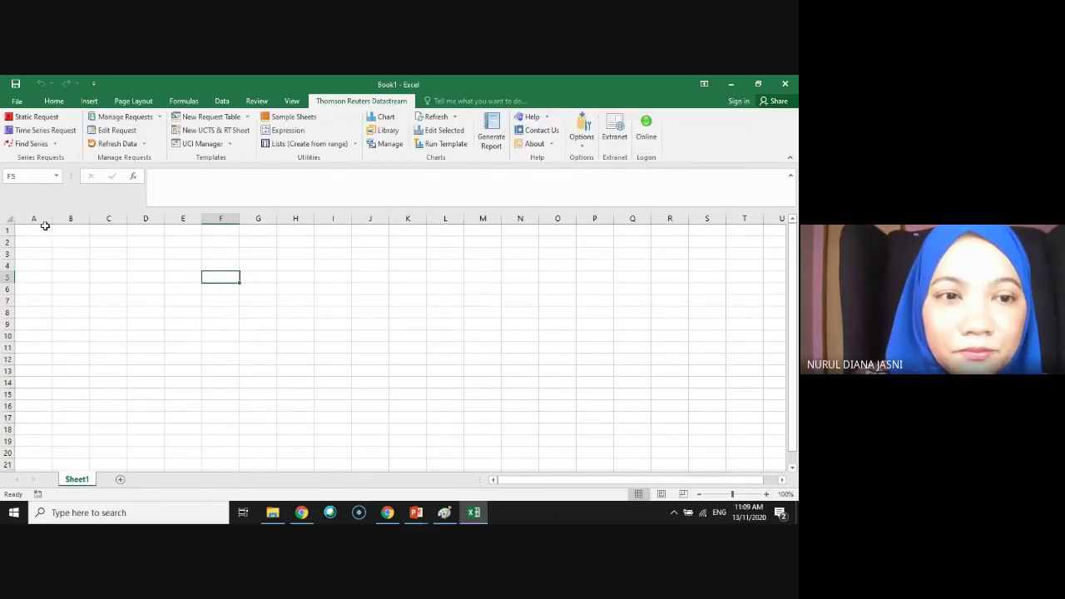
pyautogui.click(42, 257)
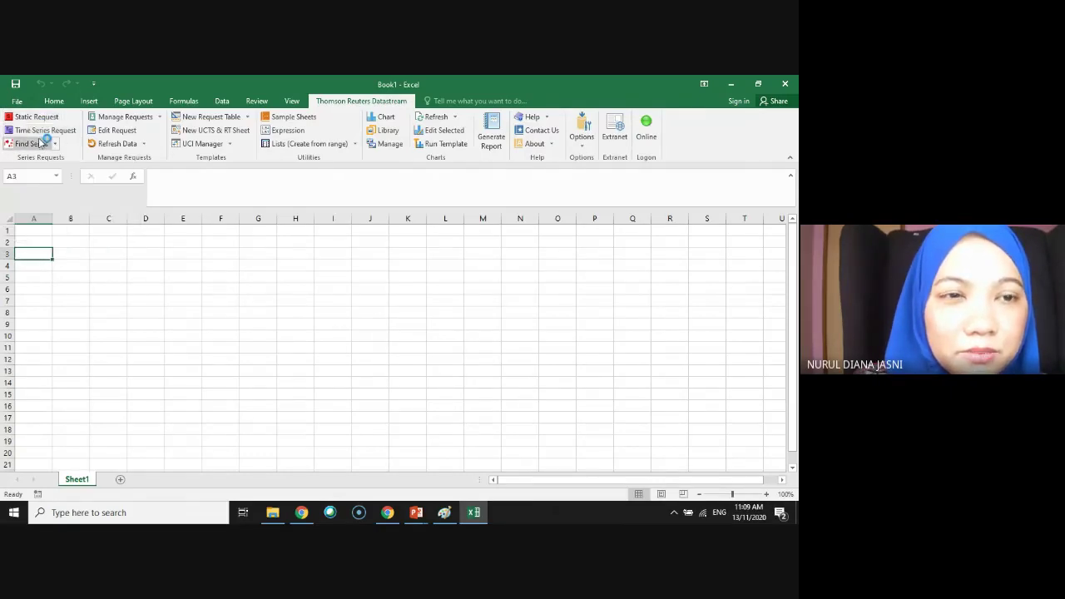
pyautogui.click(43, 129)
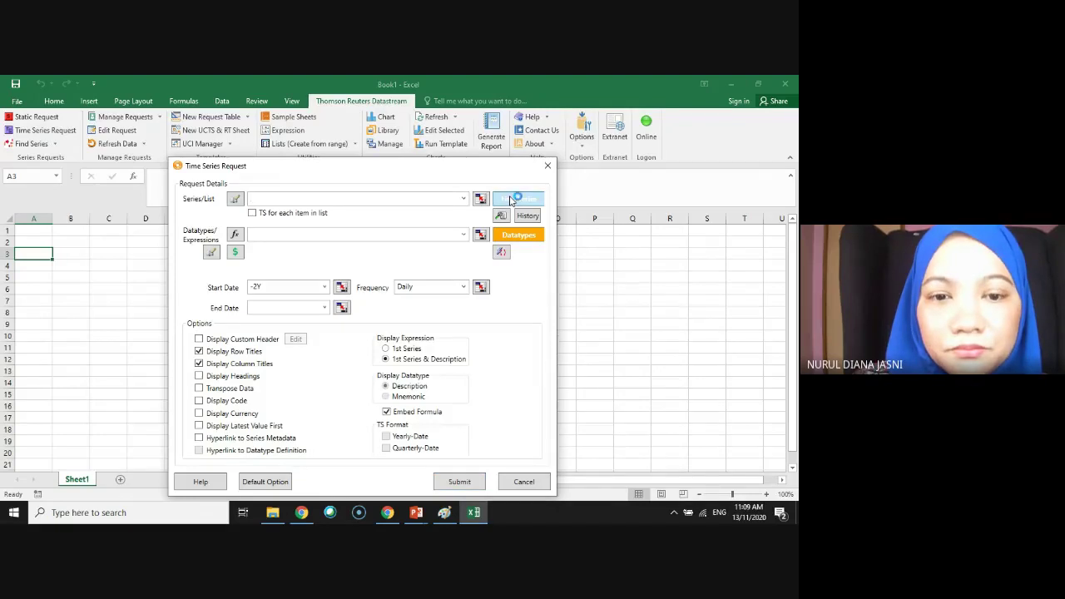
pyautogui.click(510, 200)
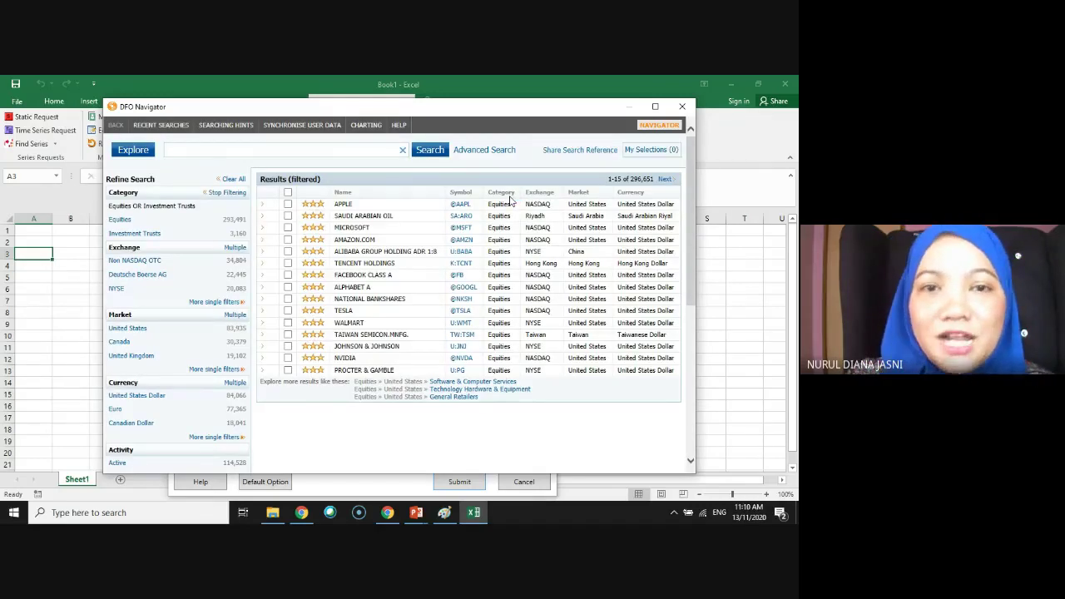
# Search the DFO Navigator for GDP, and refine the search to GDP Malaysia.
pyautogui.click(248, 149)
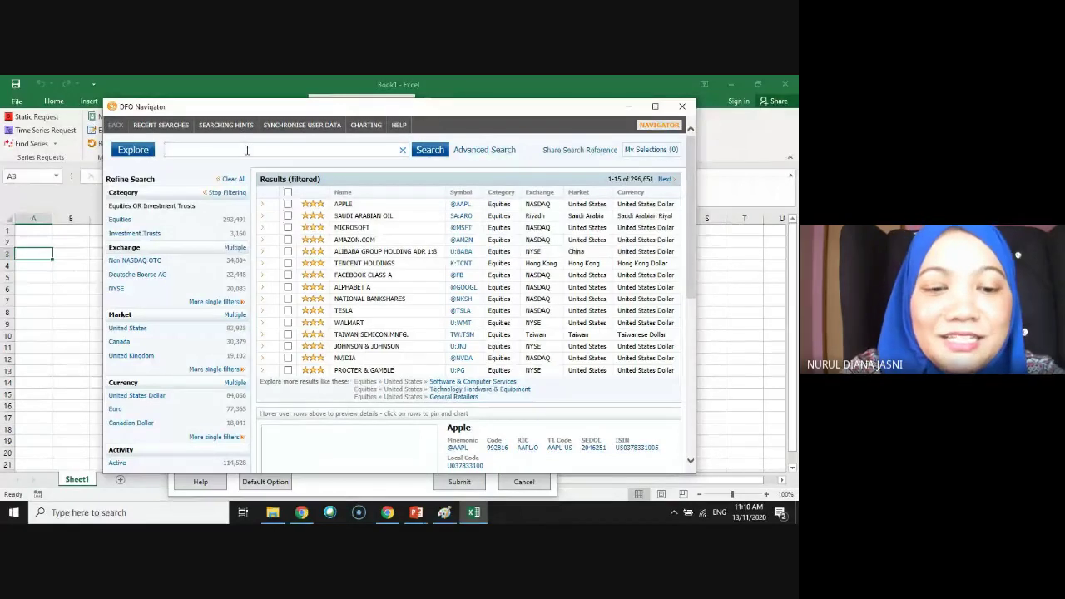
pyautogui.write('GDP')
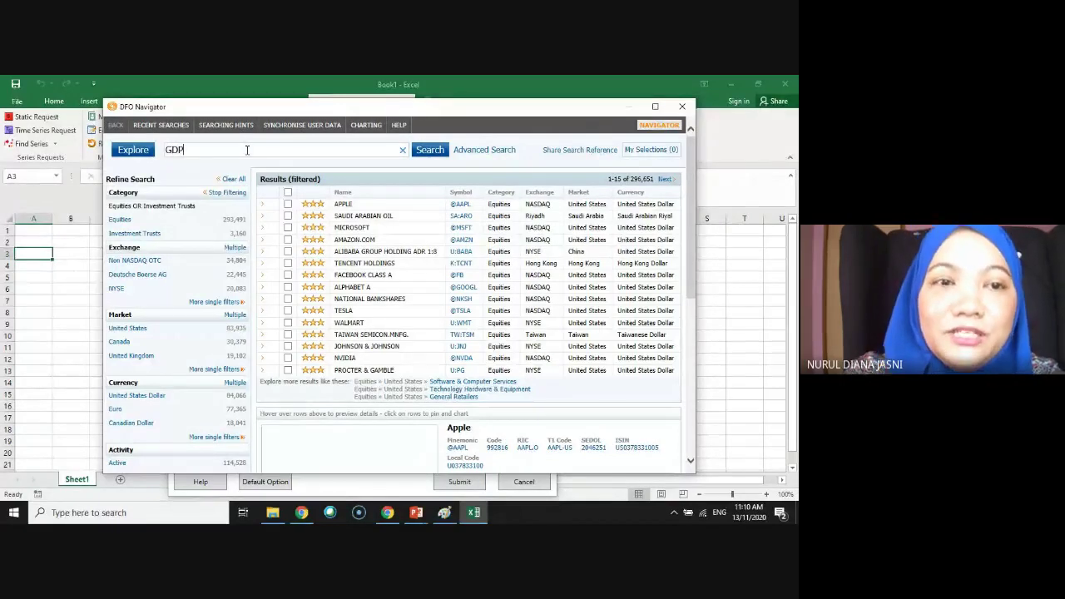
pyautogui.click(428, 153)
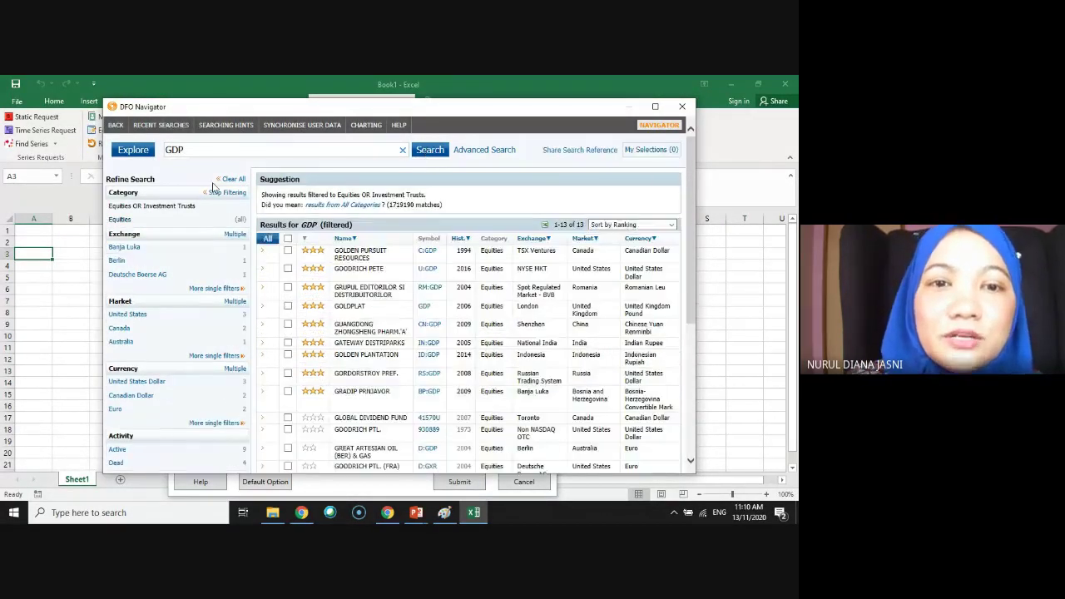
pyautogui.click(219, 149)
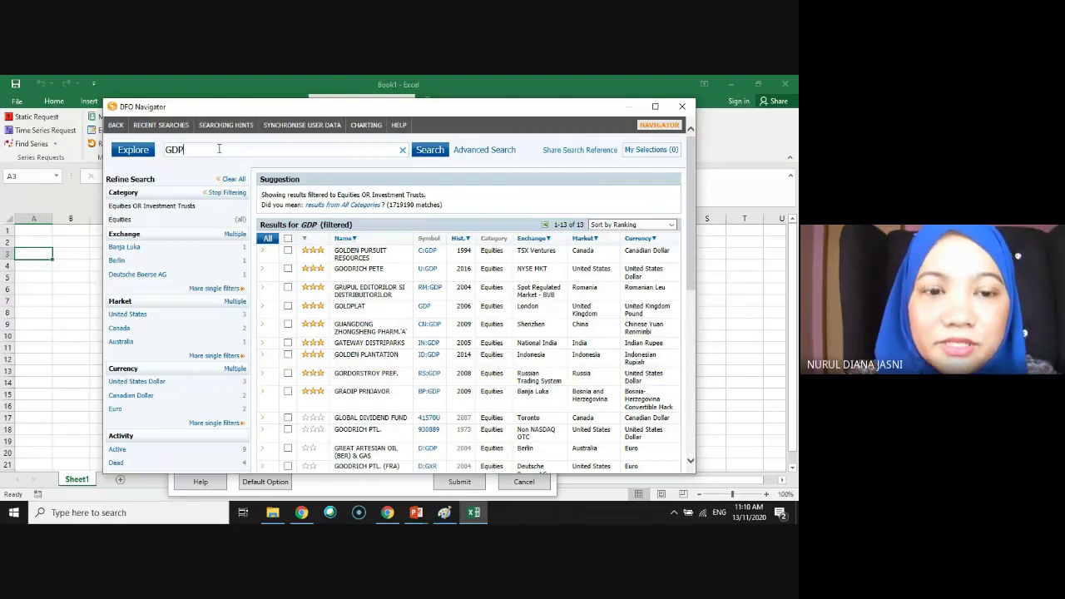
pyautogui.write('Malaysia')
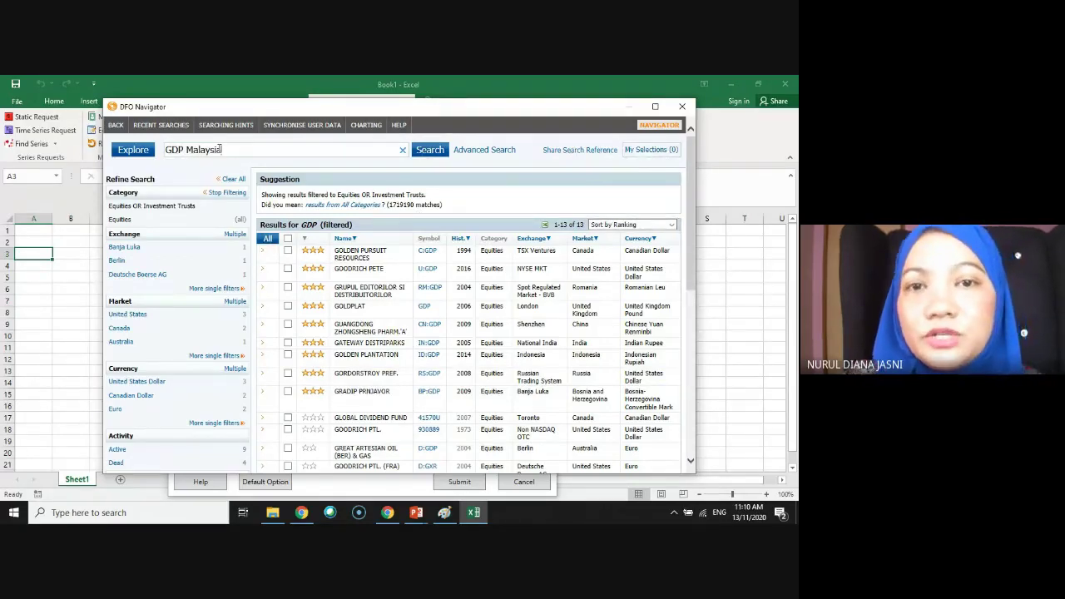
pyautogui.click(430, 153)
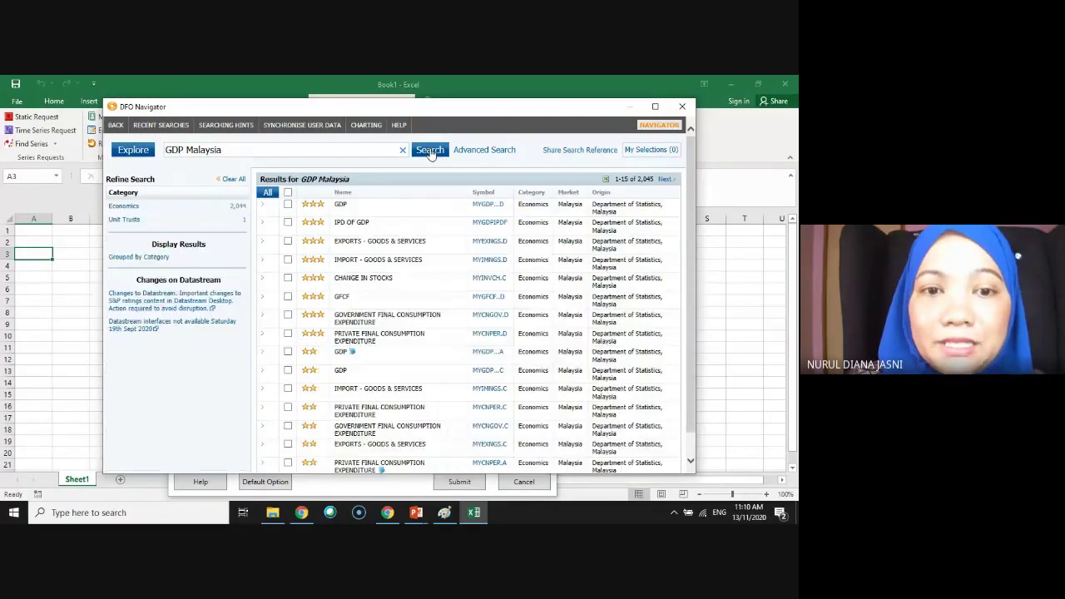
# Clear the search text and explore the Commodities, Exchange Rates and Interest Rates categories.
pyautogui.moveTo(223, 151); pyautogui.dragTo(163, 151)
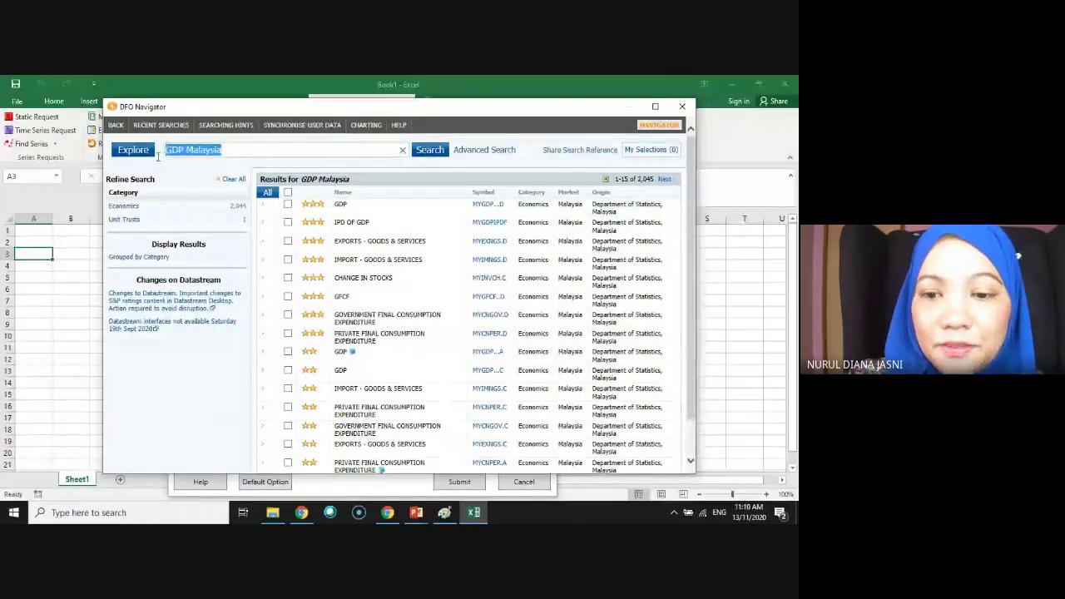
pyautogui.press('BackSpace')
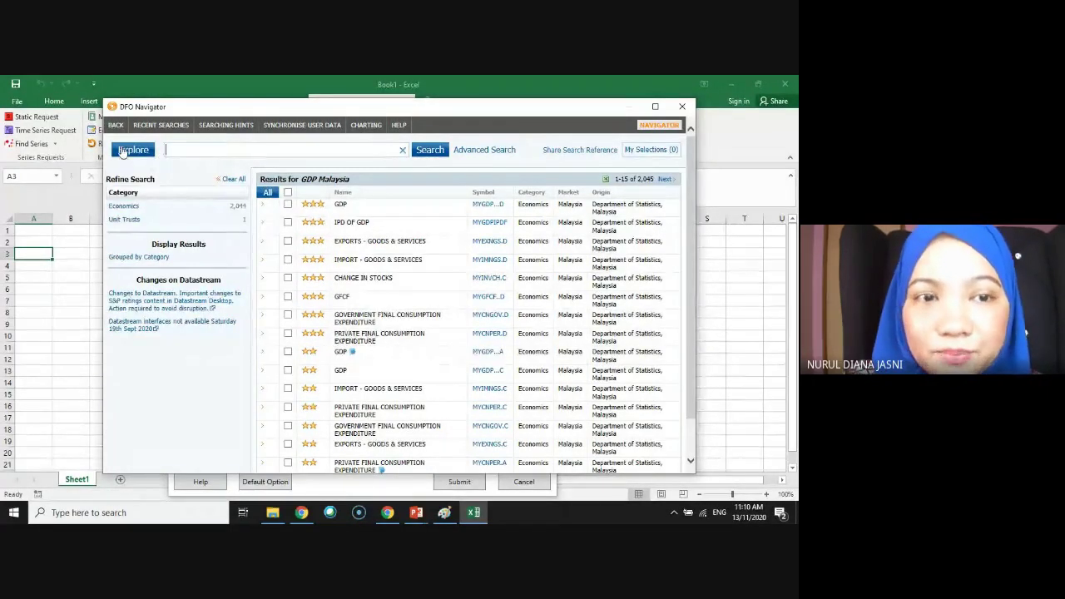
pyautogui.click(134, 151)
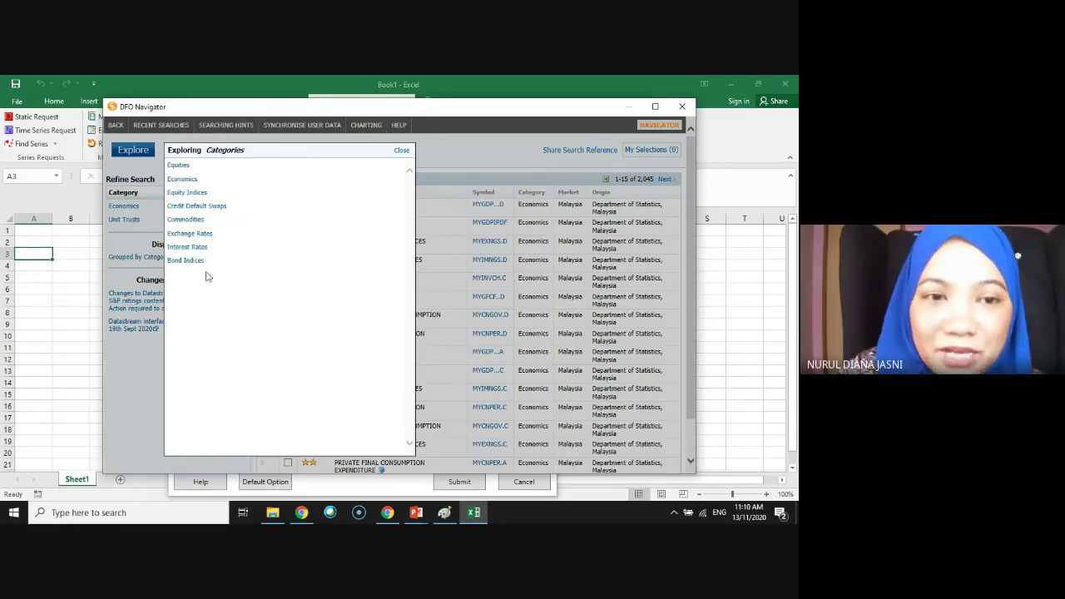
pyautogui.click(191, 222)
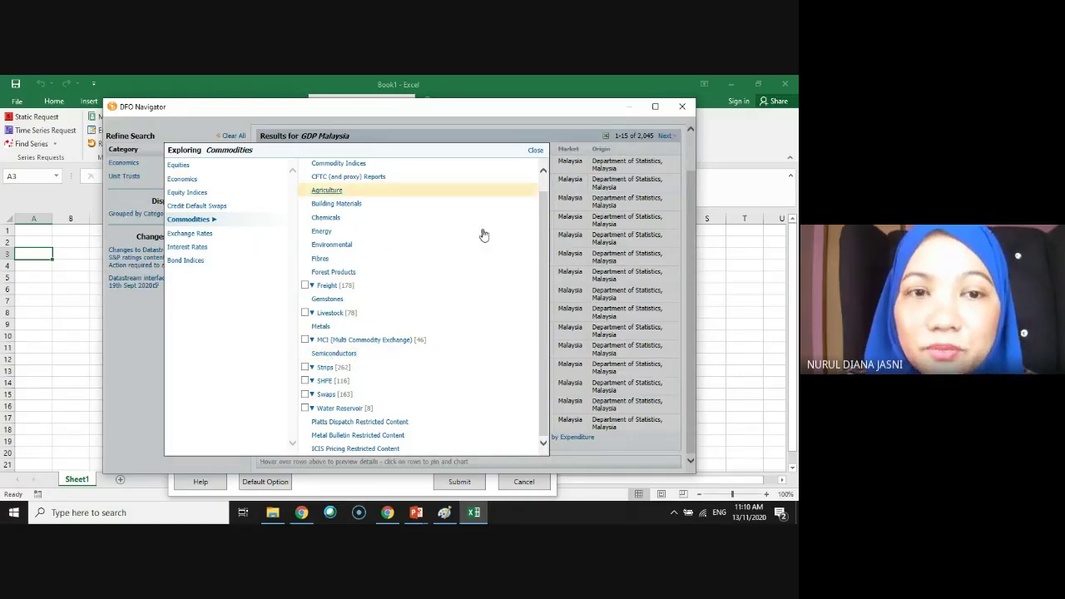
pyautogui.click(195, 236)
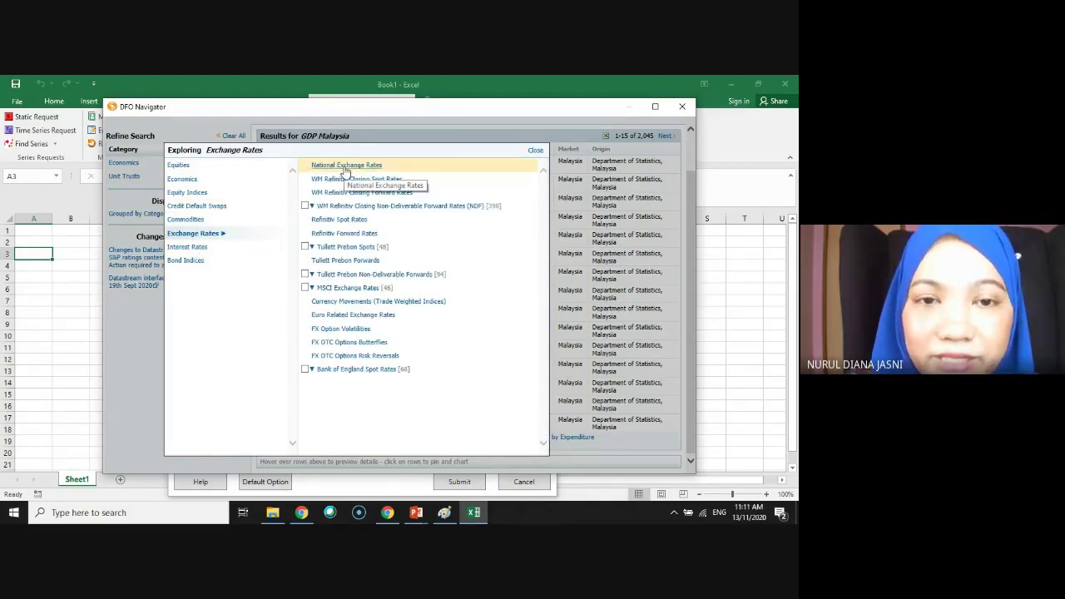
pyautogui.click(194, 247)
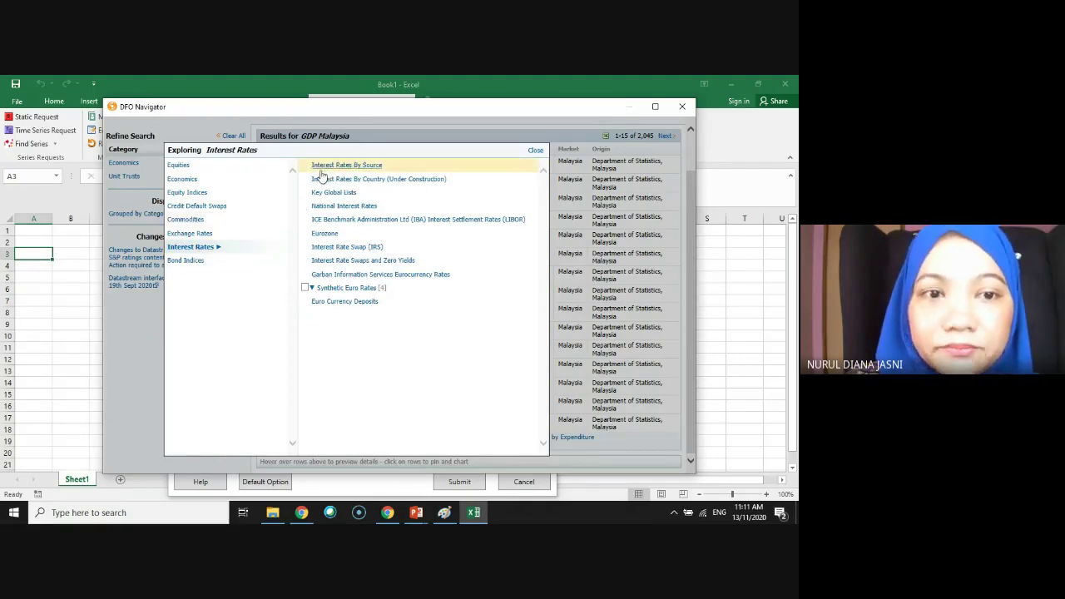
# Explore the National Exchange Rates under Exchange Rates, select Malaysia and show its series.
pyautogui.click(198, 237)
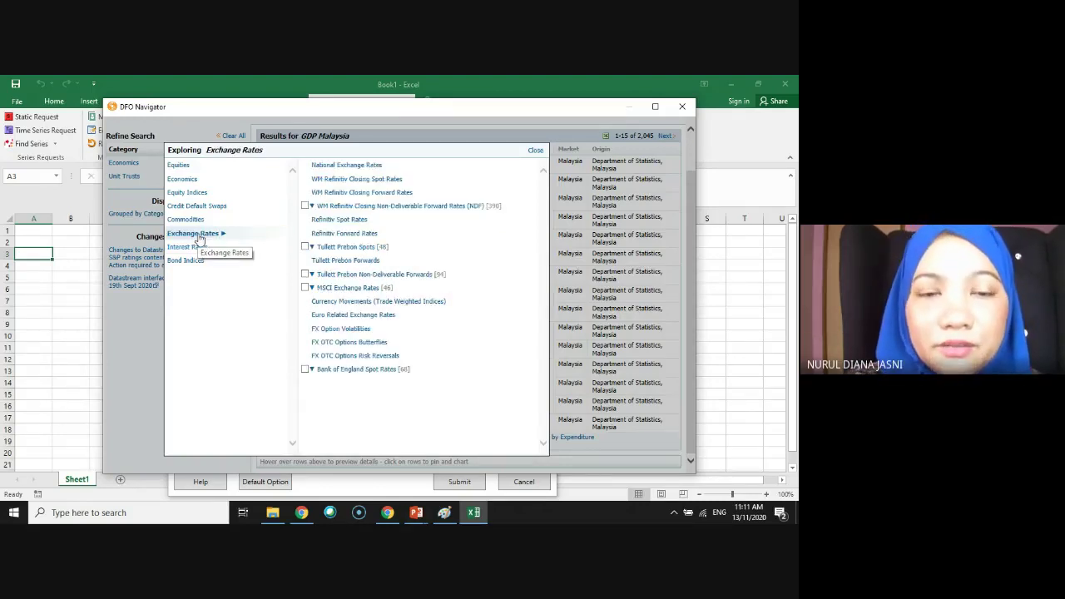
pyautogui.click(364, 169)
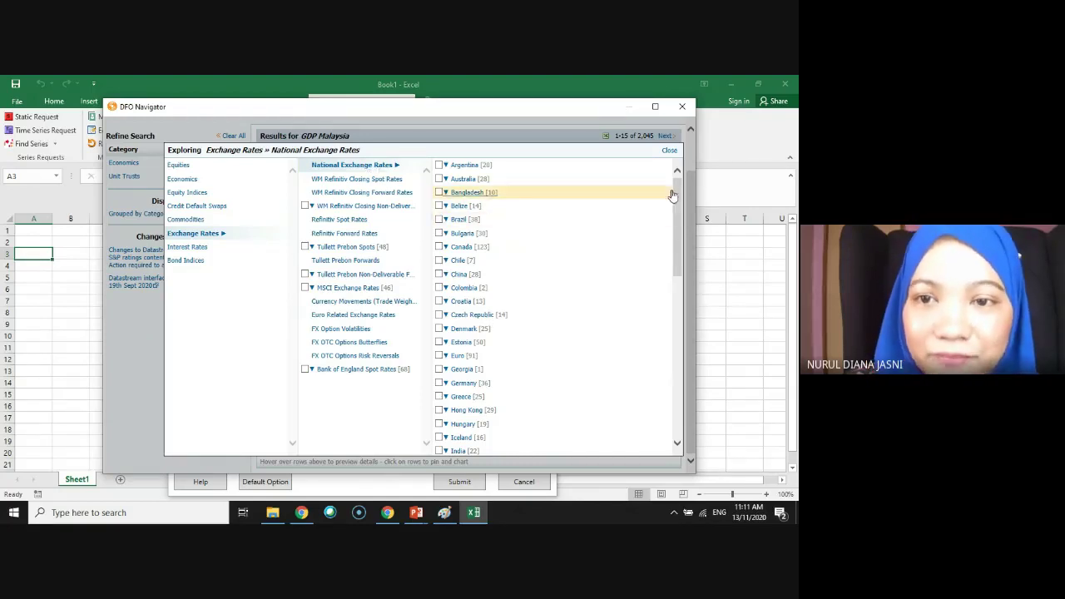
pyautogui.moveTo(678, 187); pyautogui.dragTo(680, 264)
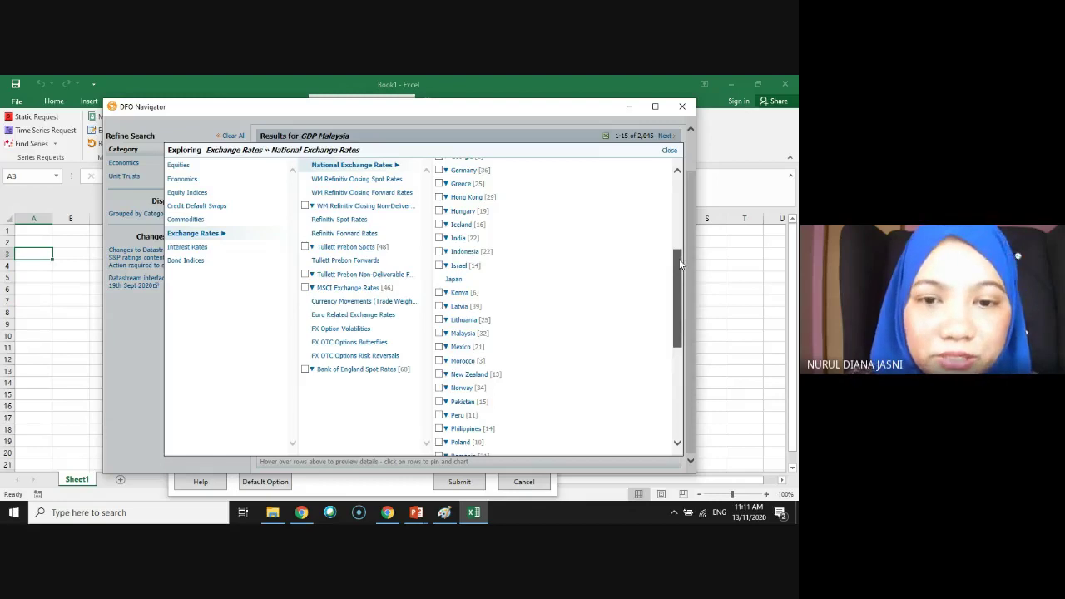
pyautogui.click(439, 334)
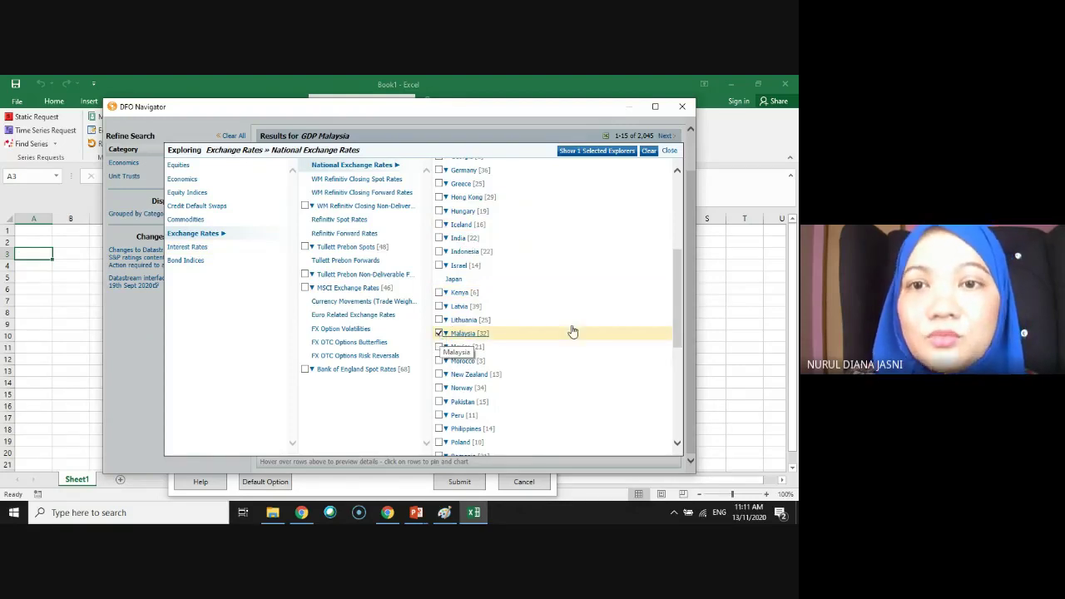
pyautogui.click(595, 153)
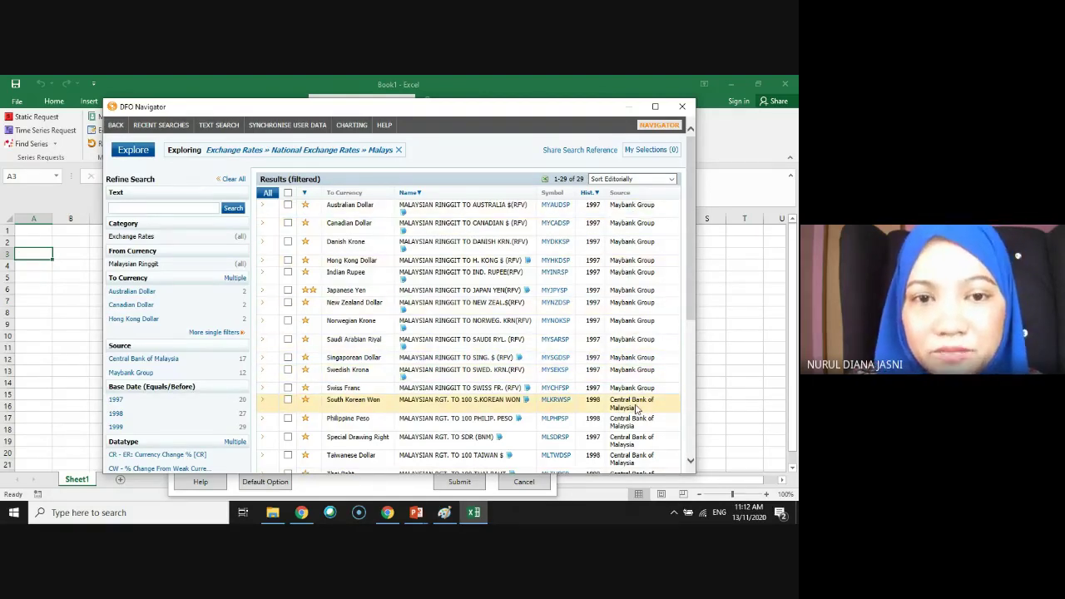
# Try selecting all the ringgit series, clear them, and select only New Zealand Dollar, Saudi Arabian Riyal, Singaporean Dollar and South Korean Won.
pyautogui.click(287, 194)
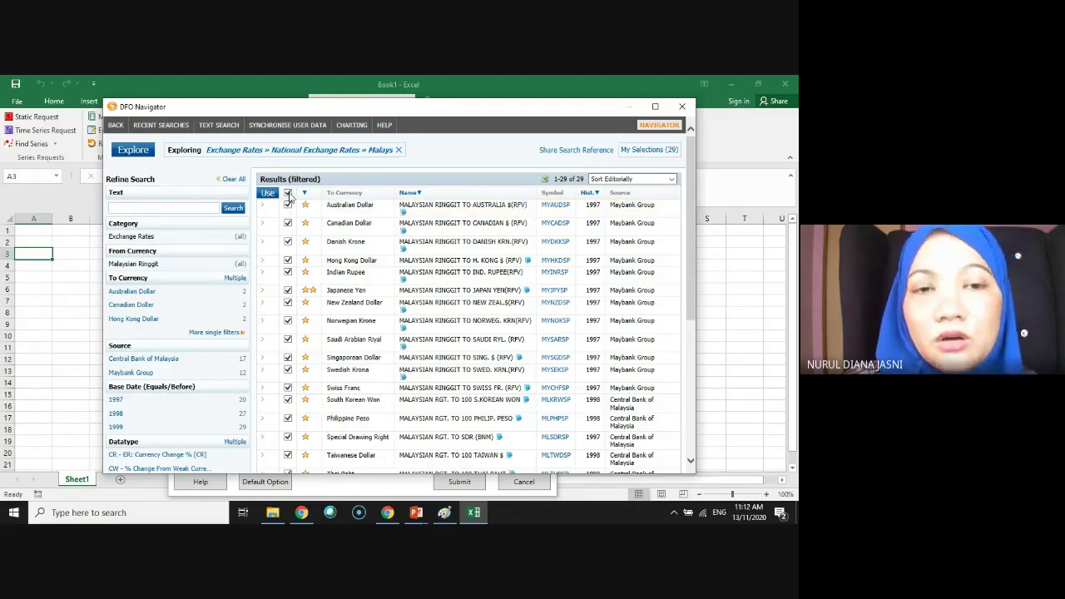
pyautogui.click(288, 194)
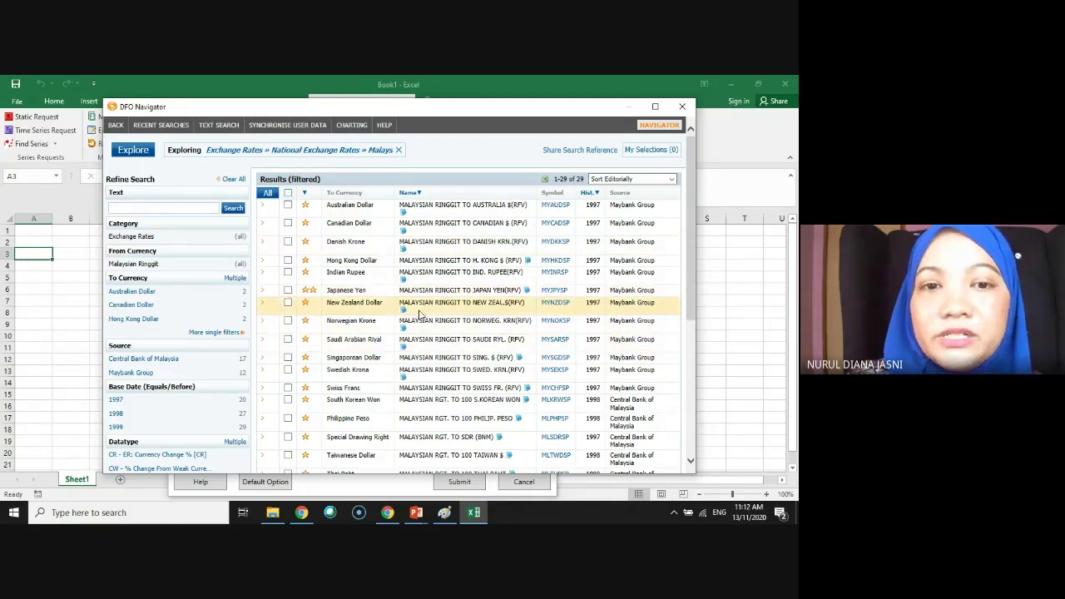
pyautogui.click(288, 304)
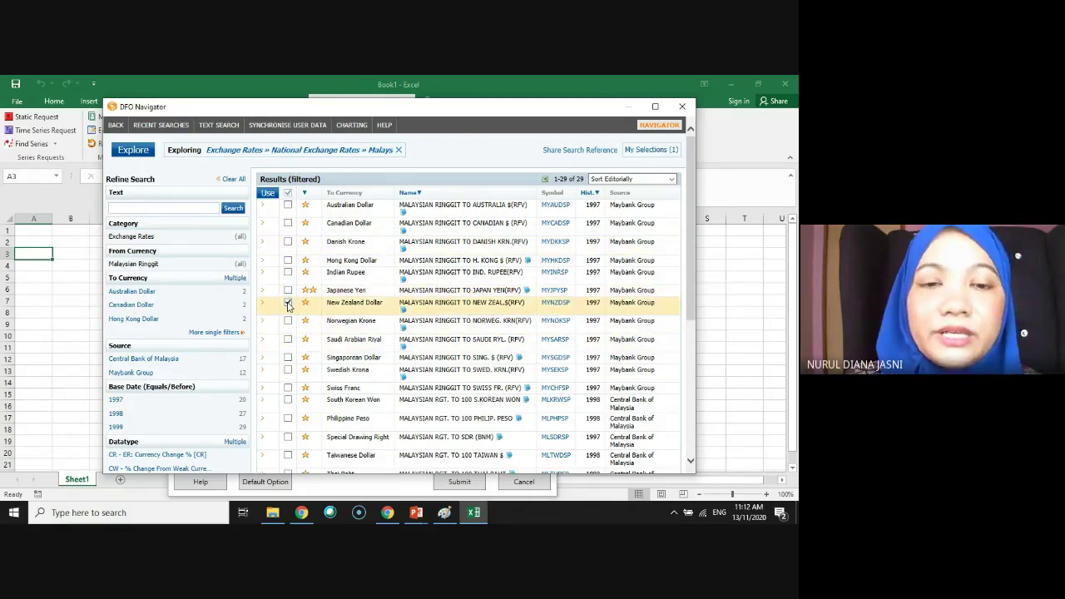
pyautogui.click(287, 339)
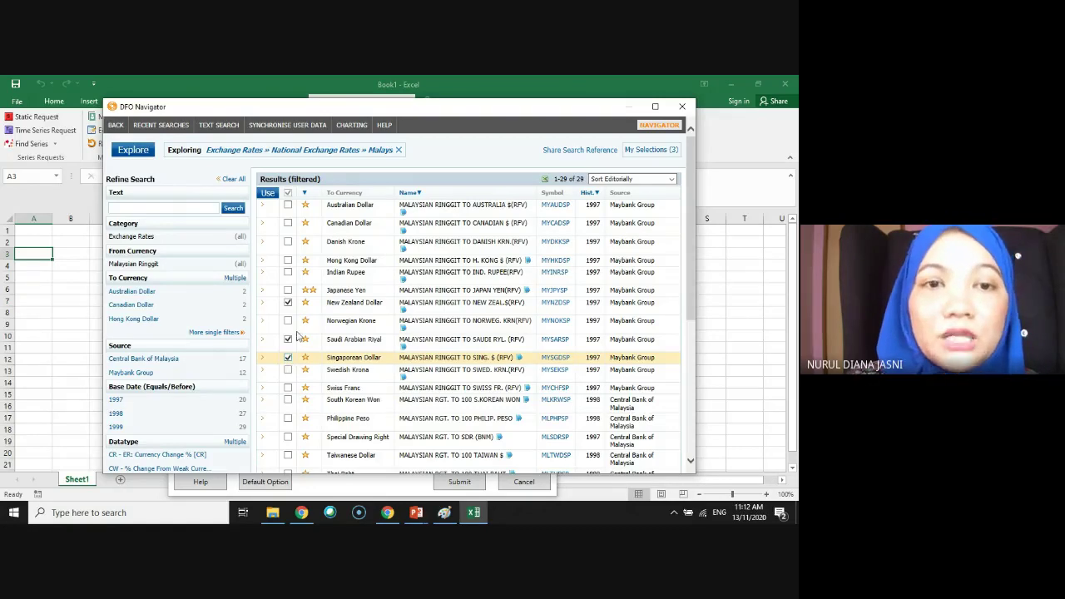
pyautogui.click(288, 401)
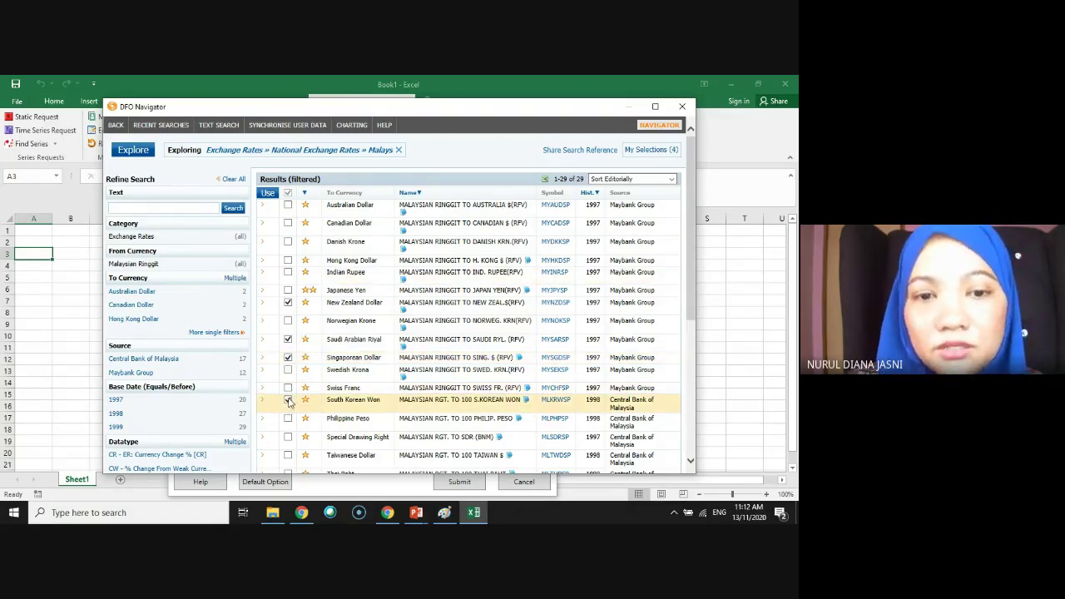
# Add the Hong Kong Dollar series to the selection, review My Selections, and return all selected series to the request.
pyautogui.click(288, 261)
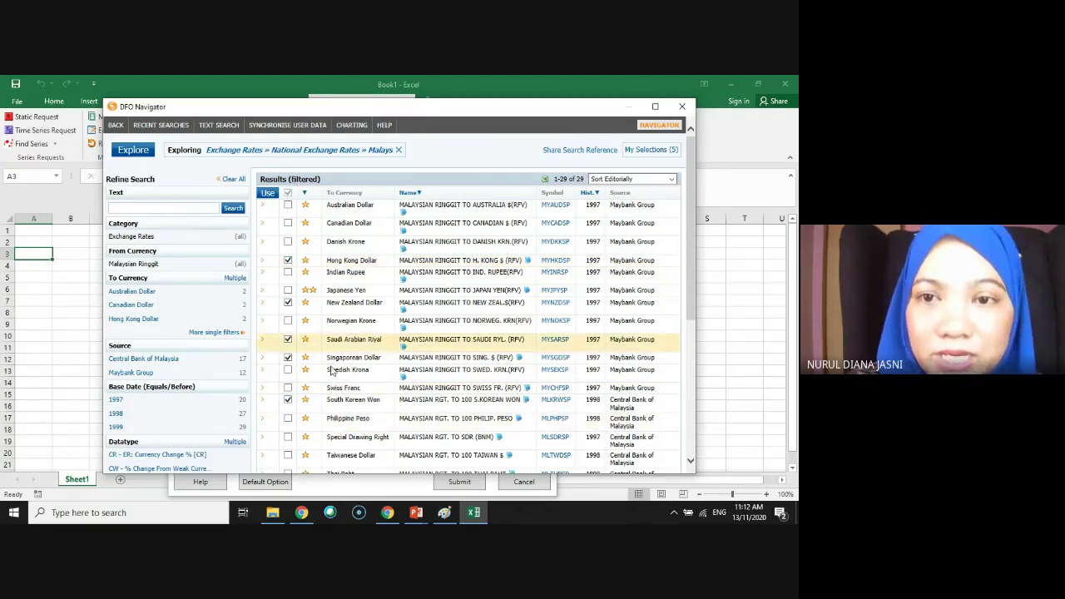
pyautogui.click(651, 151)
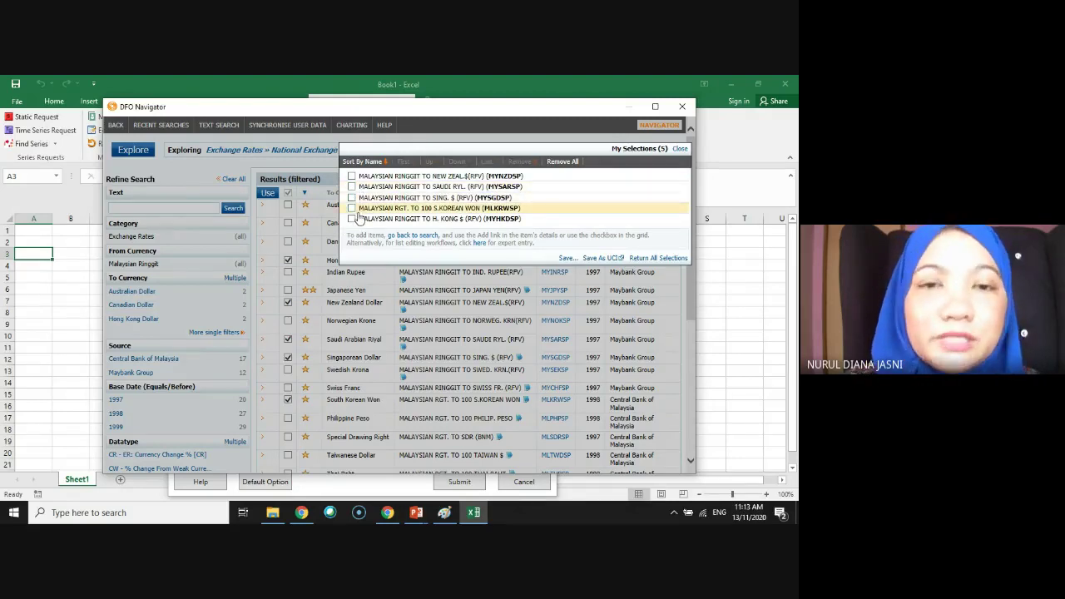
pyautogui.click(351, 186)
pyautogui.click(351, 197)
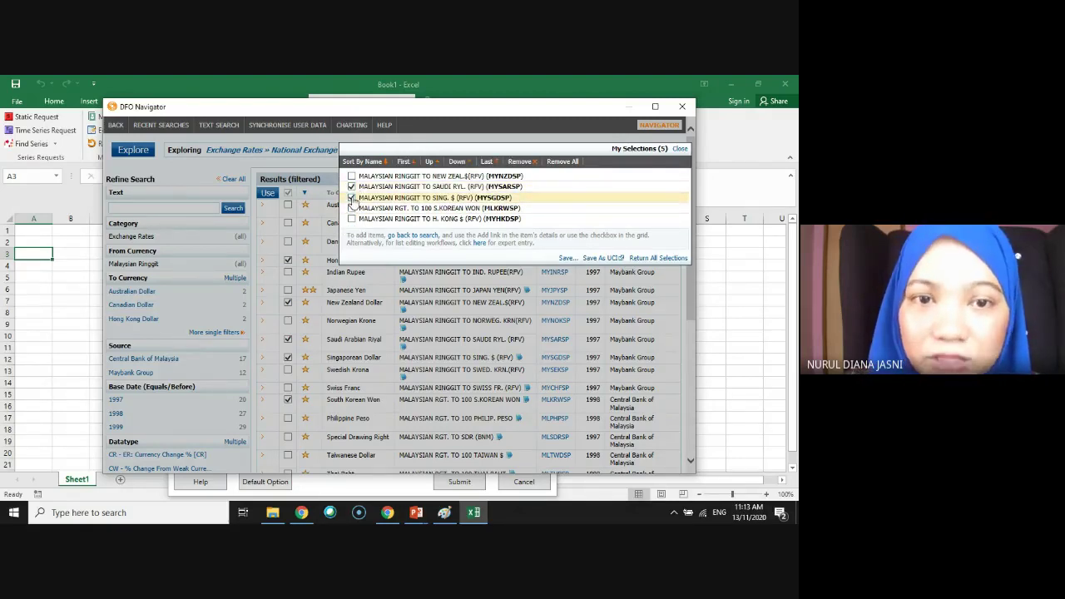
pyautogui.click(351, 186)
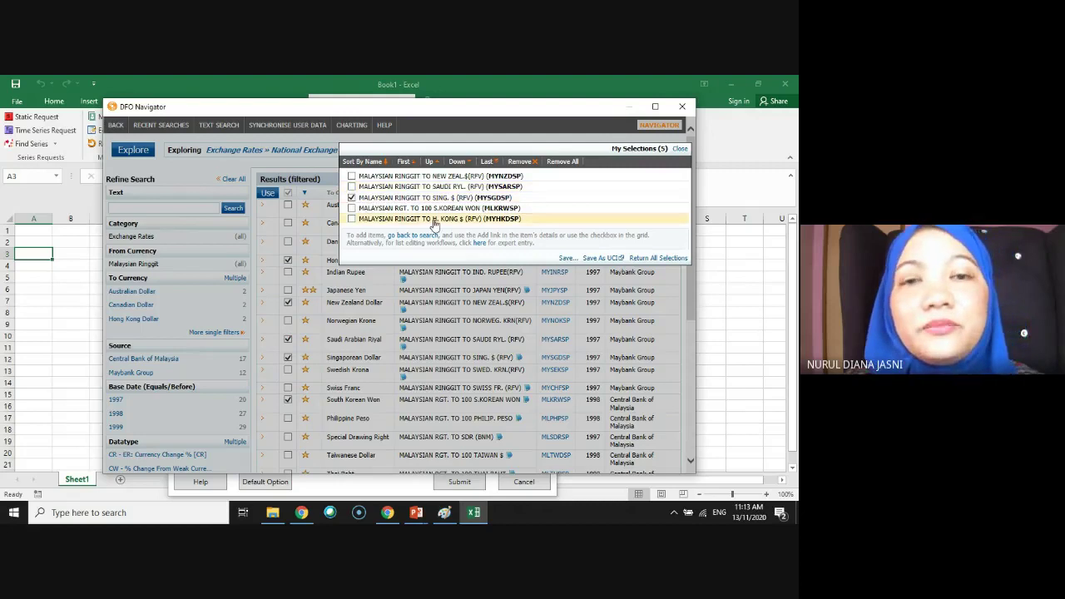
pyautogui.click(351, 197)
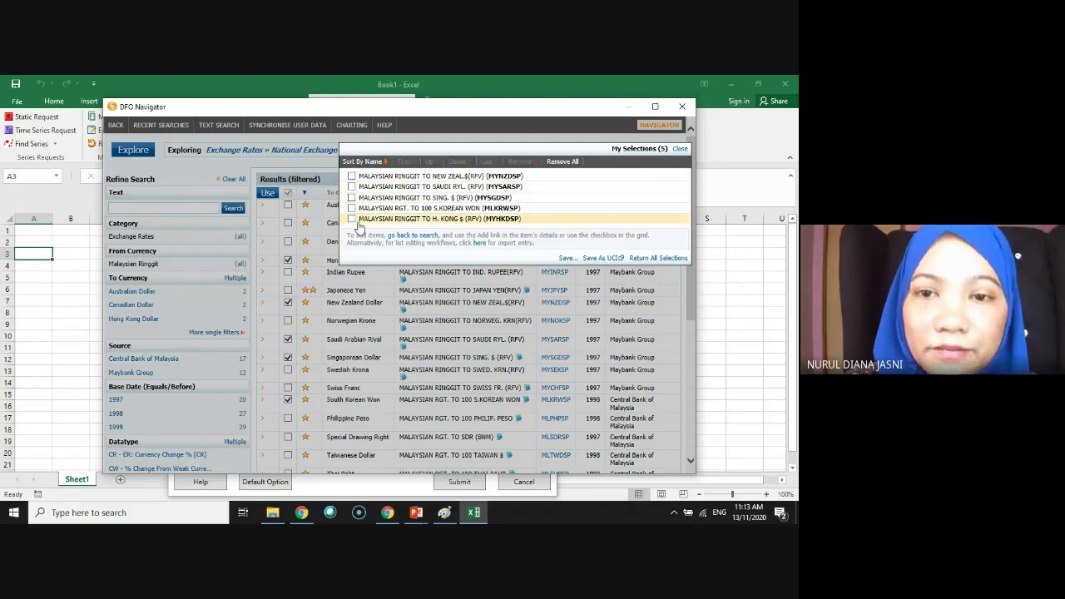
pyautogui.click(658, 258)
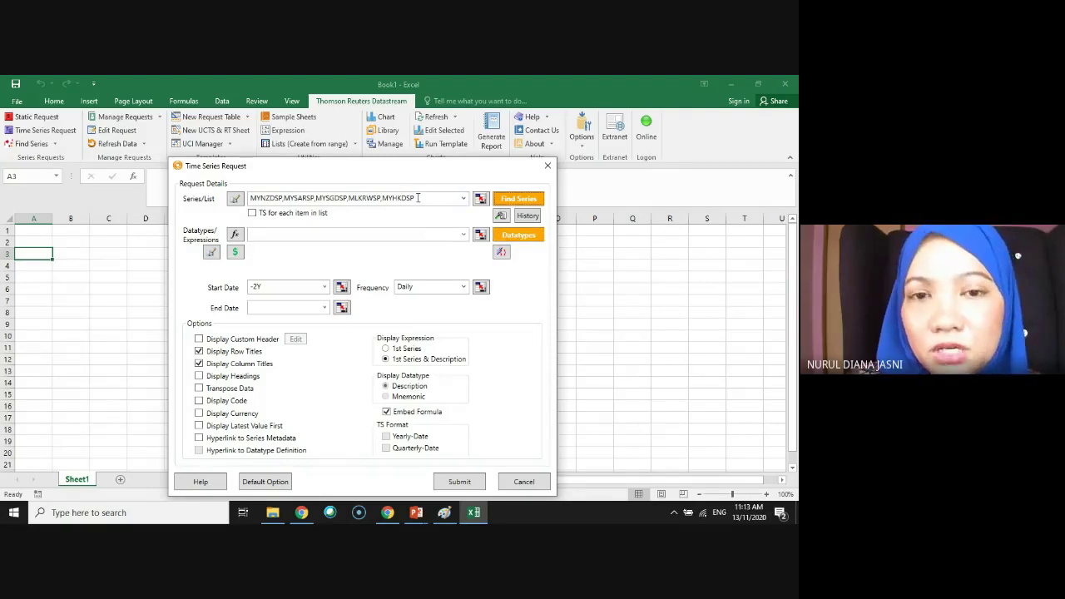
# Set the time series request's start date to 01/01/2020.
pyautogui.click(325, 287)
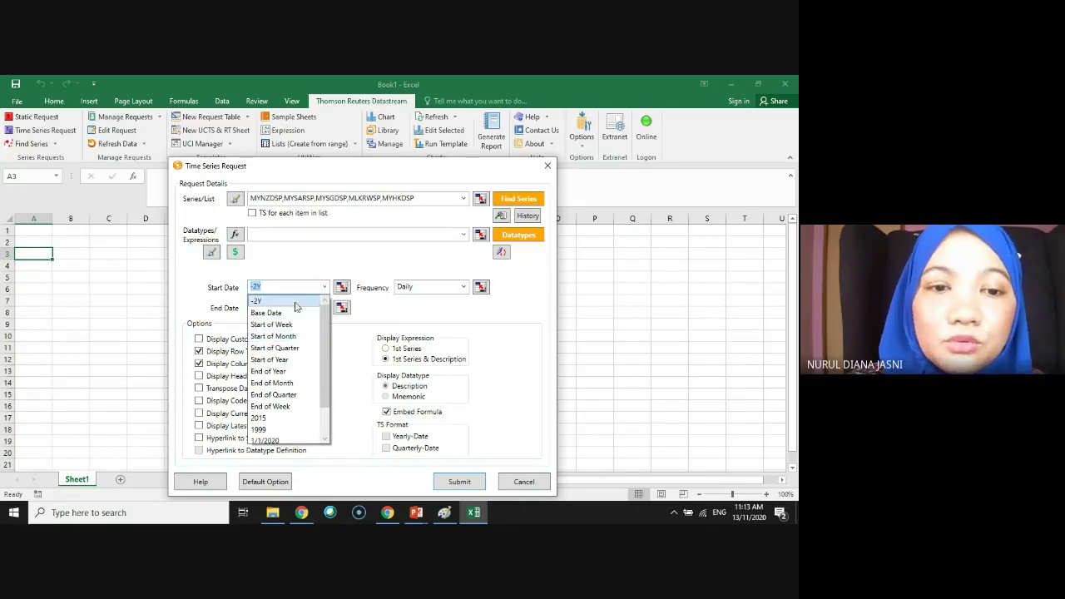
pyautogui.scroll(-1, 300, 358)
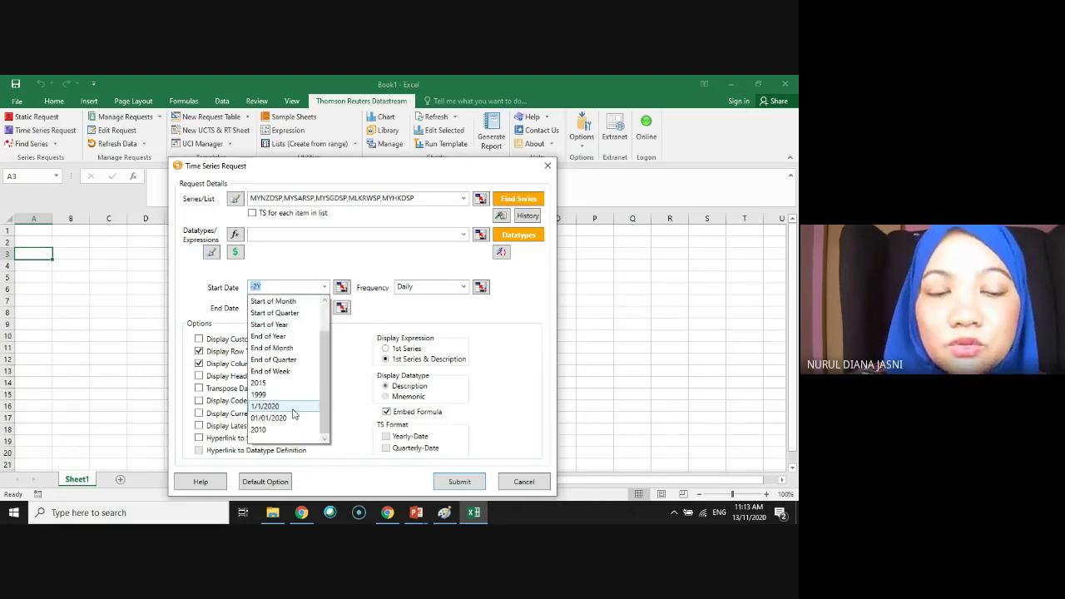
pyautogui.click(292, 410)
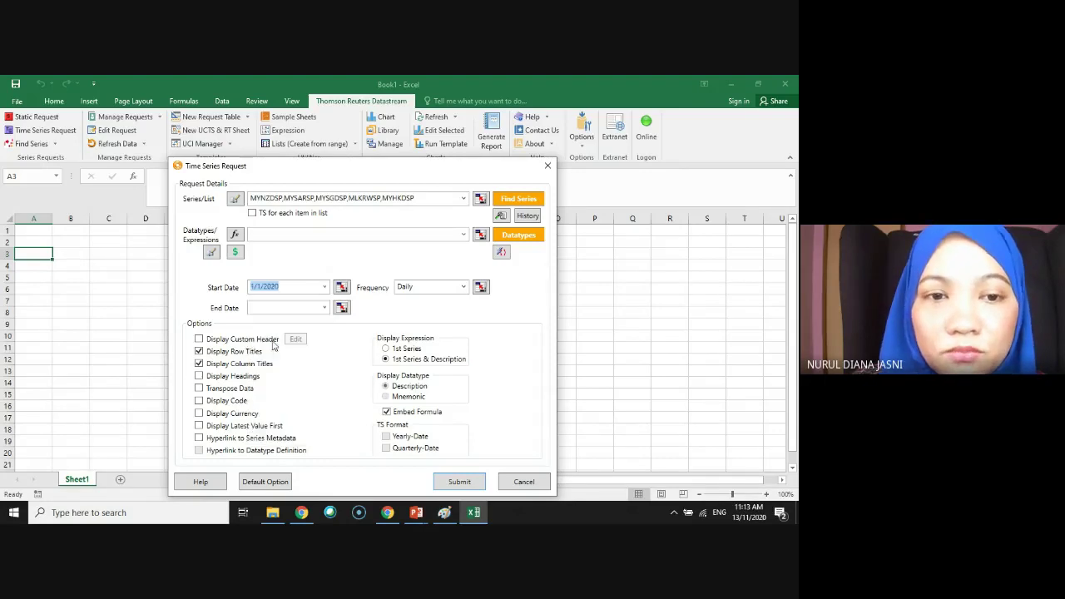
pyautogui.click(252, 286)
pyautogui.write('0')
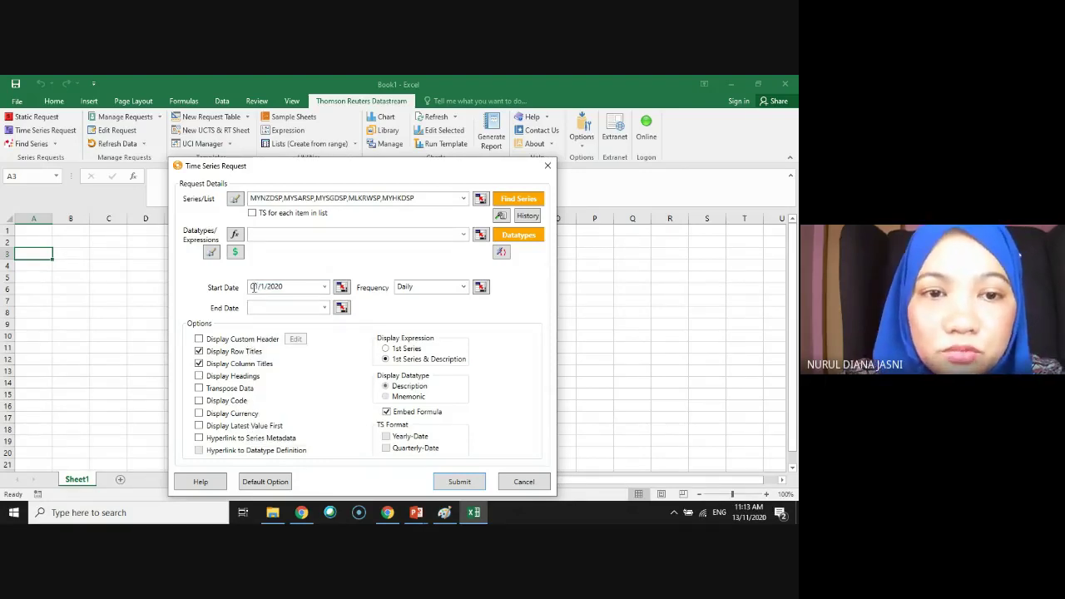
pyautogui.click(261, 285)
pyautogui.write('0')
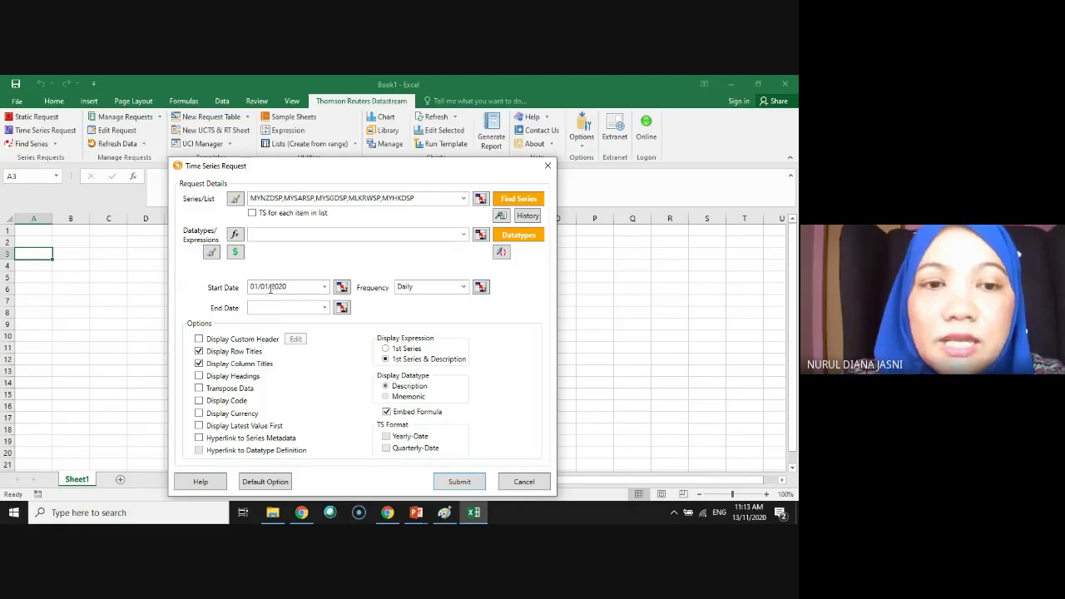
# Set the time series request's end date to 30/10/2020.
pyautogui.click(303, 308)
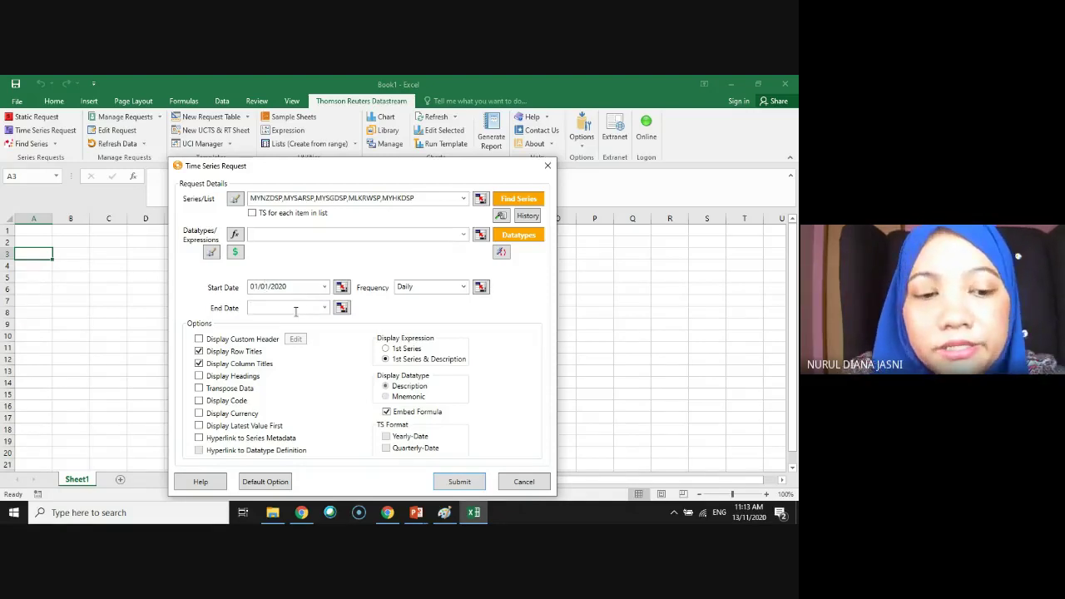
pyautogui.write('30/')
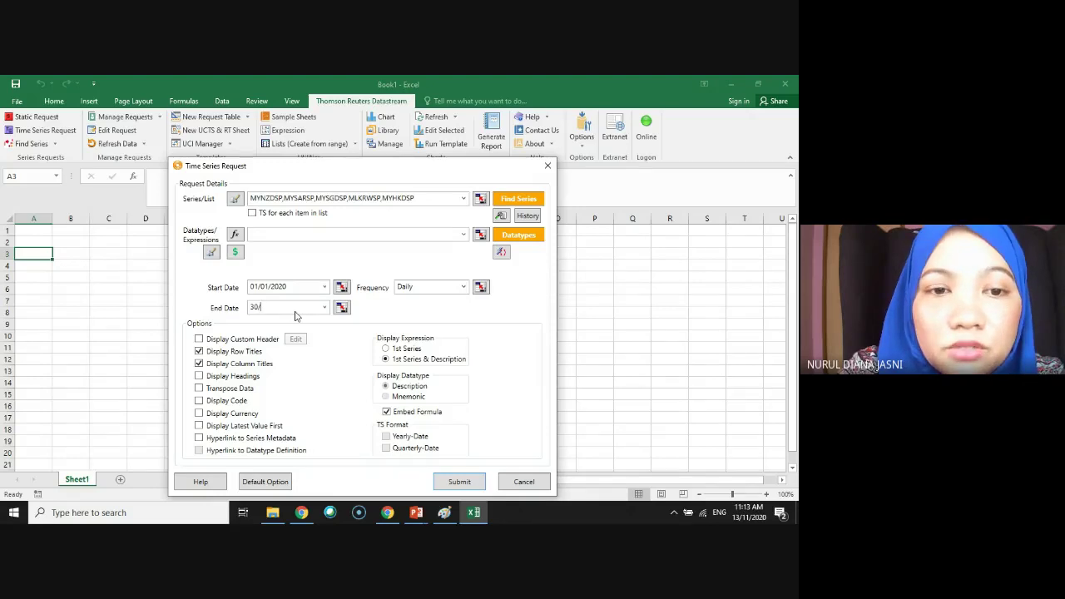
pyautogui.press('BackSpace')
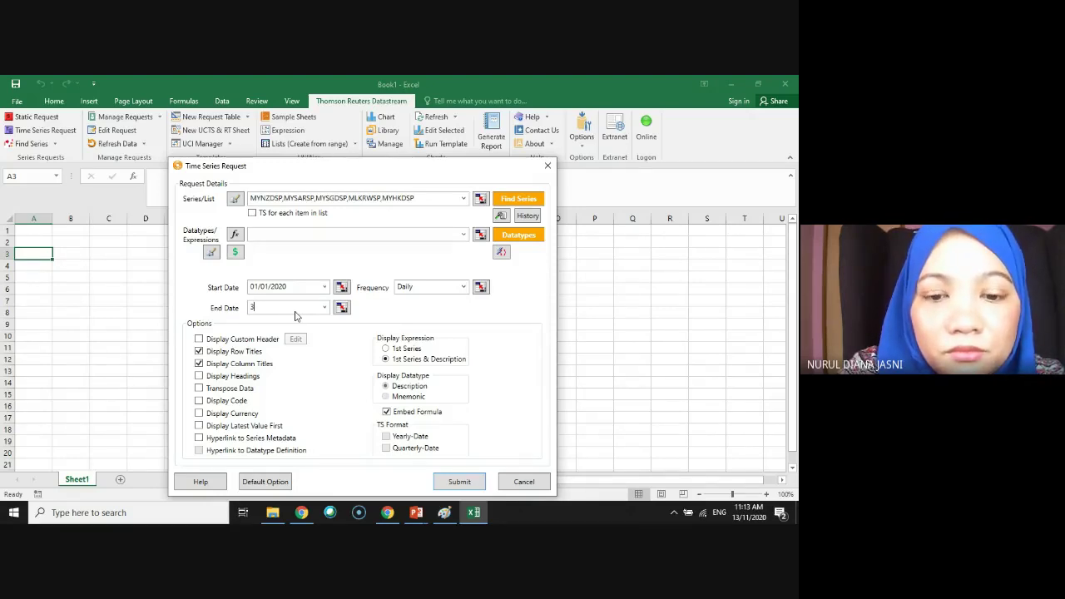
pyautogui.write('0')
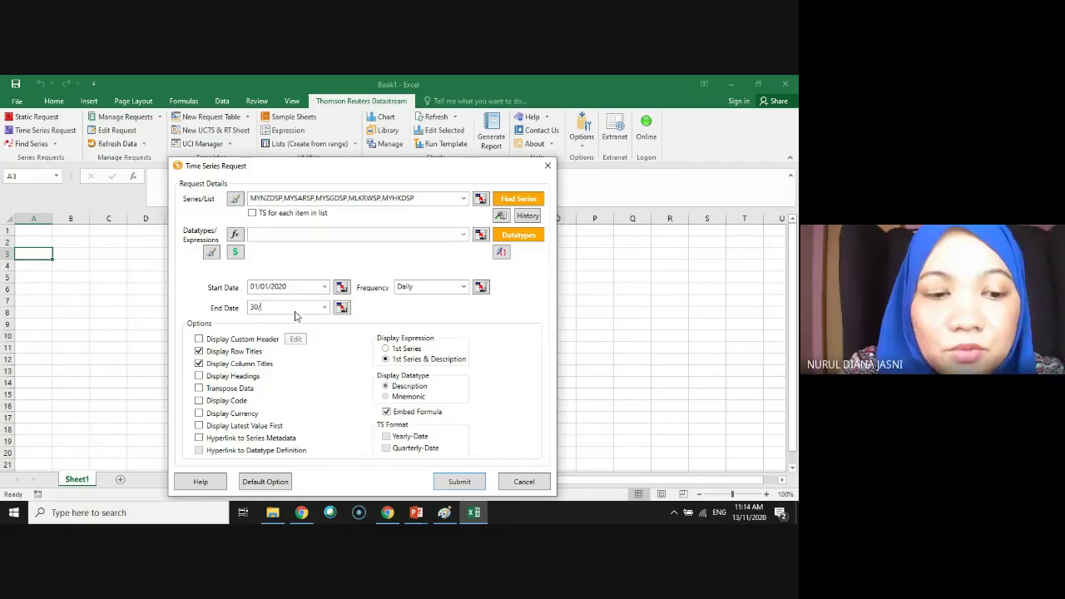
pyautogui.write('/10/2020')
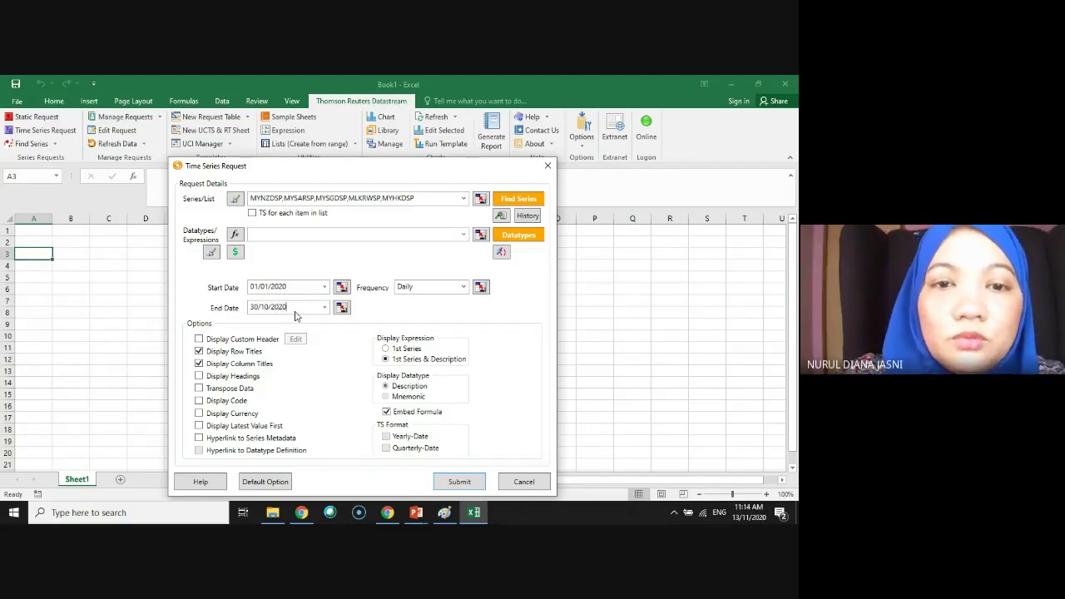
# Set the frequency to Monthly, enable Display Headings, and submit the time series request.
pyautogui.click(463, 287)
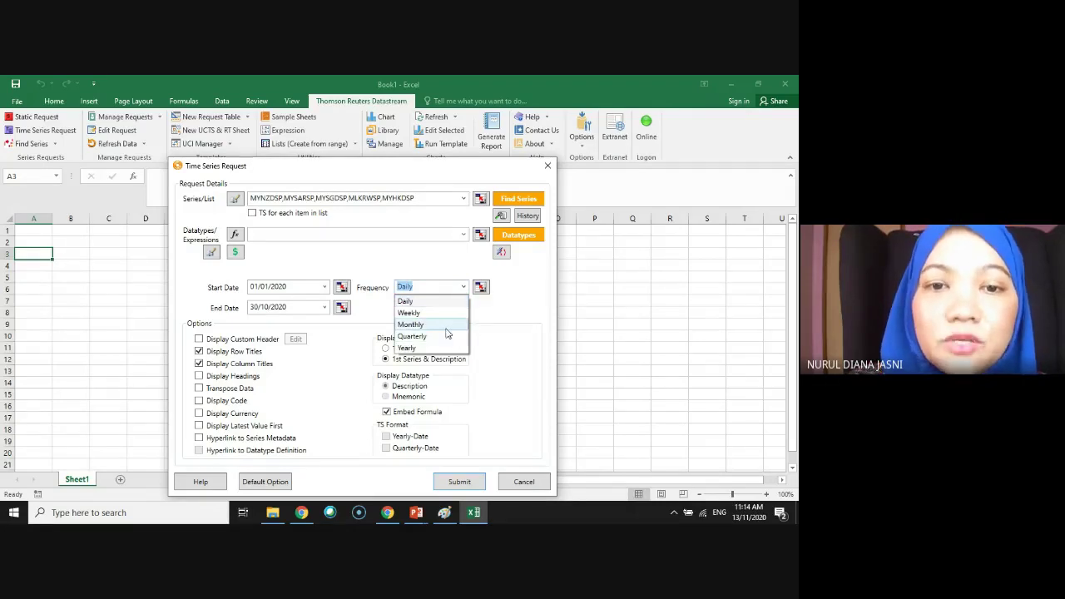
pyautogui.click(446, 325)
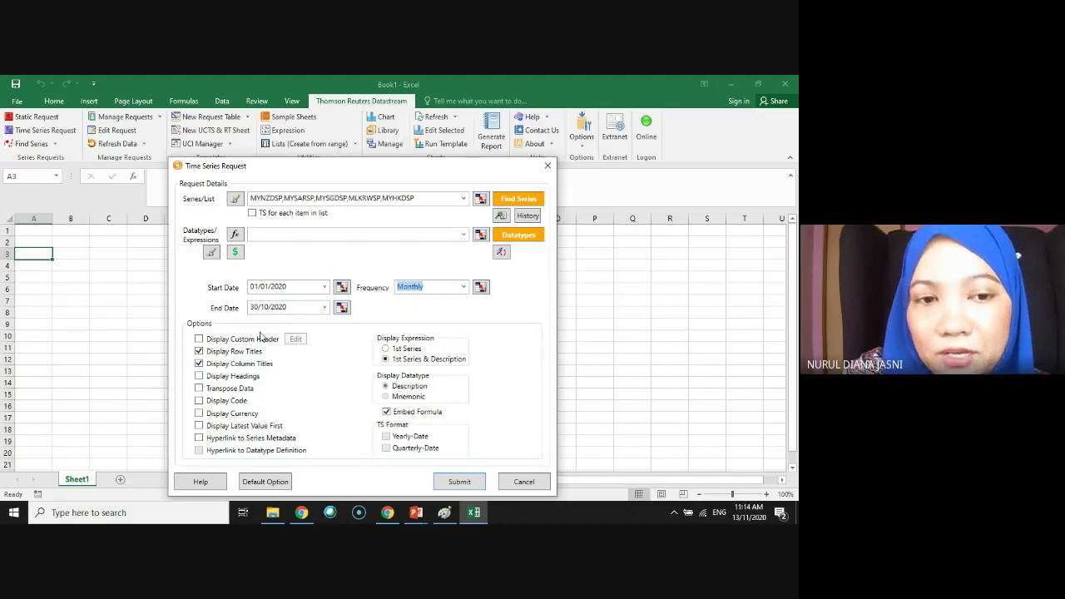
pyautogui.click(199, 376)
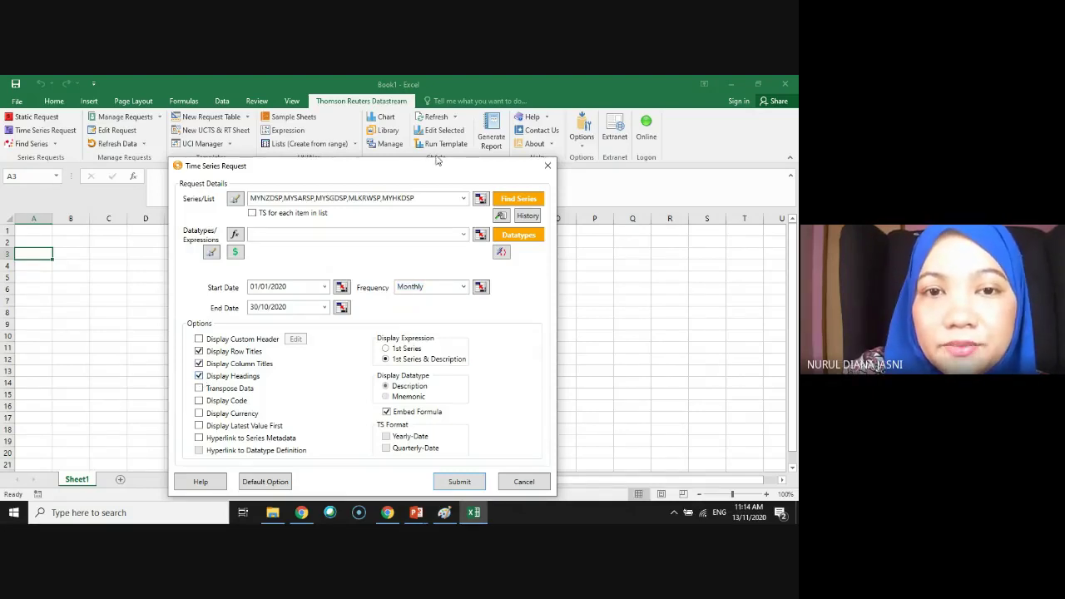
pyautogui.moveTo(425, 171); pyautogui.dragTo(422, 133)
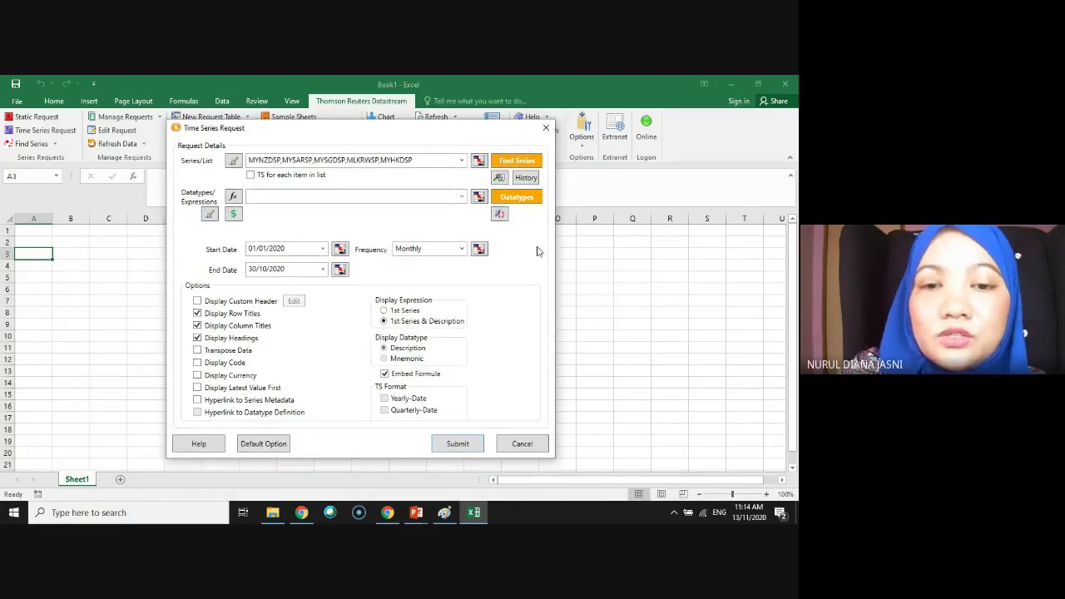
pyautogui.click(458, 444)
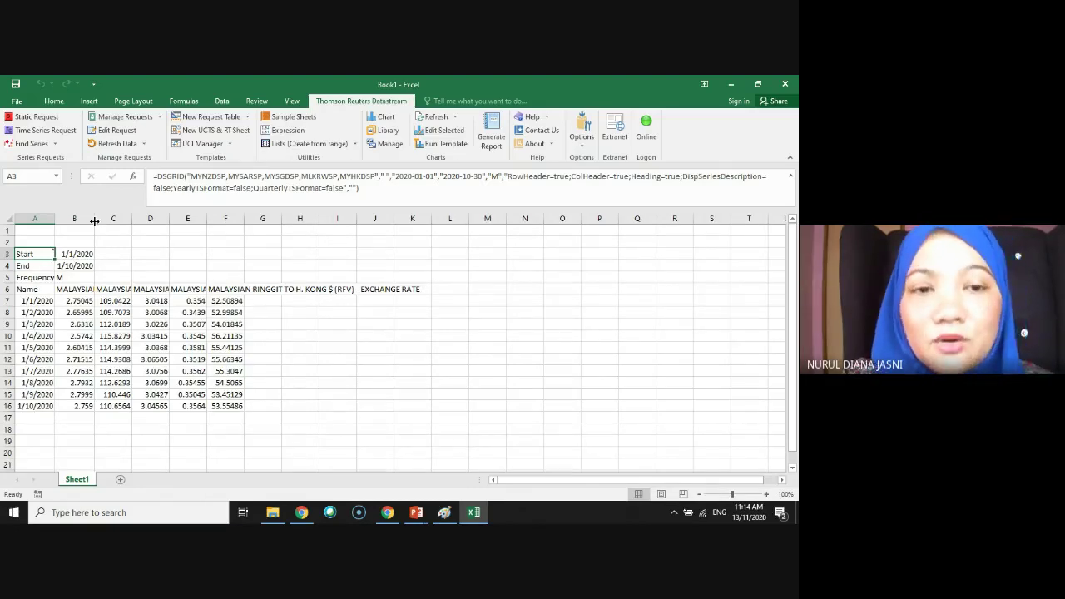
# Widen columns B to F of the exchange rate table to show more of the series names.
pyautogui.moveTo(94, 221); pyautogui.dragTo(634, 218)
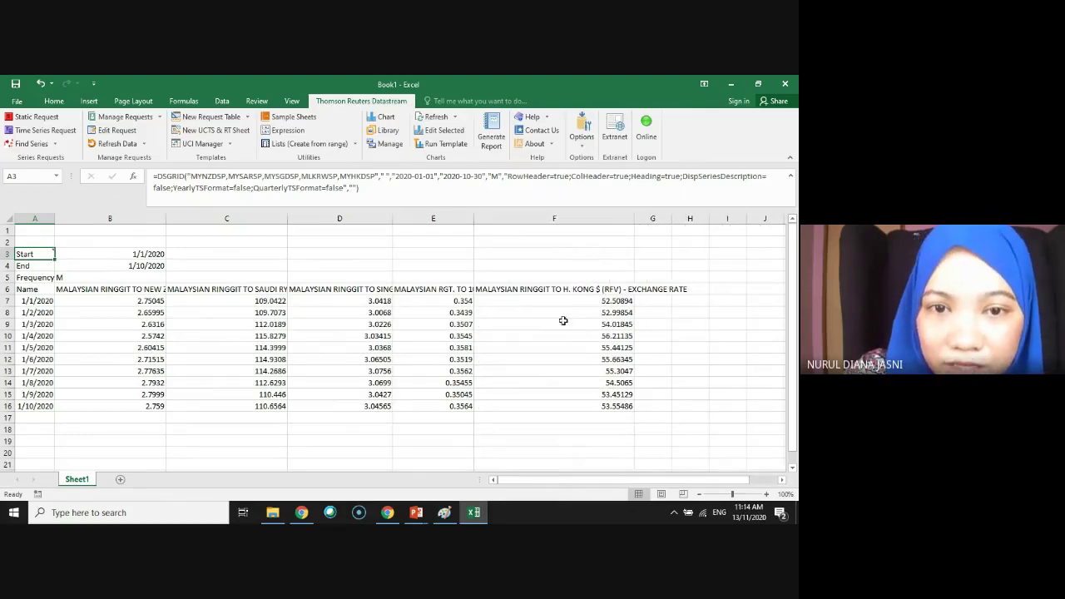
pyautogui.moveTo(471, 215); pyautogui.dragTo(521, 217)
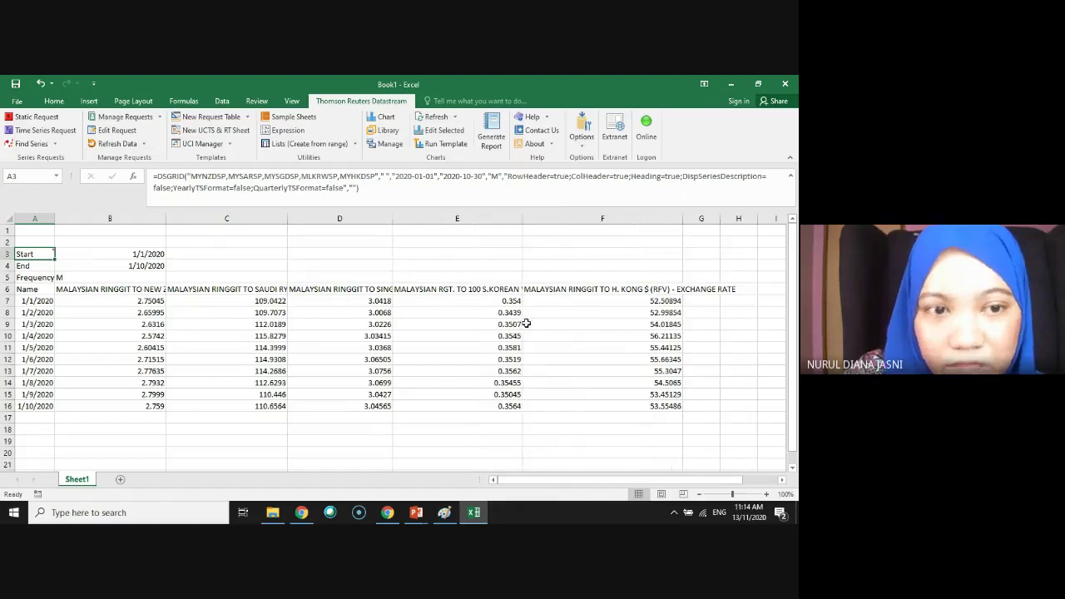
pyautogui.moveTo(387, 513)
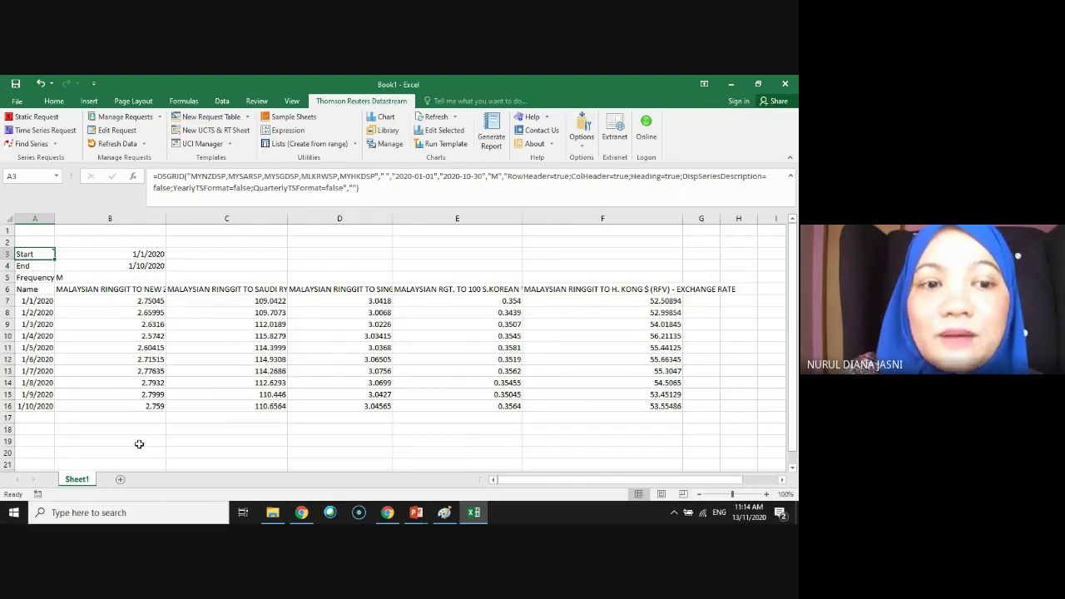
# Add a new worksheet and open the series finder from a new time series request.
pyautogui.click(120, 480)
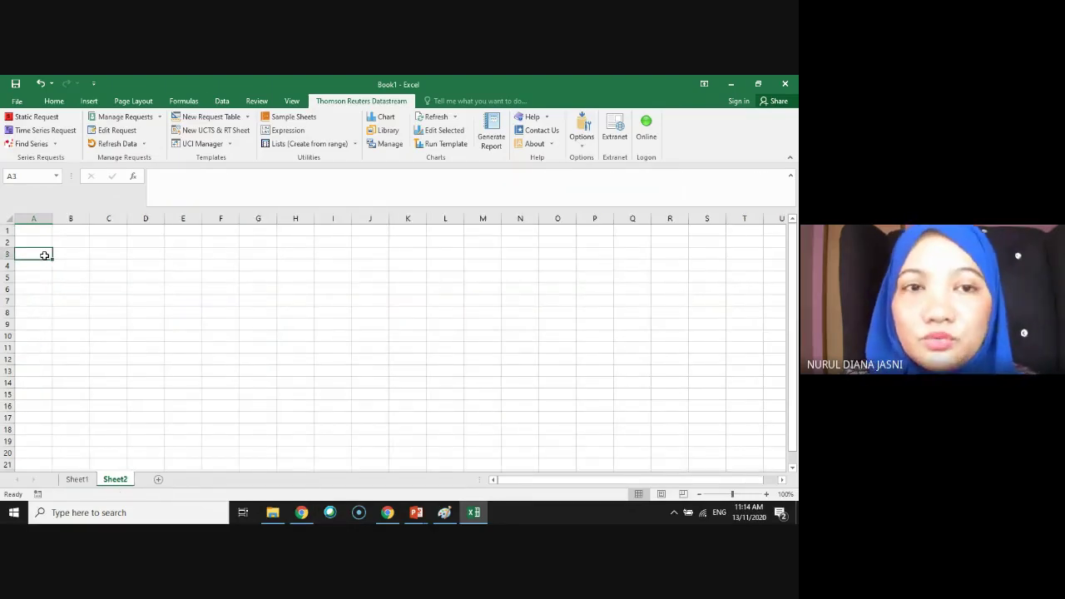
pyautogui.click(42, 130)
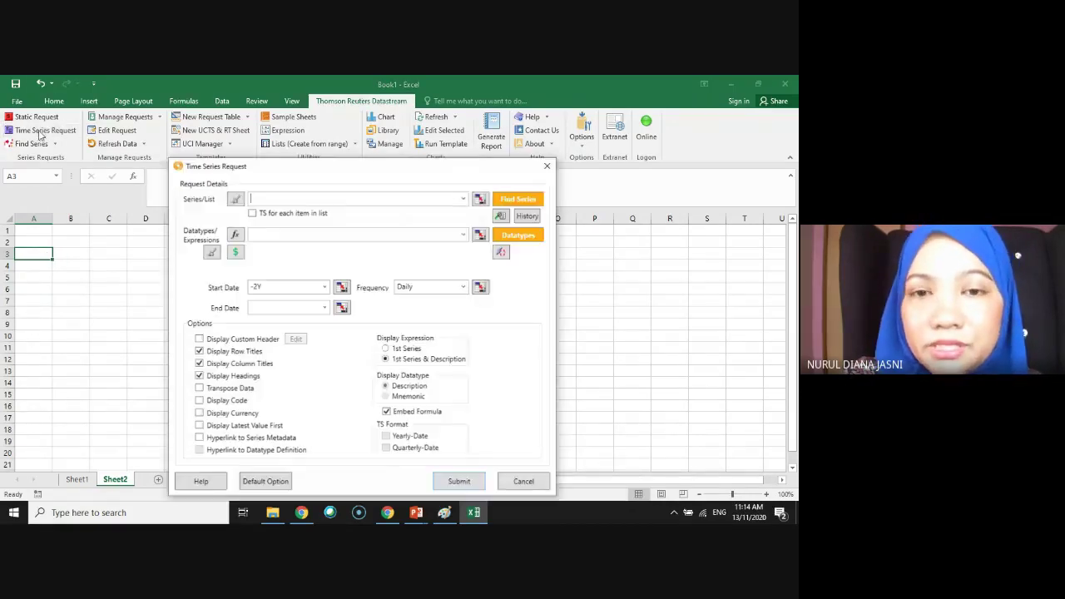
pyautogui.click(511, 201)
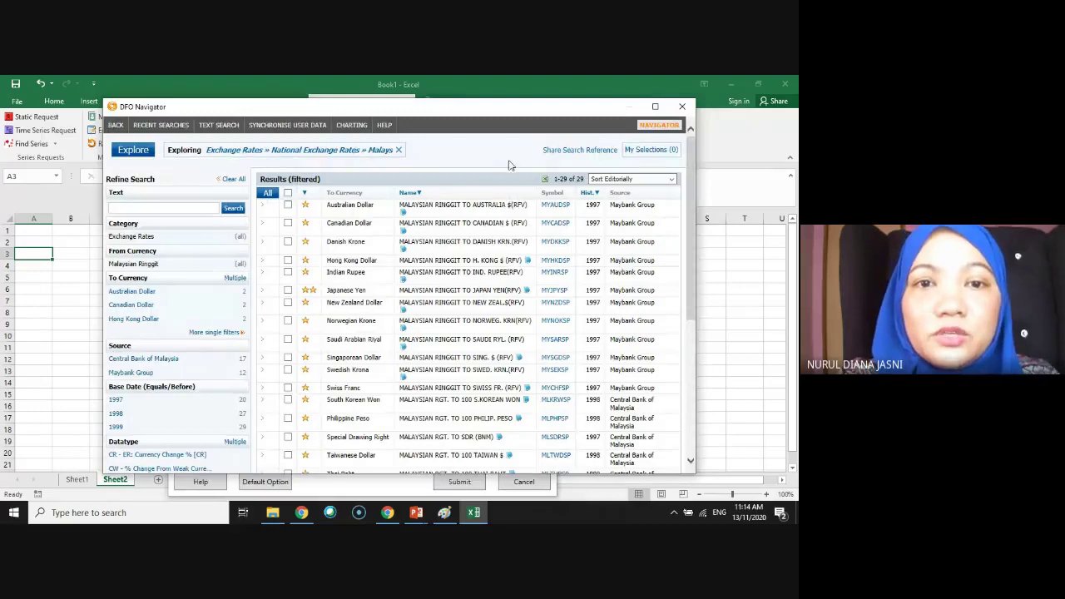
# Clear the Malaysian exchange rate exploration, explore Equities for Malaysia instead, and select the Banks sector.
pyautogui.click(400, 151)
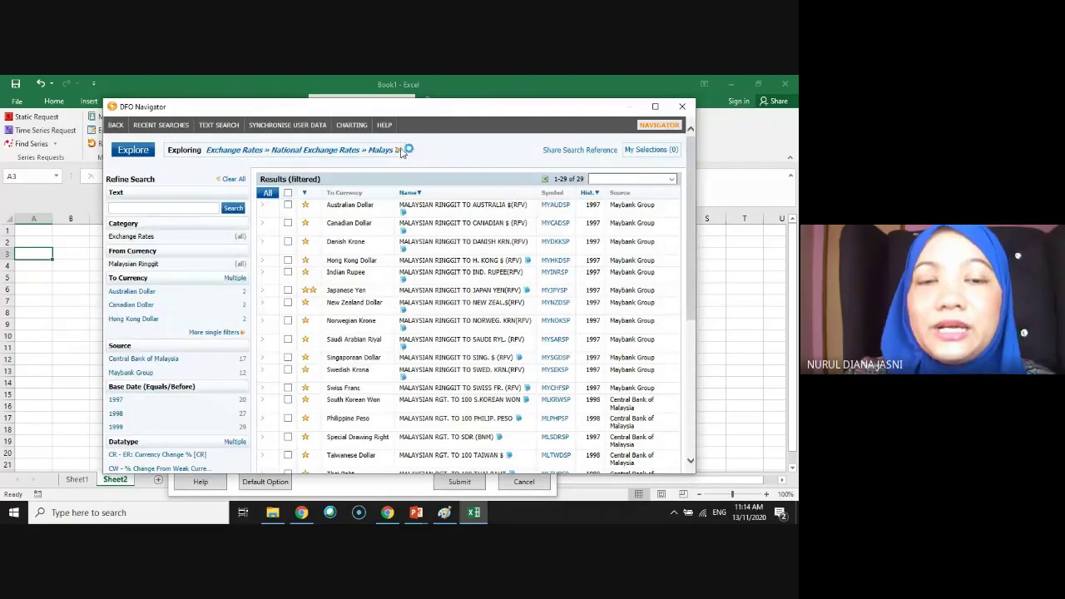
pyautogui.click(135, 152)
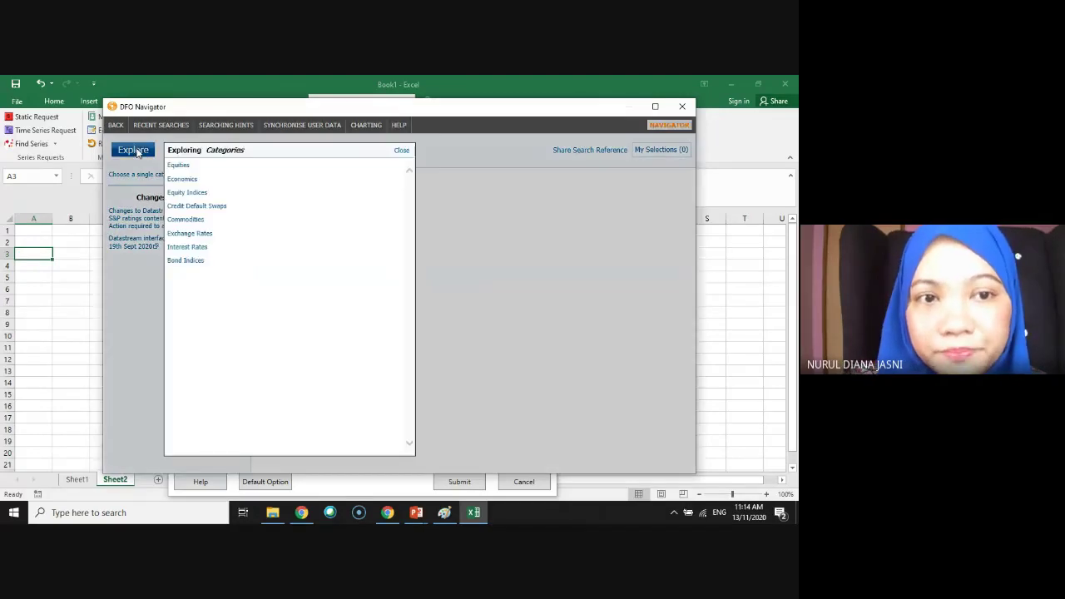
pyautogui.click(178, 167)
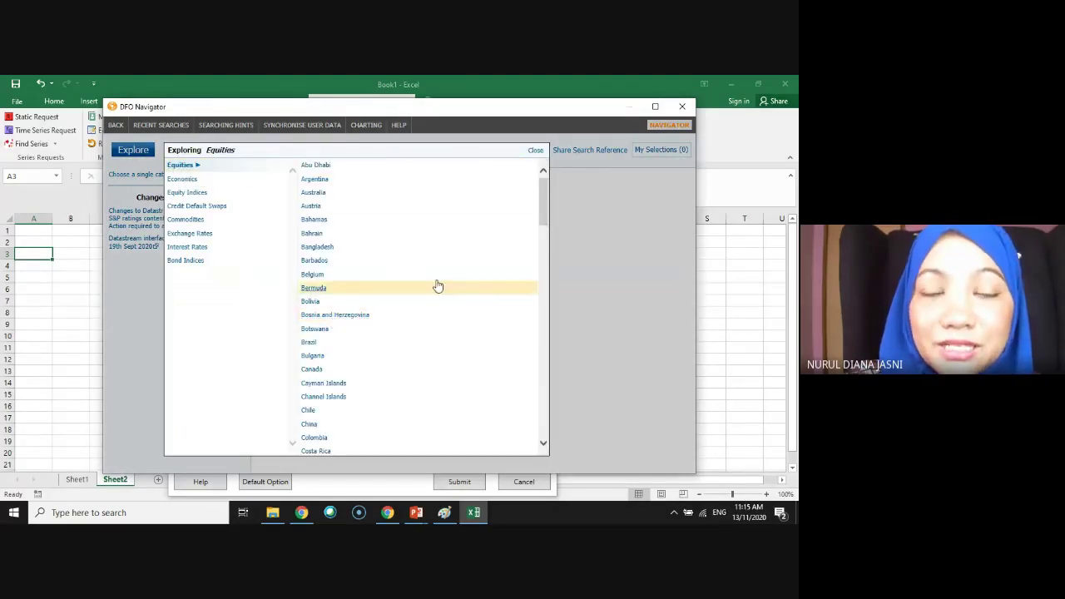
pyautogui.scroll(-3, 415, 316)
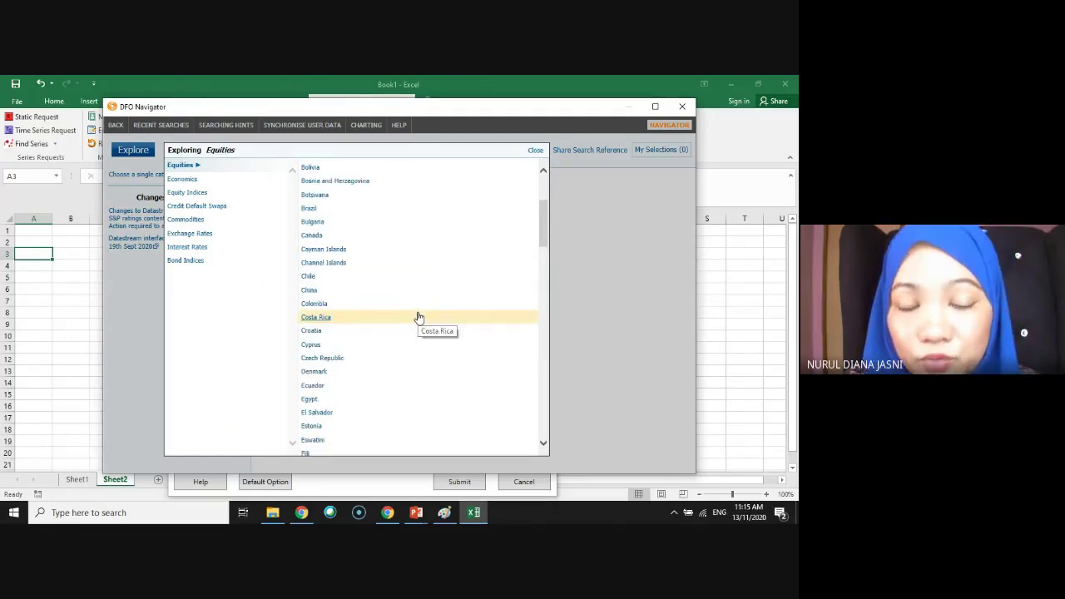
pyautogui.scroll(-5, 375, 352)
pyautogui.scroll(-5, 376, 354)
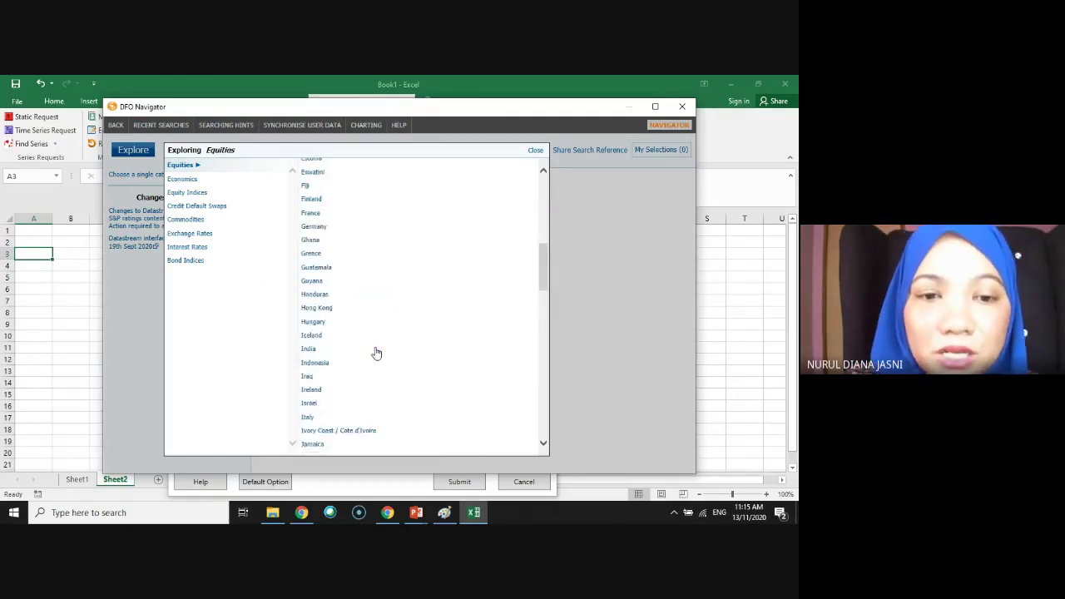
pyautogui.scroll(-1, 376, 354)
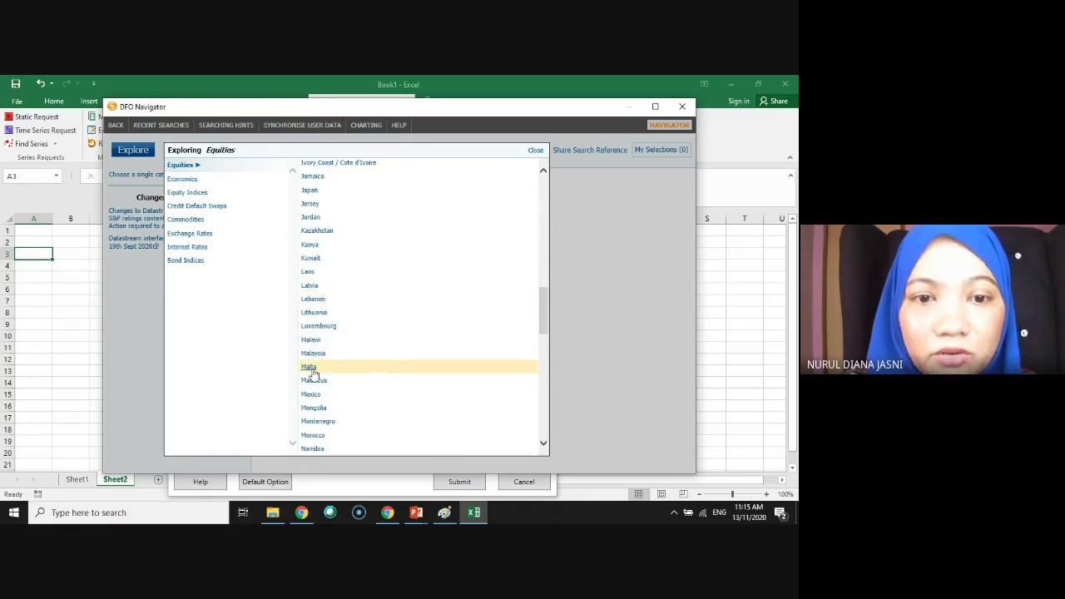
pyautogui.click(314, 353)
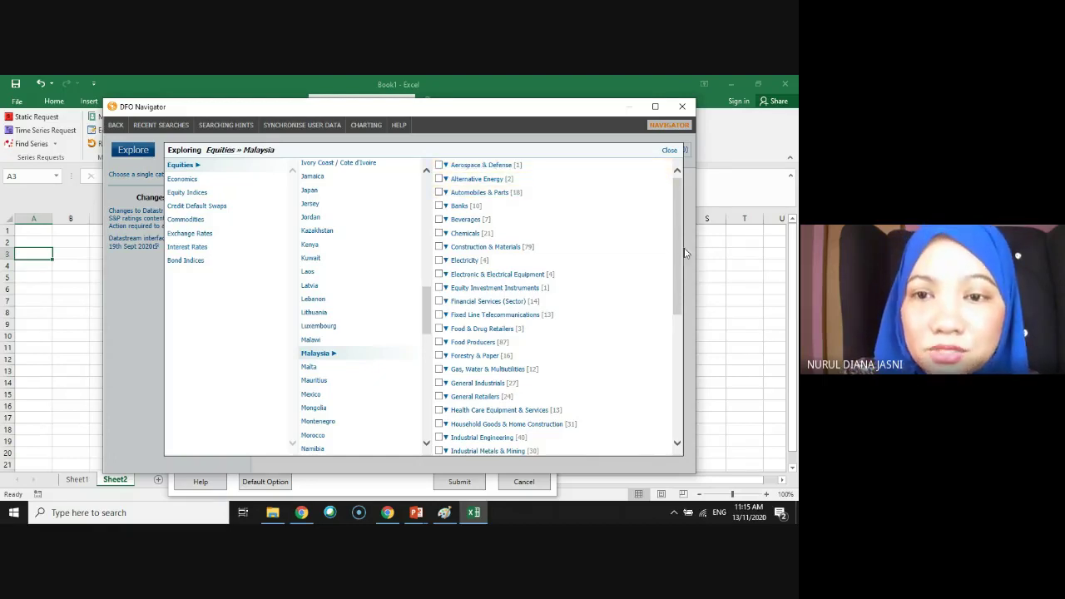
pyautogui.click(439, 207)
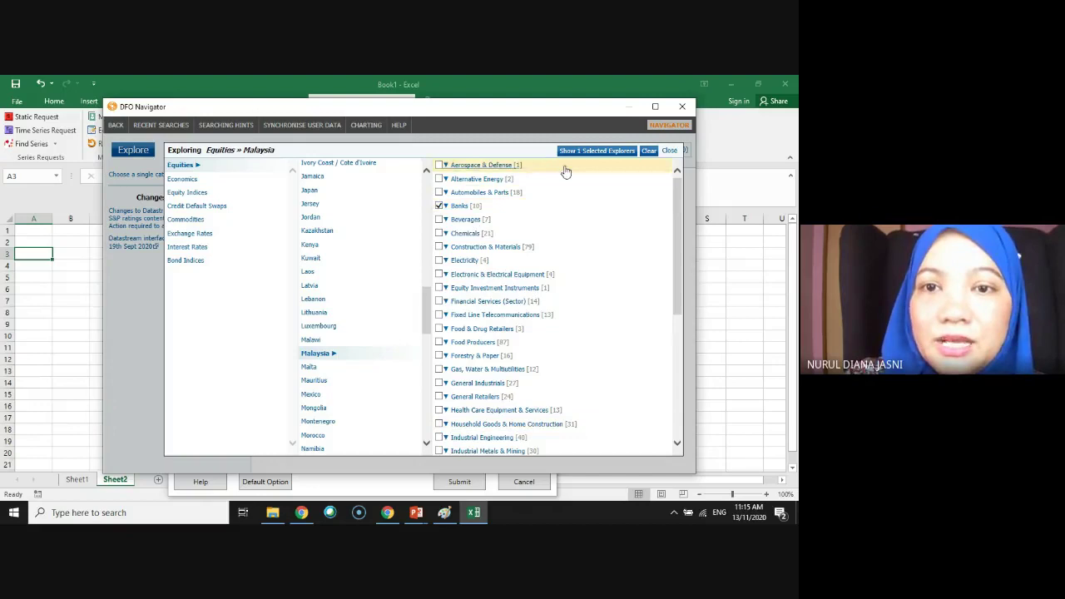
# Select all listed Malaysian bank equities, return them to the request, and turn off TS for each item in list.
pyautogui.click(604, 152)
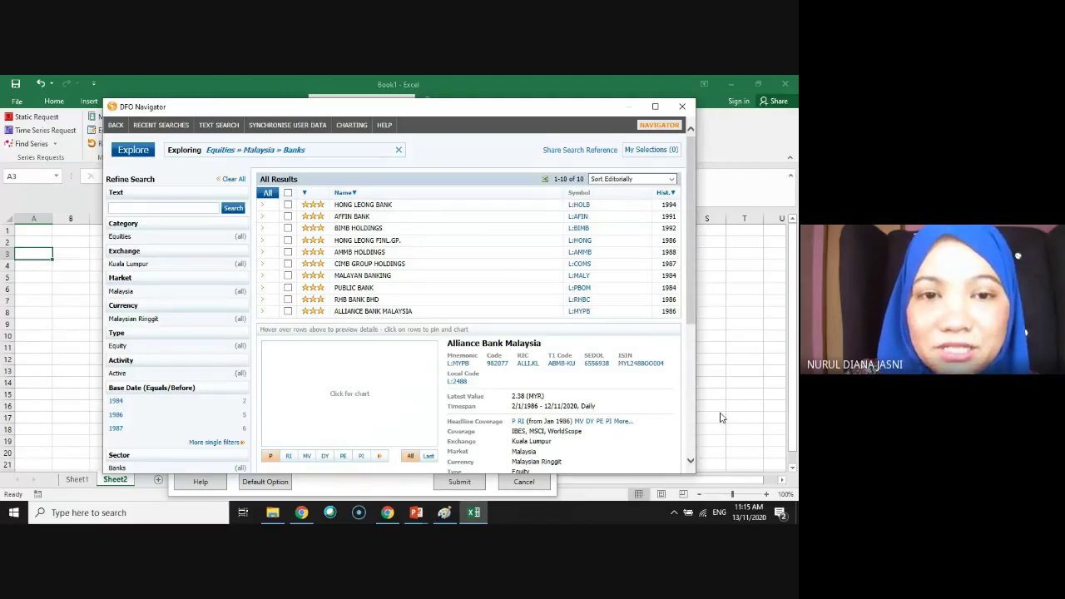
pyautogui.click(288, 193)
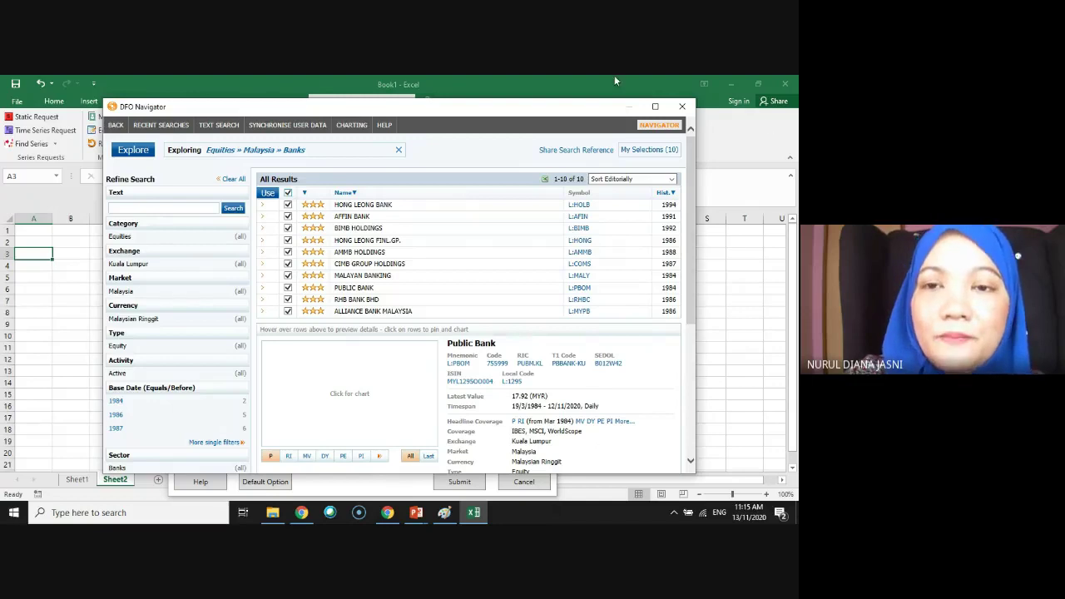
pyautogui.click(647, 153)
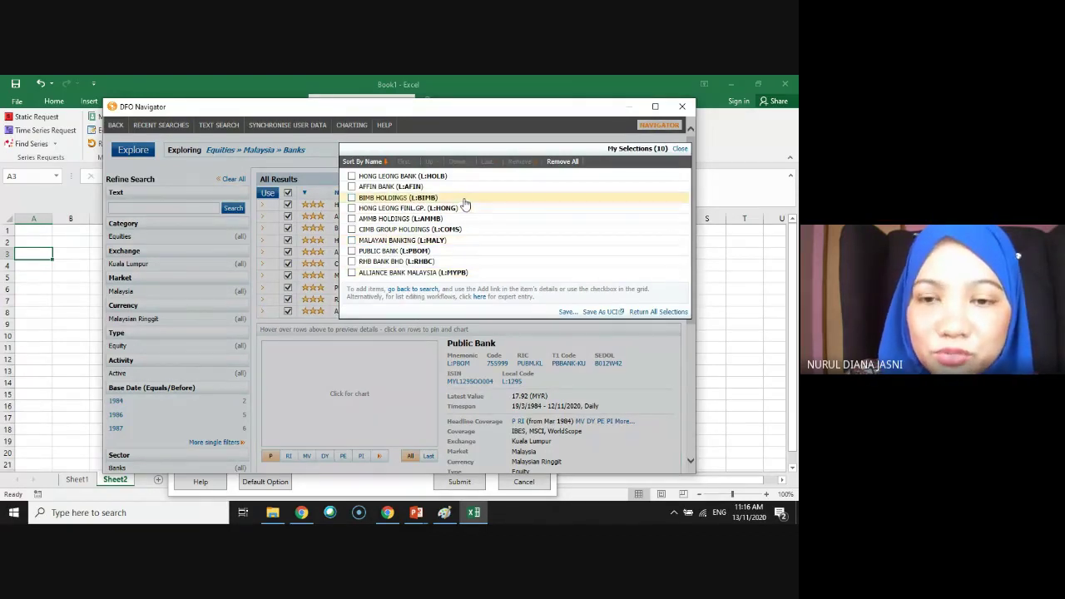
pyautogui.click(643, 312)
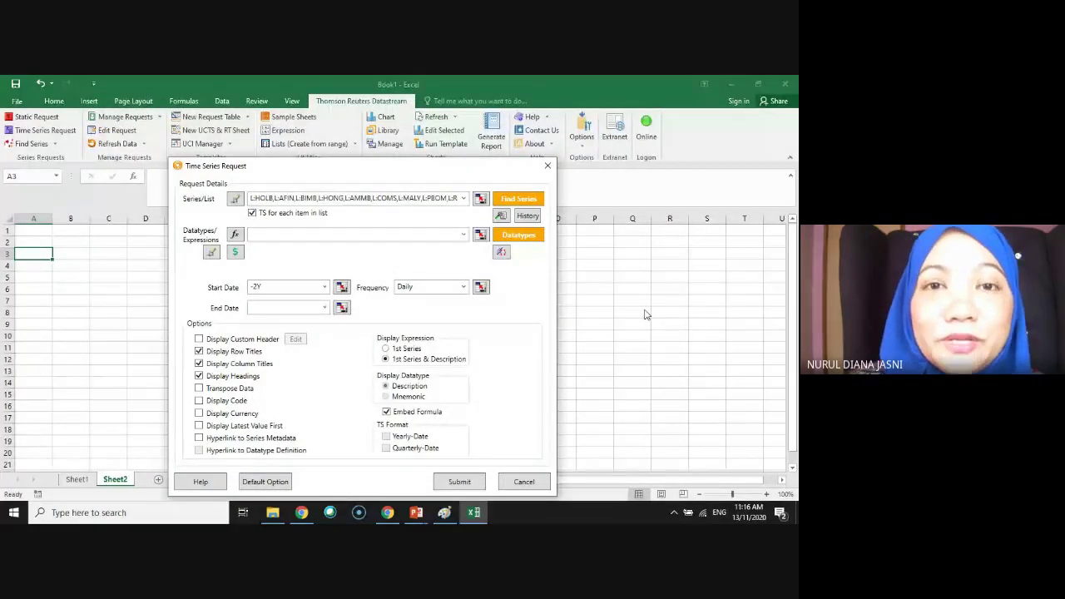
pyautogui.click(252, 214)
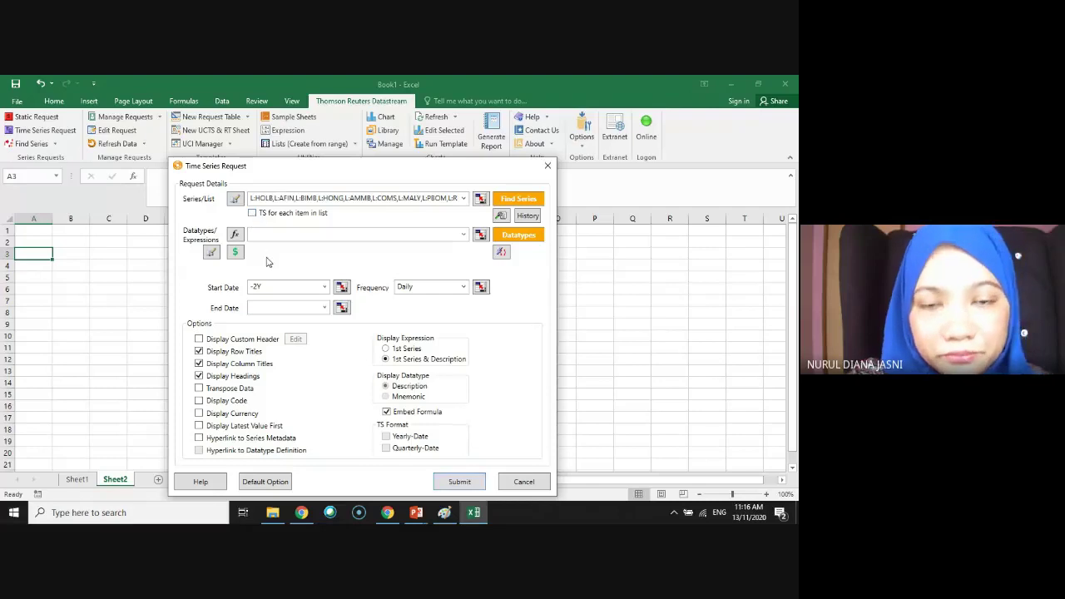
# Browse the equity datatypes and select Price/Earnings Ratio (Adjusted), then search for risk and select Risk Weighted Assets (WC18156A).
pyautogui.click(517, 238)
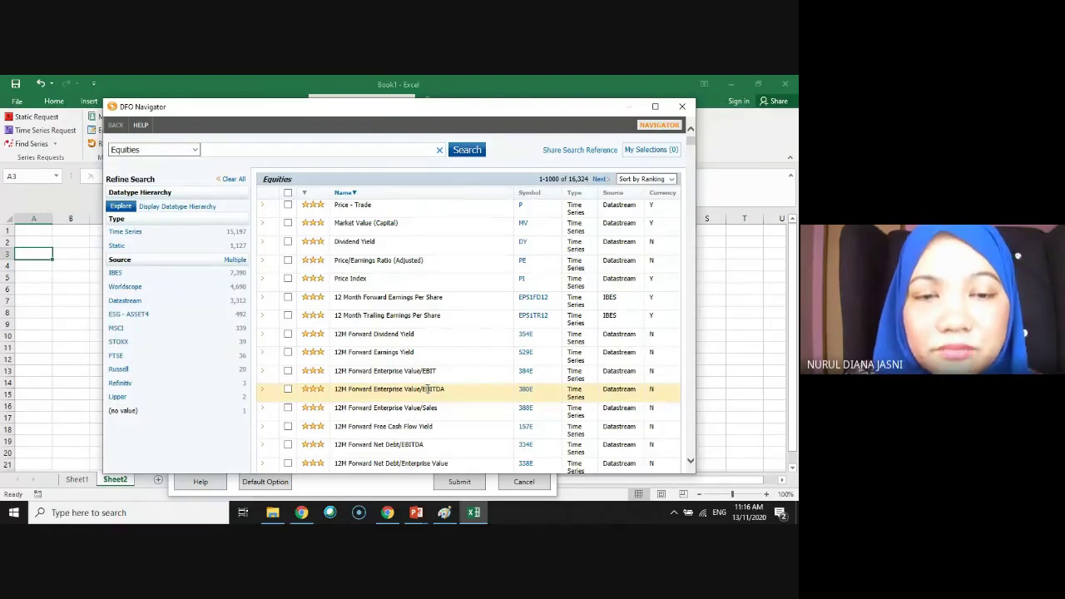
pyautogui.click(287, 260)
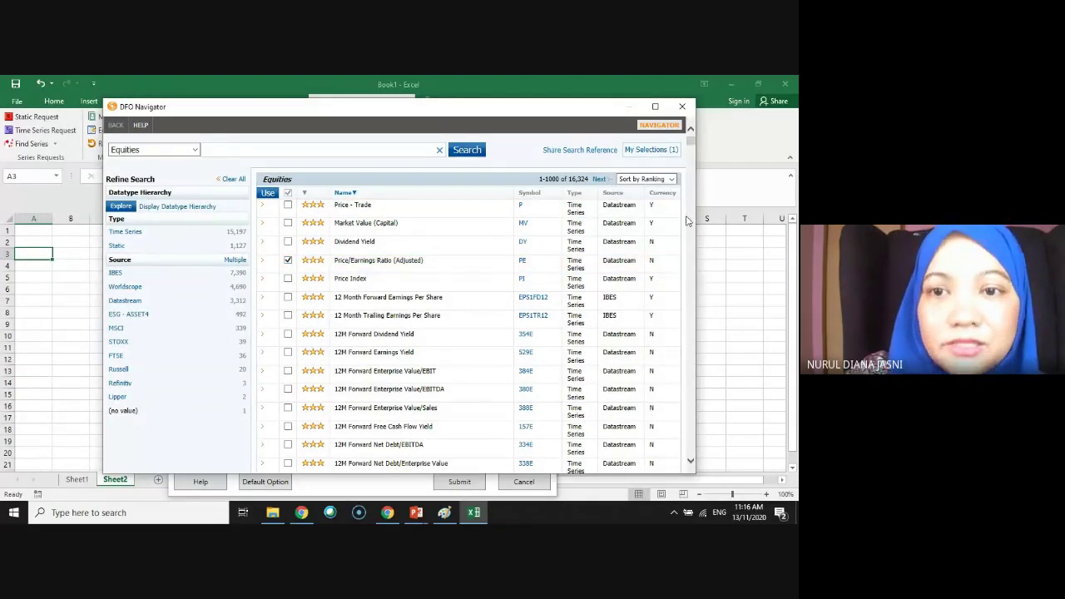
pyautogui.click(236, 148)
pyautogui.write('risk')
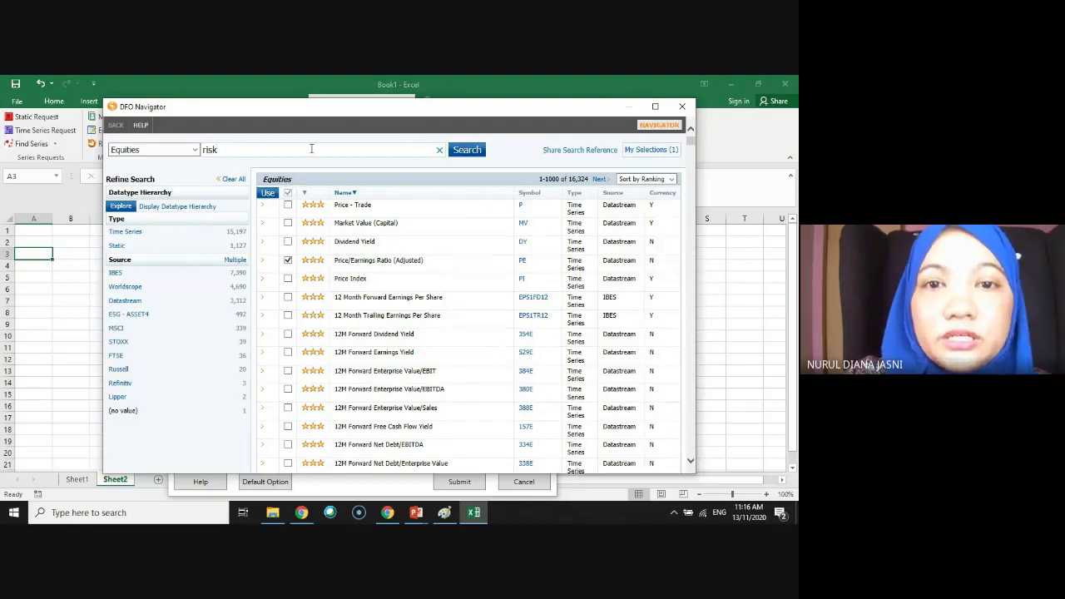
pyautogui.click(471, 153)
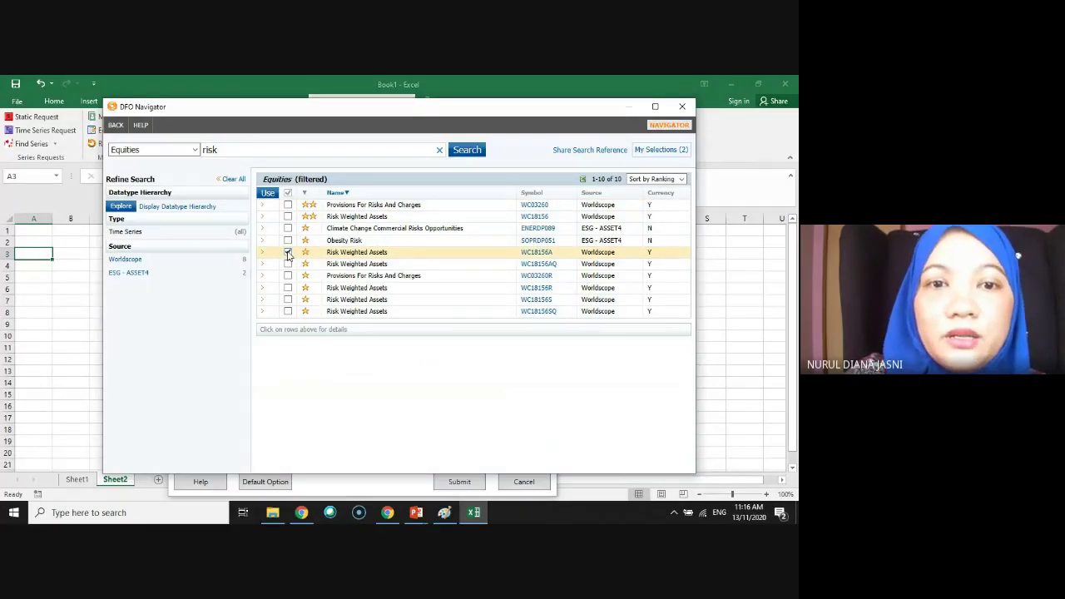
pyautogui.click(288, 253)
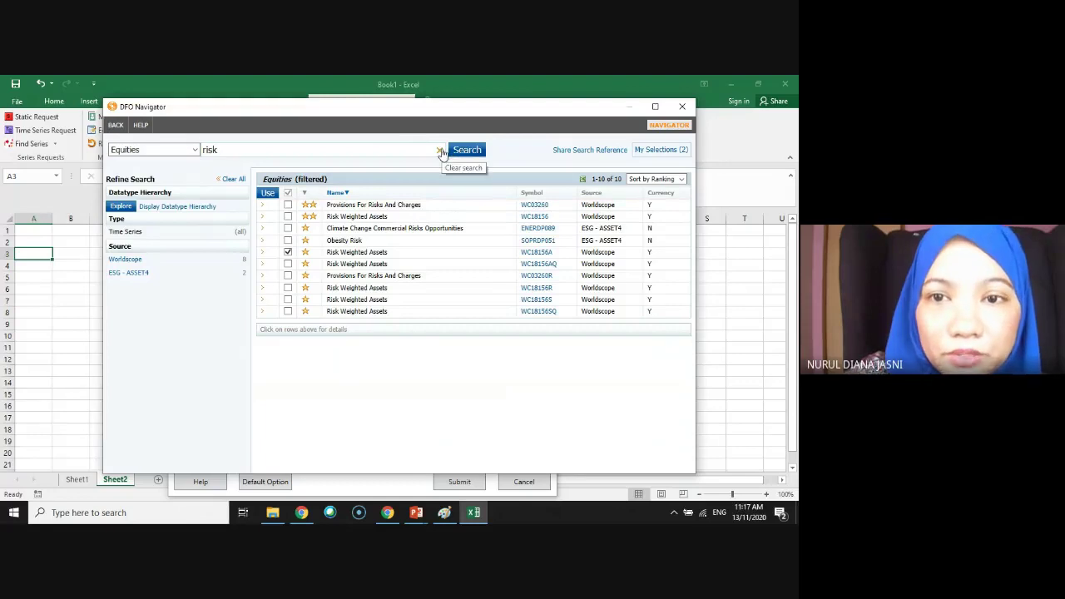
# Clear the risk search and add Net Asset Value (NAV) to the selected datatypes.
pyautogui.click(439, 153)
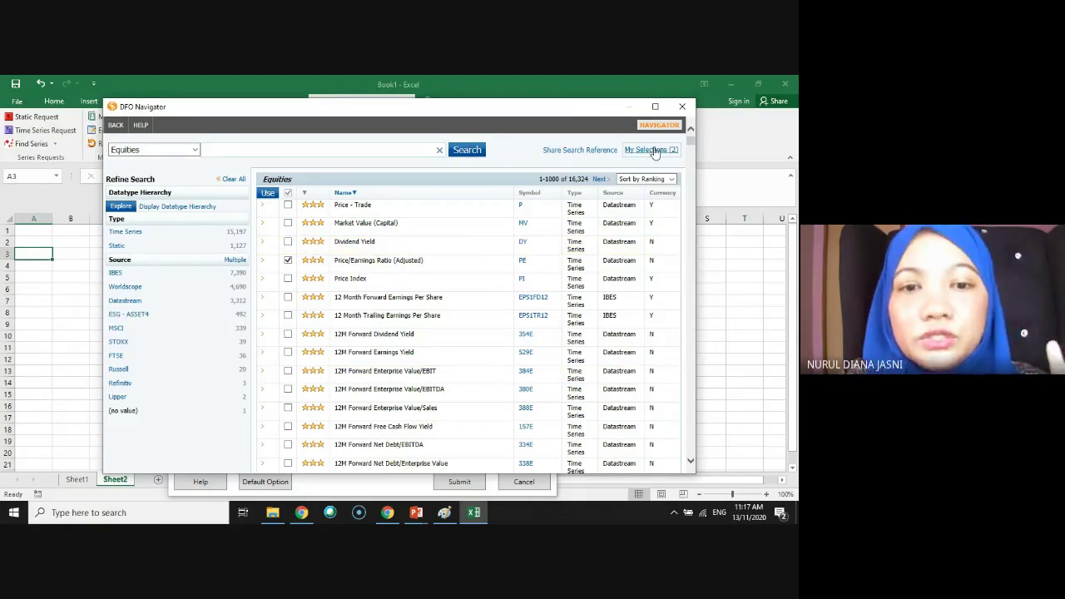
pyautogui.scroll(-3, 471, 363)
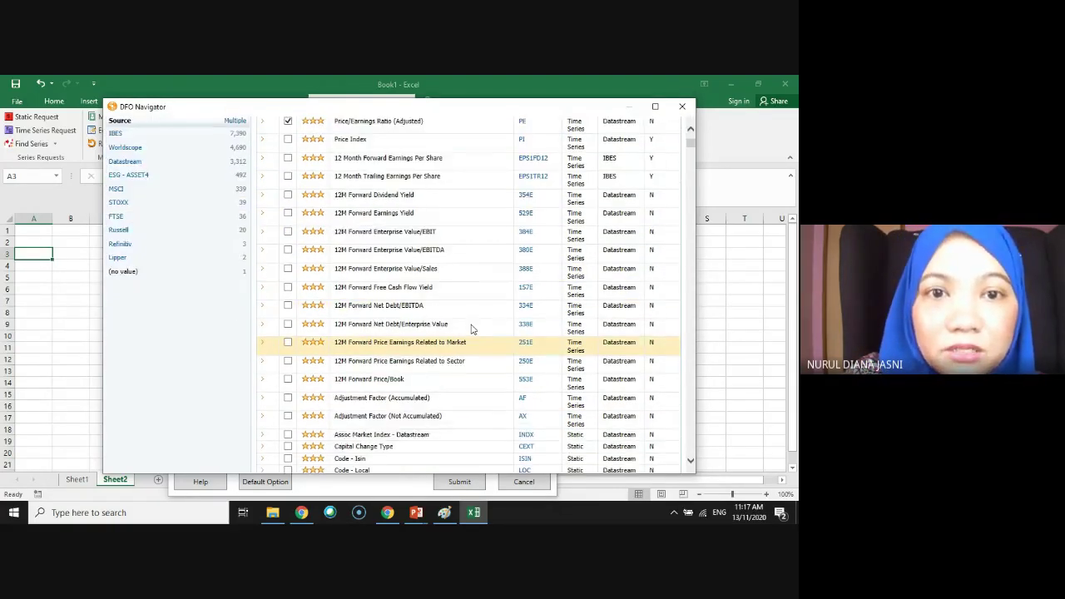
pyautogui.scroll(3, 471, 327)
pyautogui.scroll(-9, 462, 328)
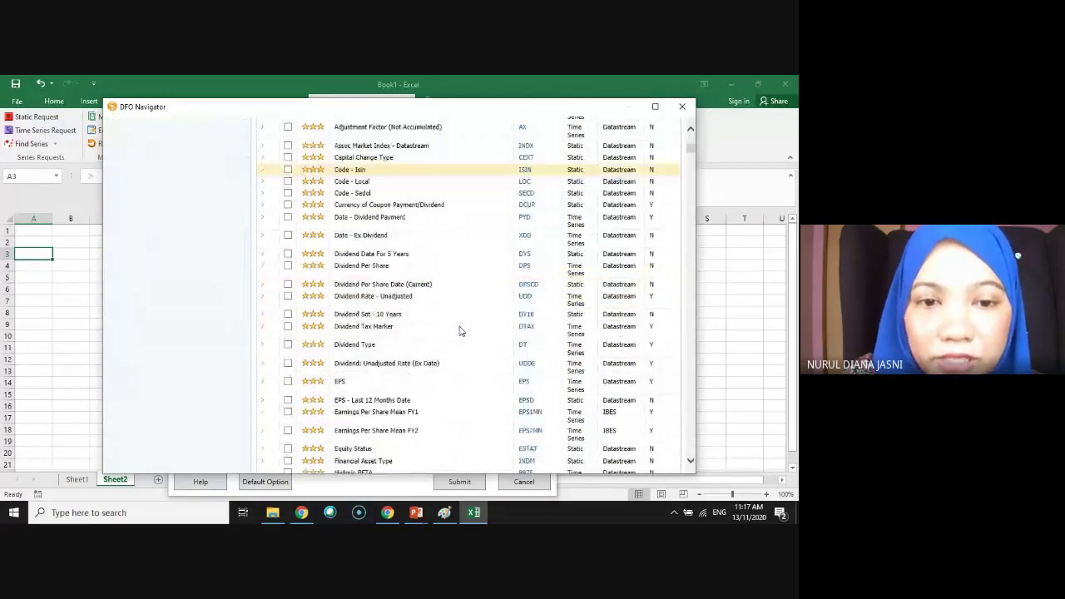
pyautogui.scroll(-6, 460, 331)
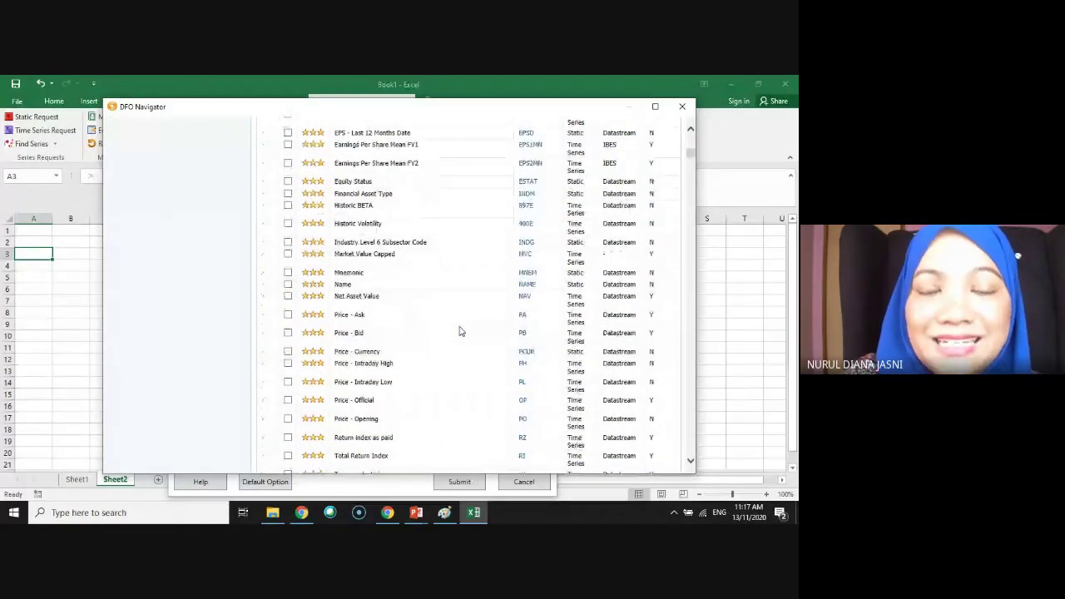
pyautogui.click(288, 297)
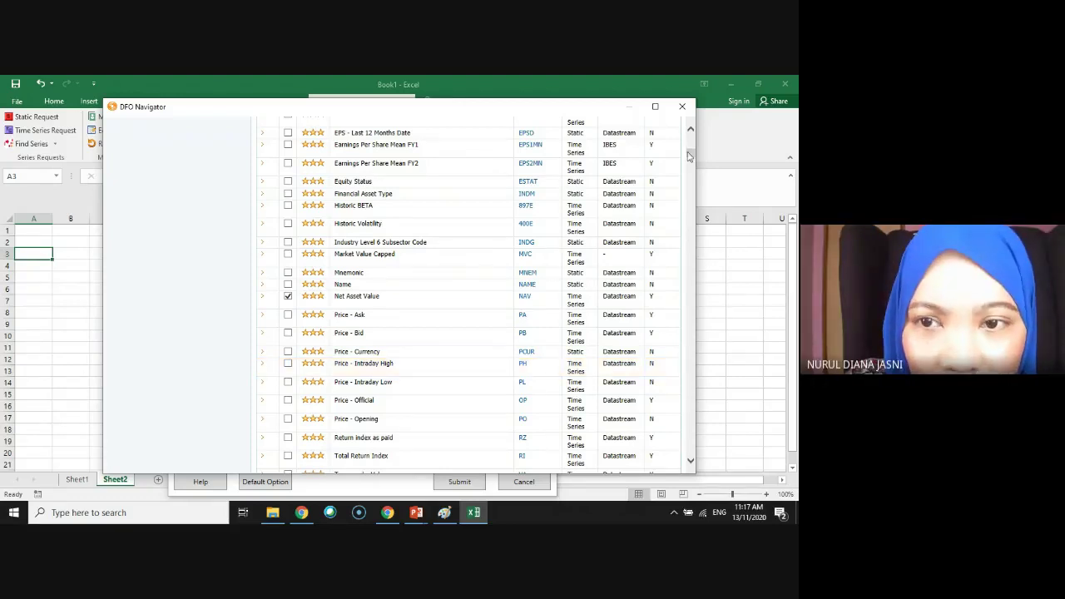
# Search the equity datatypes for profit and look through the matching items.
pyautogui.moveTo(690, 157); pyautogui.dragTo(690, 125)
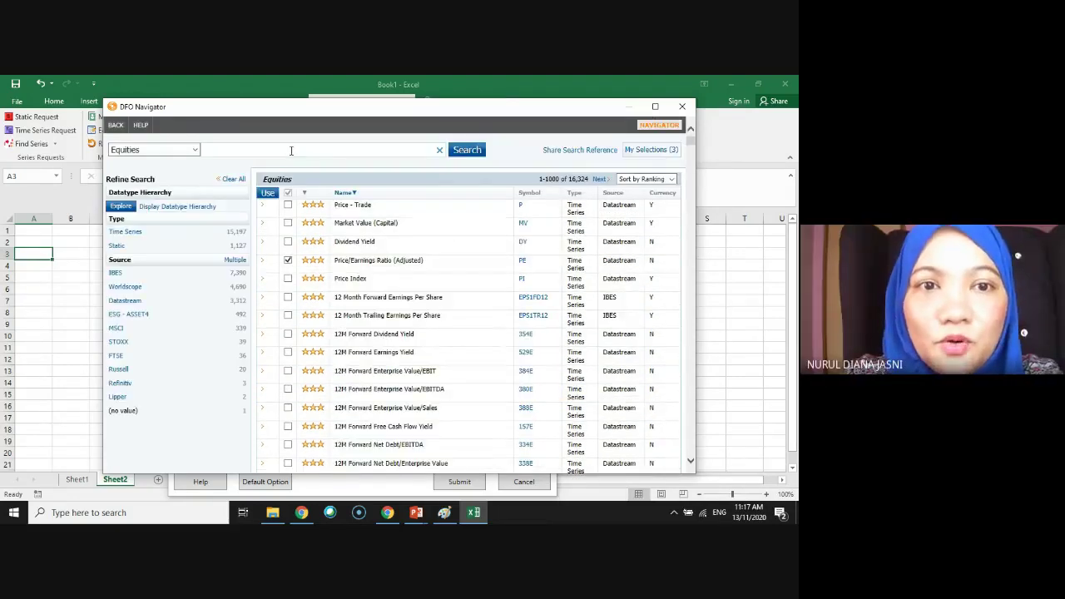
pyautogui.write('profit')
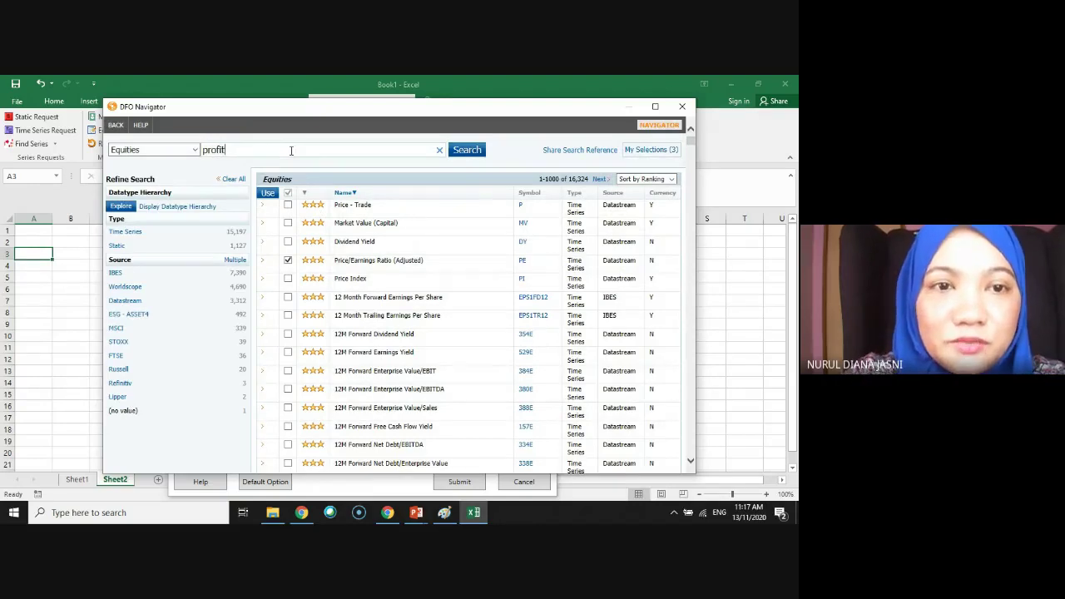
pyautogui.click(467, 151)
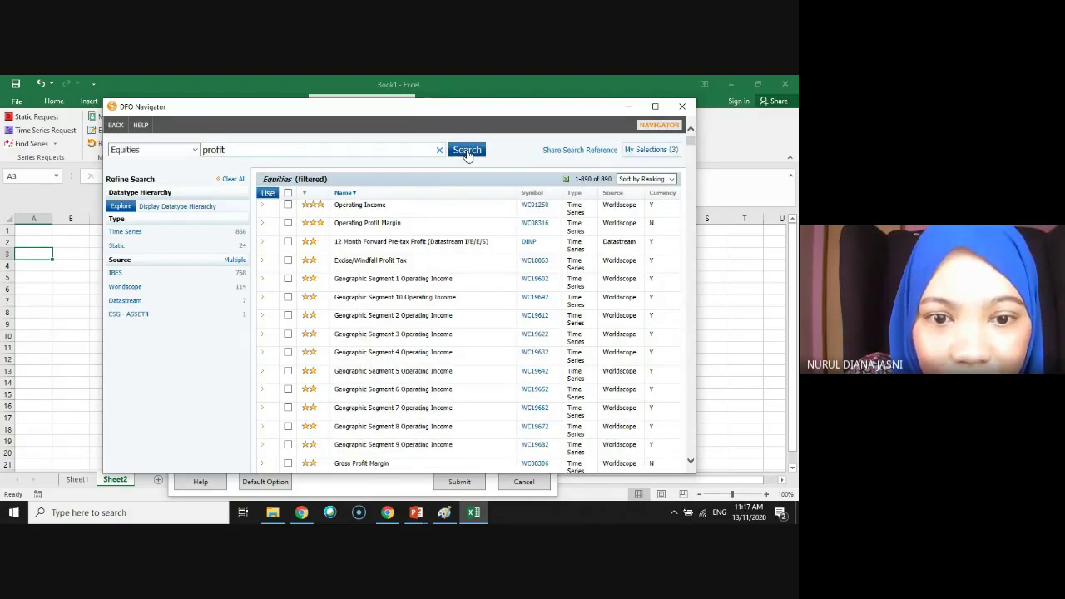
pyautogui.scroll(-5, 436, 342)
pyautogui.scroll(-10, 437, 348)
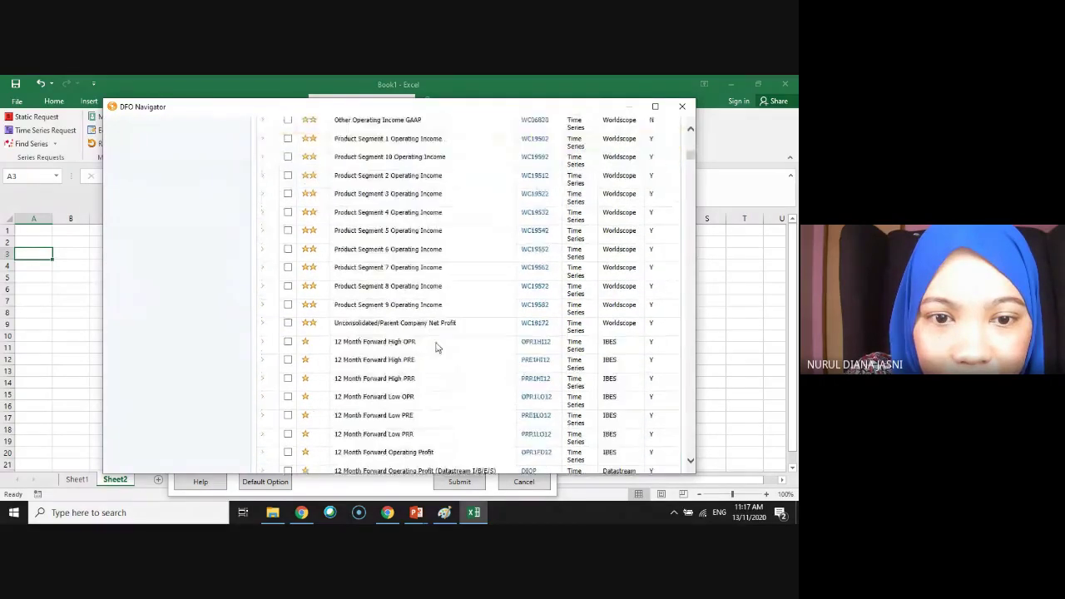
pyautogui.scroll(-15, 437, 348)
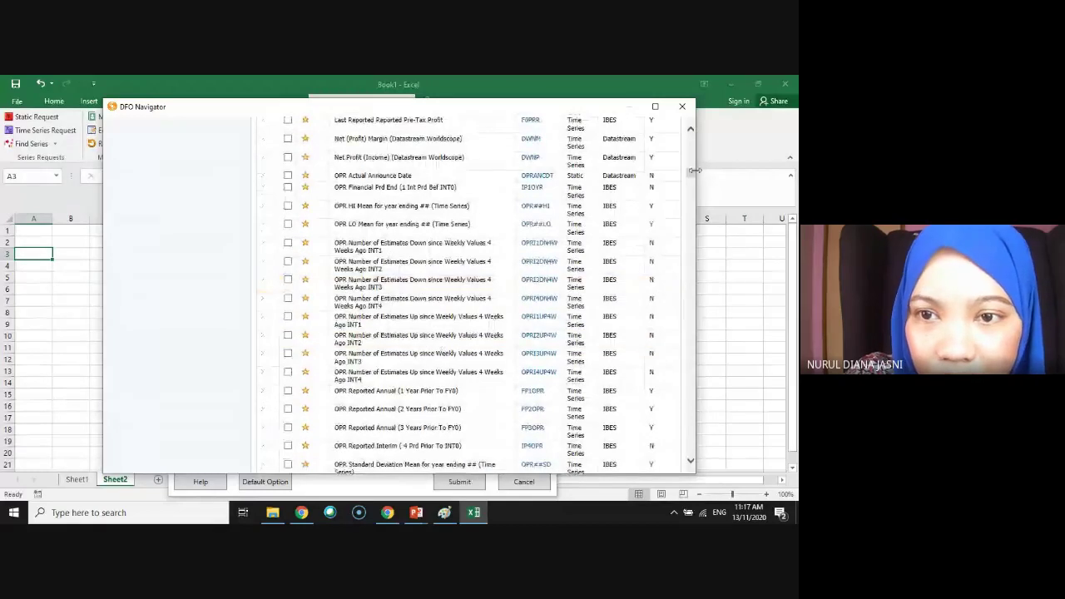
pyautogui.moveTo(690, 172); pyautogui.dragTo(569, 135)
# Add Operating Income (WC01250) to the selected datatypes and search the equity datatypes for profitability.
pyautogui.click(234, 148)
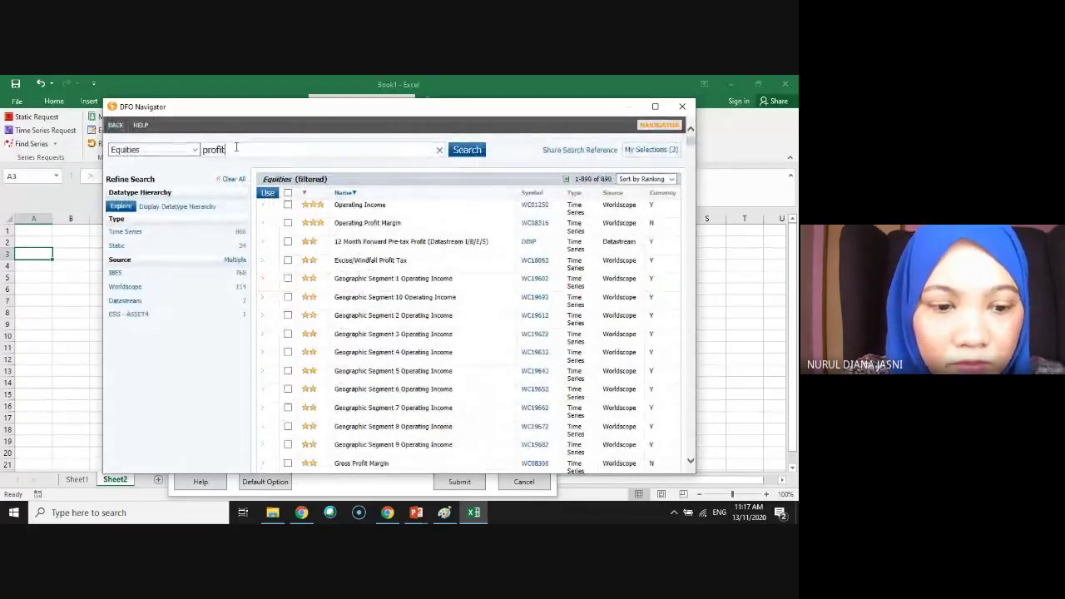
pyautogui.write('ability')
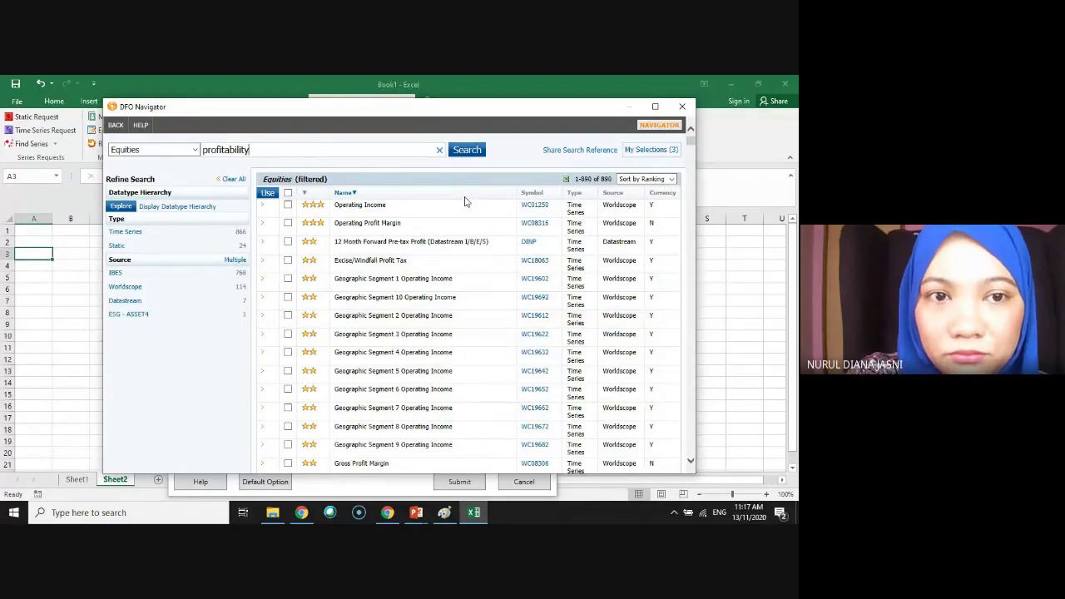
pyautogui.click(467, 151)
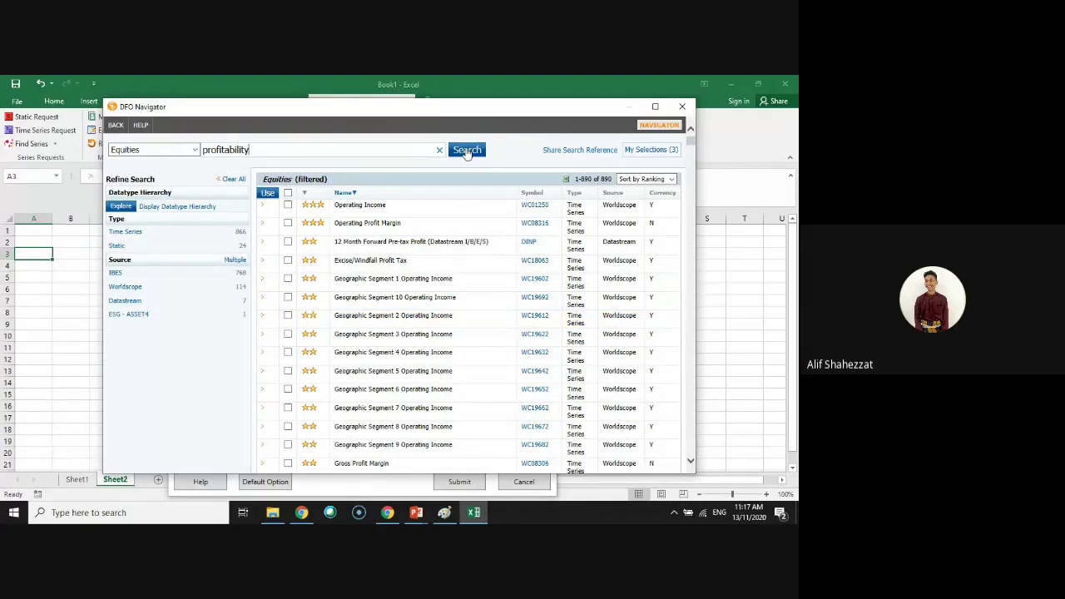
pyautogui.click(288, 204)
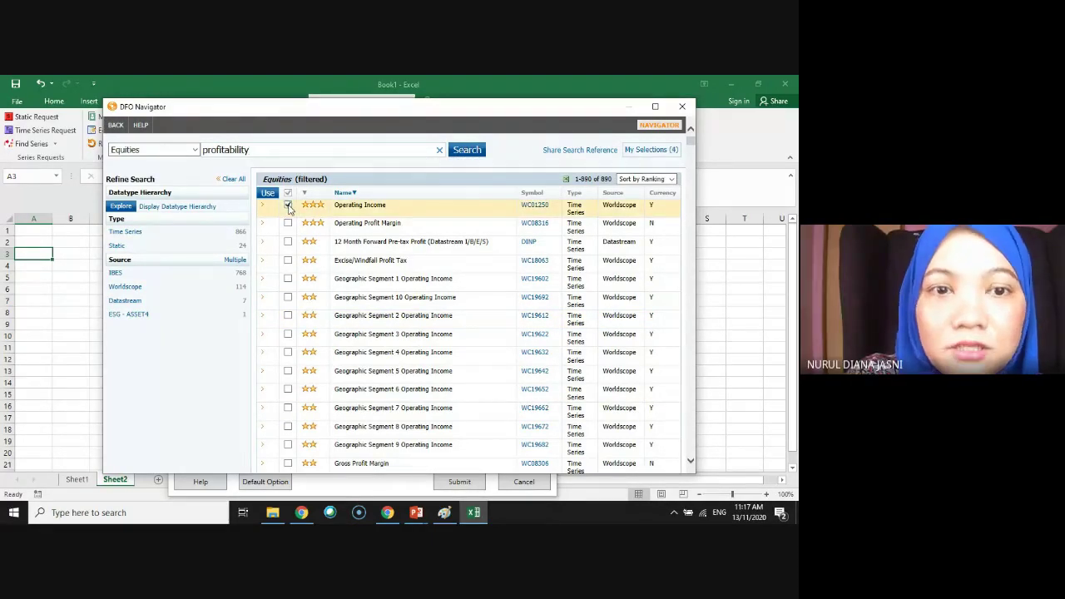
pyautogui.click(466, 150)
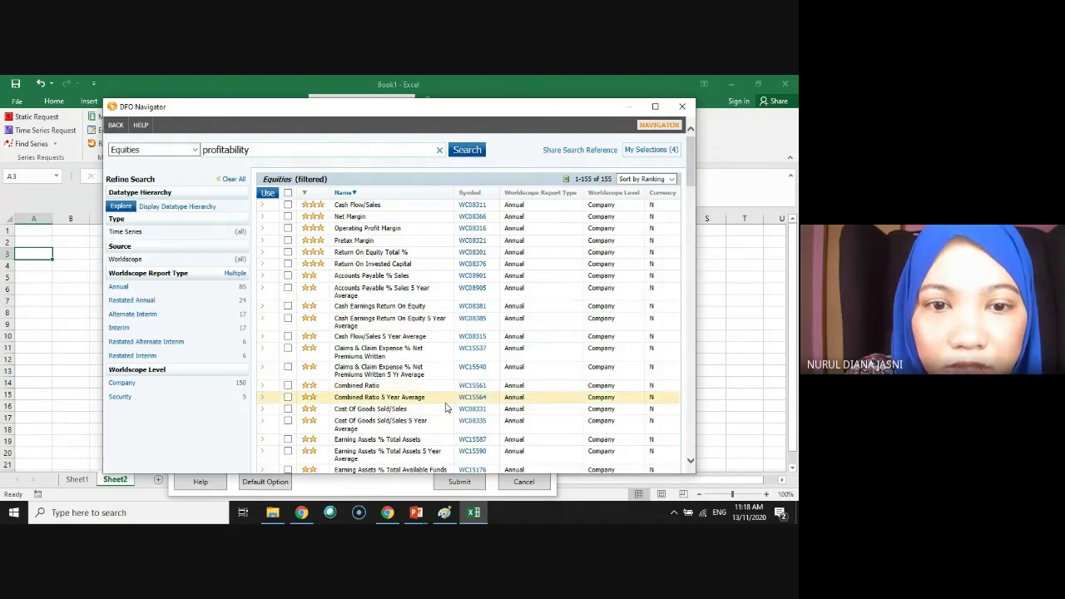
# Add the annual Net Margin (WC08366), Cash Flow/Sales (WC08311) and Combined Ratio (WC15561) to the selected datatypes.
pyautogui.click(287, 217)
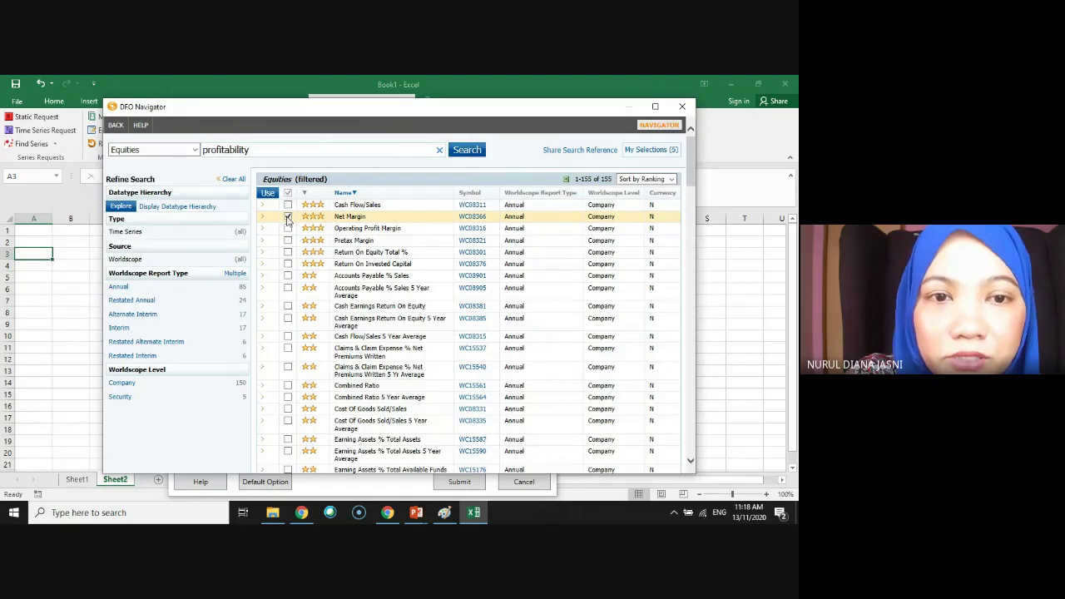
pyautogui.scroll(-5, 432, 337)
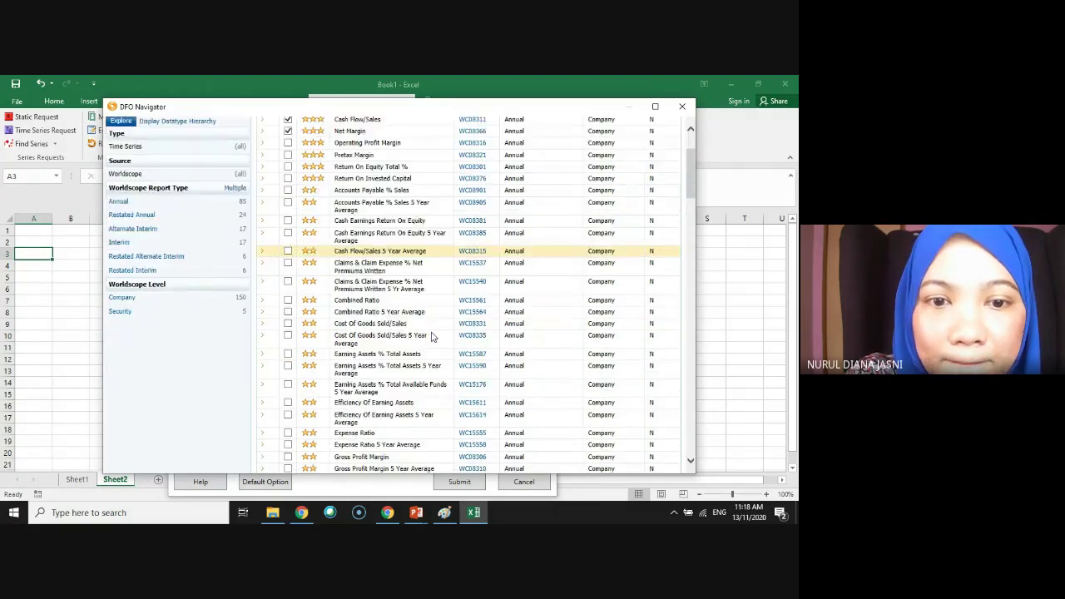
pyautogui.scroll(-15, 431, 334)
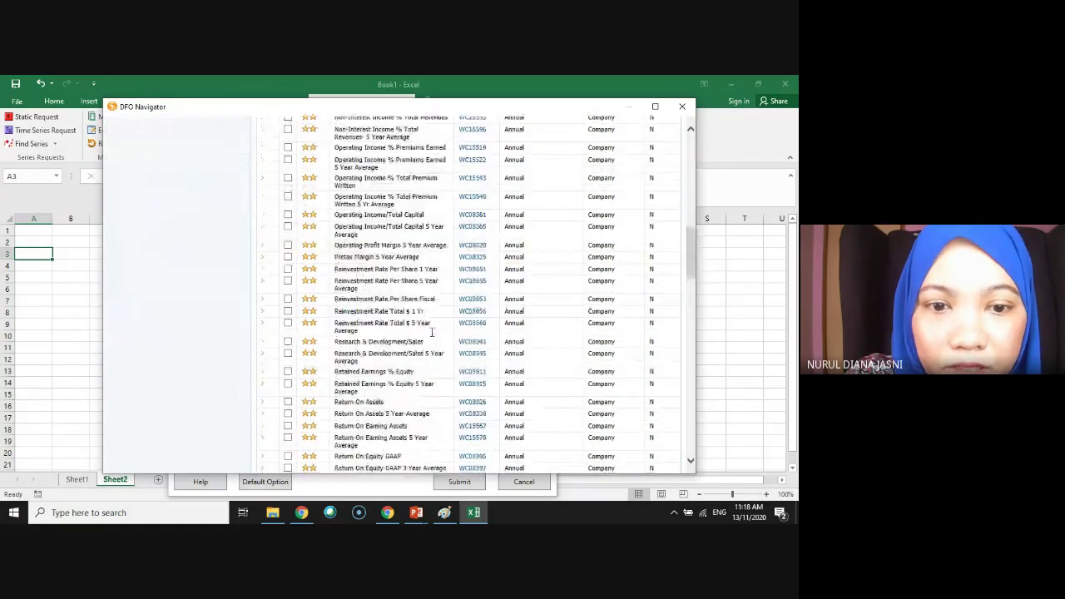
pyautogui.scroll(-15, 432, 337)
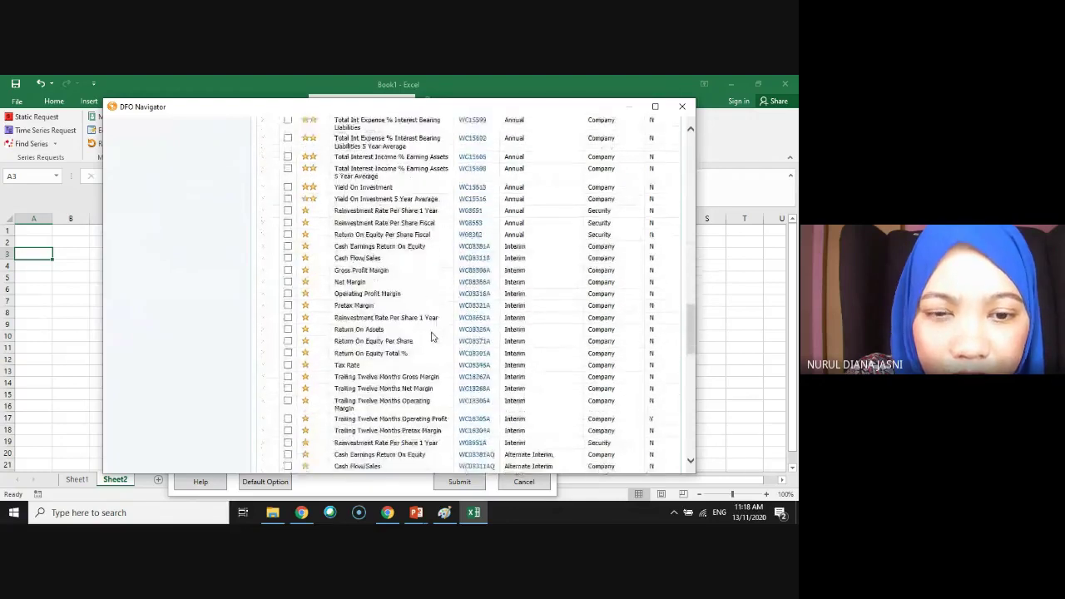
pyautogui.scroll(-3, 431, 337)
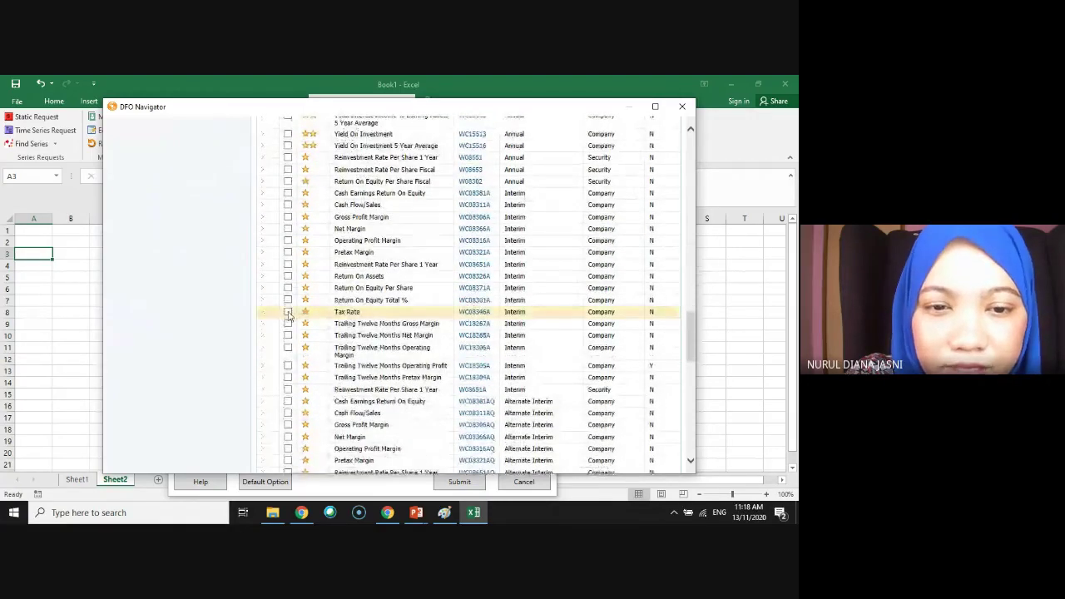
pyautogui.scroll(-3, 400, 389)
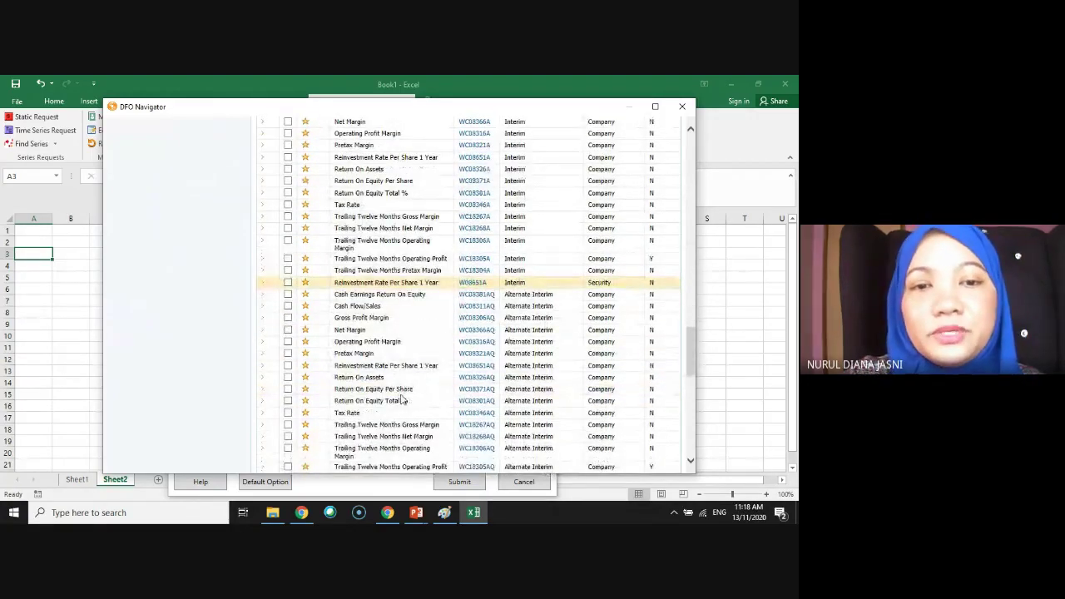
pyautogui.scroll(15, 401, 399)
pyautogui.scroll(5, 400, 399)
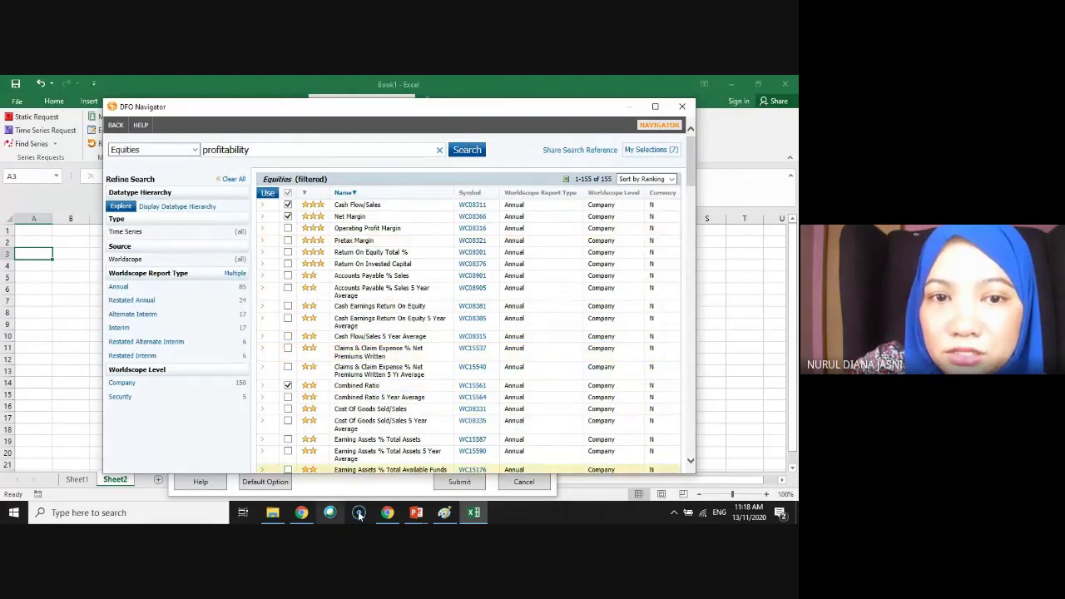
# Add the annual Operating Profit Margin (WC08316) and return all selected datatypes to the time series request.
pyautogui.click(287, 228)
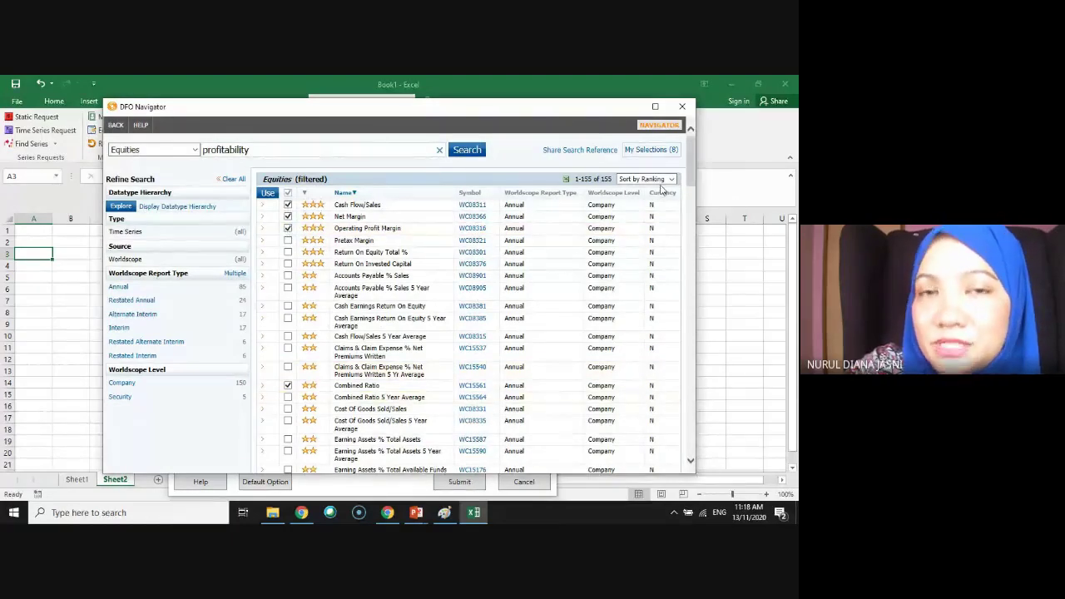
pyautogui.click(648, 150)
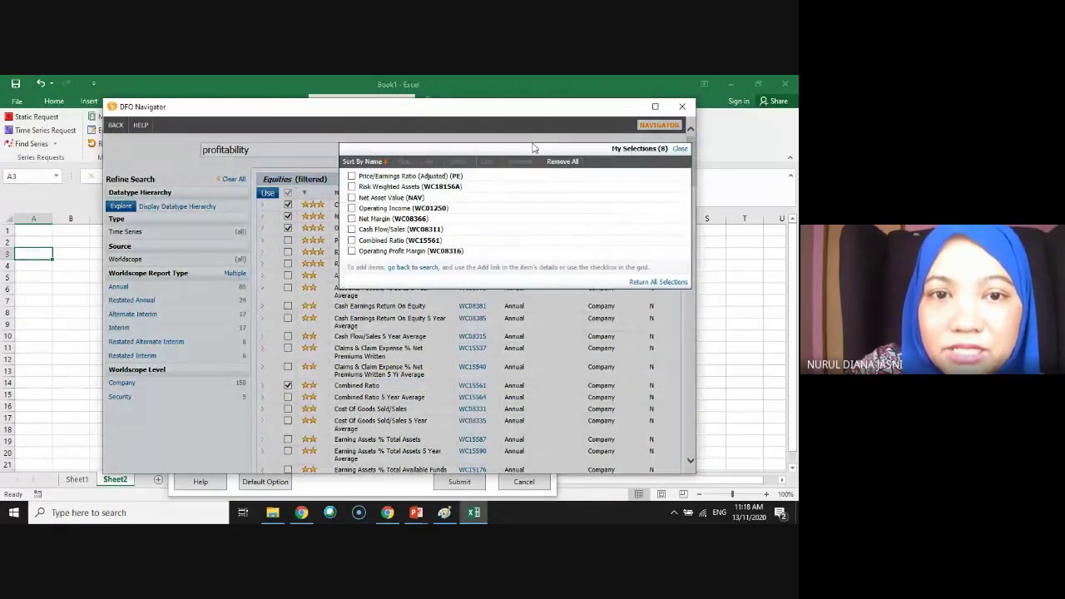
pyautogui.click(654, 283)
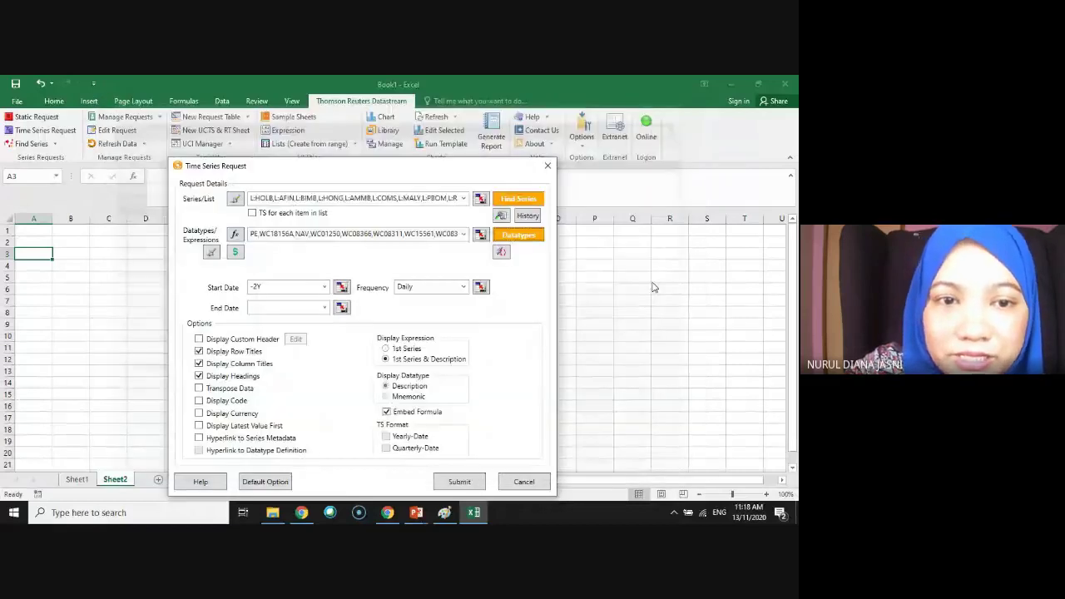
# Set the time series request's start date to Start of Year and its end date to End of Year.
pyautogui.click(324, 286)
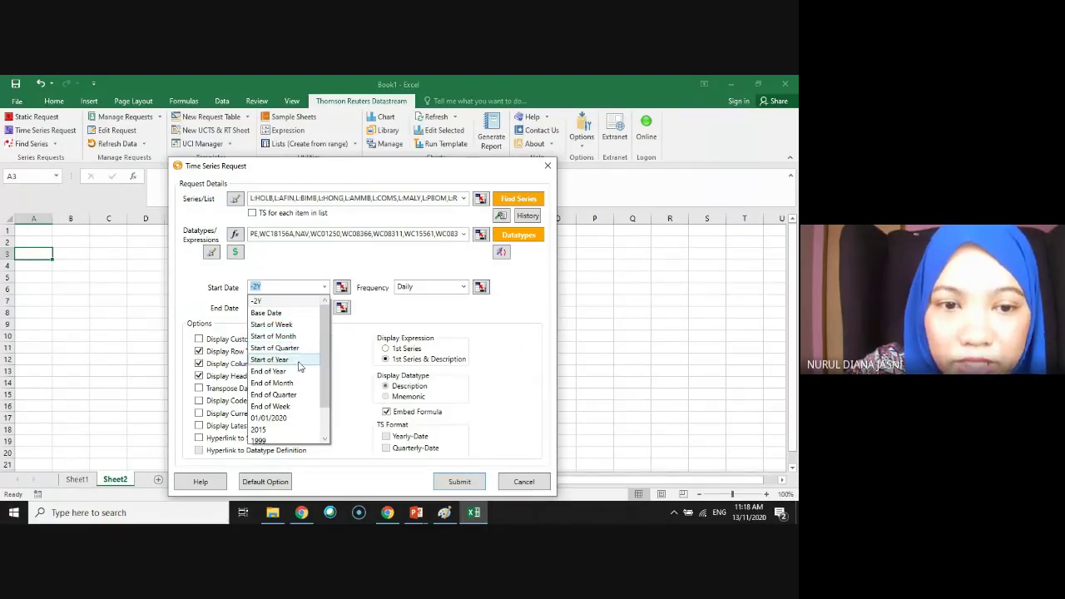
pyautogui.click(292, 361)
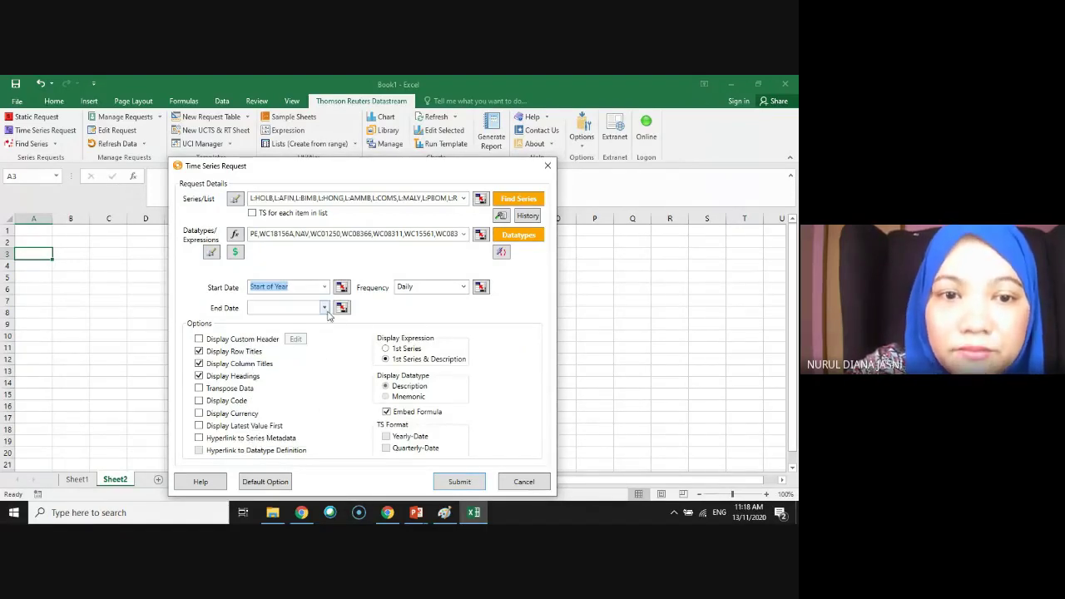
pyautogui.click(324, 308)
pyautogui.click(309, 344)
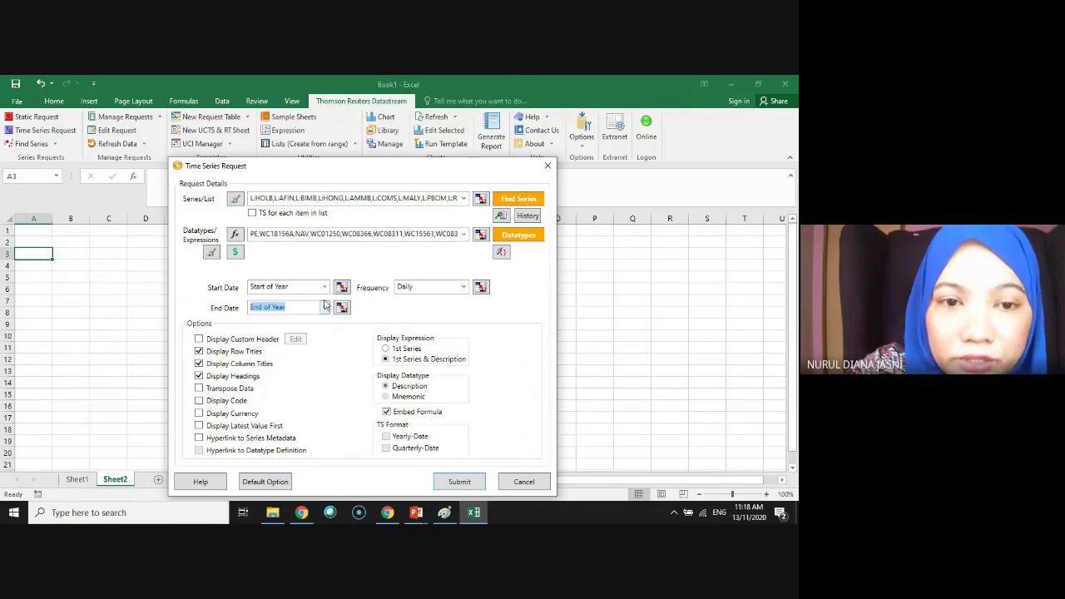
# Set the time series request's start date to 2010 and its end date to 2020.
pyautogui.click(325, 286)
pyautogui.scroll(3, 321, 306)
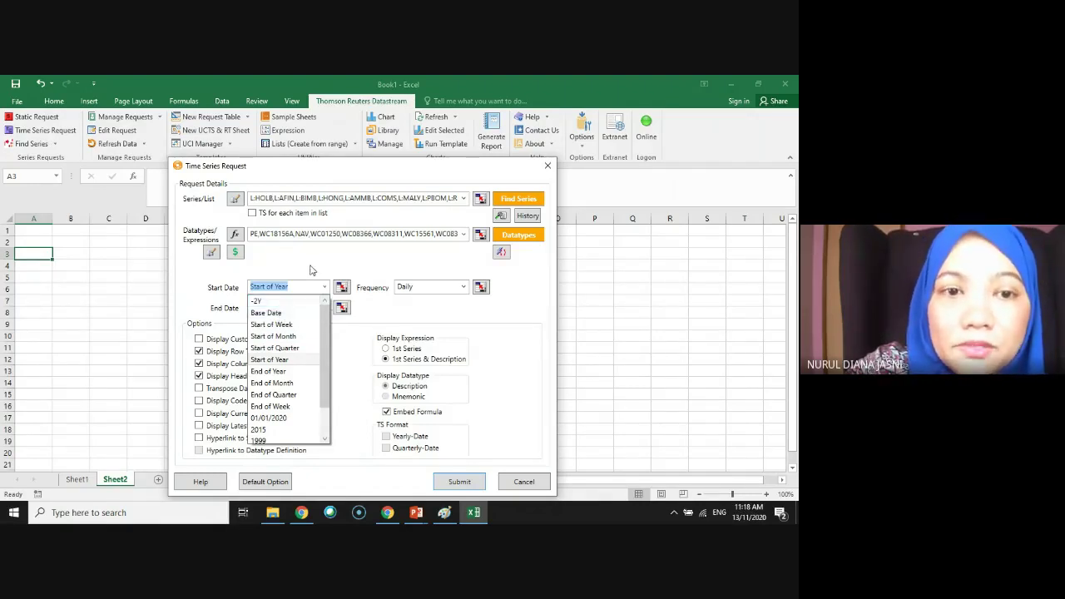
pyautogui.click(311, 270)
pyautogui.write('2')
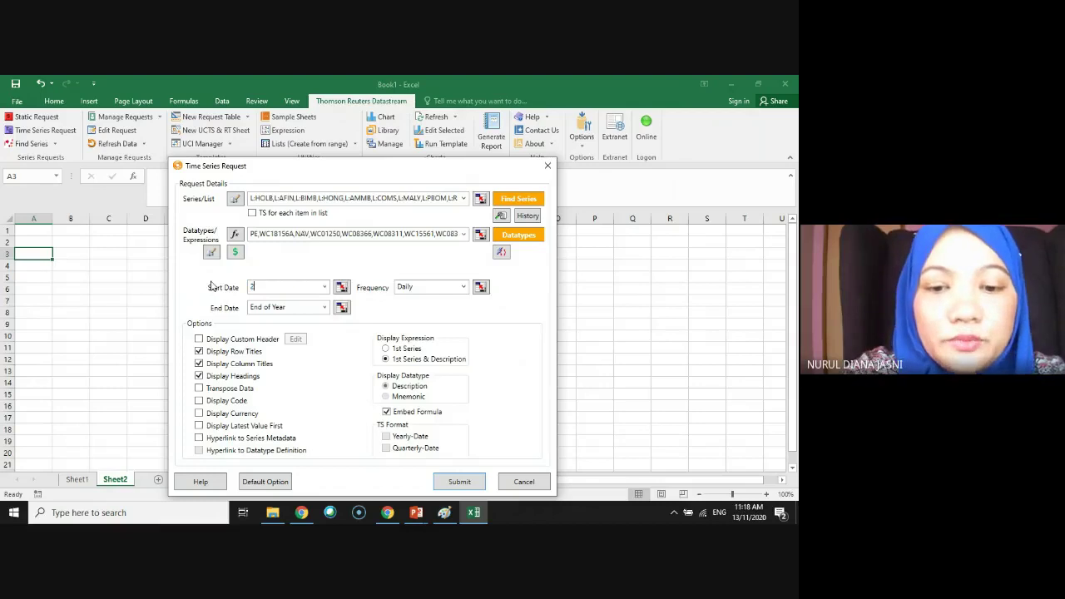
pyautogui.write('010')
pyautogui.click(310, 308)
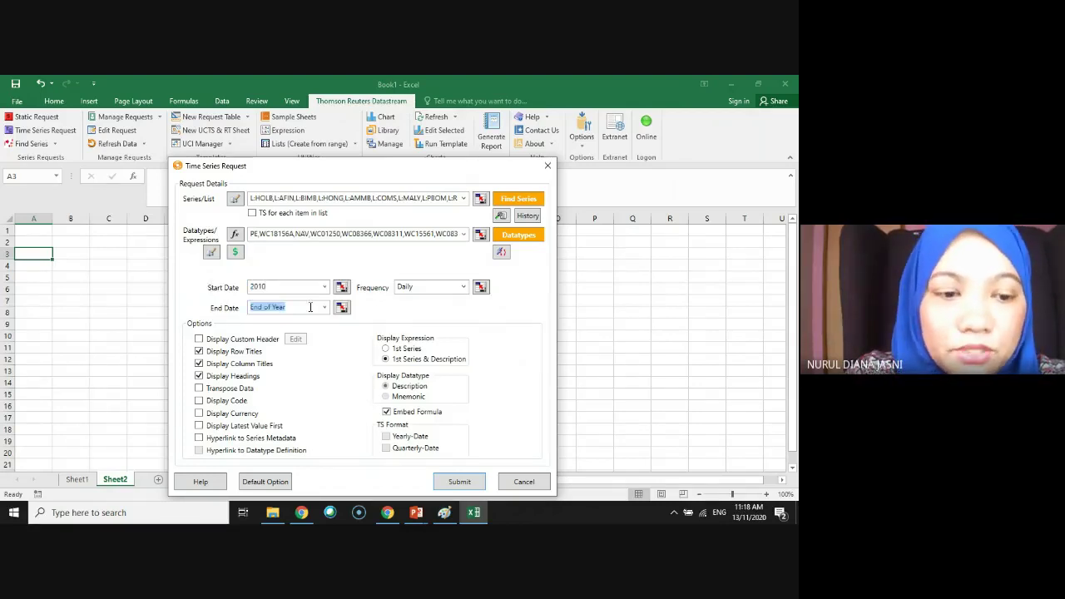
pyautogui.write('2020')
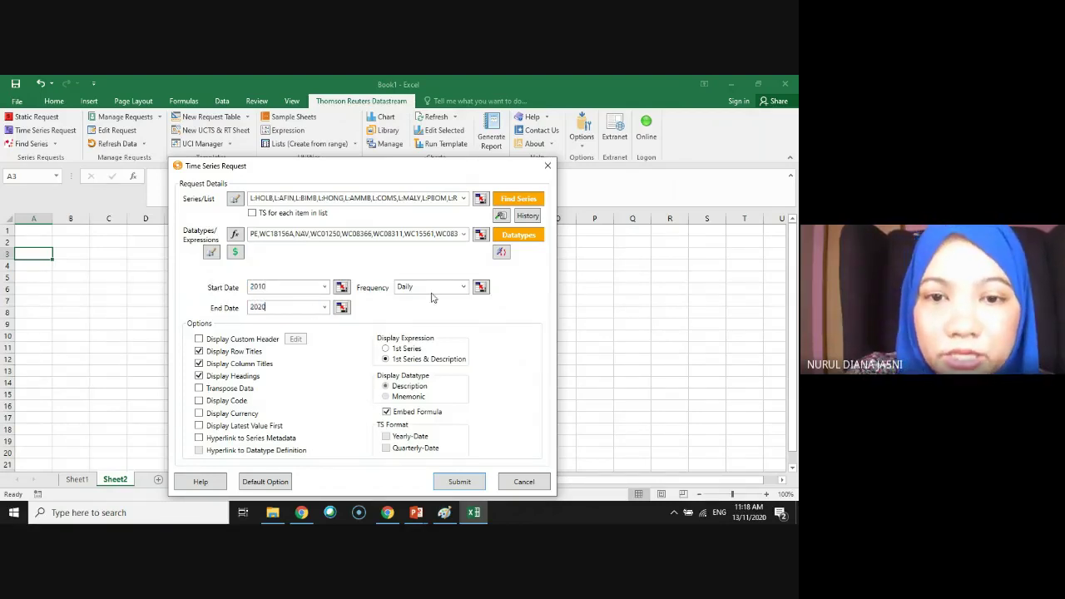
# Set the request frequency to Yearly with currency display enabled, and submit the bank equities request.
pyautogui.click(462, 287)
pyautogui.click(454, 352)
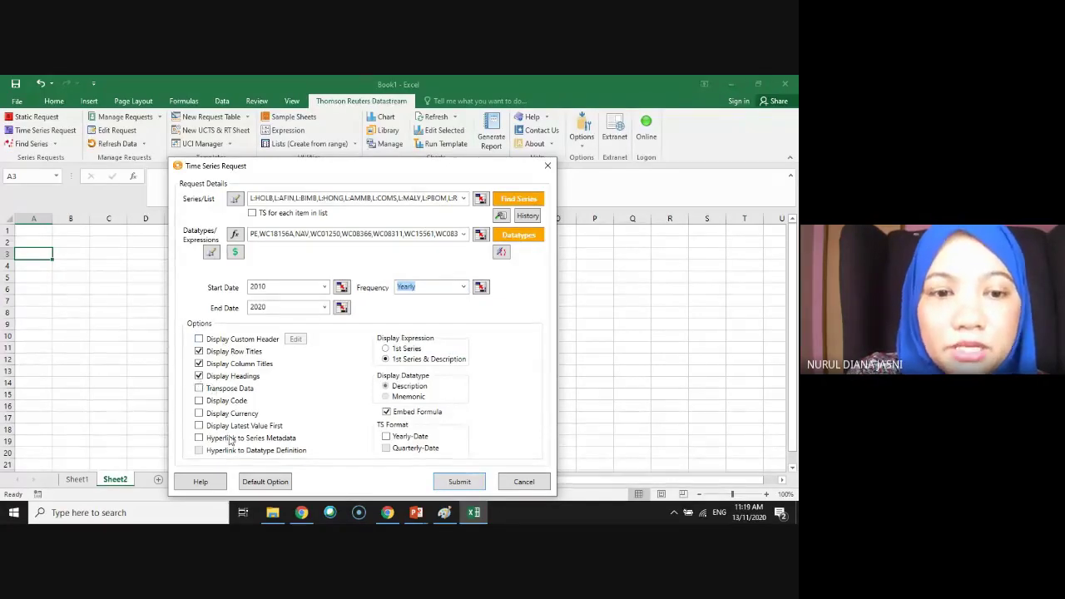
pyautogui.click(199, 413)
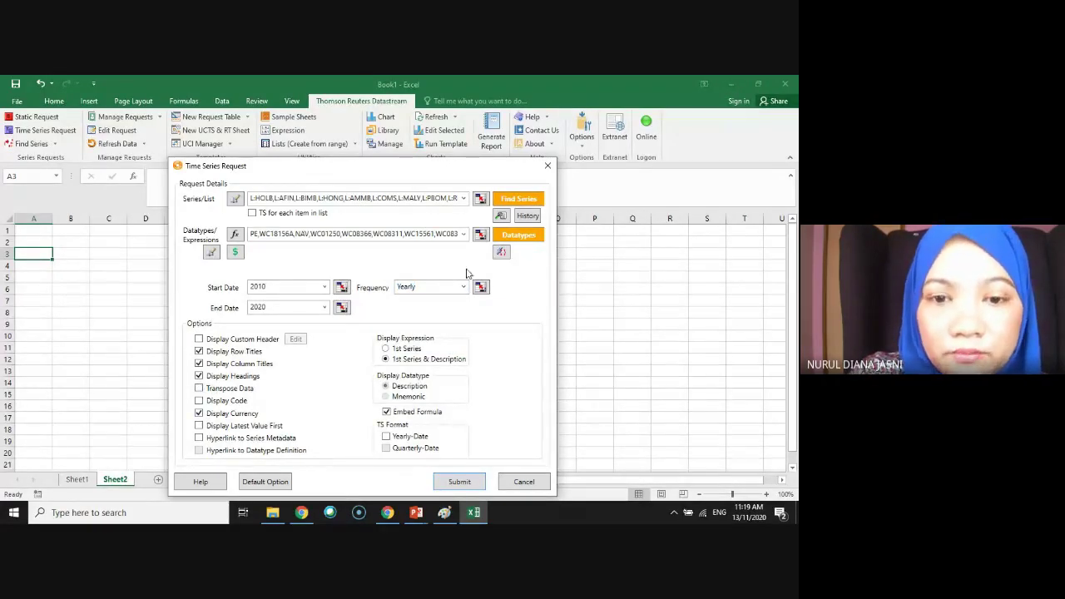
pyautogui.click(458, 482)
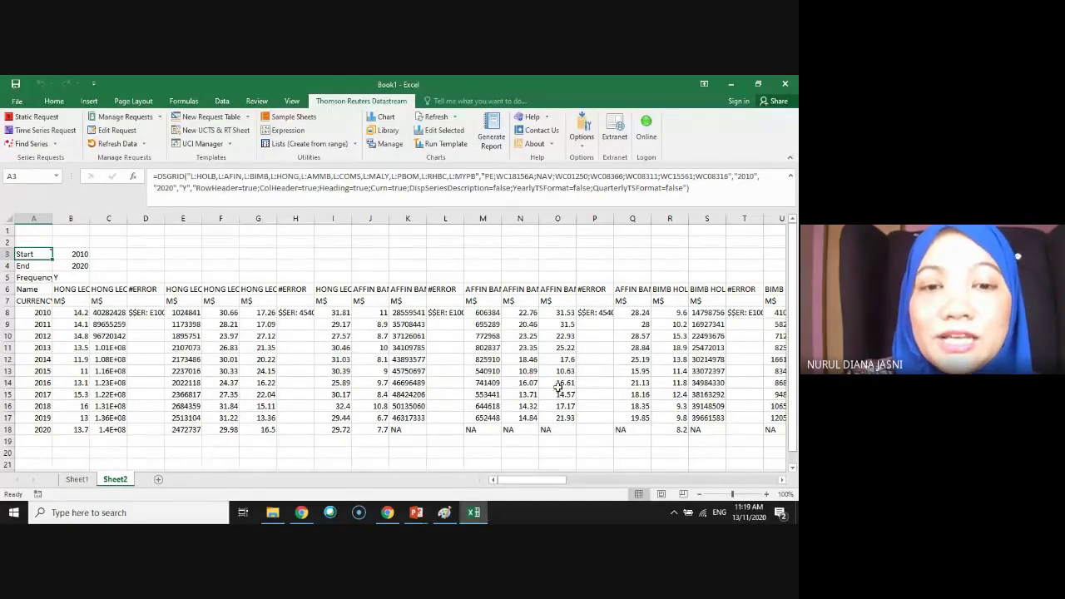
pyautogui.scroll(-2, 556, 388)
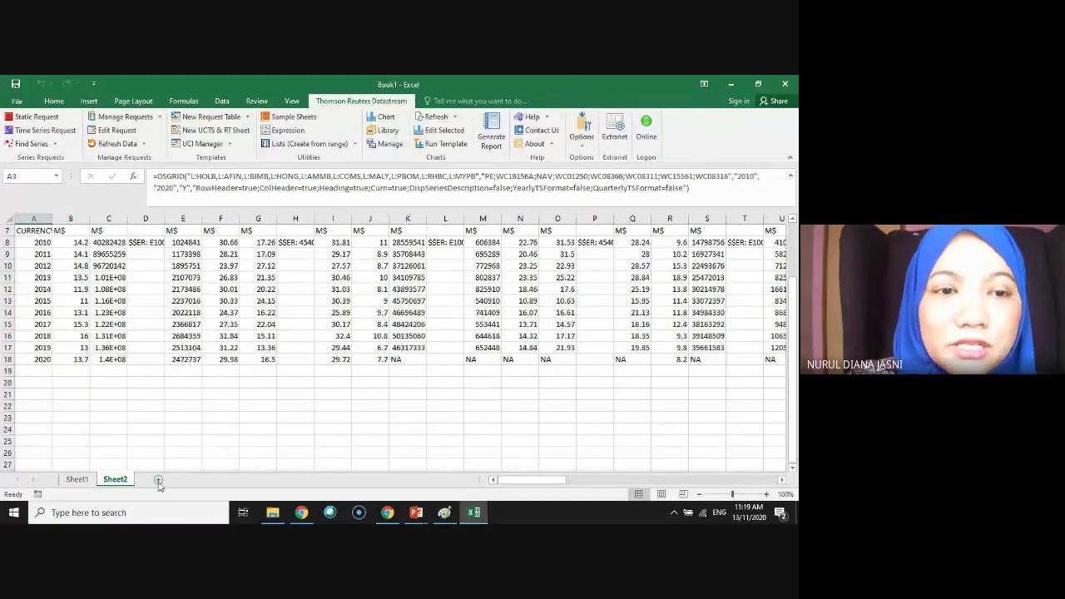
pyautogui.click(41, 396)
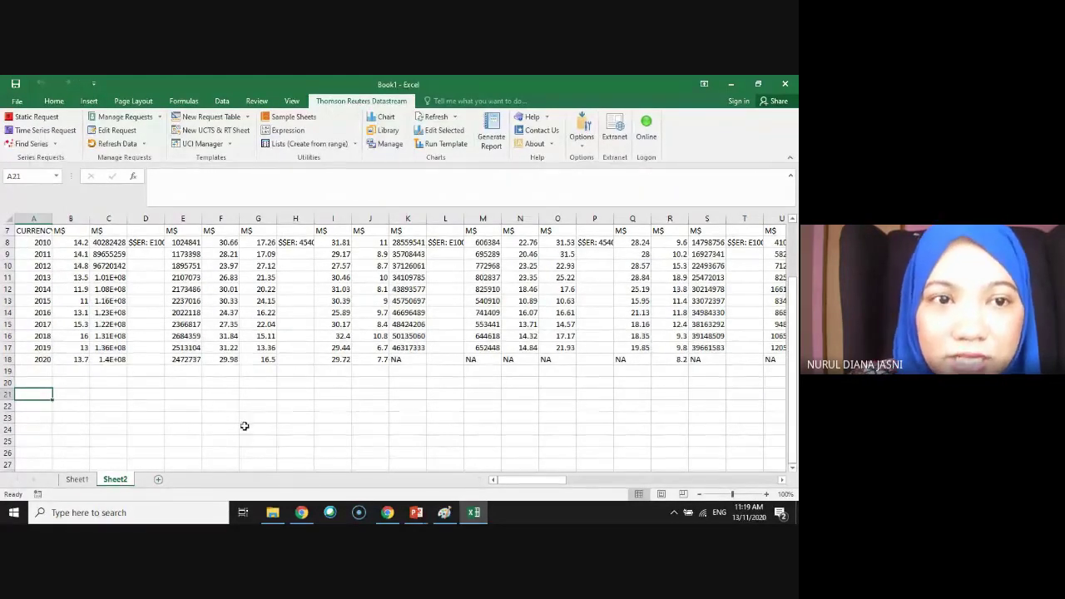
pyautogui.click(50, 130)
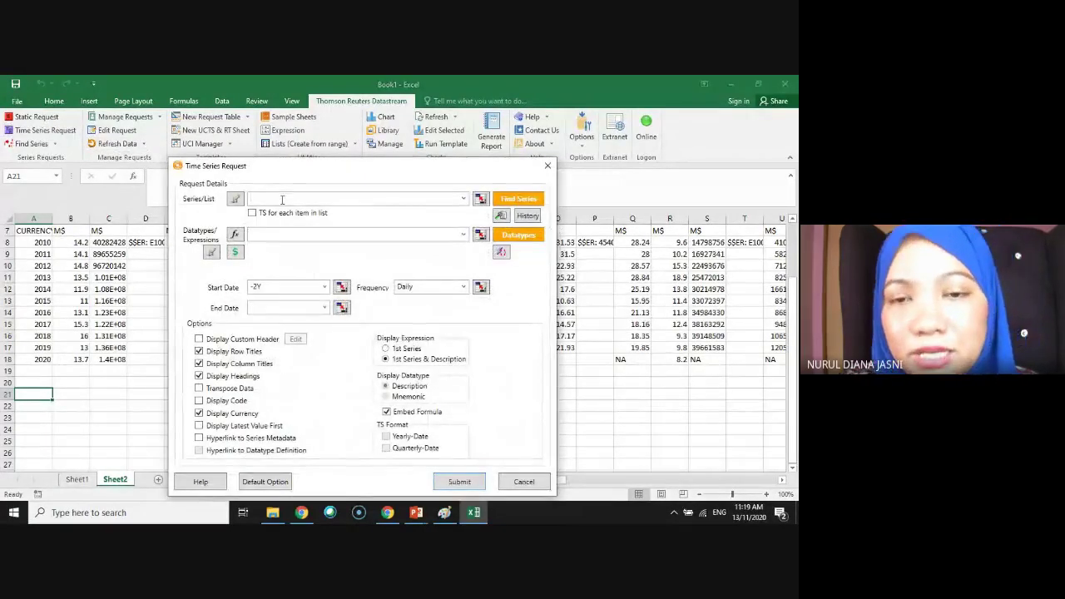
pyautogui.click(547, 165)
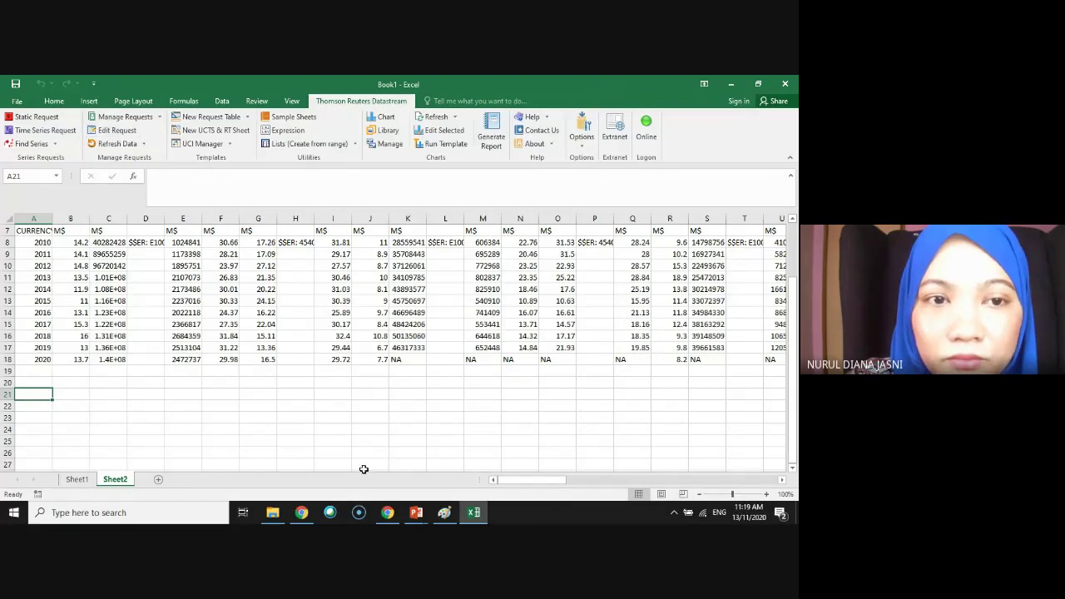
# Open the Sheet1 exchange rate request for editing from the list of managed requests.
pyautogui.click(123, 117)
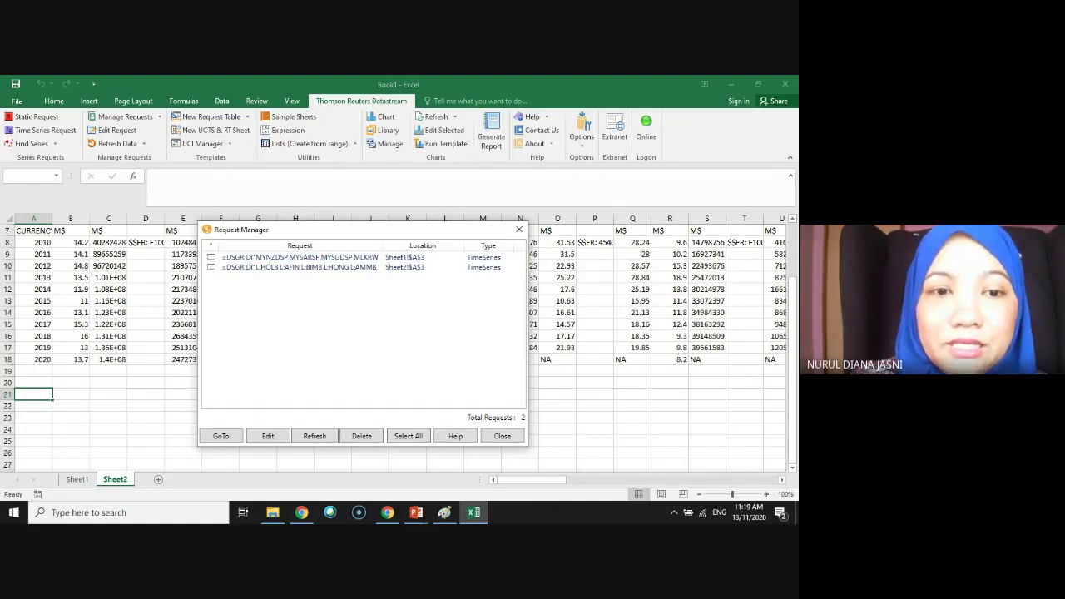
pyautogui.click(275, 436)
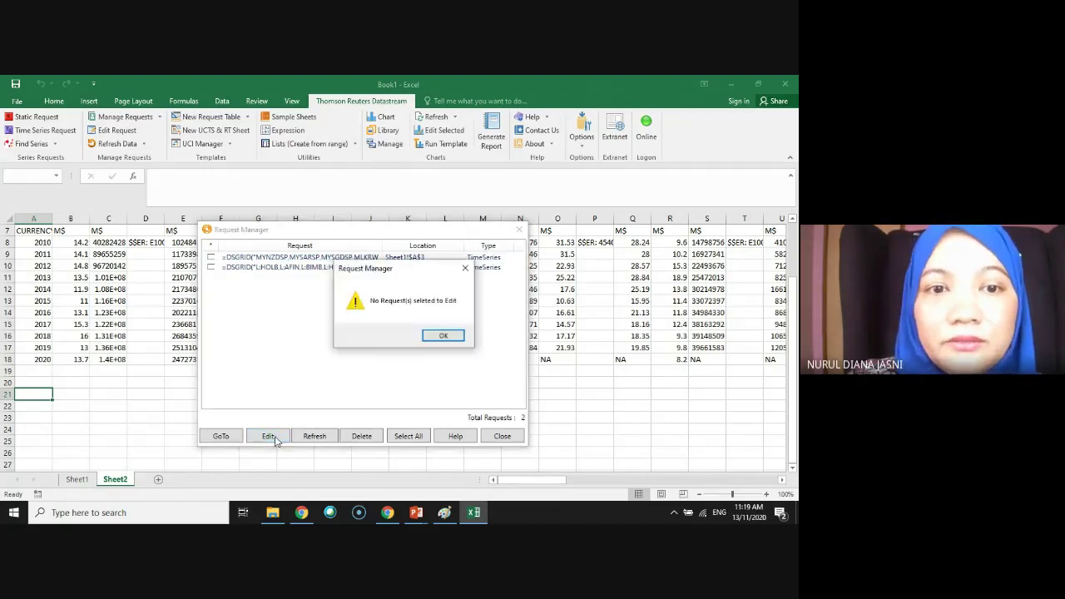
pyautogui.click(443, 335)
pyautogui.click(212, 258)
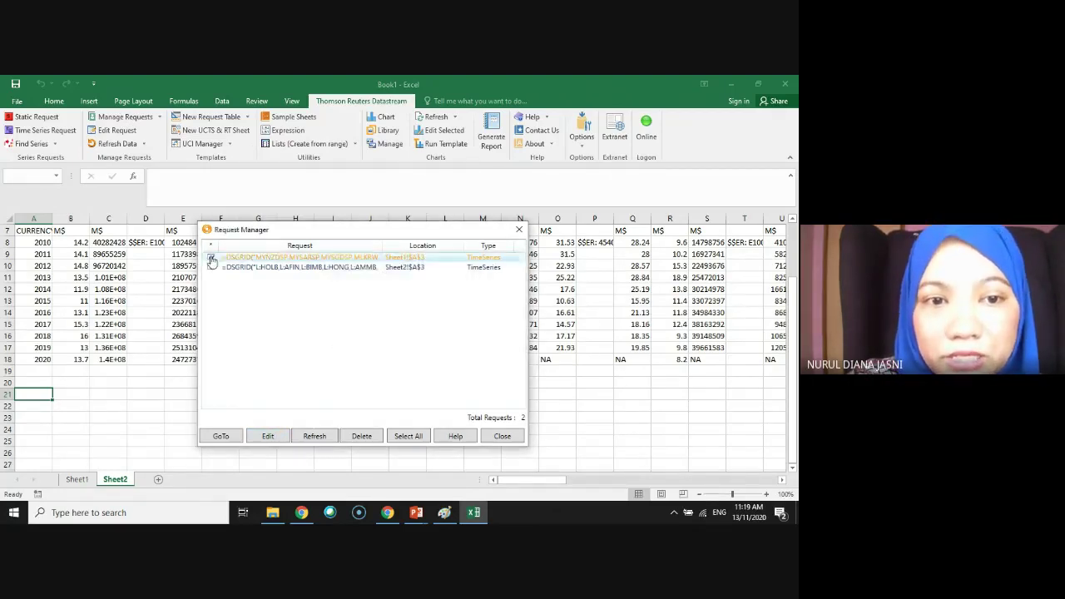
pyautogui.click(268, 436)
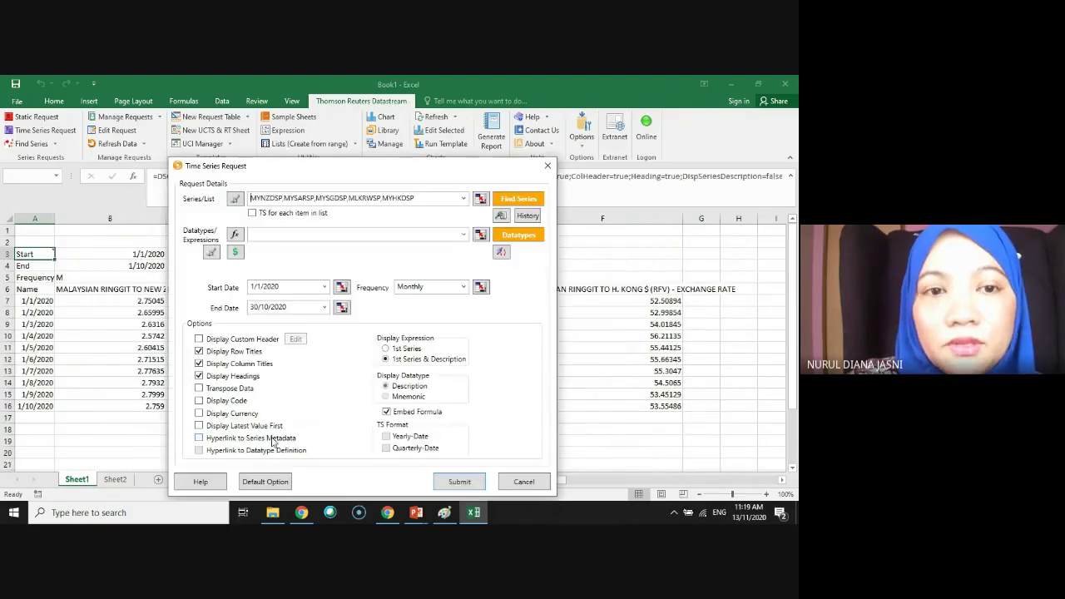
# Review the exchange rate request's series codes, start date and frequency options, and close it and the Request Manager without changes.
pyautogui.doubleClick(424, 199)
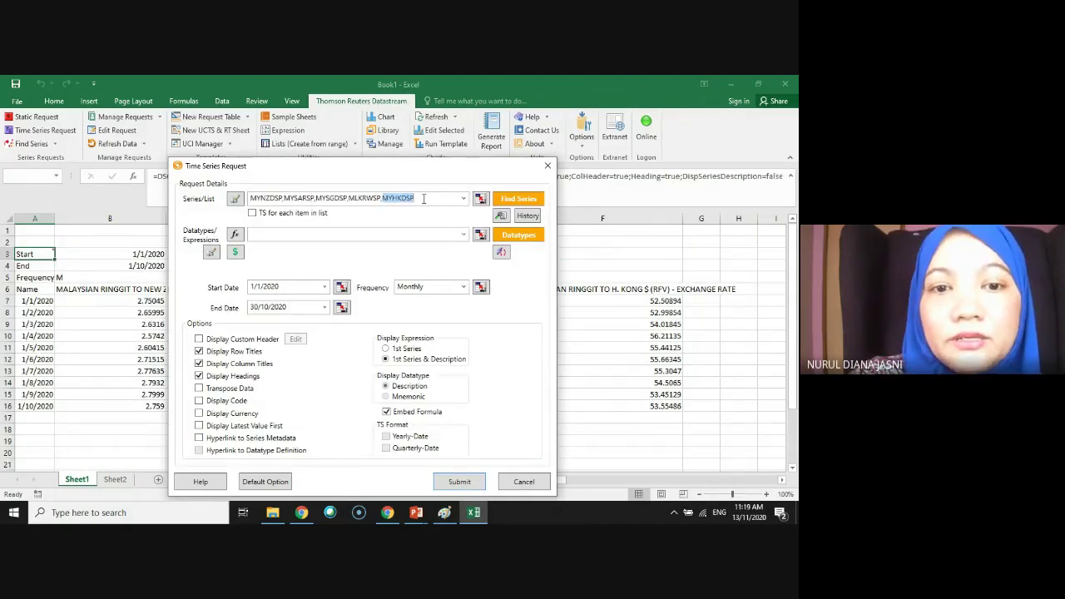
pyautogui.click(419, 198)
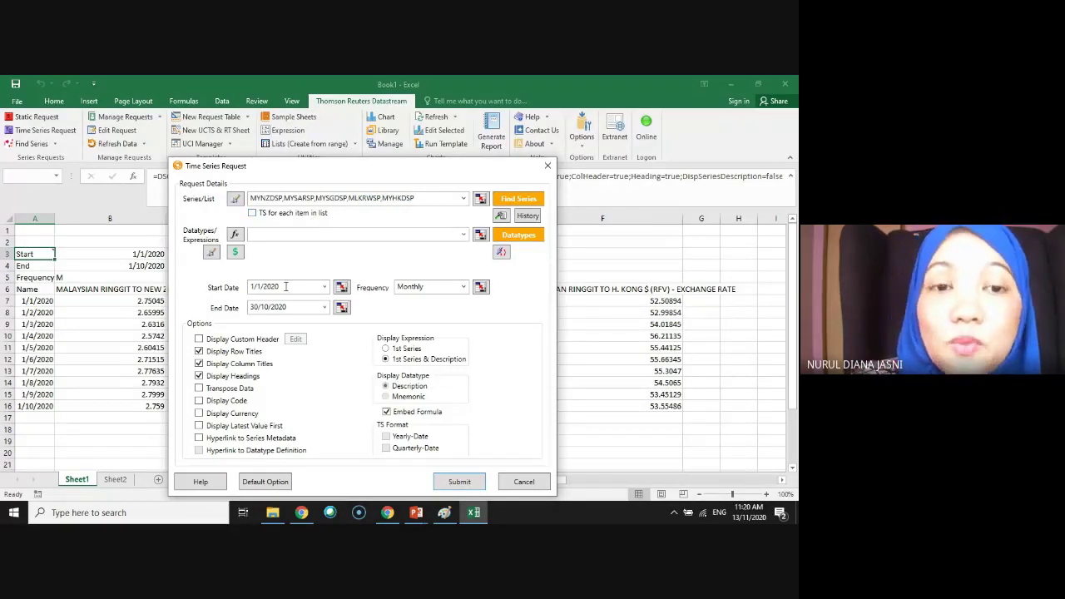
pyautogui.click(286, 287)
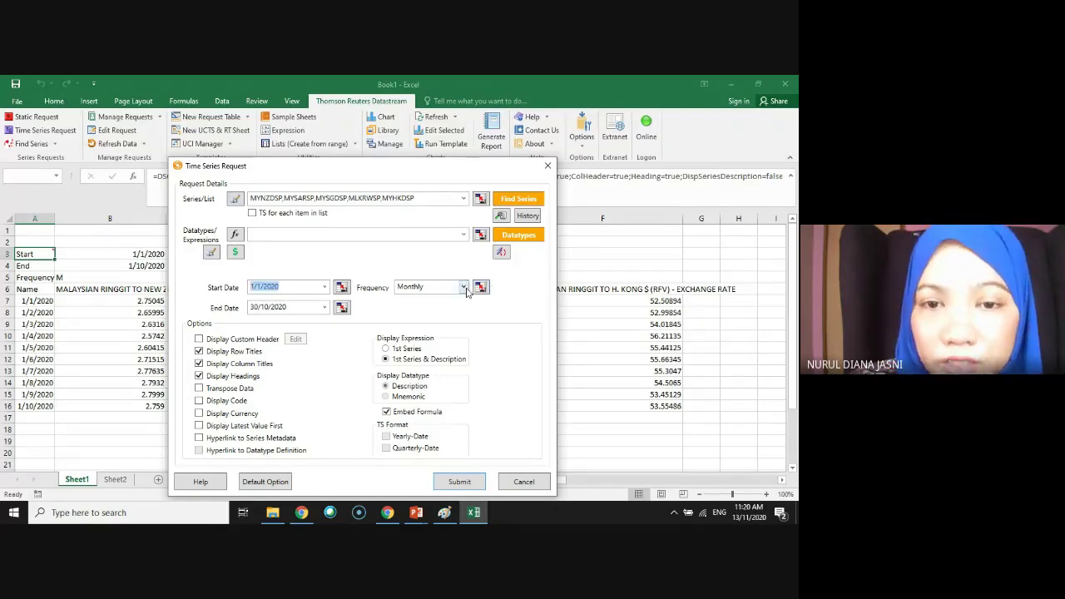
pyautogui.click(462, 287)
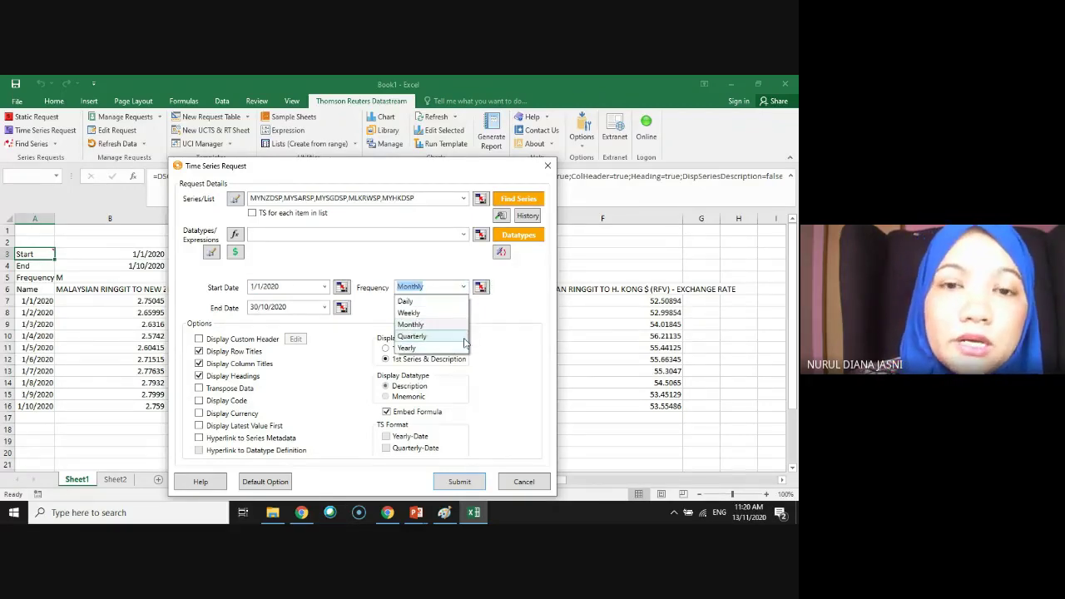
pyautogui.click(513, 485)
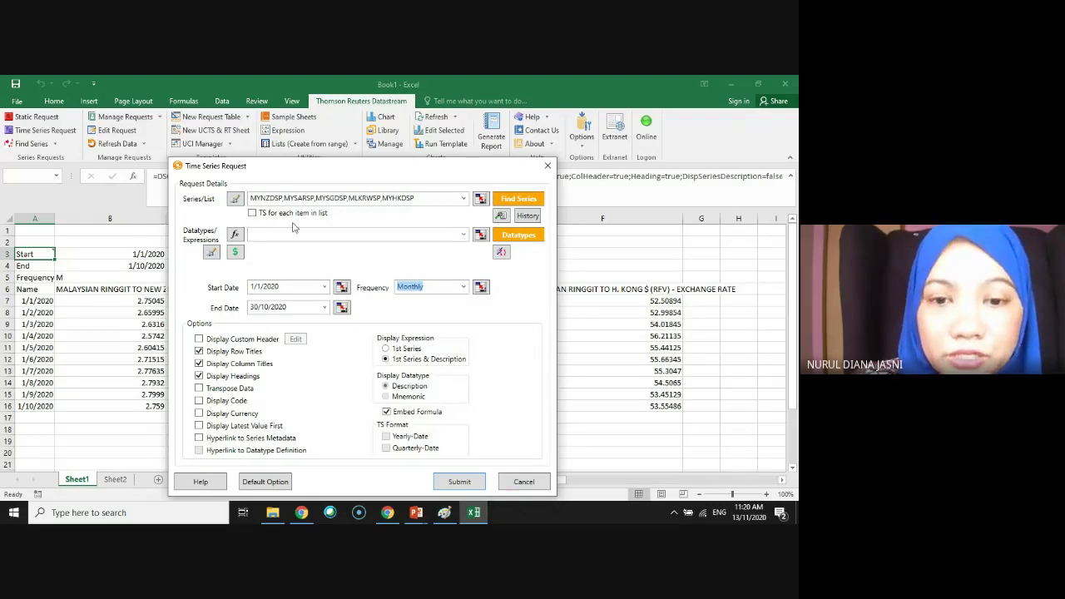
pyautogui.click(523, 481)
pyautogui.click(503, 436)
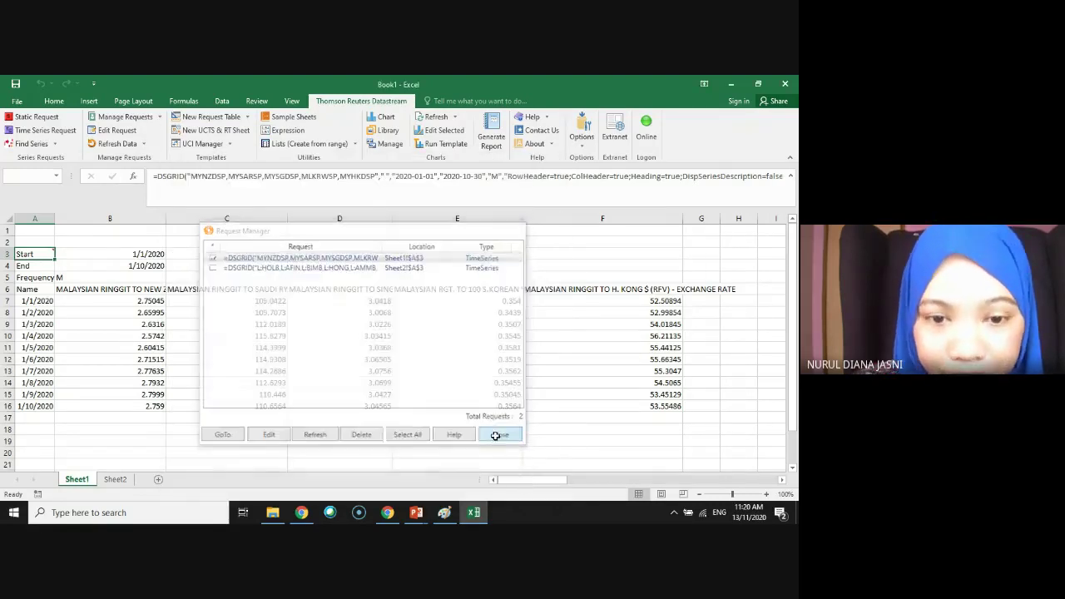
# Switch to the Datastream Professional presentation in PowerPoint and show slide 21 on turning offline to exit Datastream.
pyautogui.moveTo(418, 516)
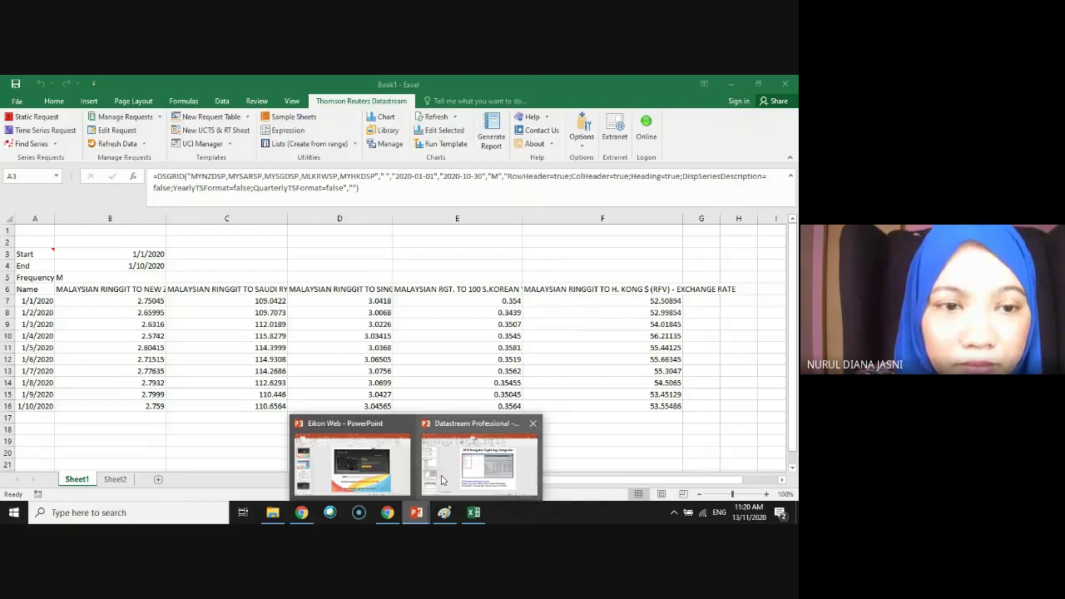
pyautogui.click(442, 480)
pyautogui.click(70, 441)
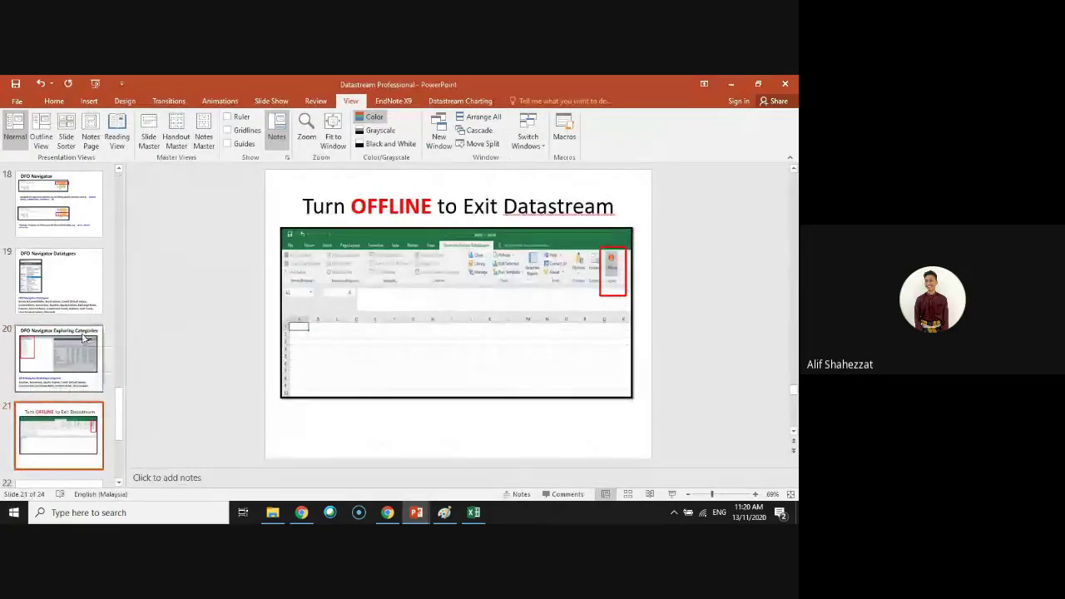
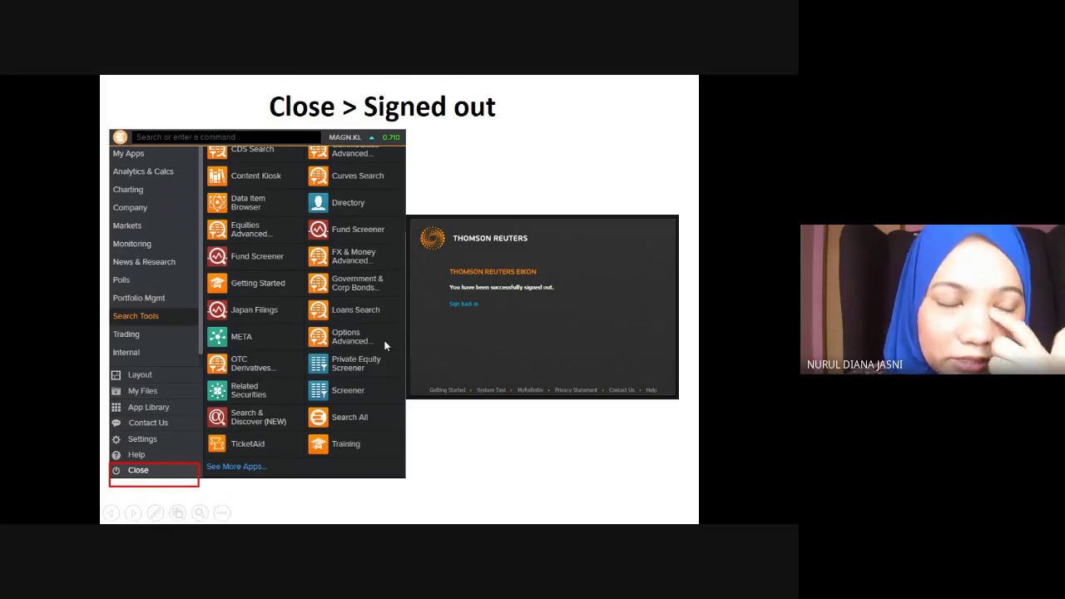
# End the Eikon Web slide show, minimize PowerPoint and switch to the EzAccess library page in Chrome.
pyautogui.press('Escape')
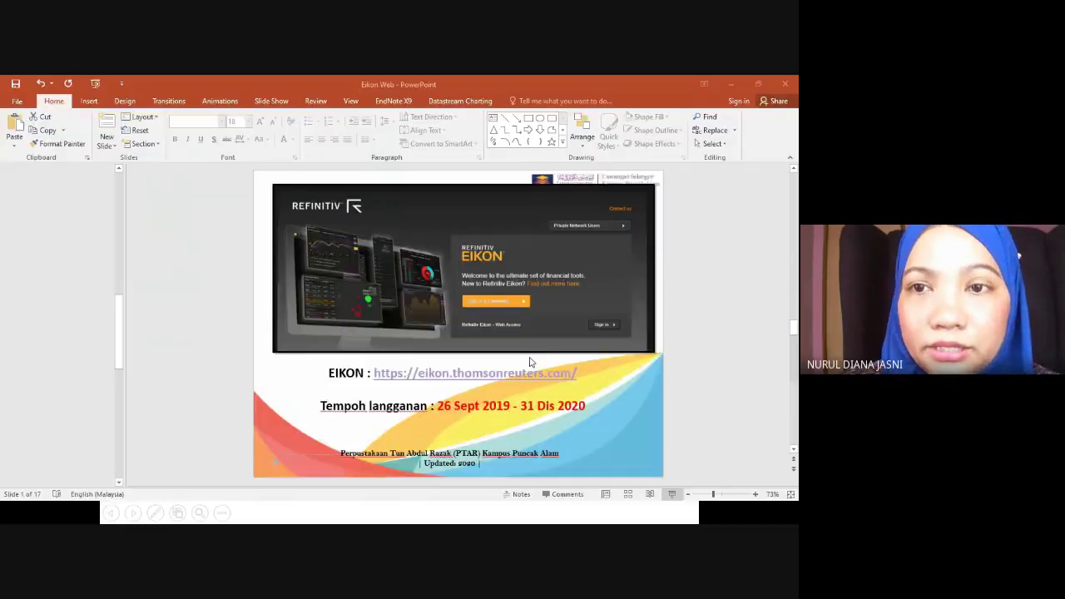
pyautogui.click(729, 82)
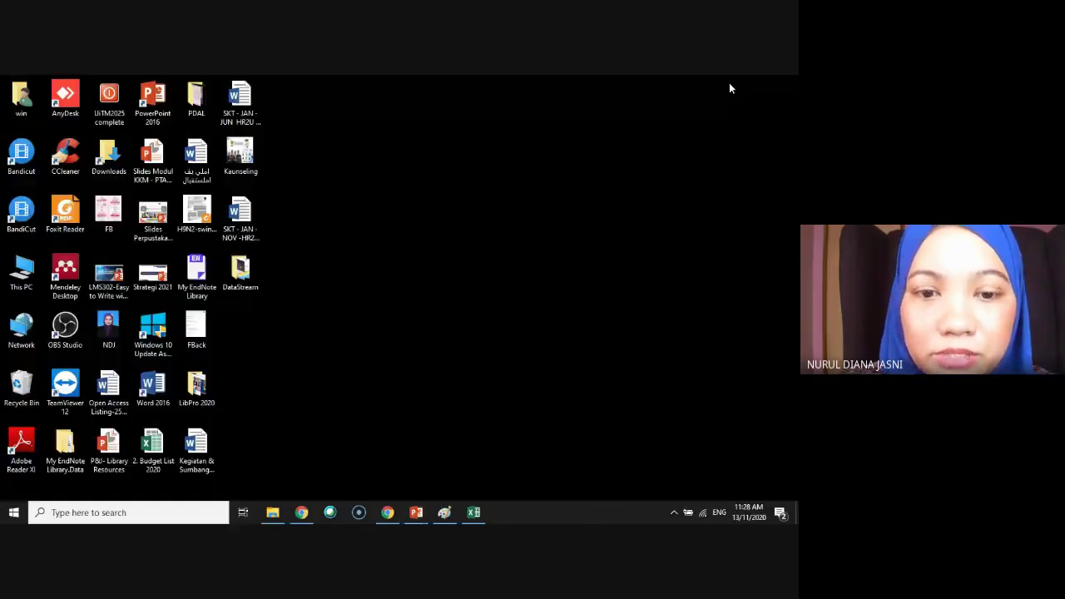
pyautogui.click(387, 513)
pyautogui.hotkey('ctrl', 'shift', 'Tab')
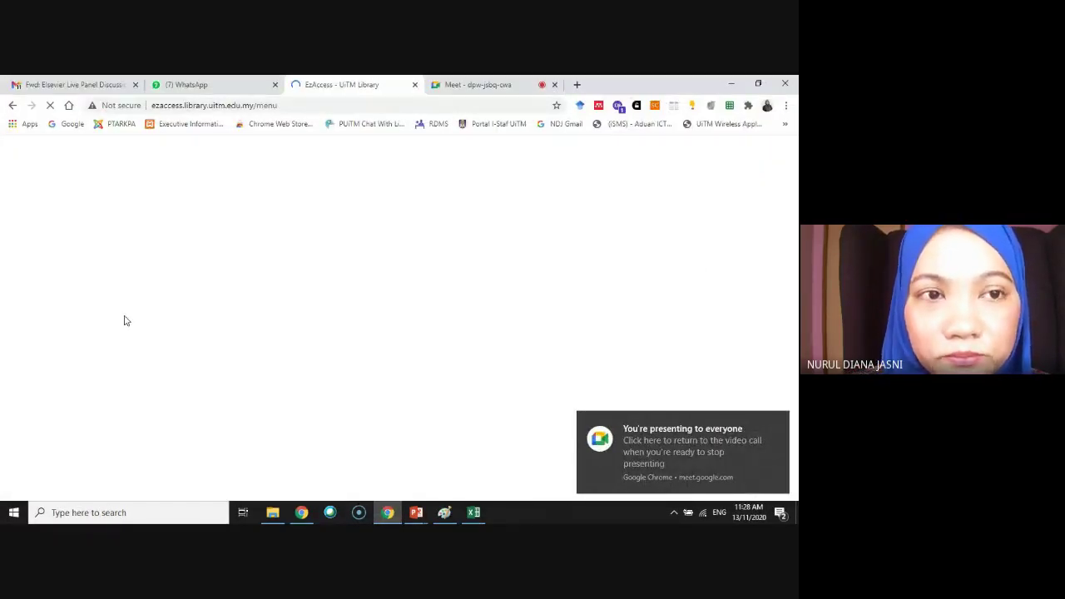
# Filter the library's e-resources by the Financial Tools format.
pyautogui.scroll(2, 275, 218)
pyautogui.click(419, 285)
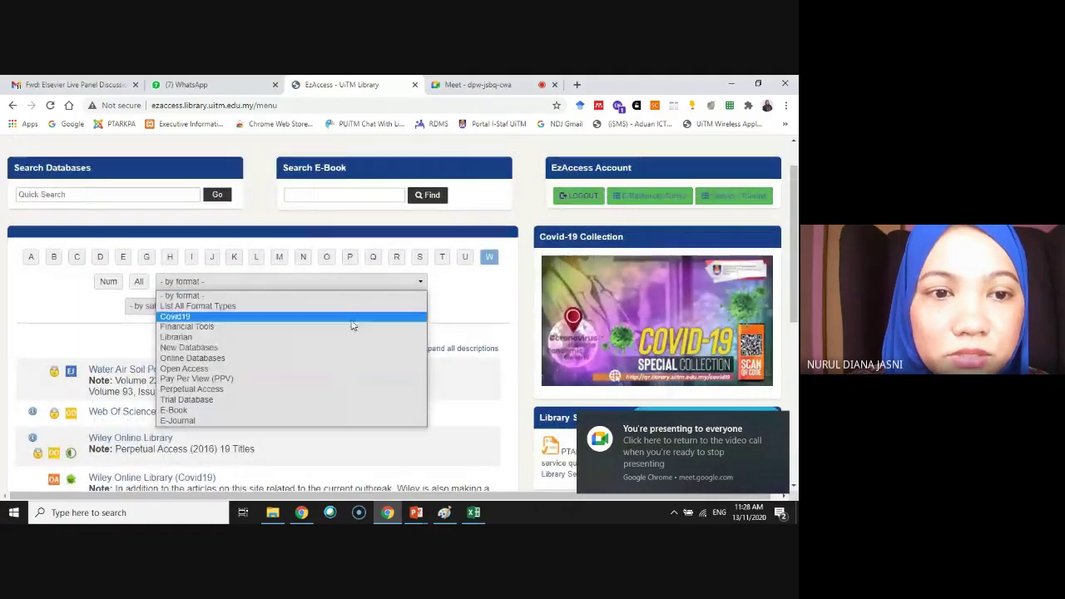
pyautogui.click(346, 328)
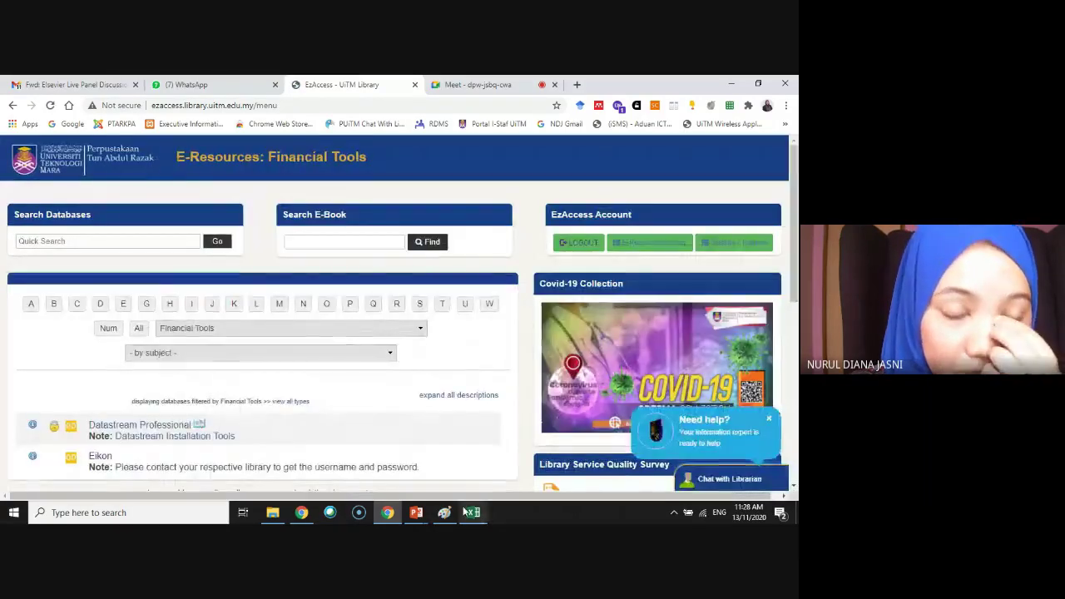
# Open Eikon from the filtered database list and go to the sign-in page for Refinitiv Eikon Web Access.
pyautogui.moveTo(466, 506)
pyautogui.scroll(-1, 250, 399)
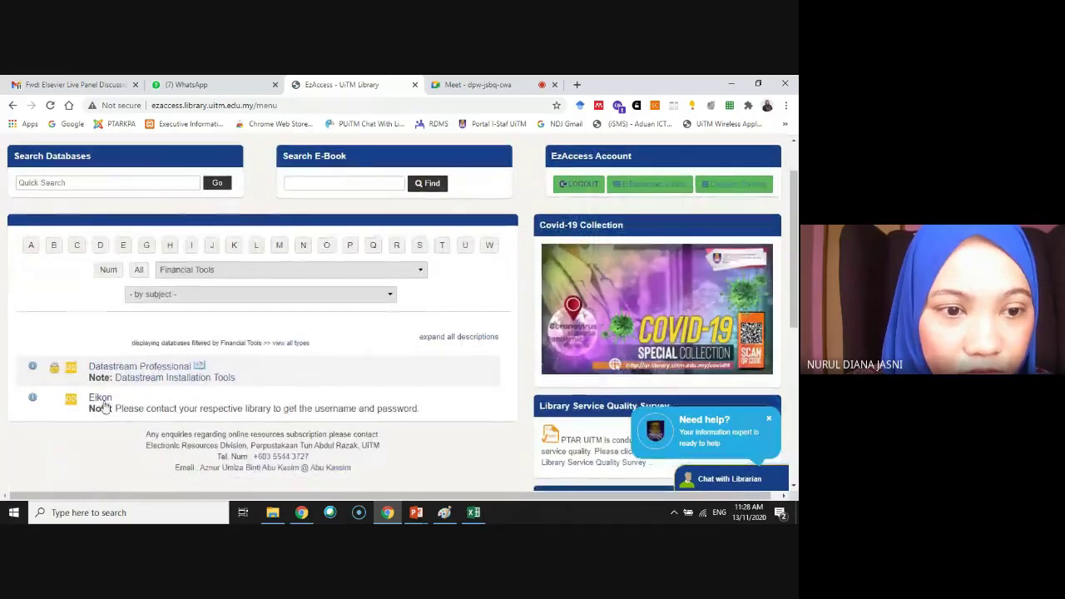
pyautogui.click(100, 399)
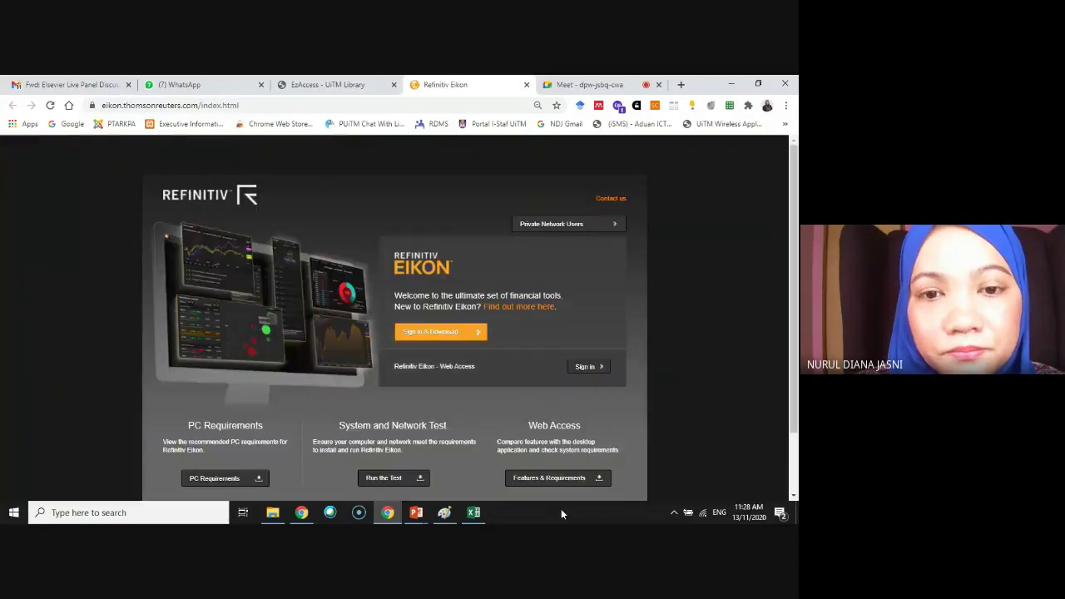
pyautogui.click(586, 367)
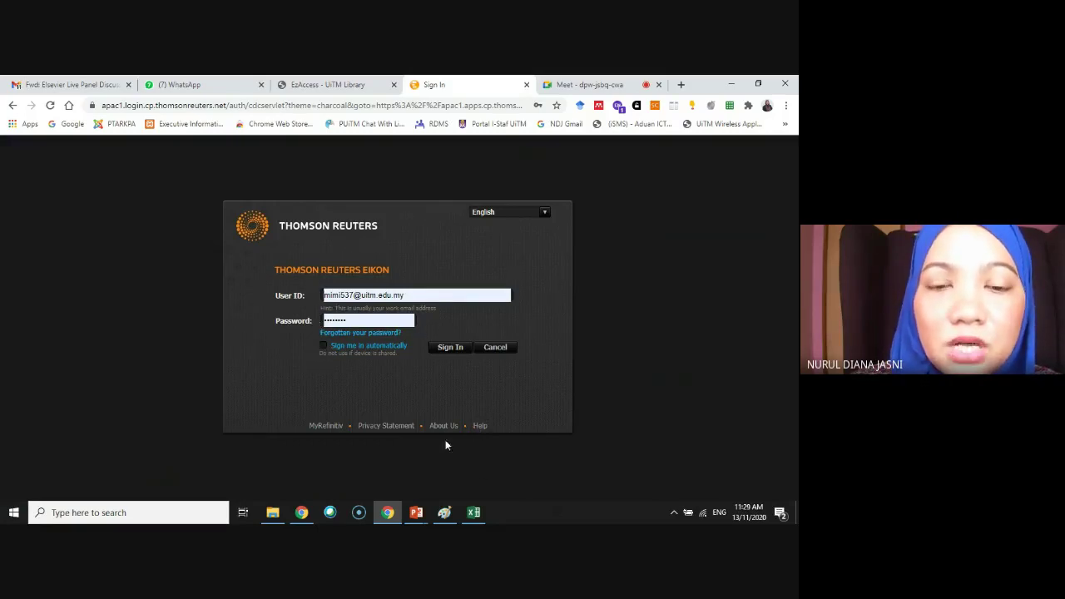
# Sign in to Eikon with the prefilled credentials, open Islamic Finance from the asset classes and look over the World page's section options.
pyautogui.click(448, 349)
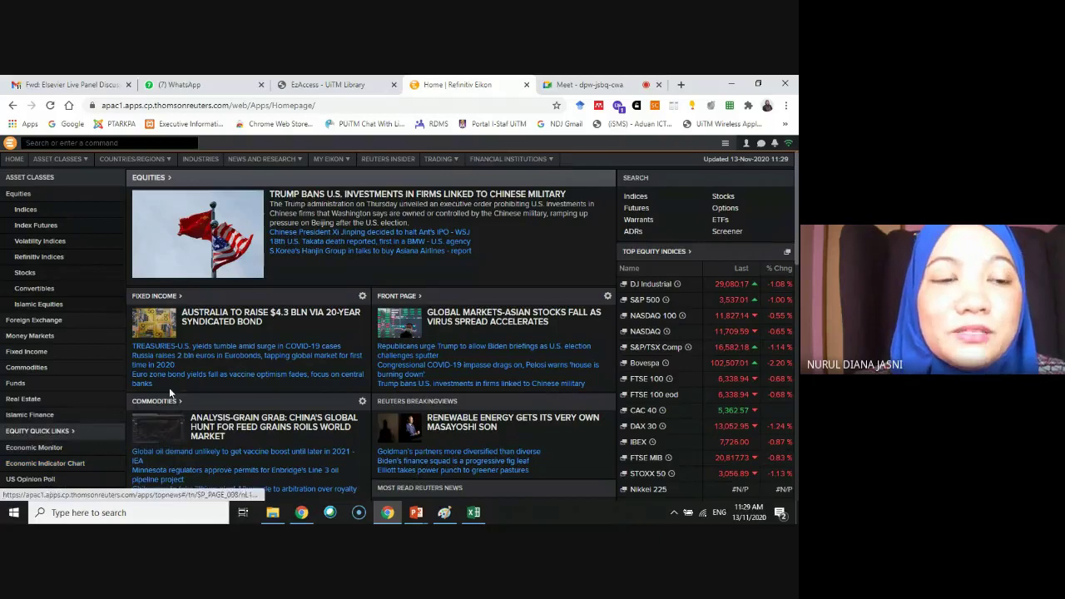
pyautogui.click(35, 415)
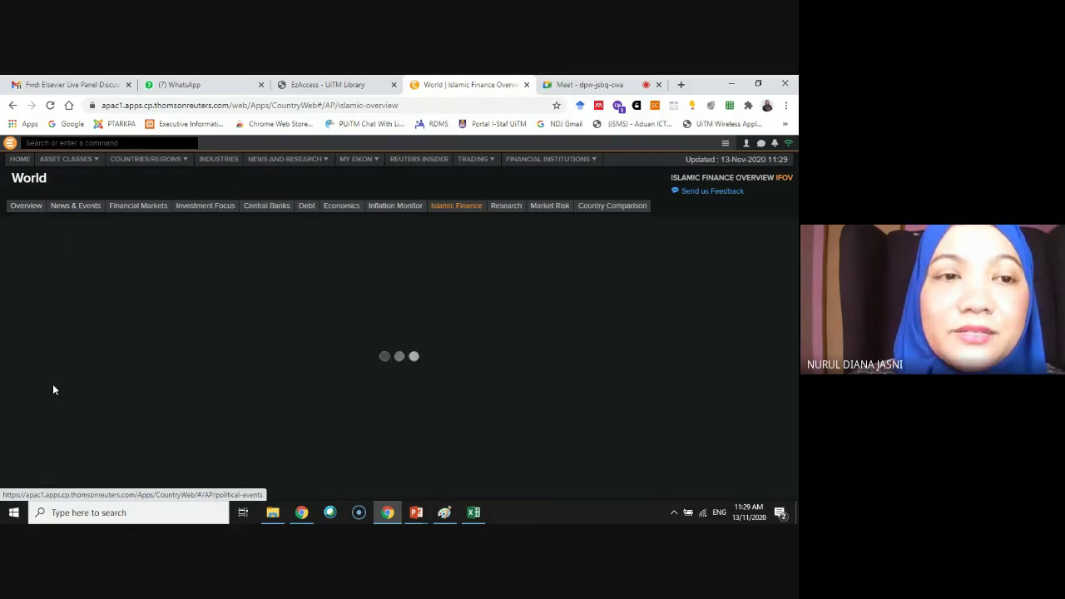
pyautogui.moveTo(65, 209)
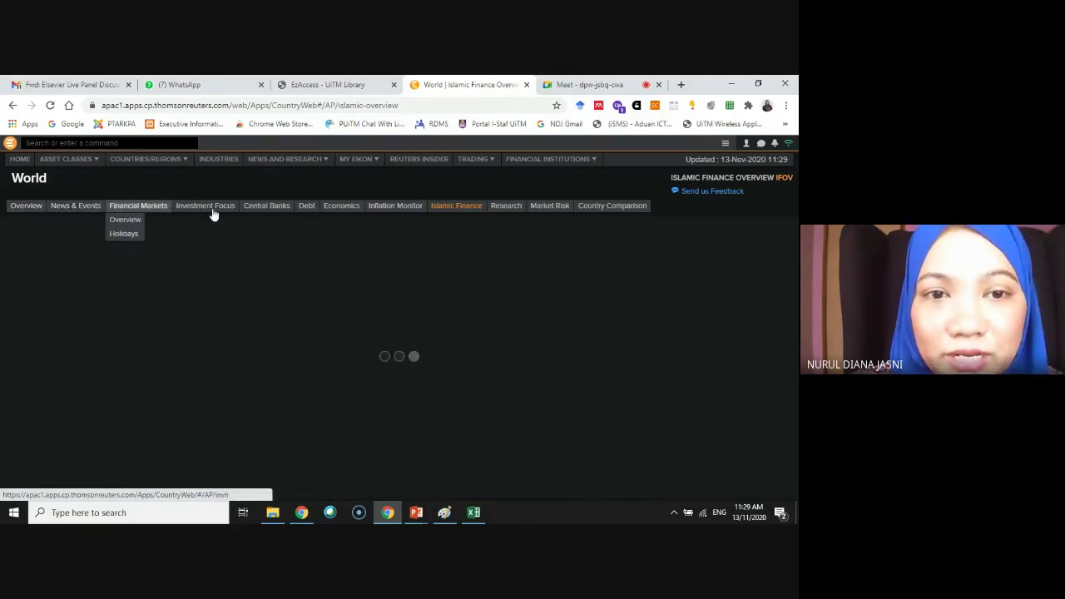
pyautogui.moveTo(344, 213)
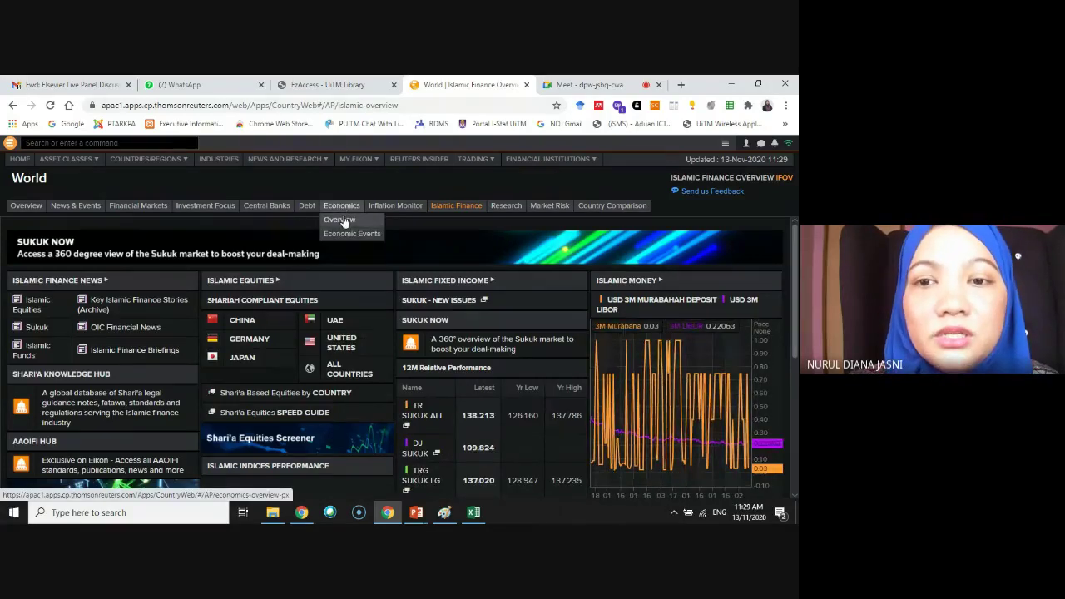
pyautogui.moveTo(454, 213)
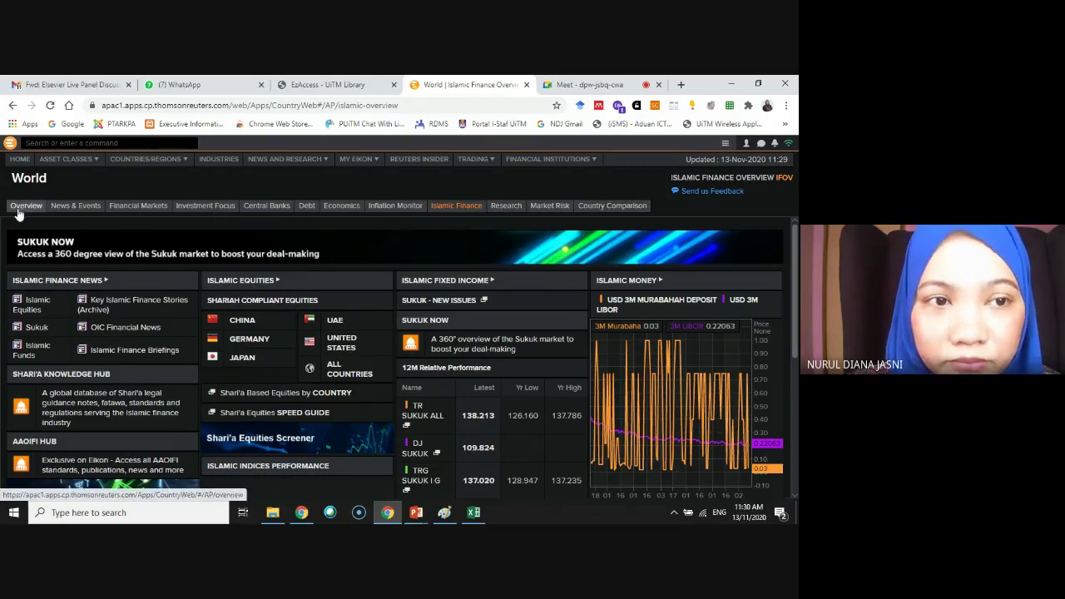
# Return to the Eikon home page and look through its asset classes and quick links.
pyautogui.click(10, 143)
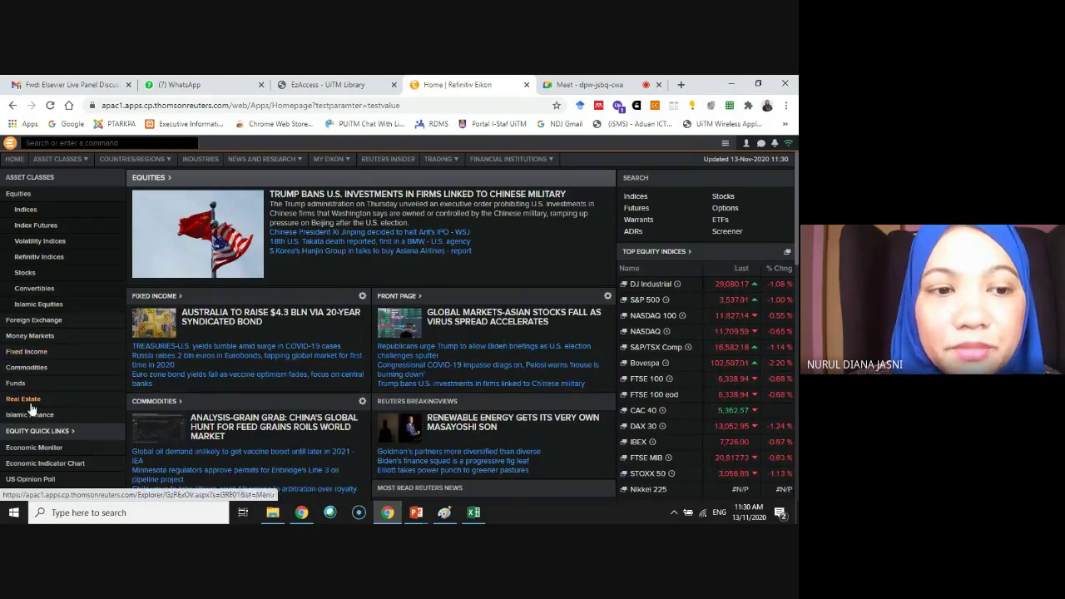
pyautogui.scroll(-1, 31, 408)
pyautogui.scroll(-2, 30, 408)
pyautogui.scroll(4, 36, 365)
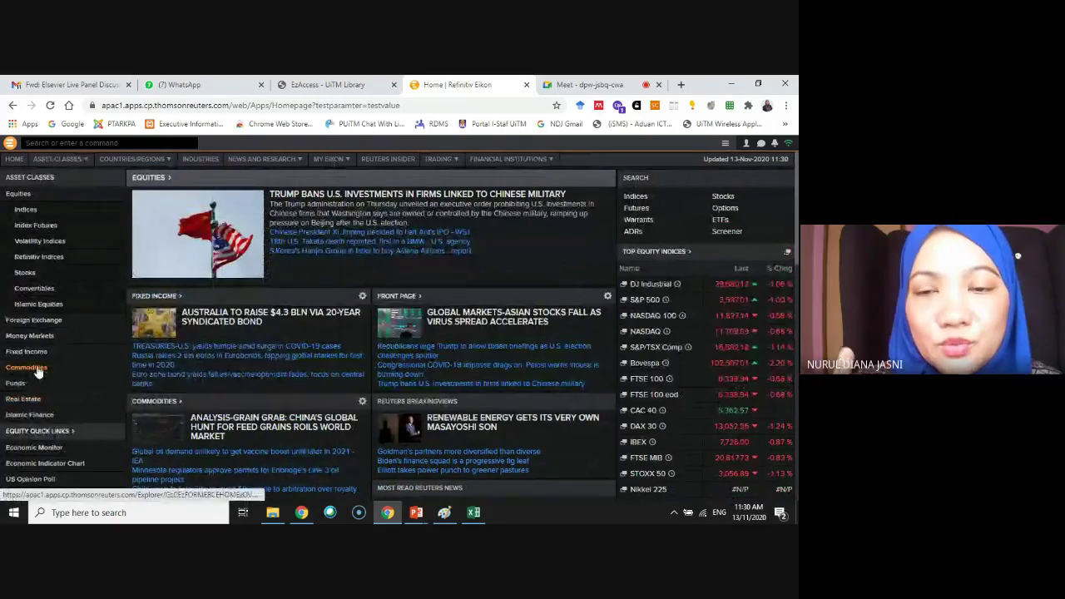
# Search for FTSE and open the FTSE 100 Index overview, looking over its available sections.
pyautogui.click(62, 146)
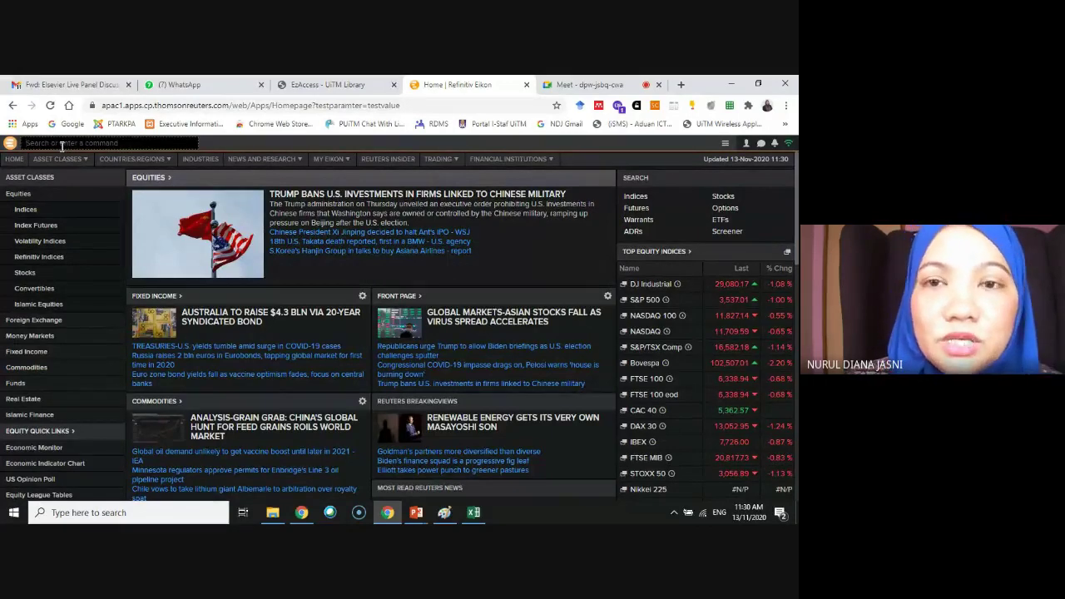
pyautogui.write('FTSE')
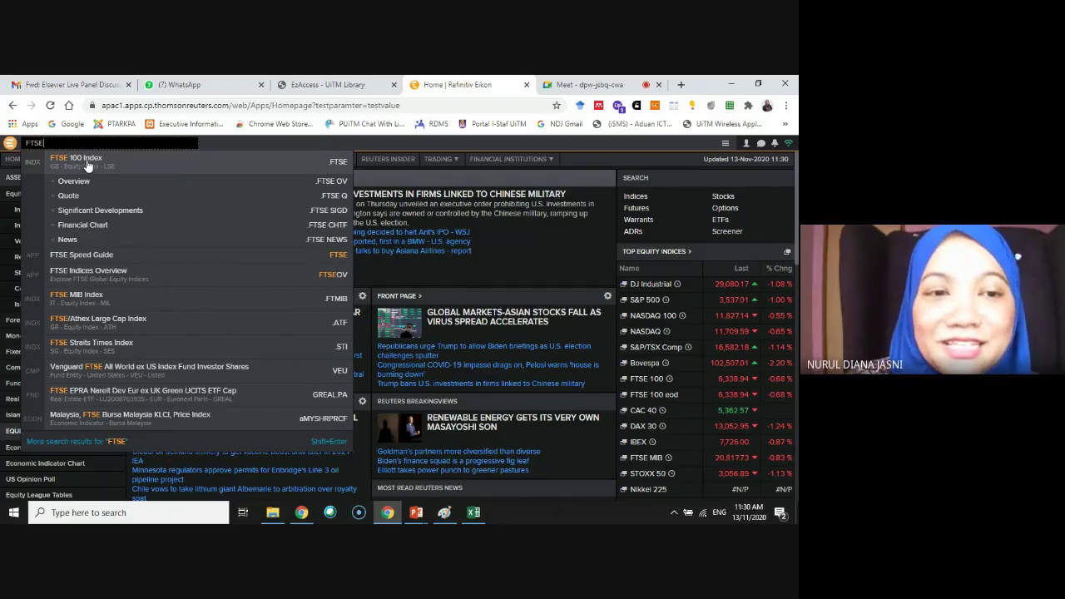
pyautogui.click(88, 164)
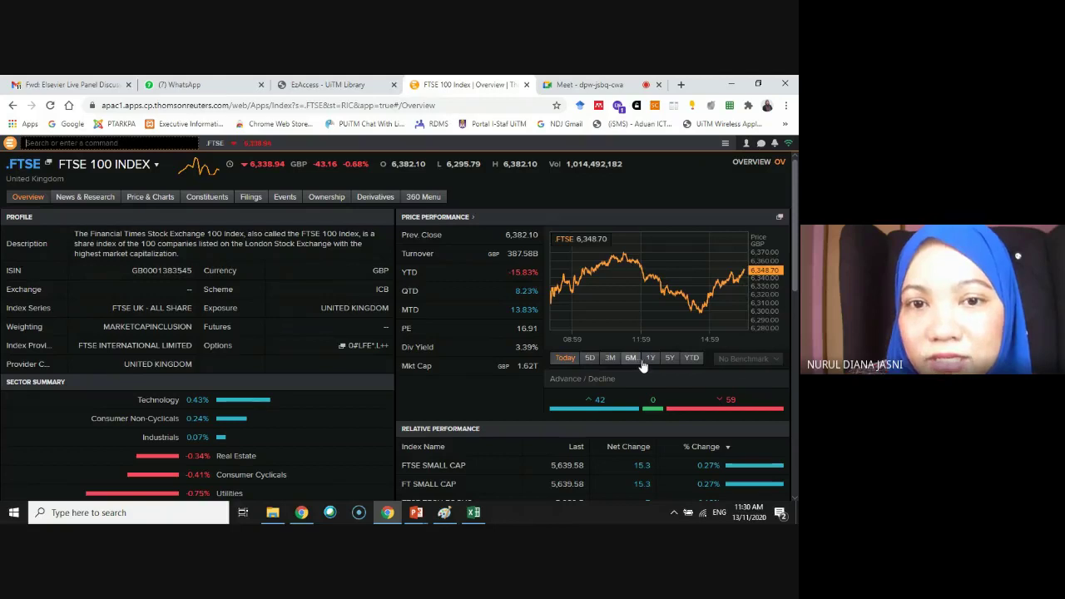
pyautogui.moveTo(111, 206)
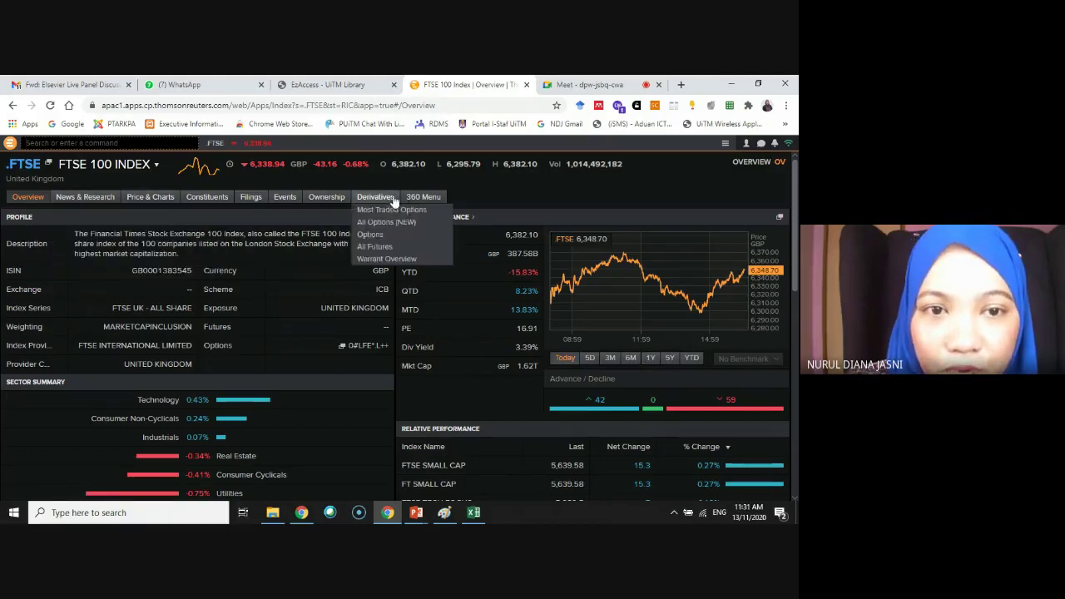
# Search for KLSE and open the FTSE Bursa Malaysia KLCI Index, checking the Google Meet chat while it loads.
pyautogui.click(51, 144)
pyautogui.write('KLSE')
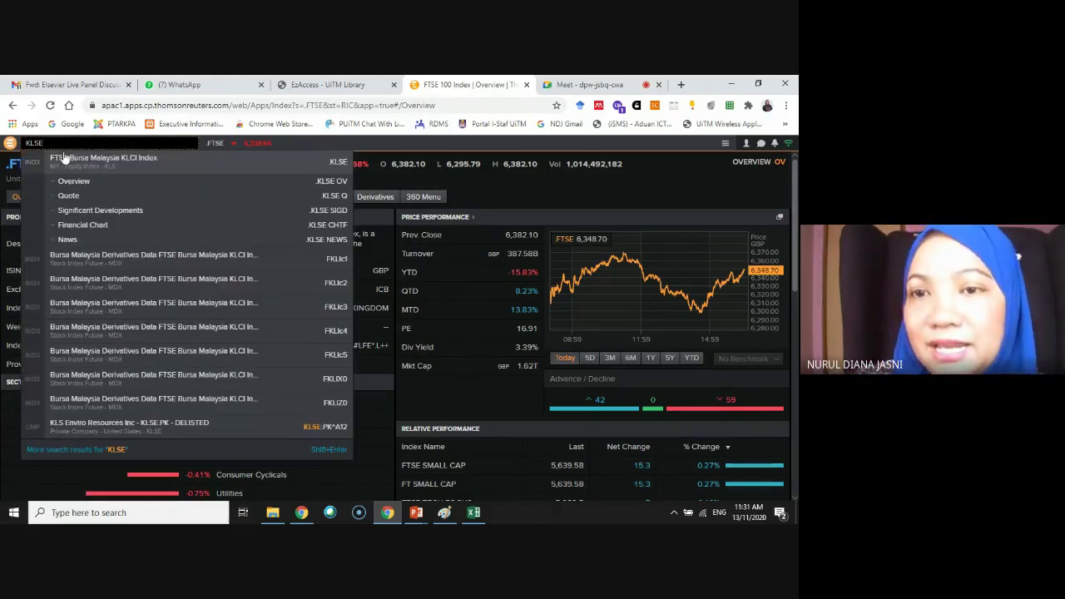
pyautogui.click(84, 164)
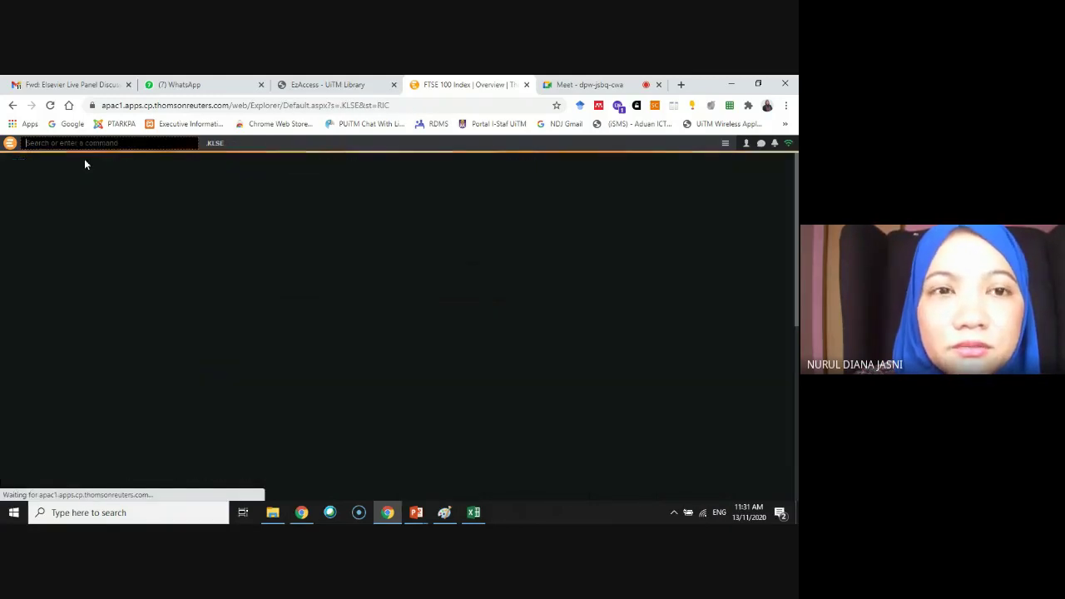
pyautogui.click(605, 87)
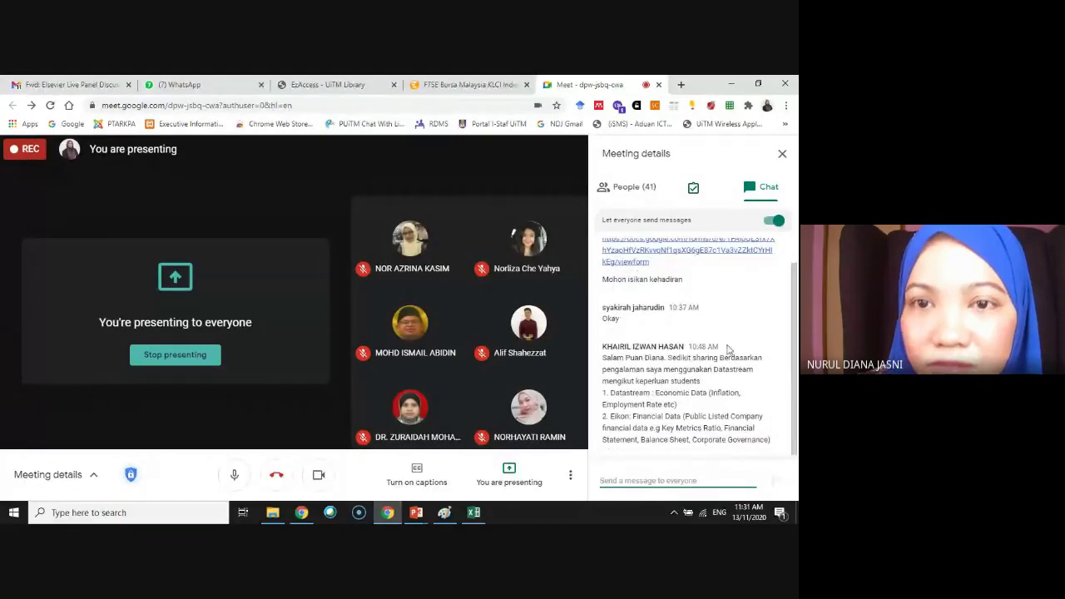
pyautogui.click(464, 86)
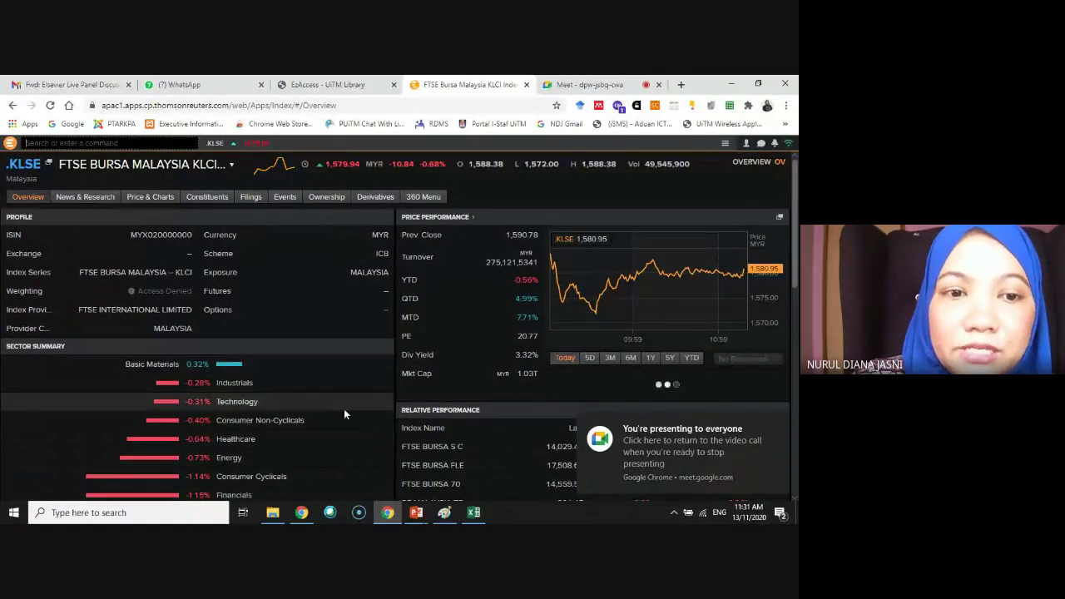
# Review the KLCI index overview, including sector summary, price and relative performance, bottom movers, news and upcoming events.
pyautogui.scroll(-8, 344, 408)
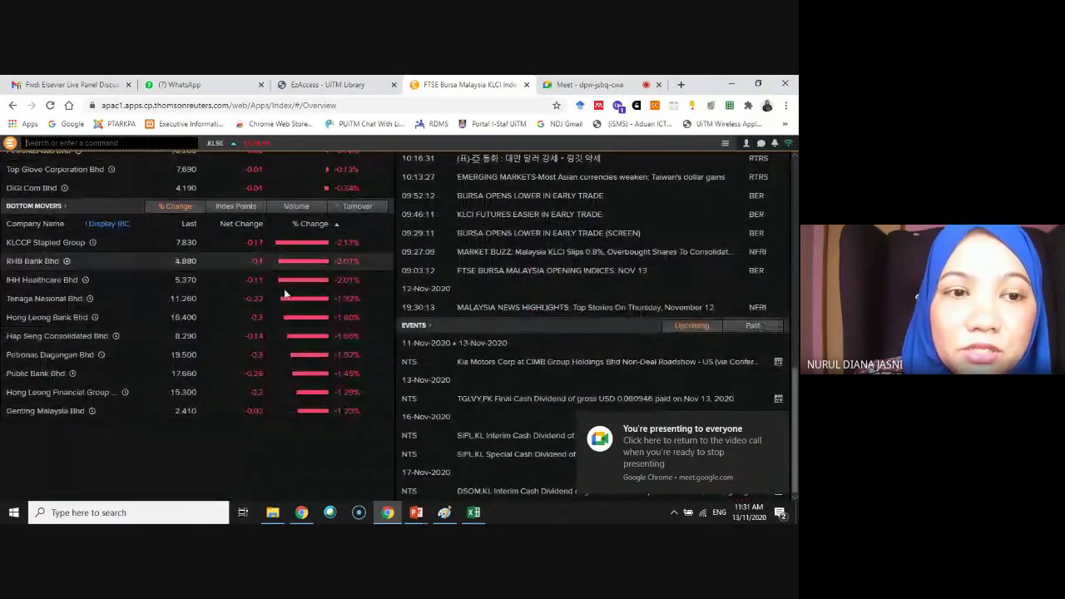
pyautogui.scroll(1, 228, 331)
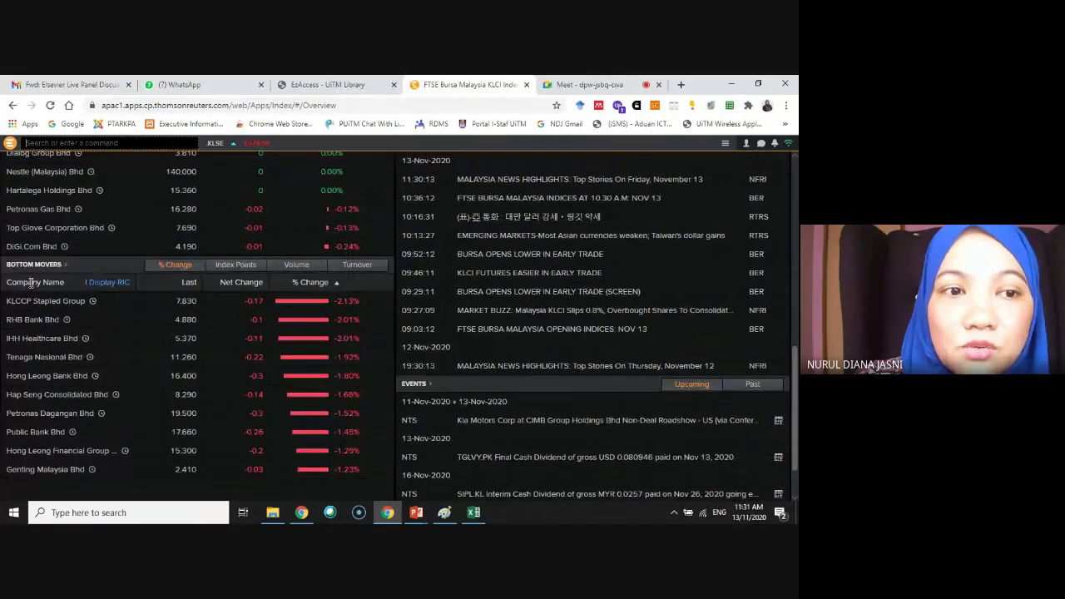
pyautogui.scroll(-1, 499, 362)
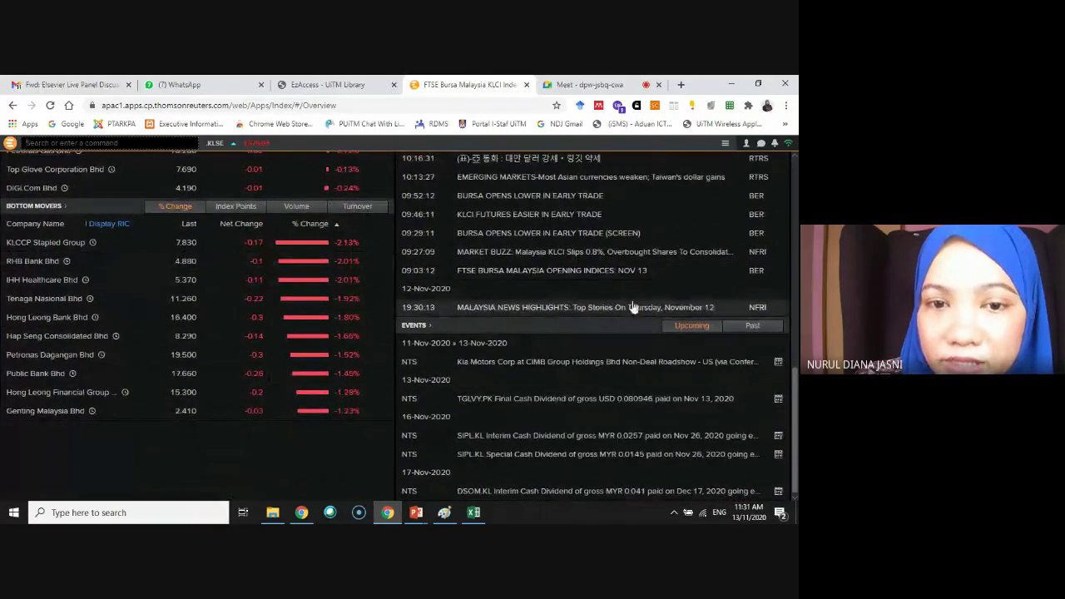
pyautogui.scroll(6, 618, 447)
pyautogui.scroll(4, 619, 449)
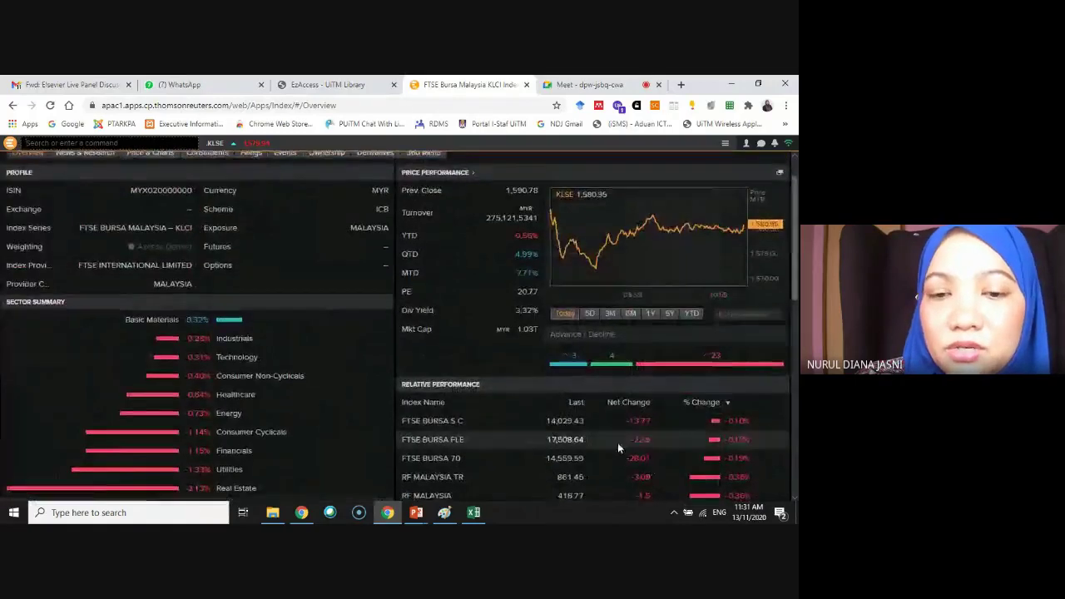
pyautogui.scroll(-7, 617, 442)
pyautogui.scroll(10, 618, 447)
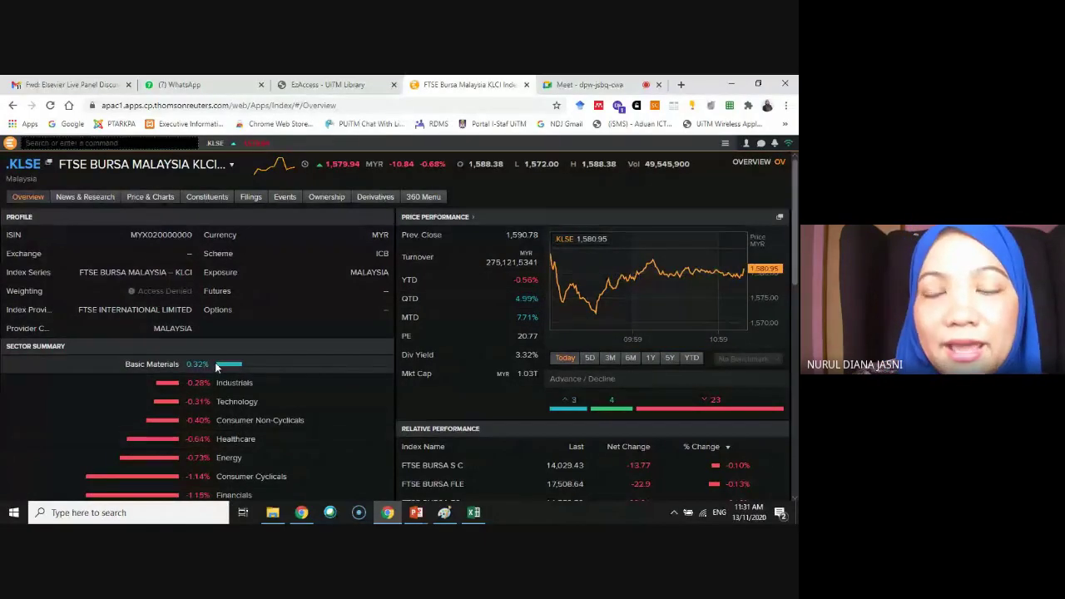
# Browse the Company category of Eikon apps, from Company Overview and Key Stats to Ownership and Segments.
pyautogui.click(10, 144)
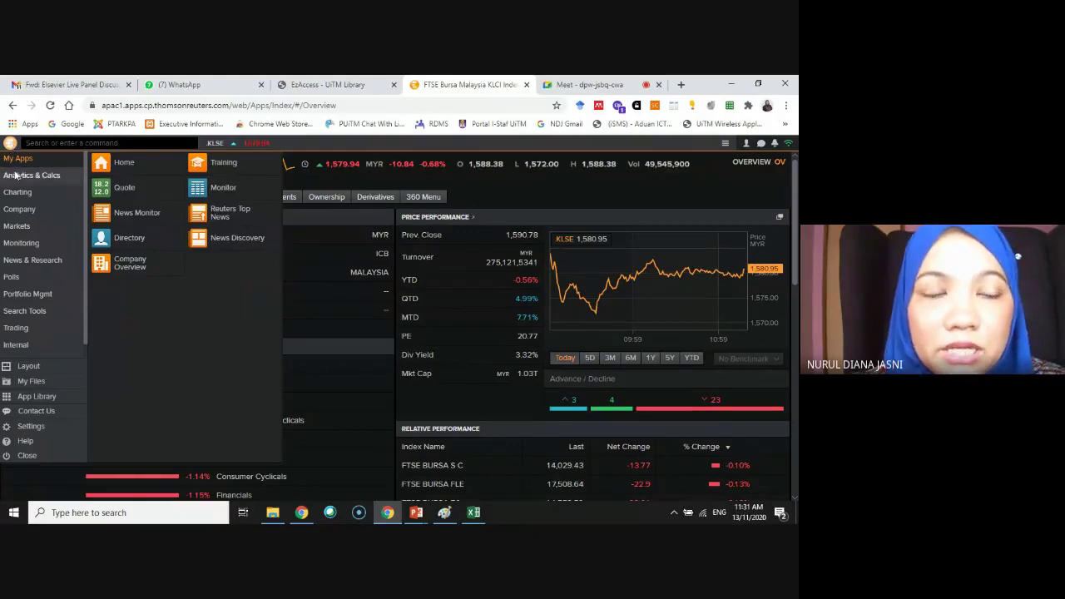
pyautogui.click(22, 214)
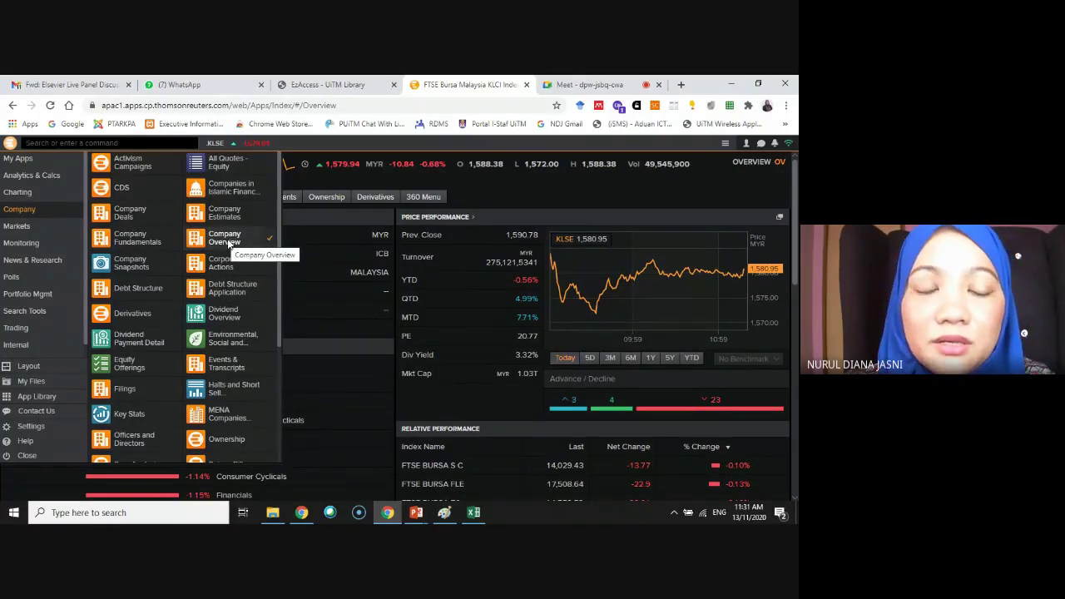
pyautogui.scroll(-1, 230, 249)
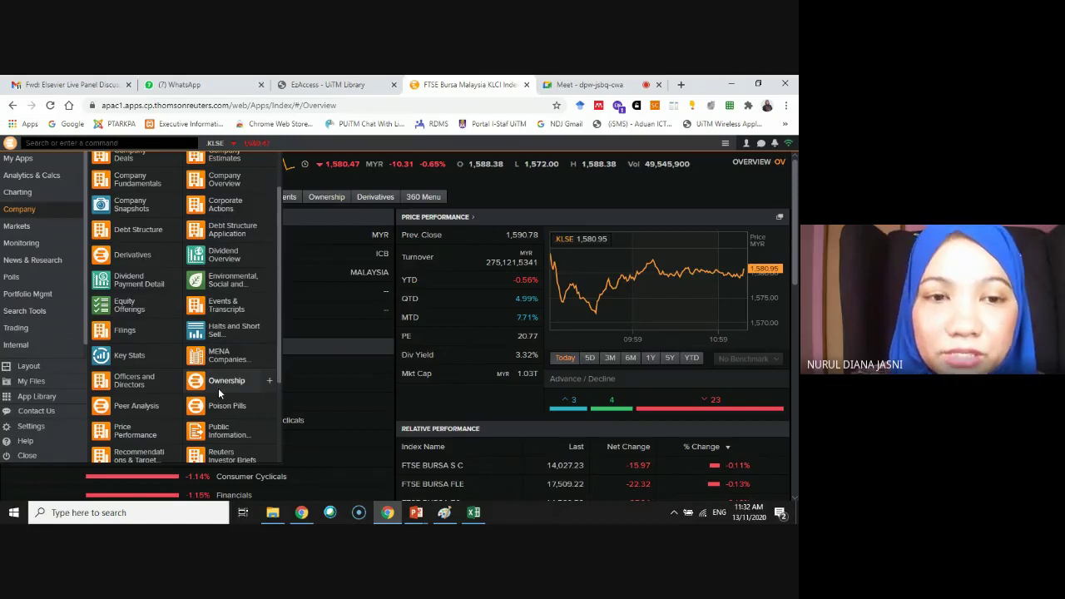
pyautogui.scroll(-2, 218, 388)
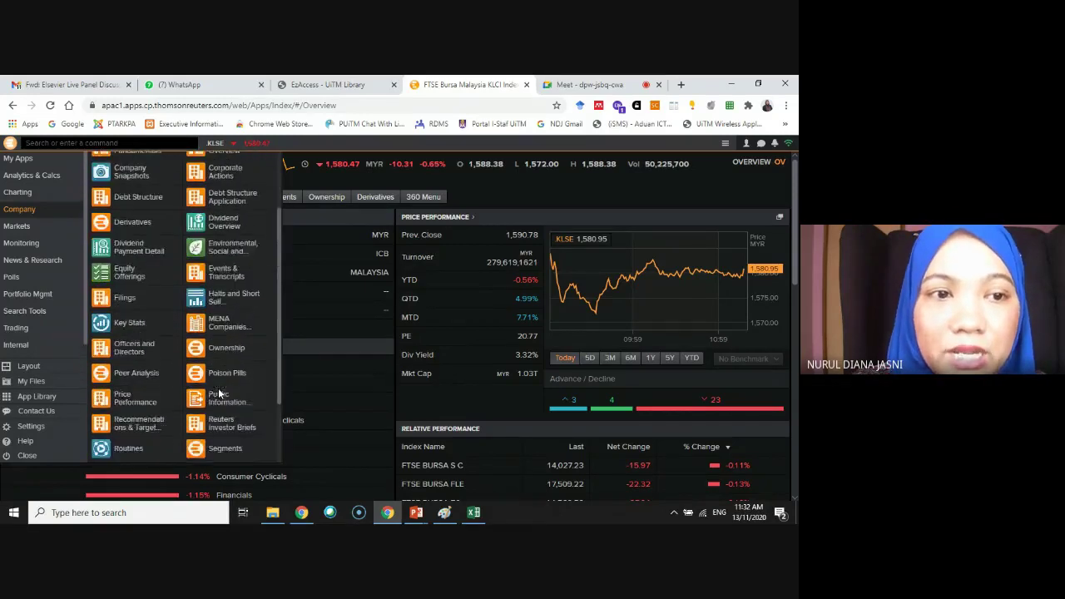
pyautogui.scroll(1, 218, 387)
# Open Countries & Regions from the Markets category of apps and view the ASEAN region's overview.
pyautogui.click(20, 228)
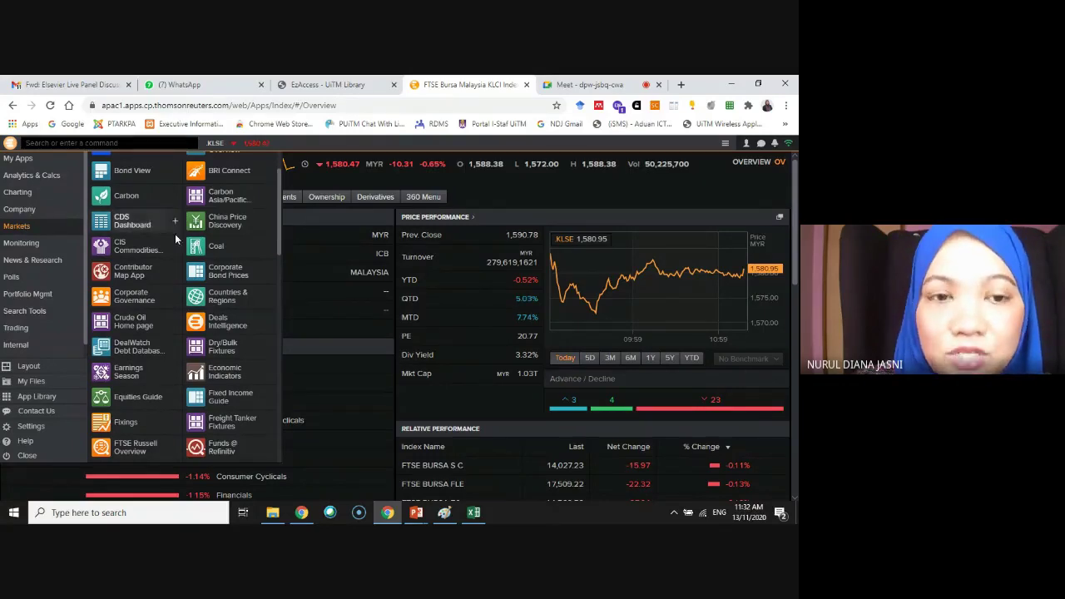
pyautogui.click(224, 296)
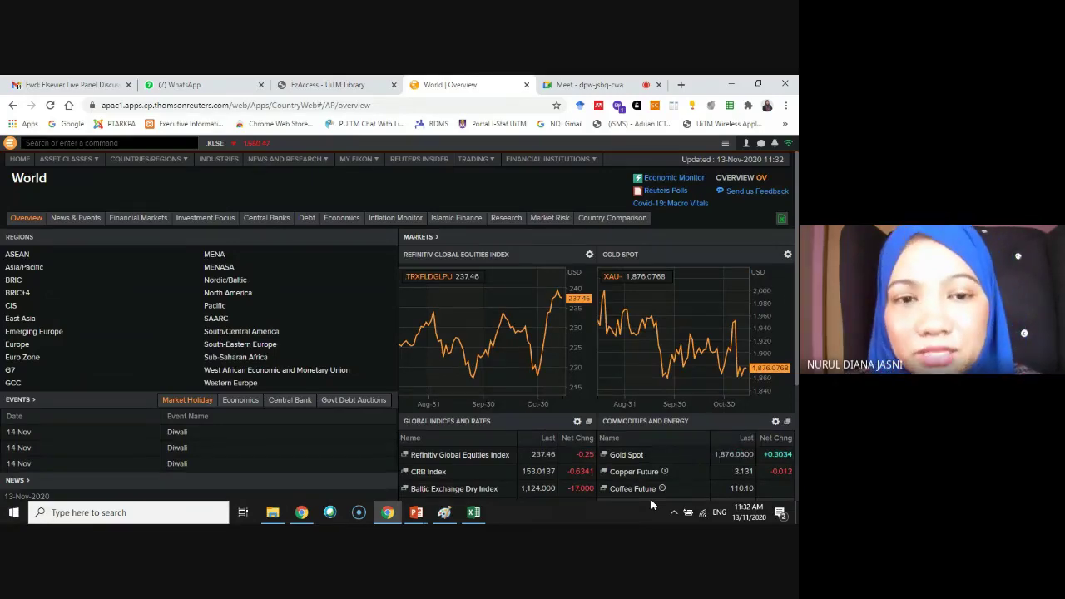
pyautogui.click(15, 256)
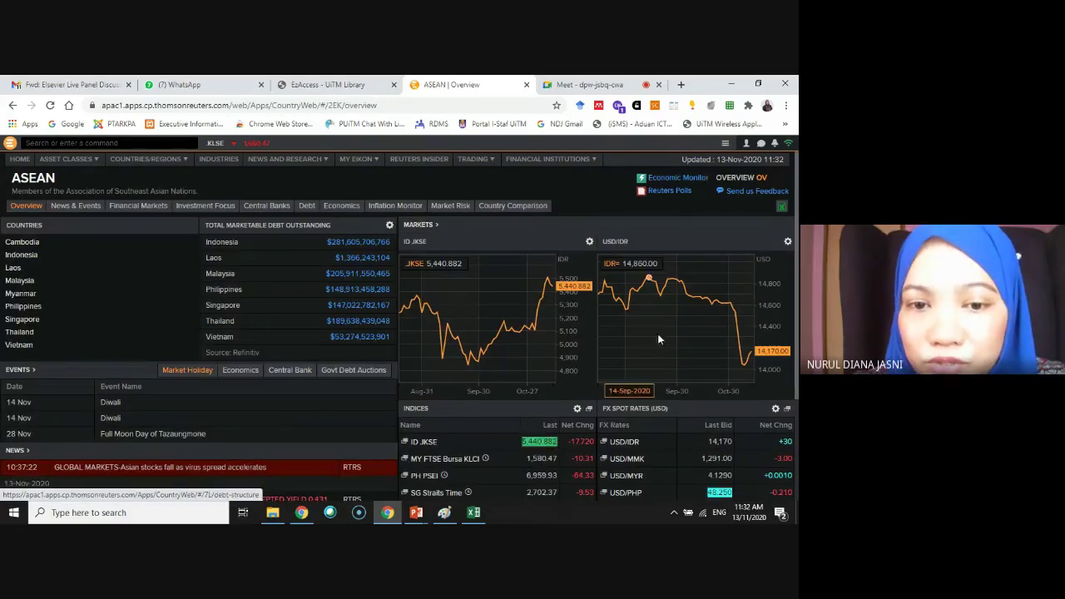
pyautogui.scroll(-2, 661, 362)
pyautogui.scroll(-1, 661, 358)
pyautogui.scroll(4, 661, 357)
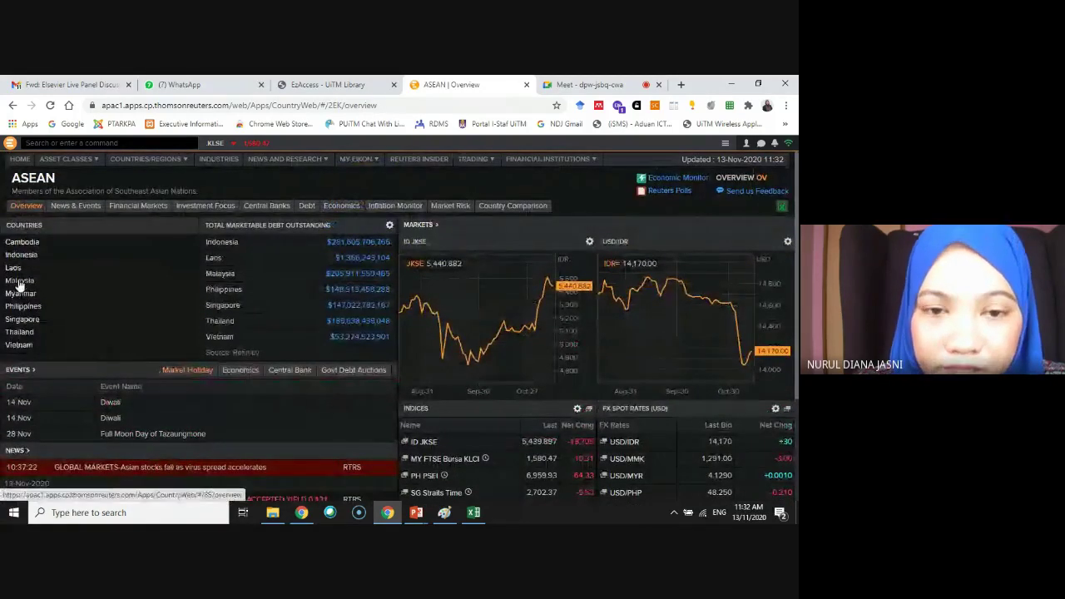
# Open Malaysia's country overview and review its fact sheet, market instruments, FX rates and key economic indicators.
pyautogui.click(20, 282)
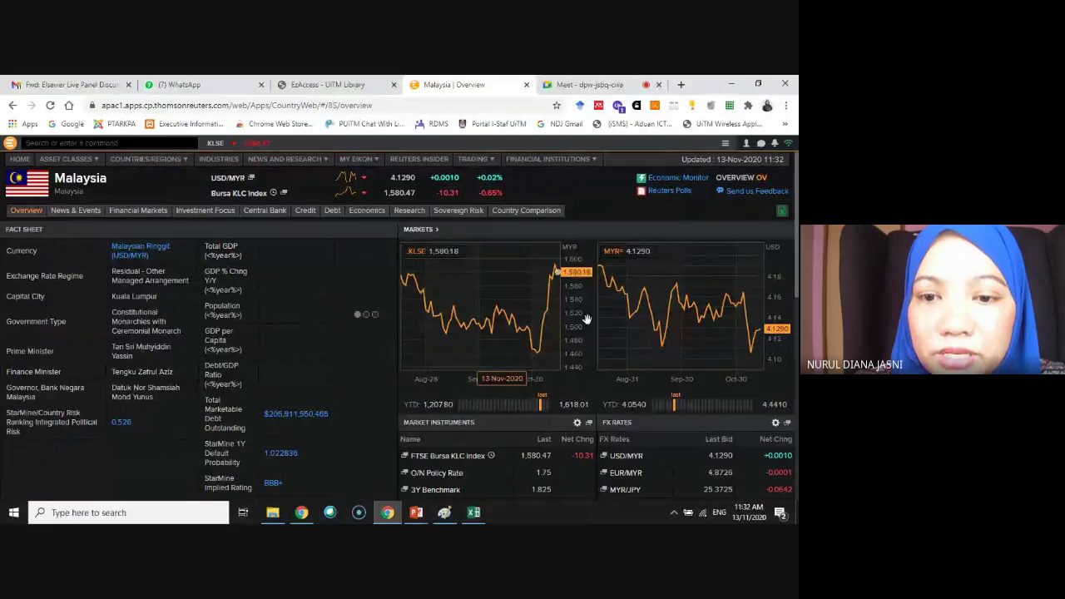
pyautogui.scroll(-1, 635, 334)
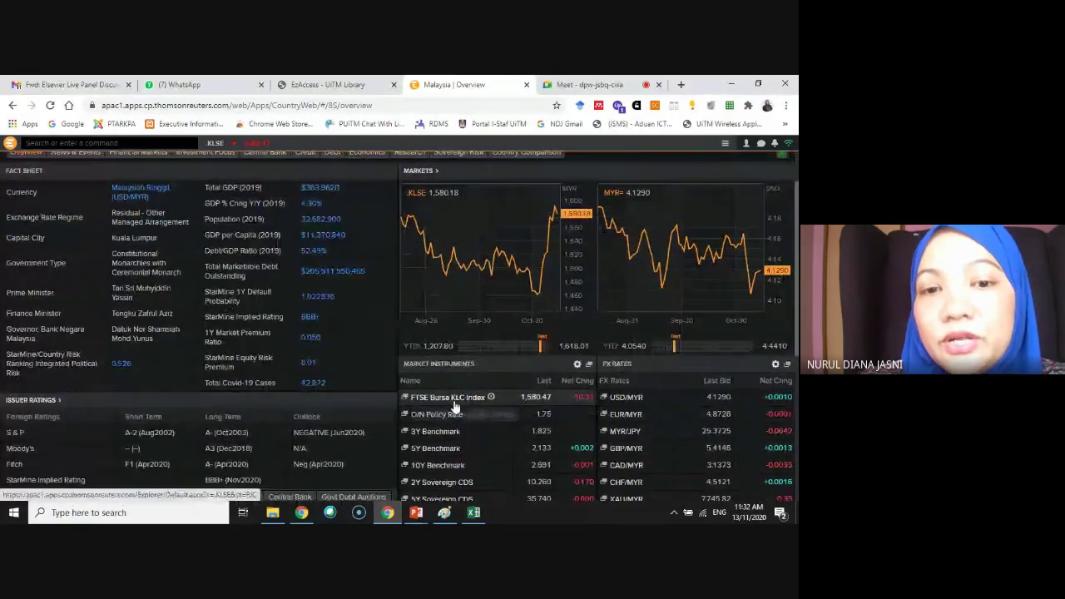
pyautogui.scroll(-1, 456, 406)
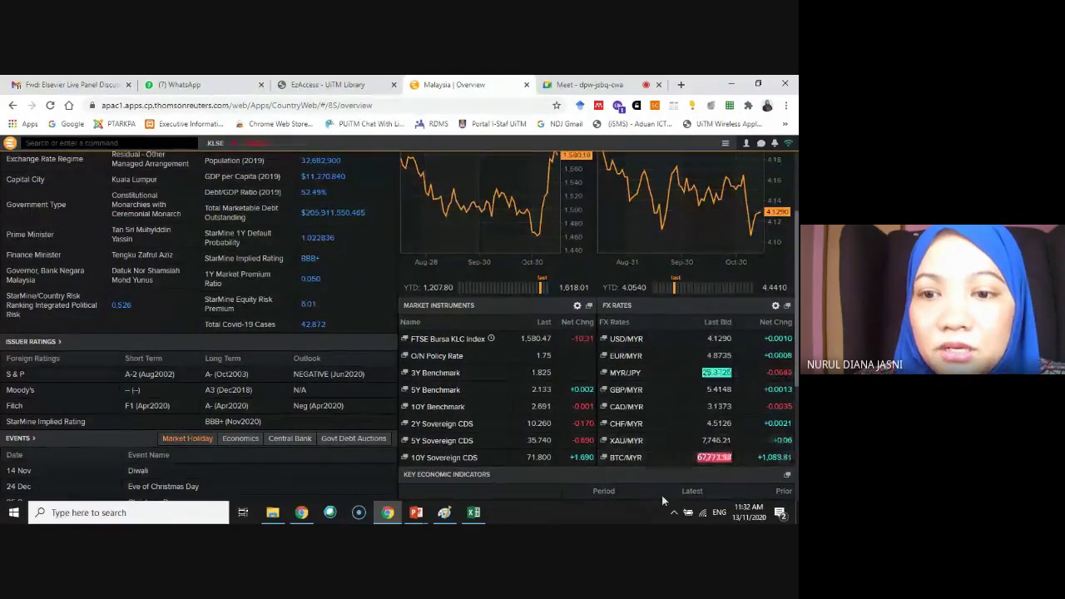
pyautogui.scroll(-3, 662, 495)
pyautogui.scroll(-3, 661, 495)
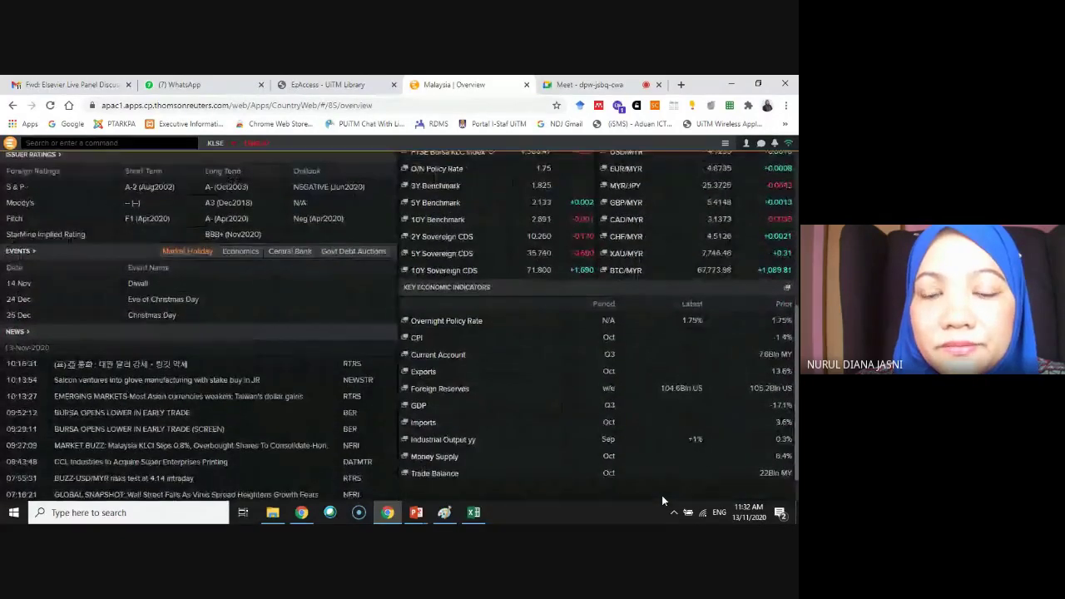
# Open the overview of Malaysia's financial markets.
pyautogui.scroll(9, 661, 494)
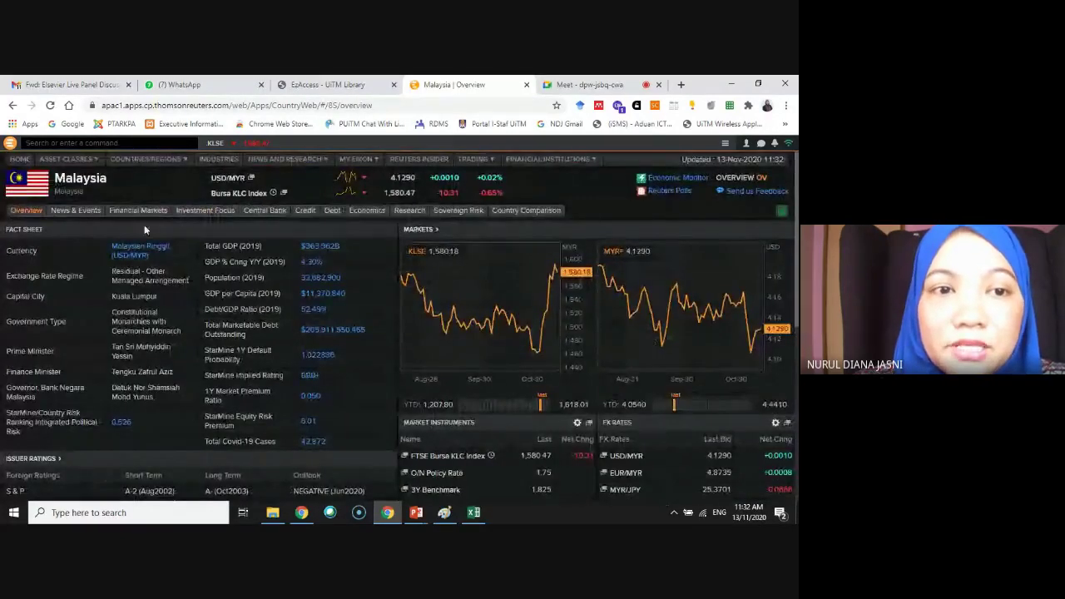
pyautogui.moveTo(143, 214)
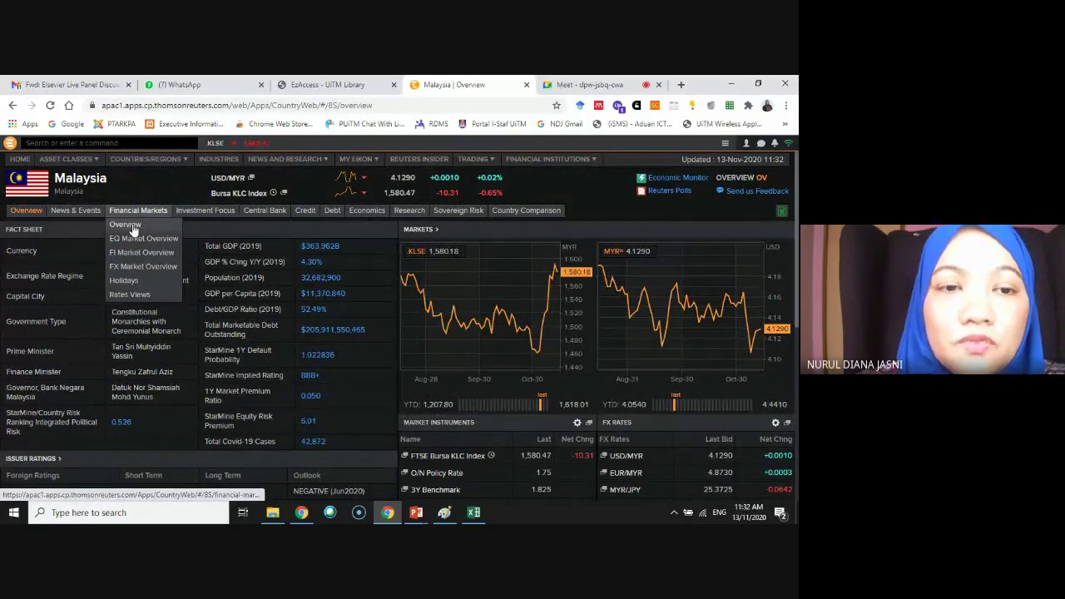
pyautogui.click(132, 224)
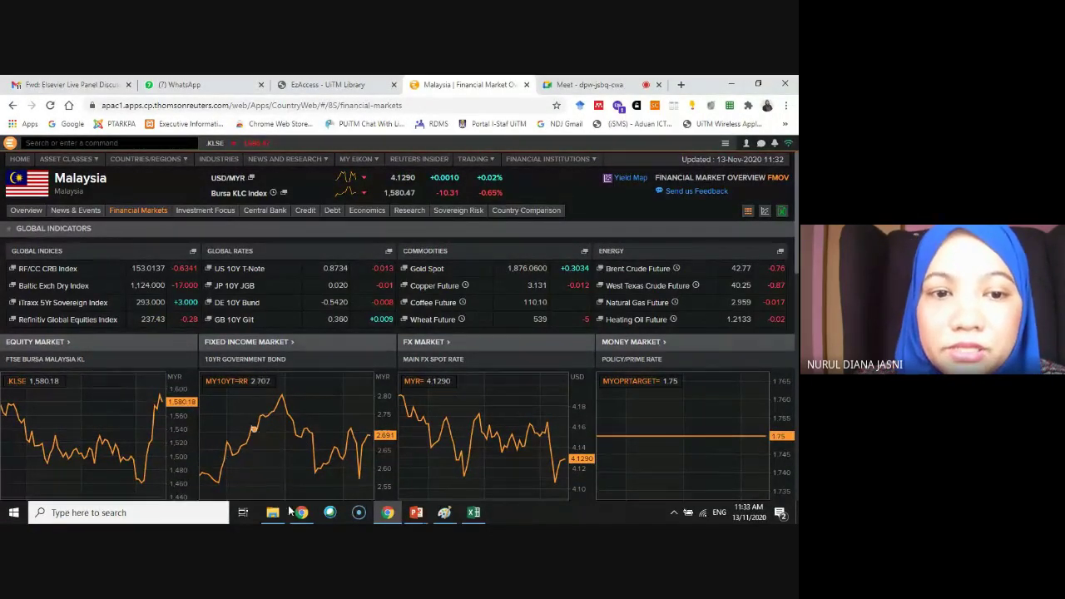
# Download Malaysia's financial market overview to Excel, and open the downloaded workbook full-screen with editing enabled.
pyautogui.moveTo(470, 517)
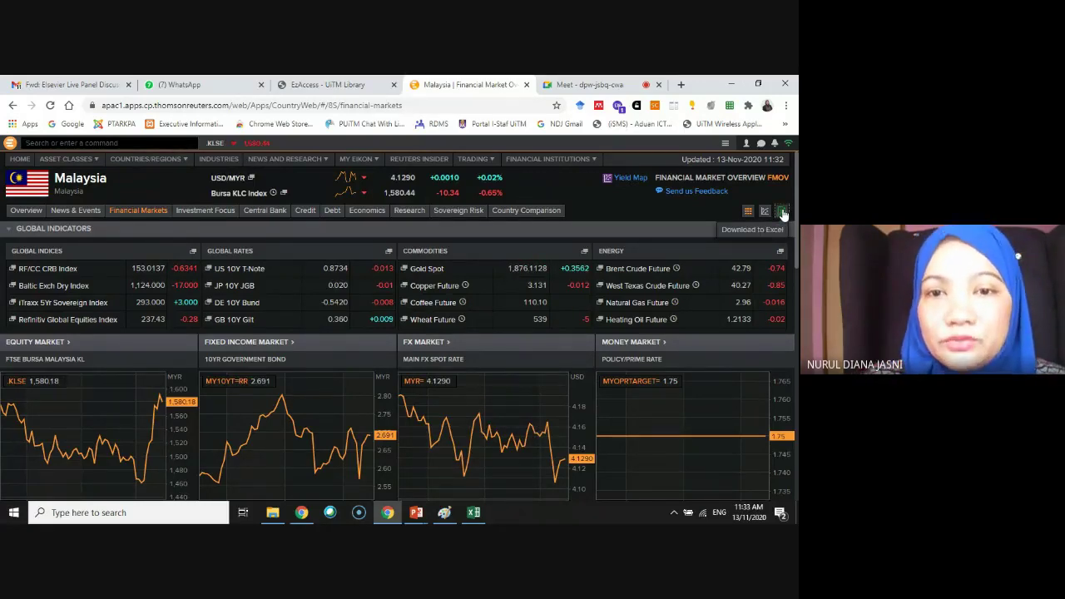
pyautogui.click(782, 212)
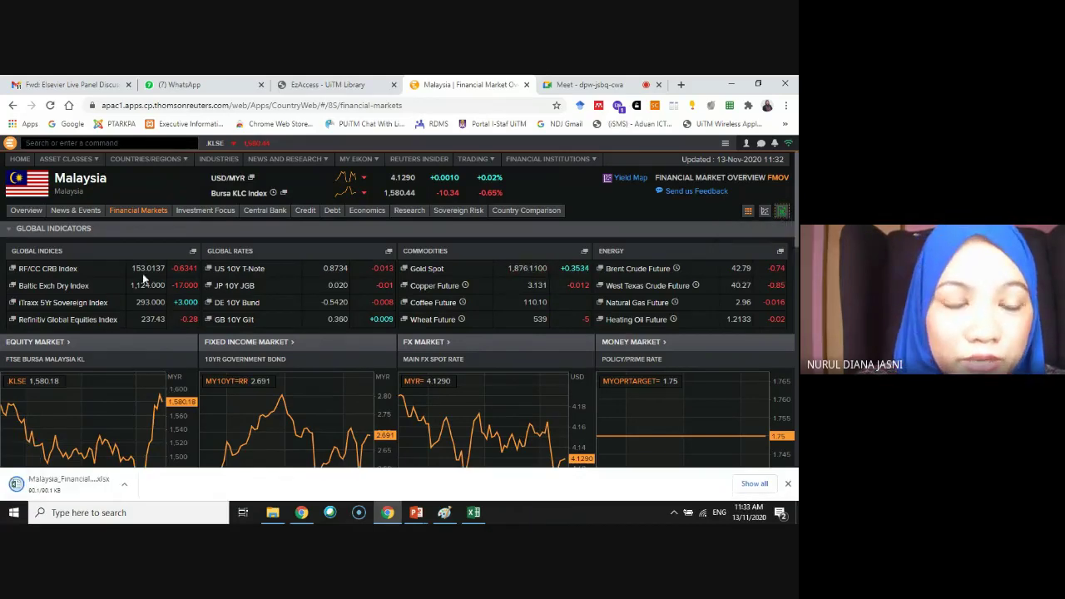
pyautogui.click(59, 485)
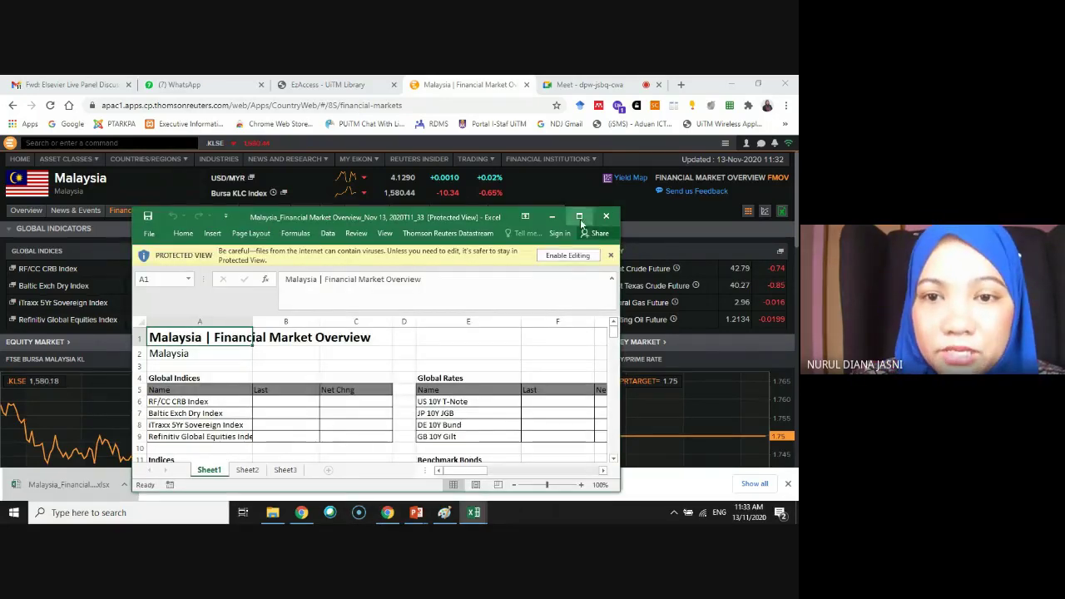
pyautogui.click(579, 217)
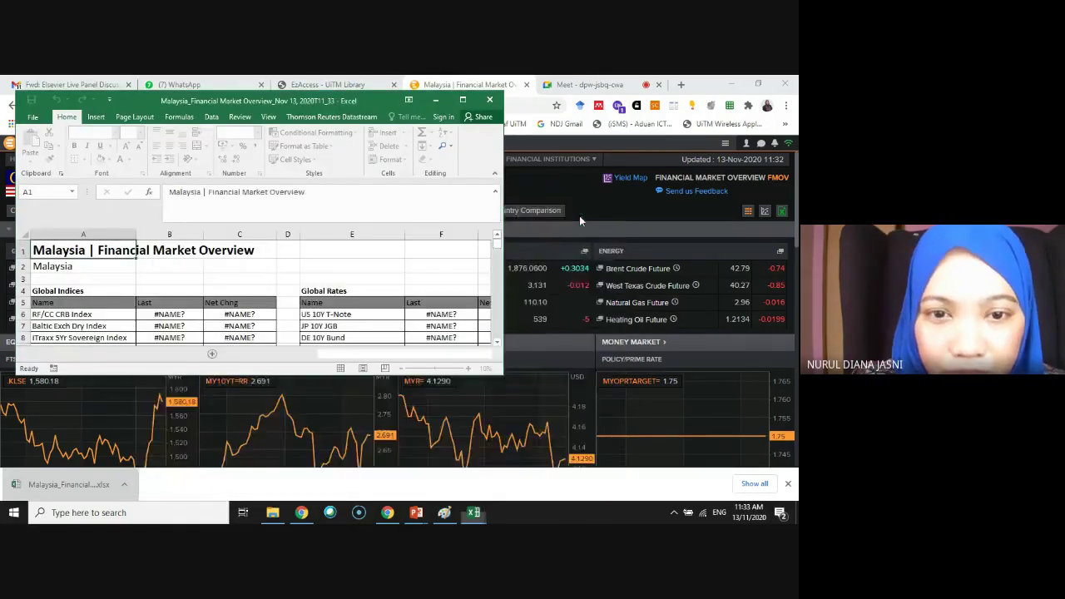
pyautogui.click(462, 99)
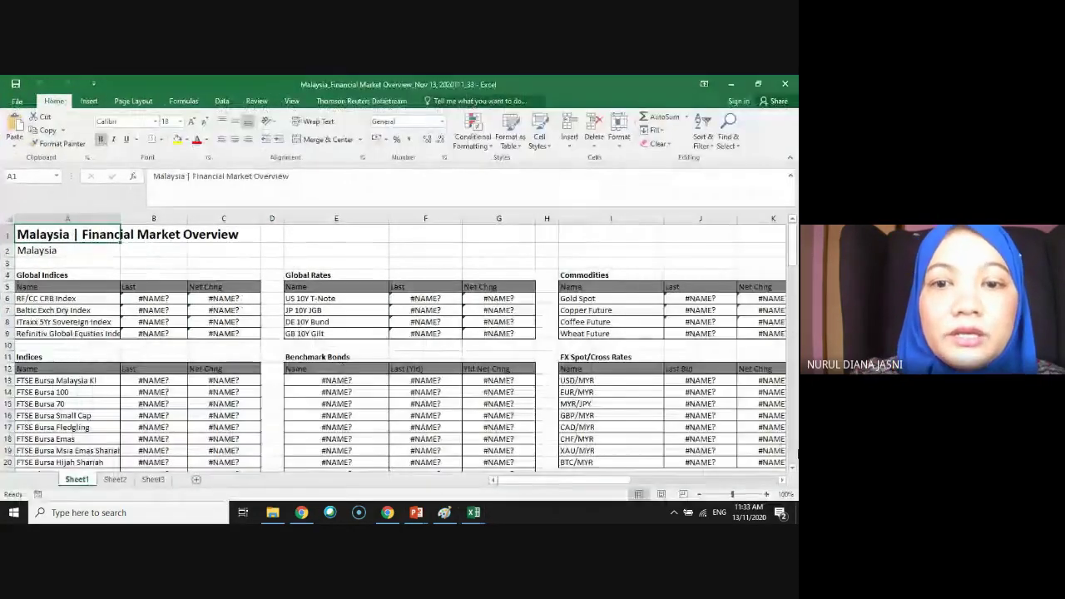
# Widen column B of the Malaysia workbook and inspect the error options for the RF/CC CRB Index's Last value.
pyautogui.scroll(-2, 640, 429)
pyautogui.scroll(2, 641, 430)
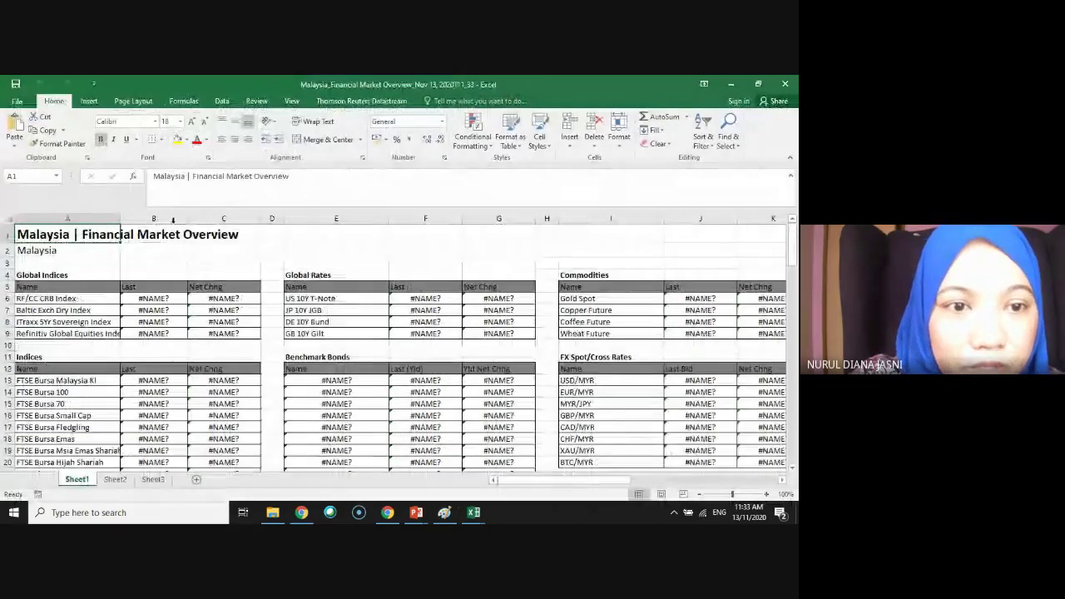
pyautogui.moveTo(188, 214); pyautogui.dragTo(204, 214)
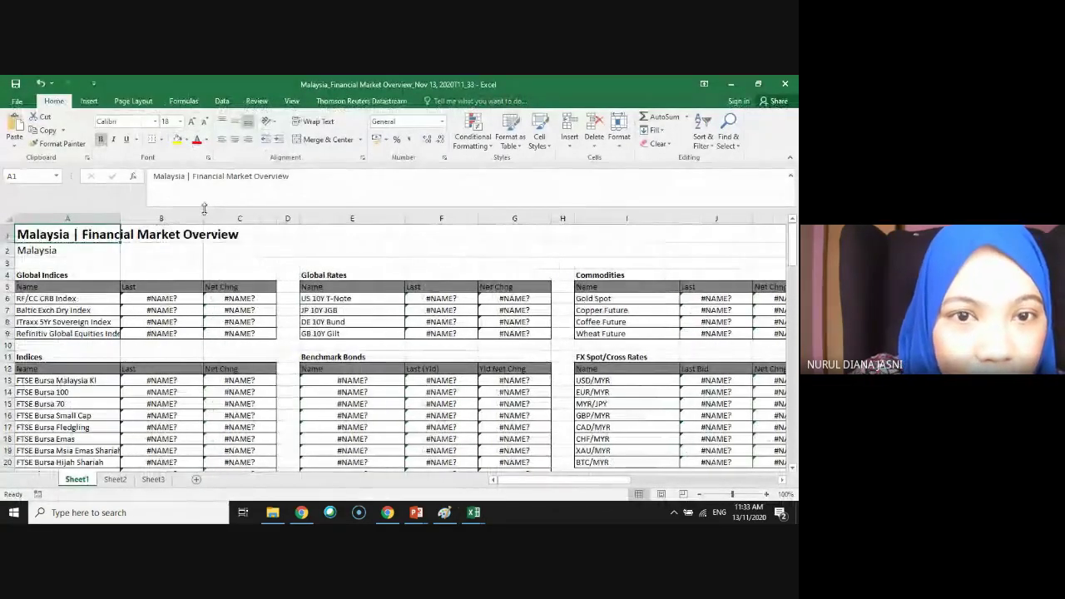
pyautogui.click(172, 298)
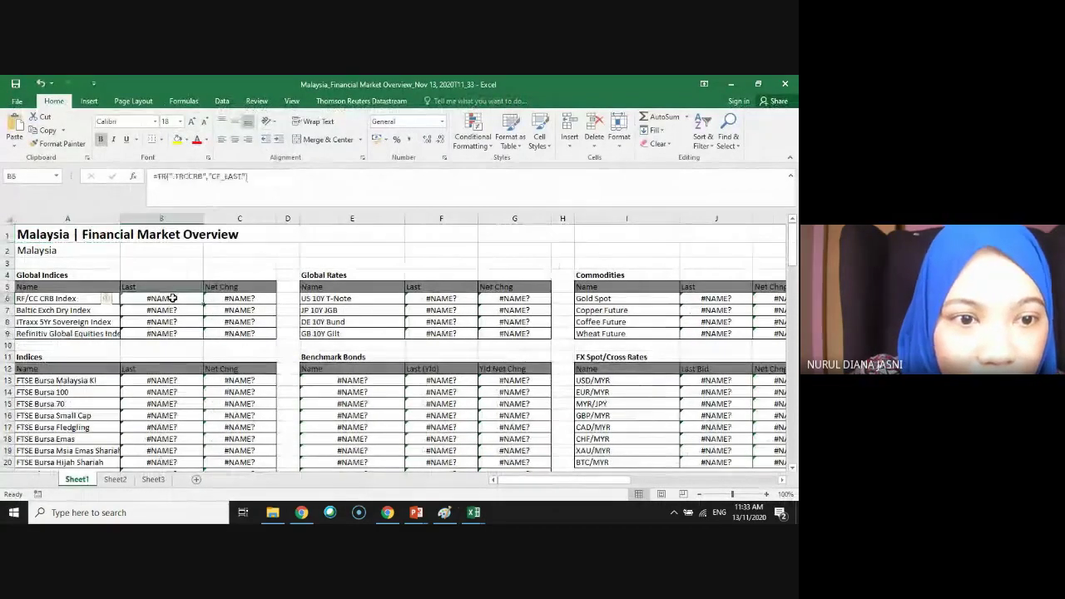
pyautogui.click(115, 301)
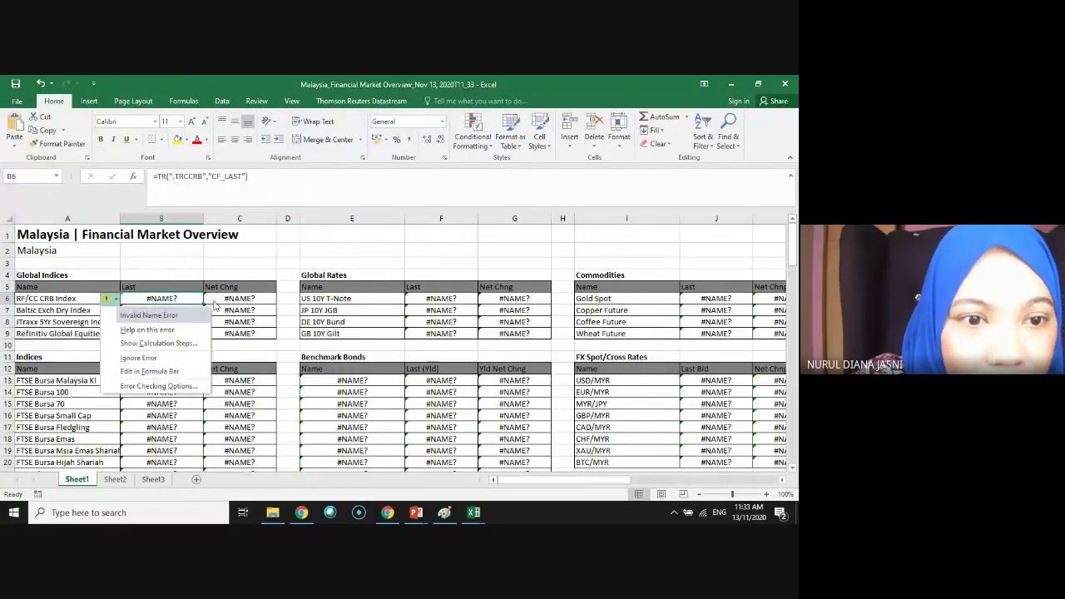
pyautogui.click(186, 302)
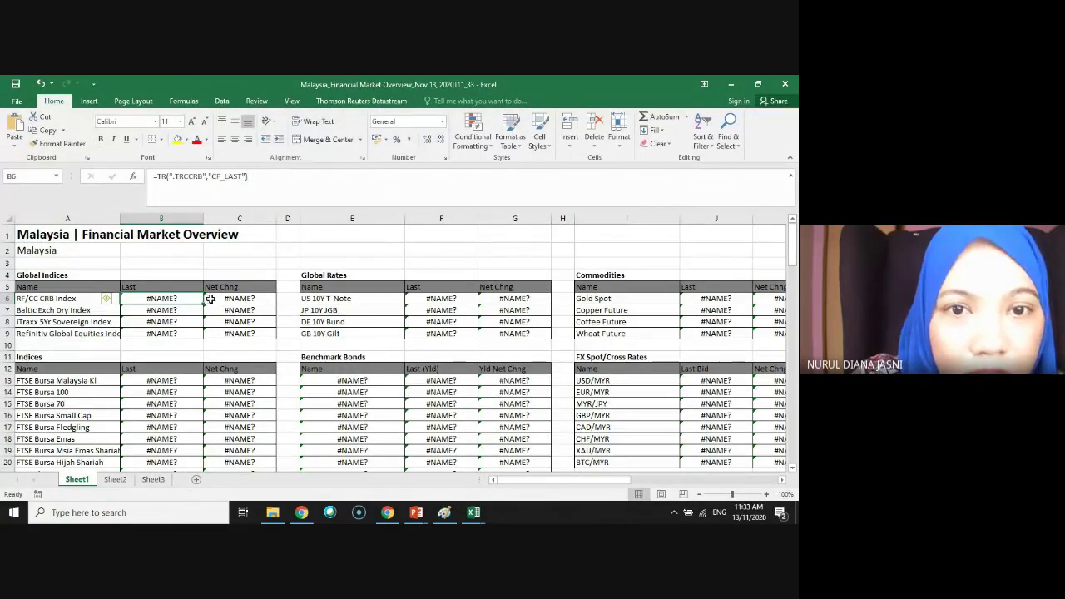
# Apply the Currency number format to cell B6, the Last value of RF/CC CRB Index.
pyautogui.click(442, 121)
pyautogui.click(442, 121)
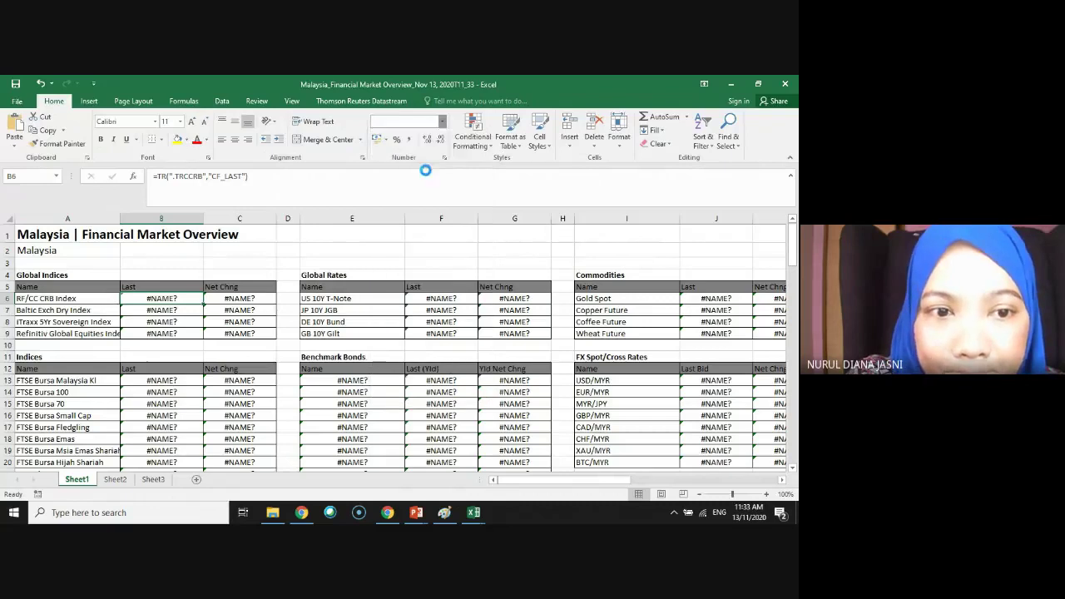
pyautogui.click(444, 122)
pyautogui.click(414, 191)
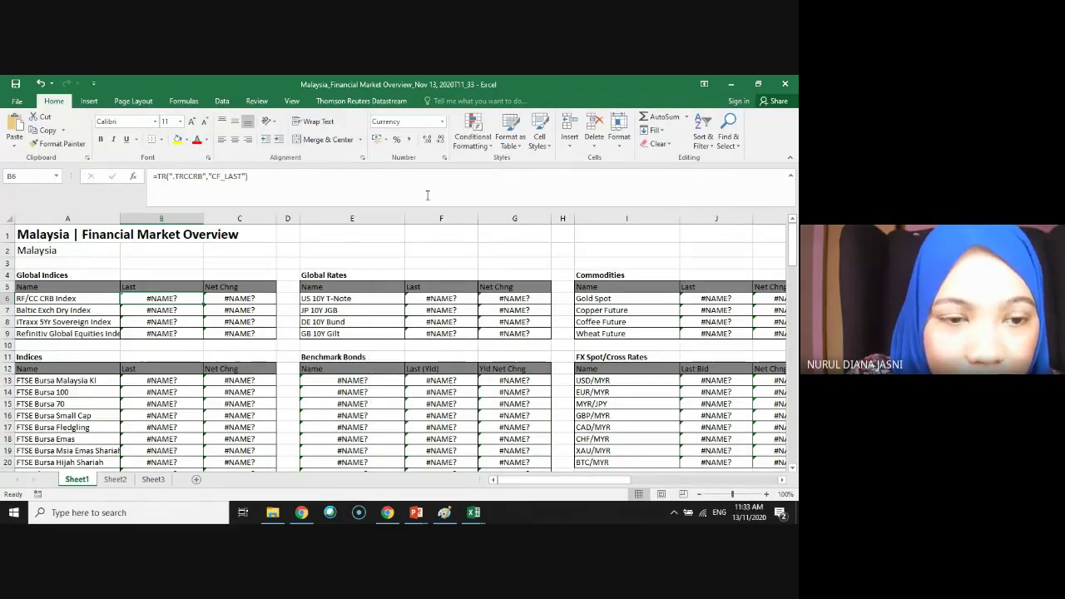
pyautogui.click(211, 254)
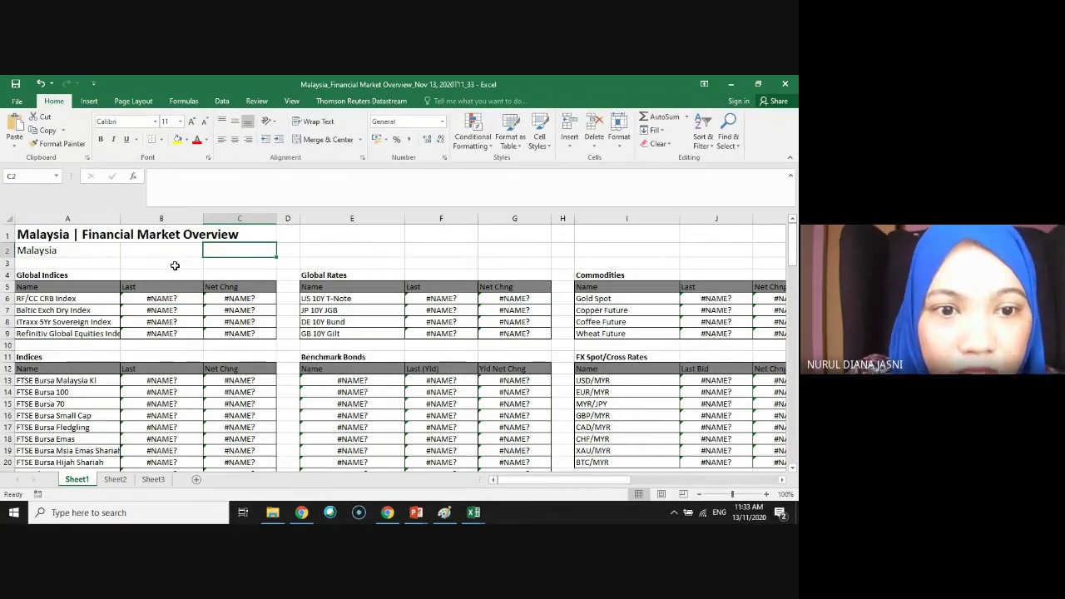
# Look through the remaining market tables on Sheet1, recheck the formula in cell B6, and return to Eikon in the browser.
pyautogui.scroll(-13, 175, 265)
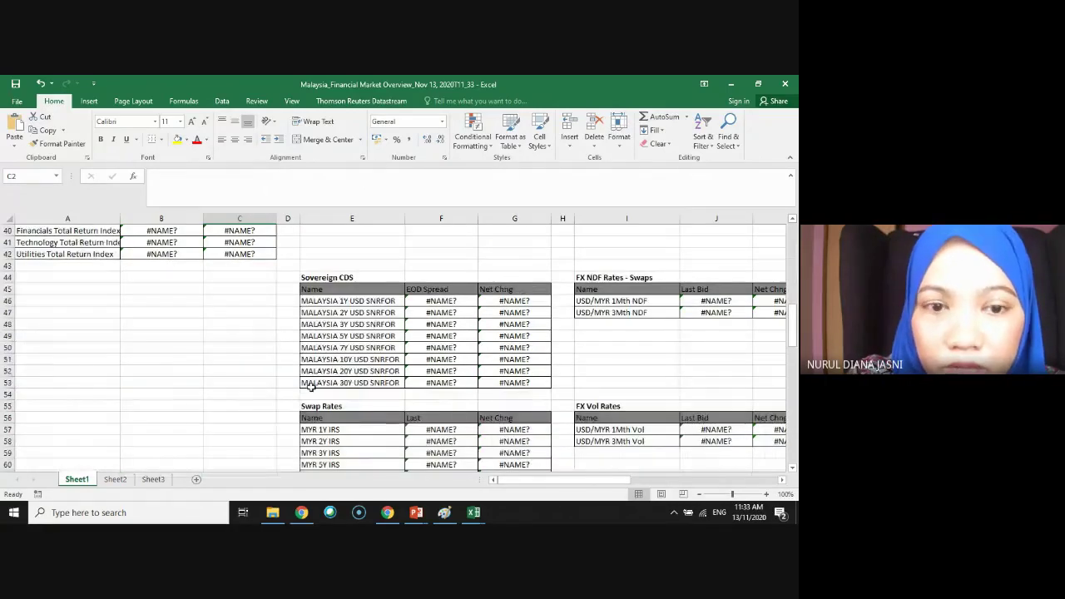
pyautogui.scroll(13, 312, 385)
pyautogui.click(166, 297)
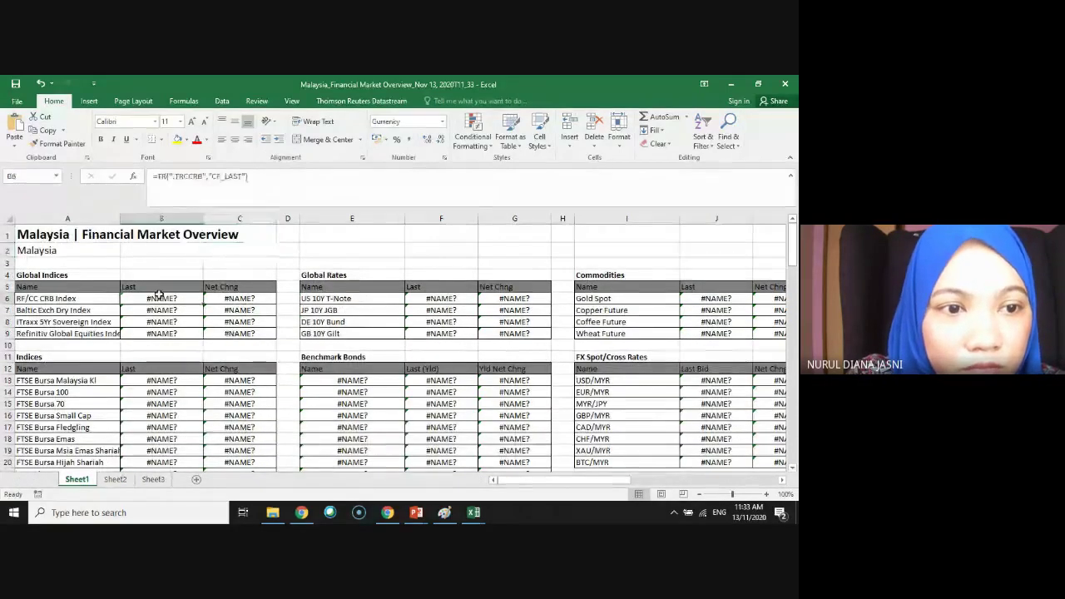
pyautogui.click(732, 85)
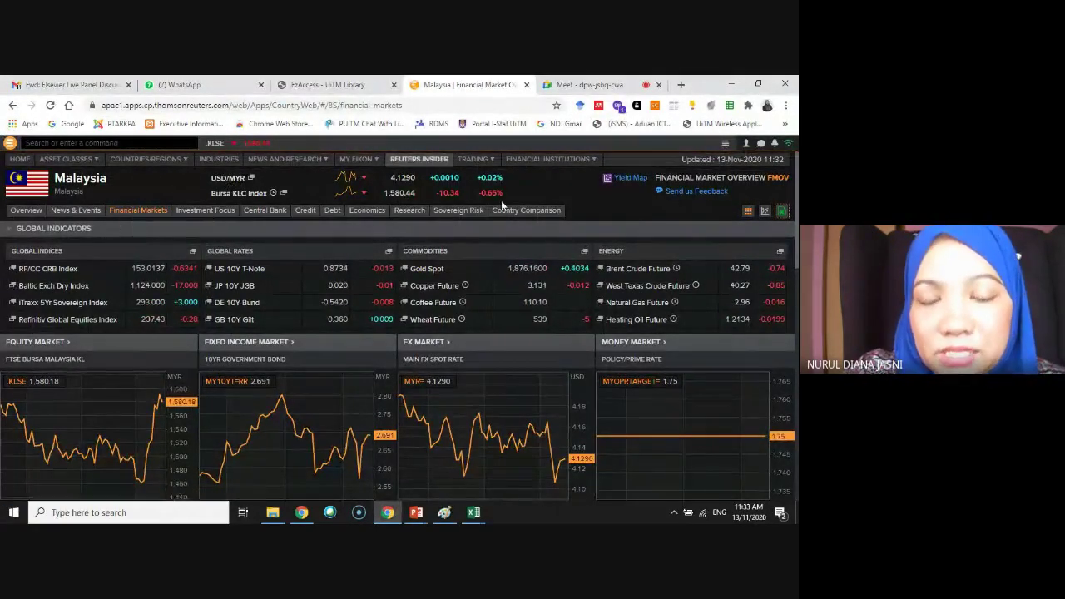
# Open the Industries app and show the Healthcare sector overview for Malaysia.
pyautogui.click(218, 159)
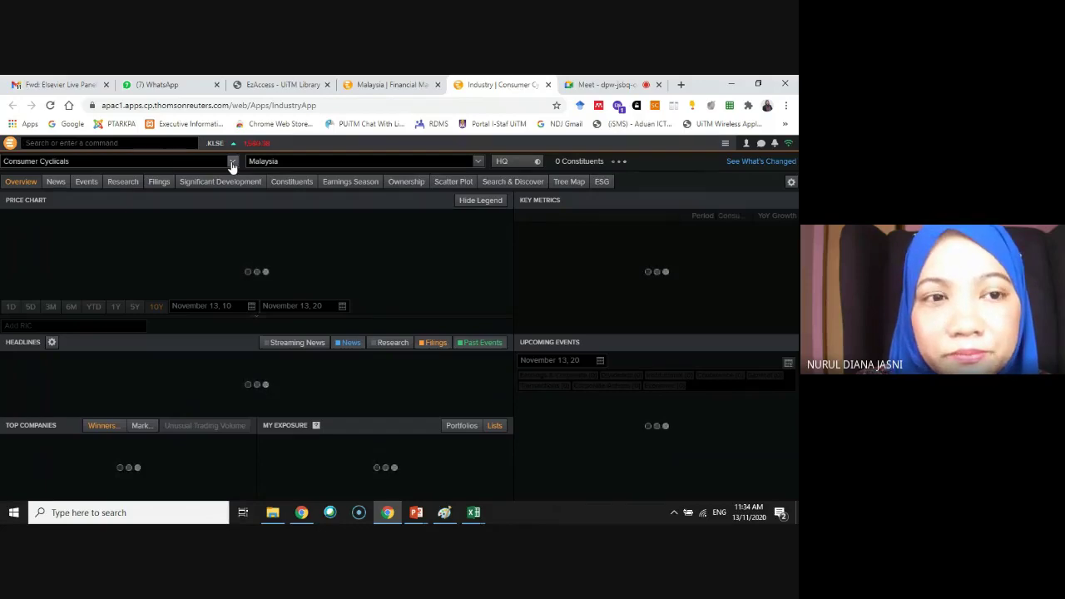
pyautogui.click(233, 162)
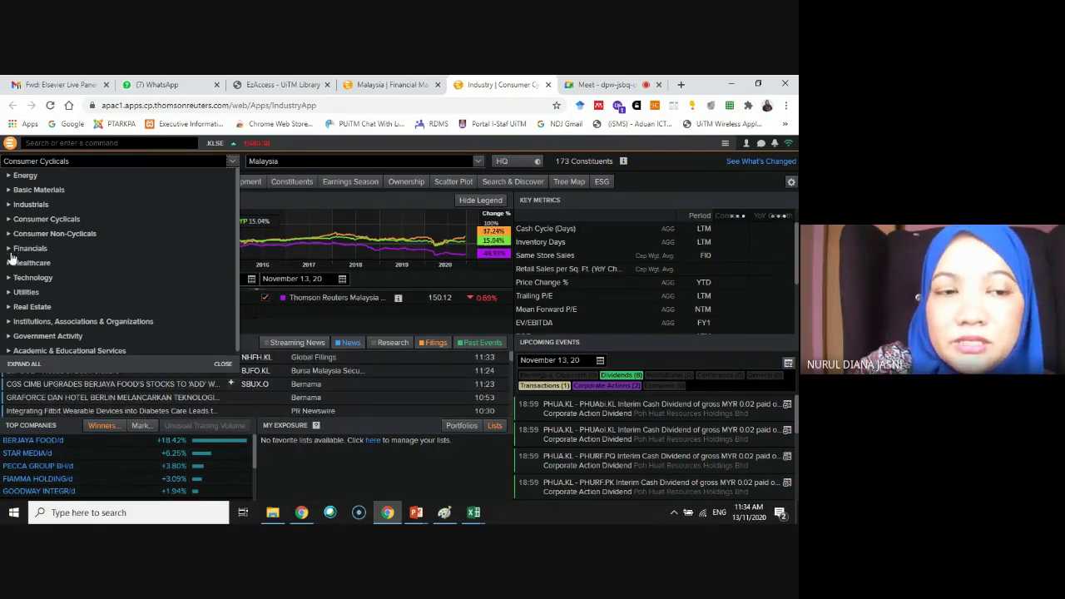
pyautogui.click(9, 278)
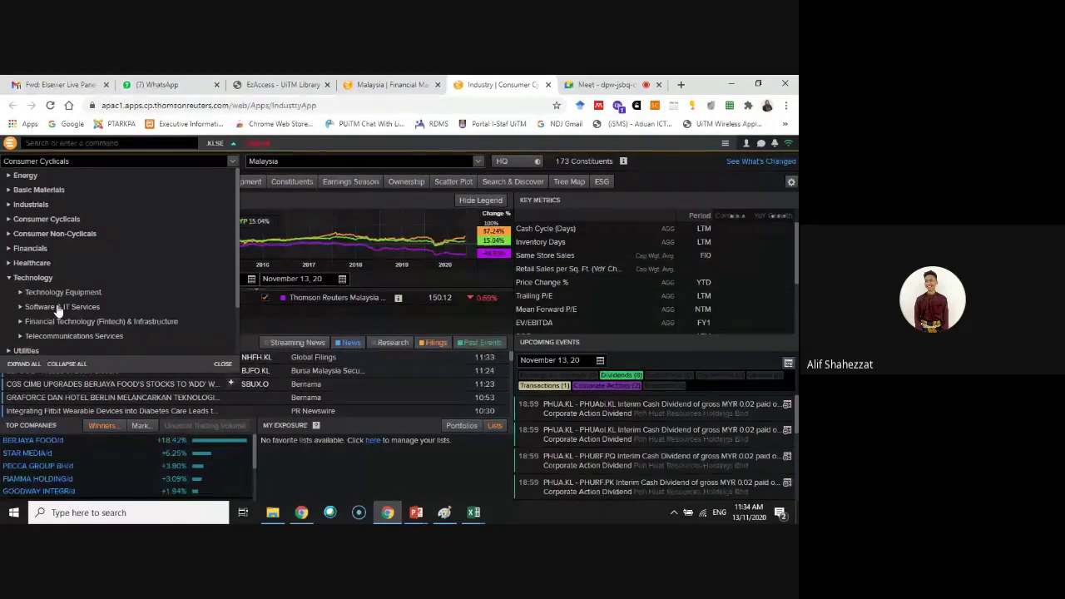
pyautogui.click(30, 263)
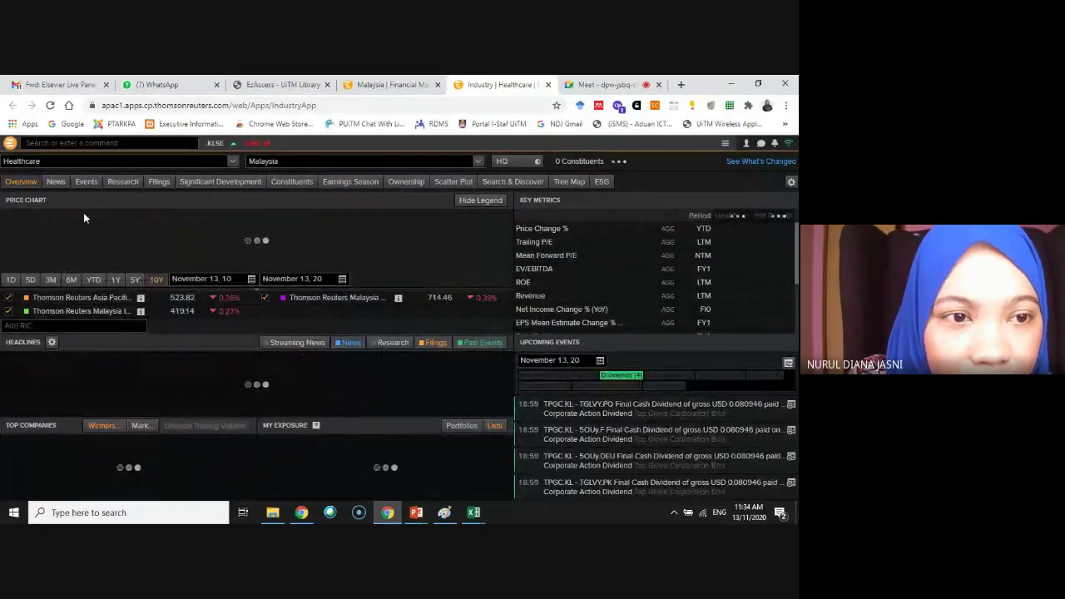
# Narrow the industry to Pharmaceuticals & Medical Research under Healthcare and view the price chart's start and end date choices.
pyautogui.click(233, 161)
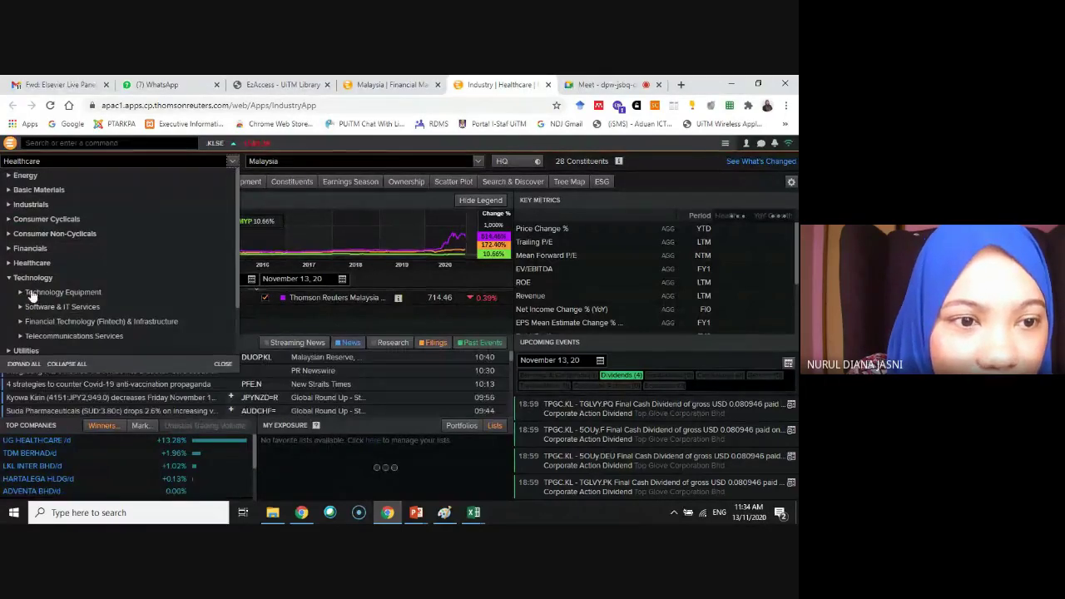
pyautogui.click(10, 262)
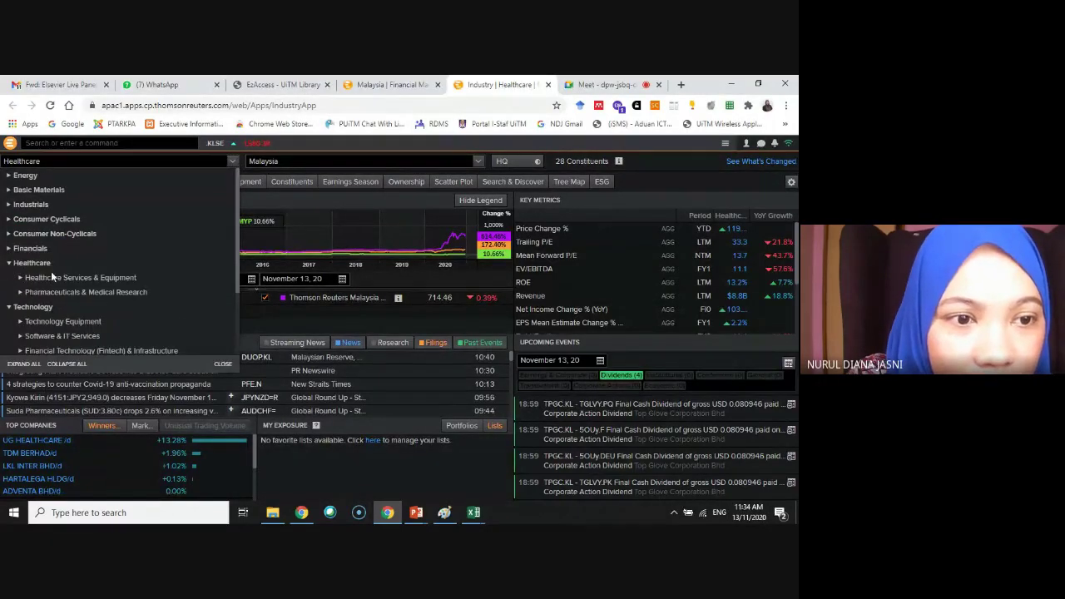
pyautogui.click(84, 293)
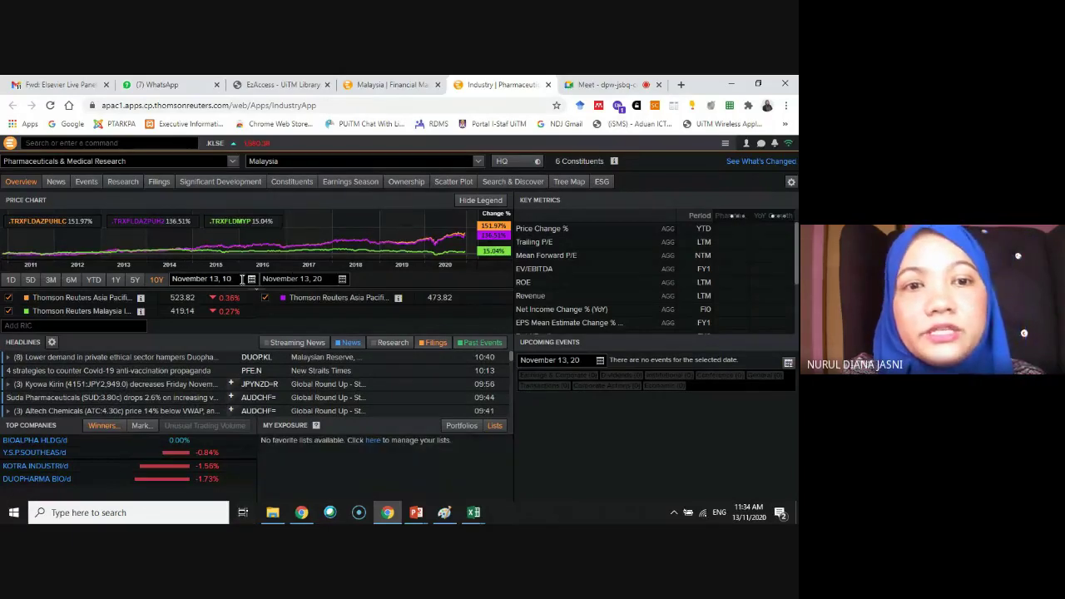
pyautogui.click(242, 280)
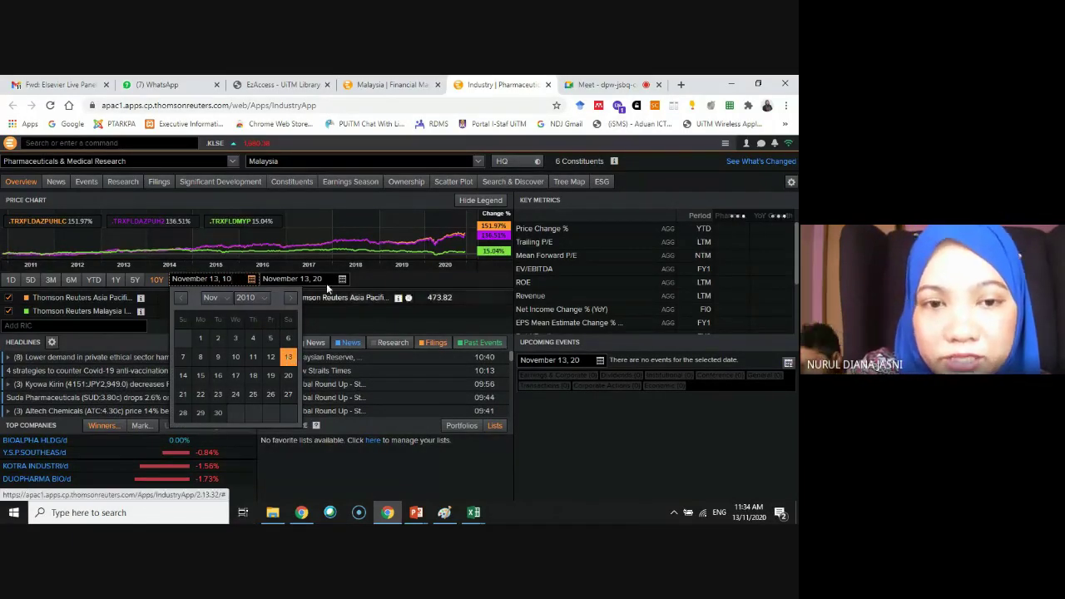
pyautogui.click(326, 278)
pyautogui.click(325, 279)
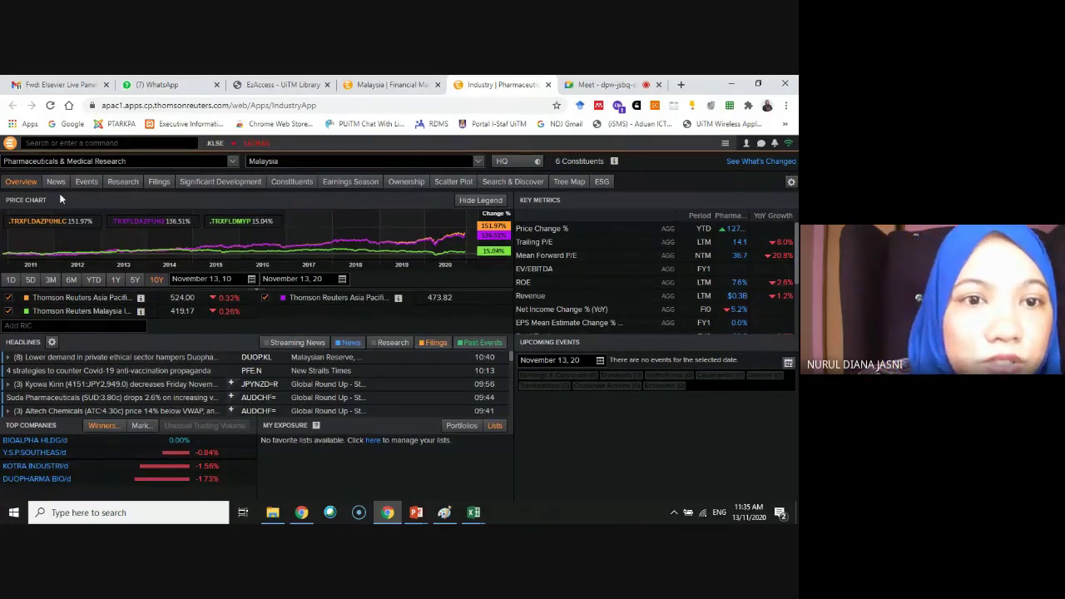
# Find Screener among the Search Tools apps, add it to My Apps and open it.
pyautogui.click(6, 145)
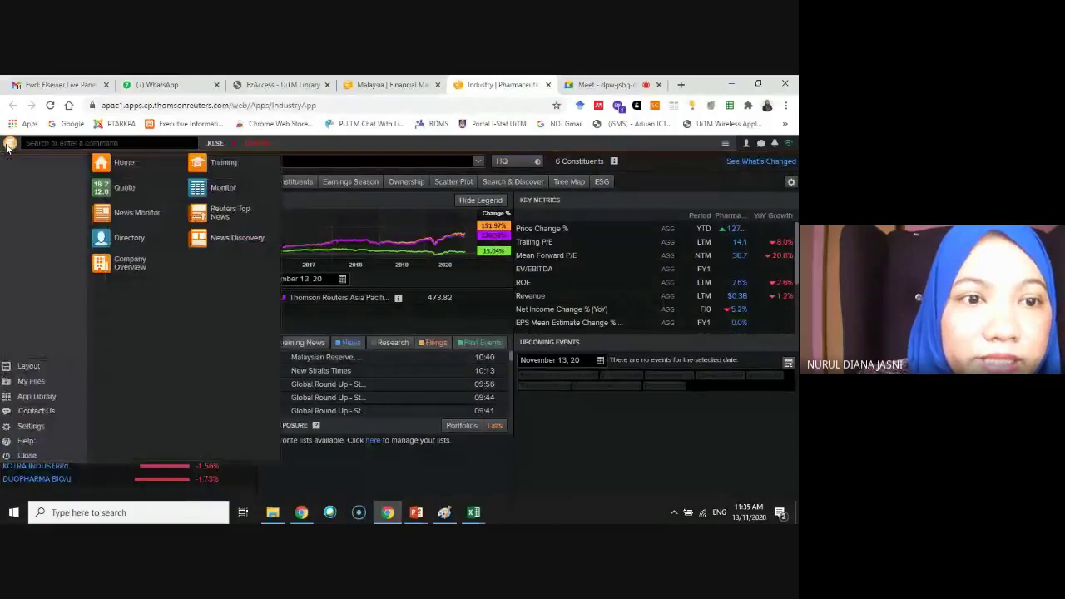
pyautogui.click(9, 312)
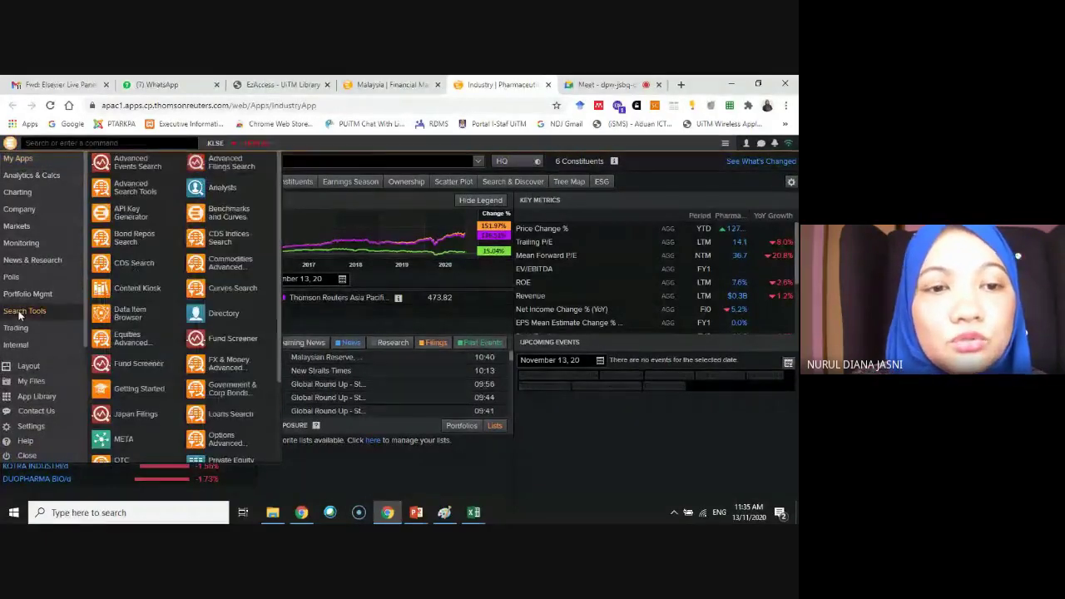
pyautogui.scroll(-1, 251, 345)
pyautogui.scroll(-1, 252, 347)
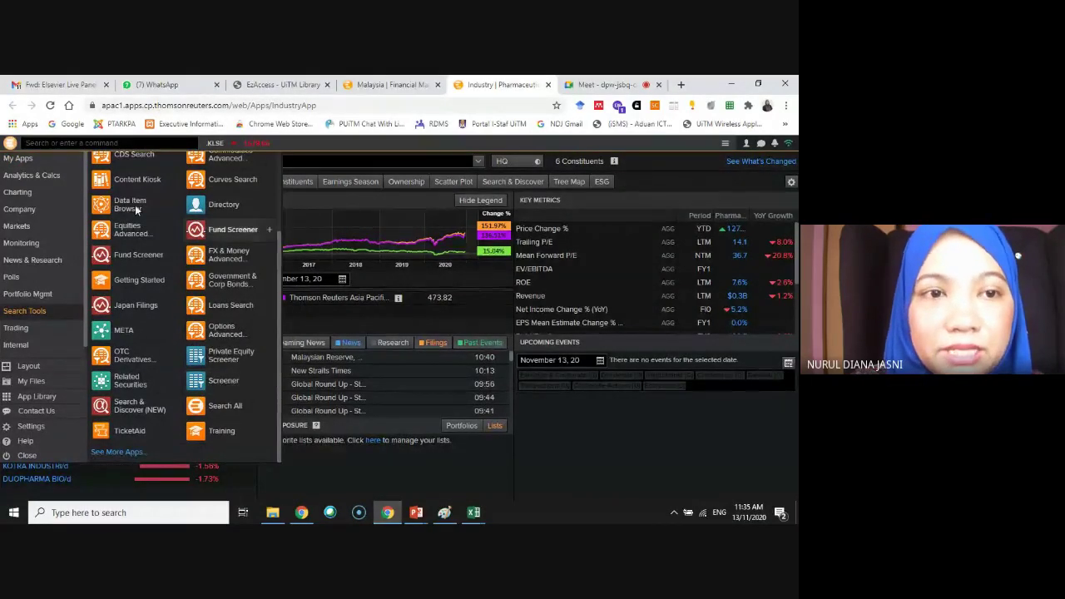
pyautogui.click(18, 163)
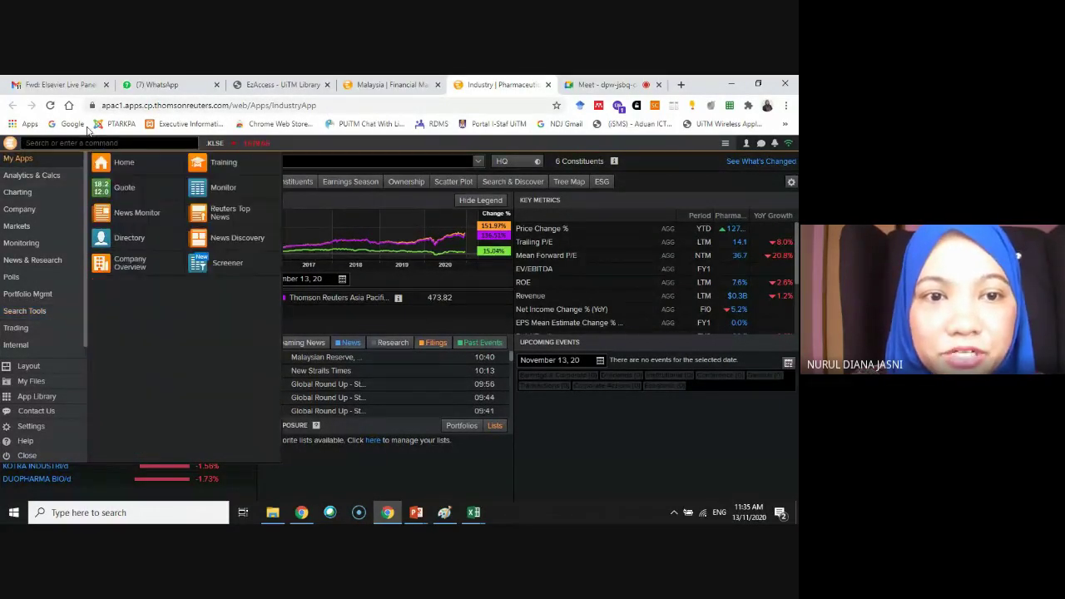
pyautogui.click(203, 266)
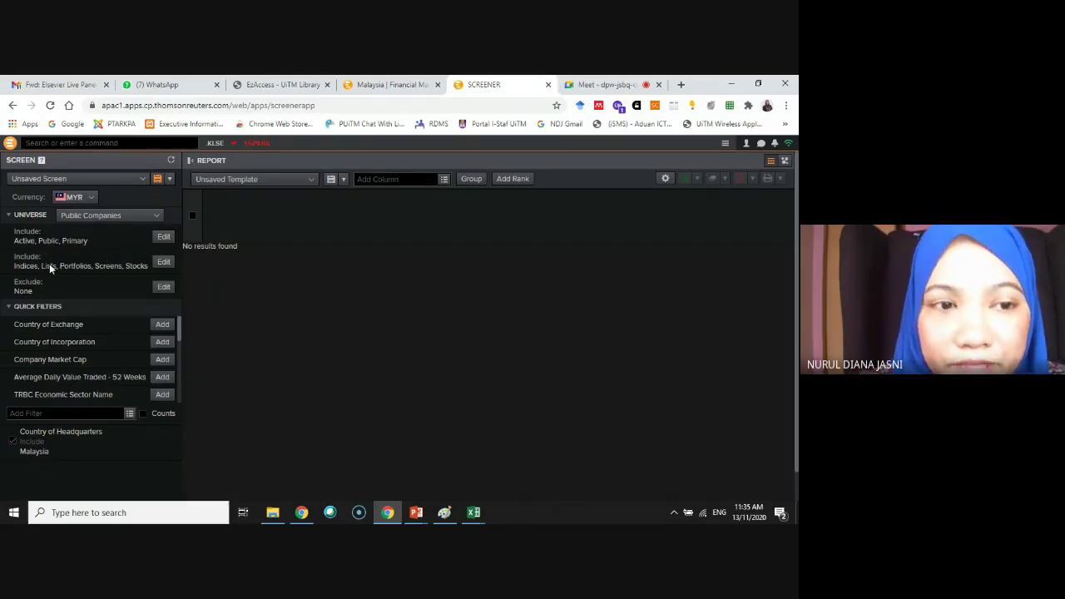
# View the Choose Inclusions and Include All options for the screen's Public Companies universe, and close them without applying changes.
pyautogui.click(163, 261)
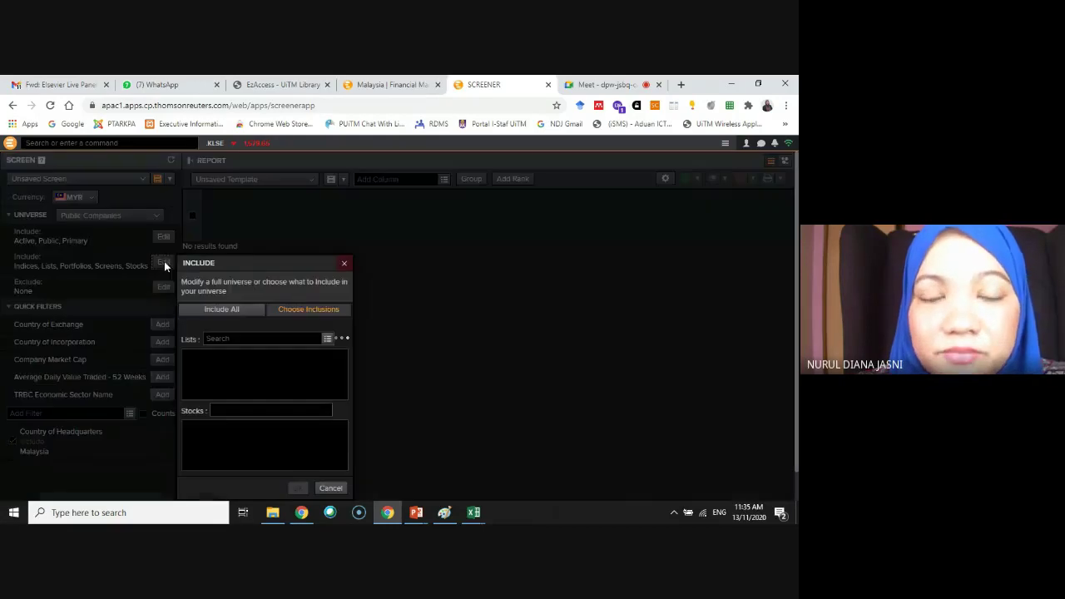
pyautogui.click(328, 339)
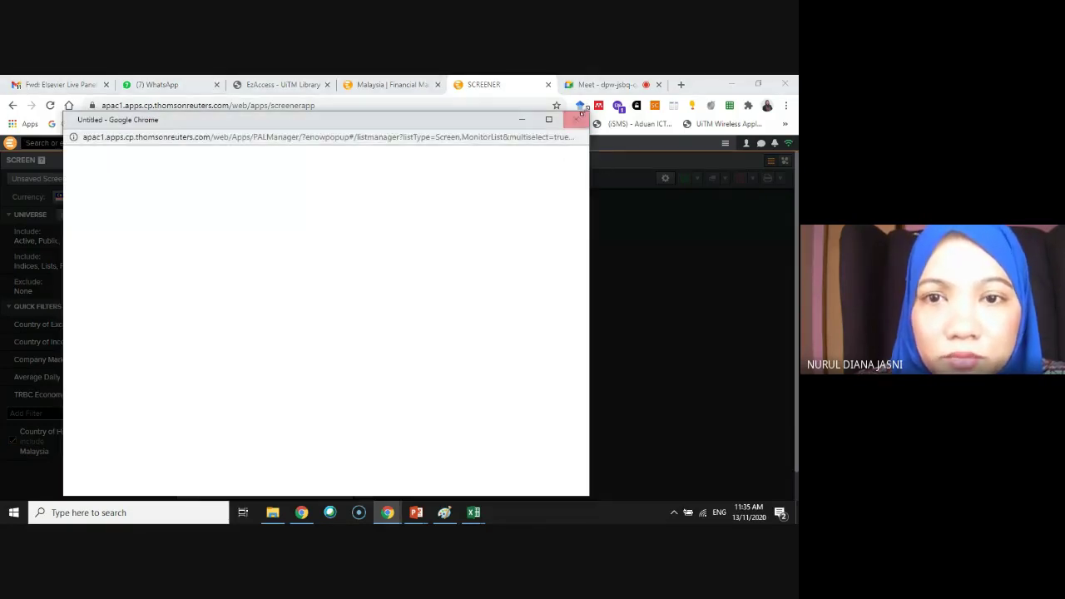
pyautogui.click(574, 119)
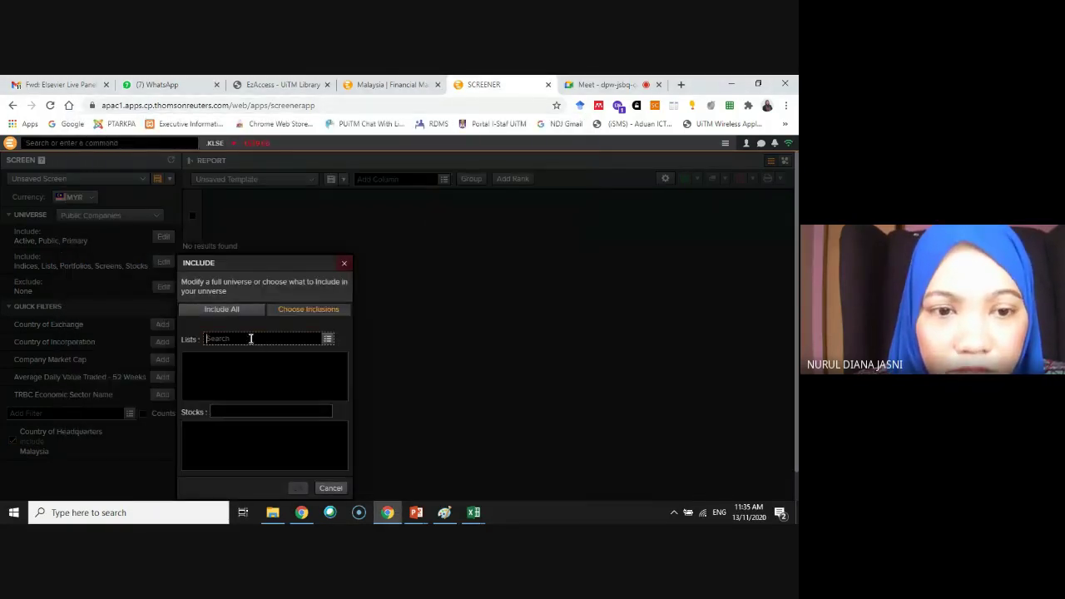
pyautogui.click(215, 317)
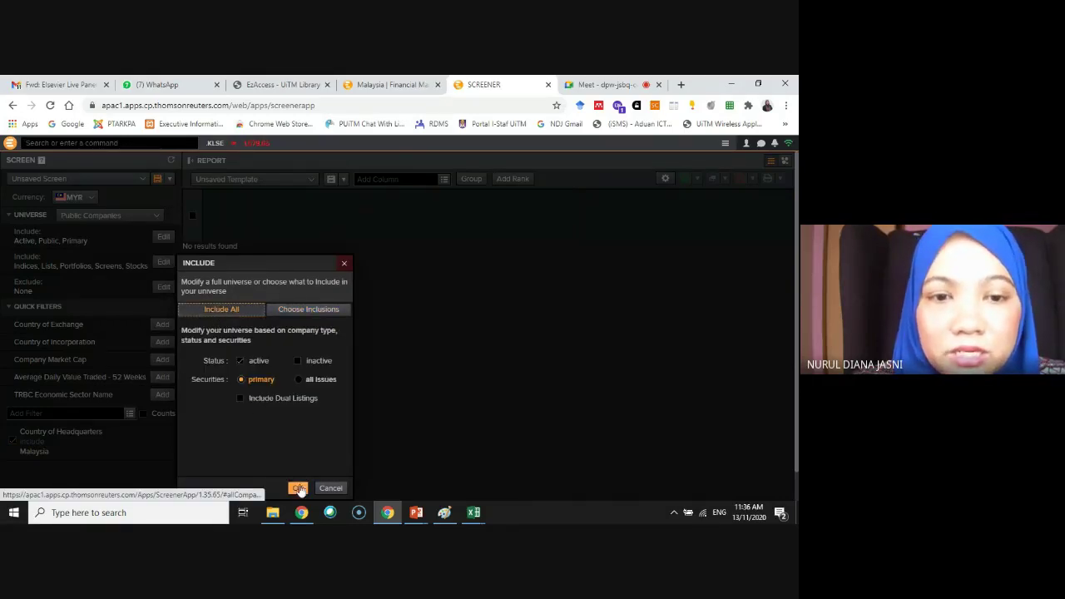
pyautogui.click(346, 265)
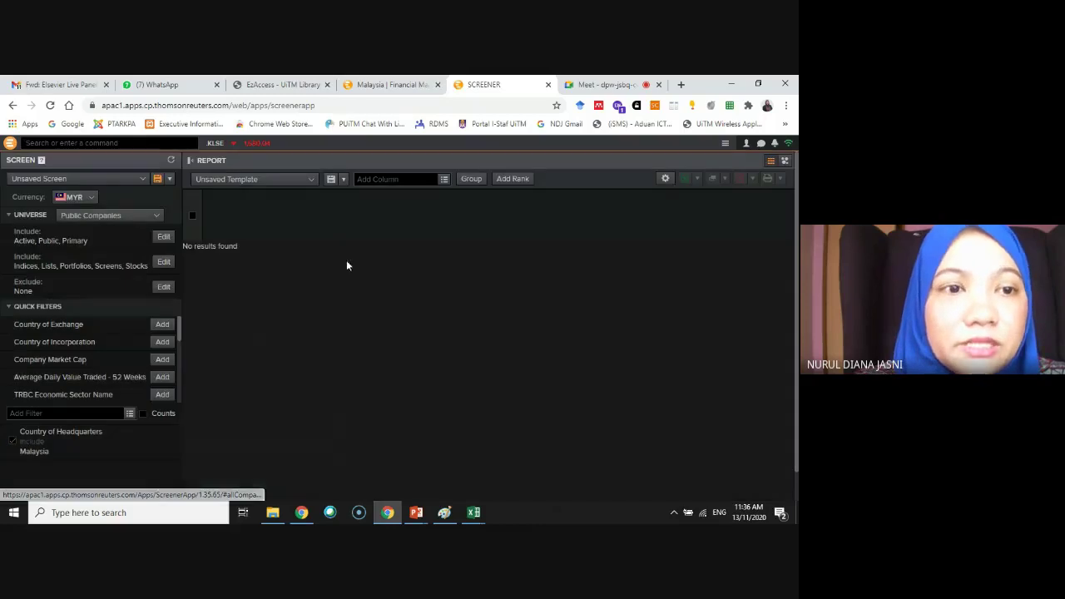
# View the list of sample screens and the available universe types, and close both without changing the selection.
pyautogui.click(143, 179)
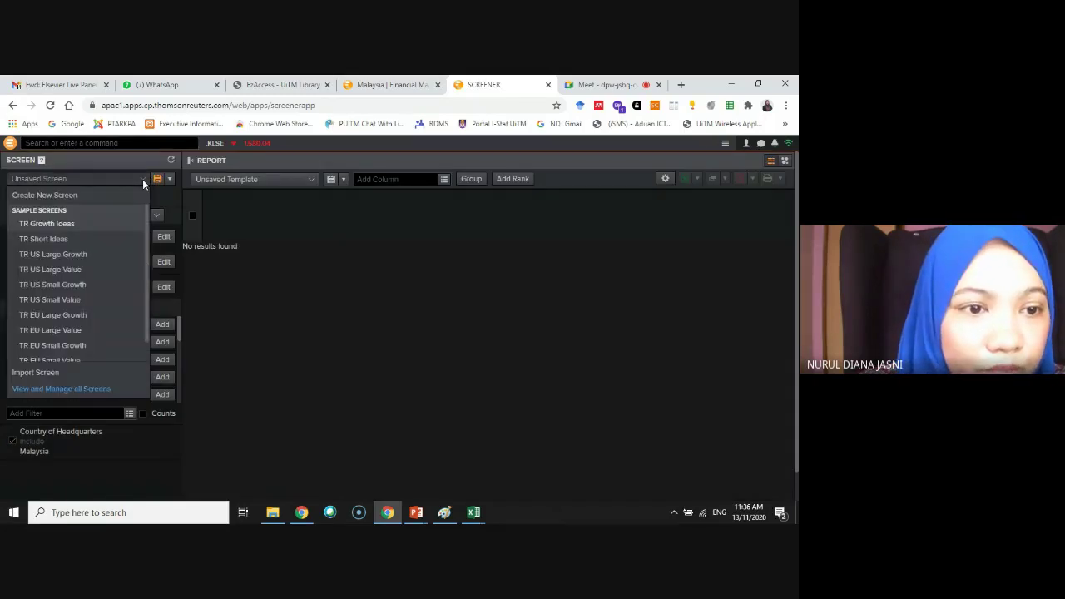
pyautogui.click(142, 179)
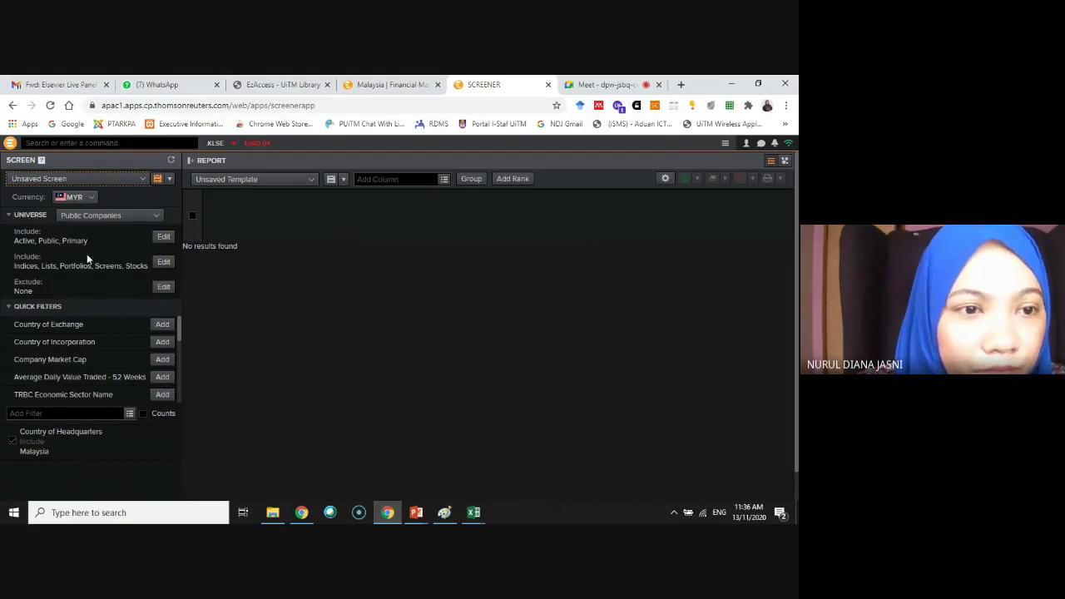
pyautogui.scroll(-1, 87, 254)
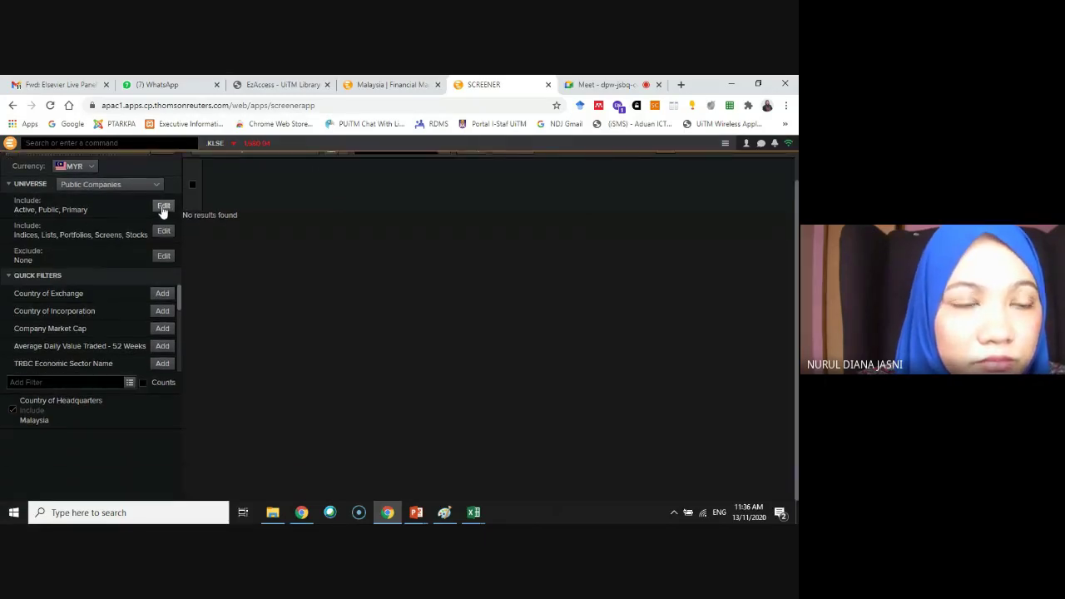
pyautogui.scroll(1, 128, 240)
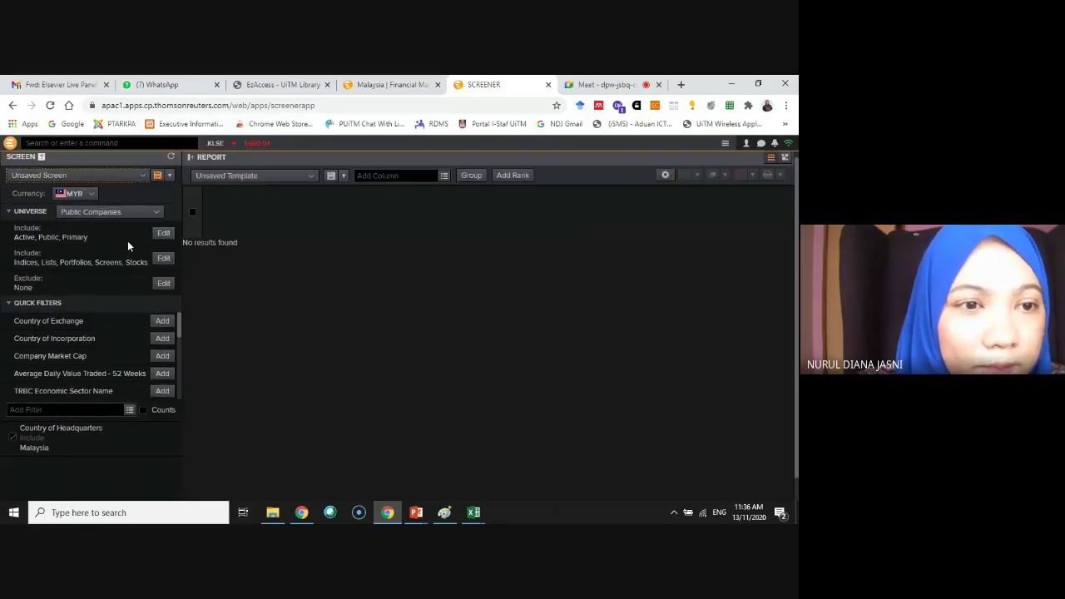
pyautogui.click(155, 216)
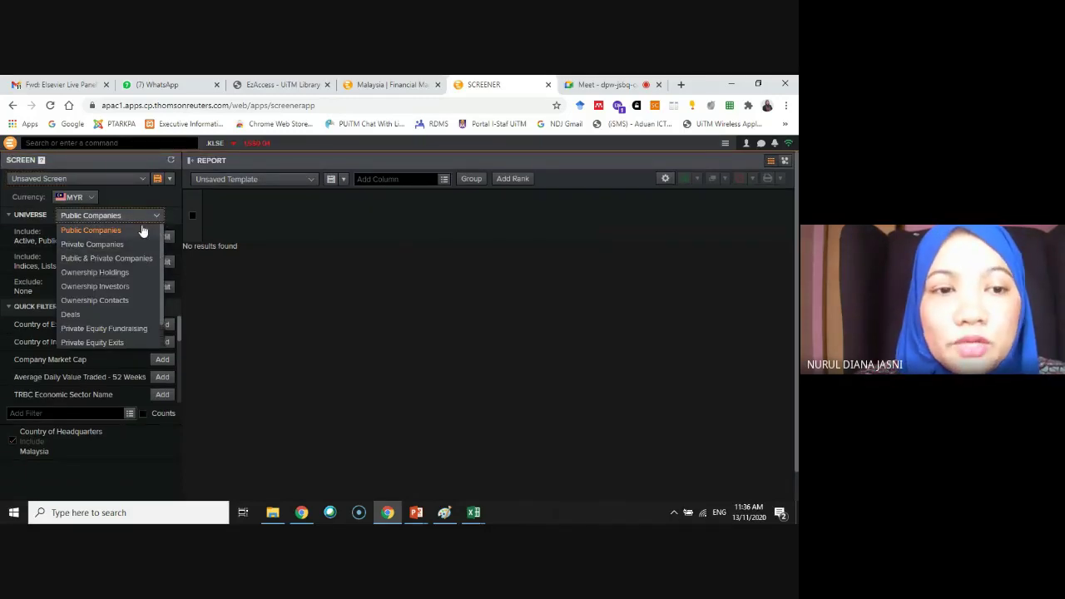
pyautogui.scroll(-1, 146, 283)
pyautogui.scroll(1, 145, 282)
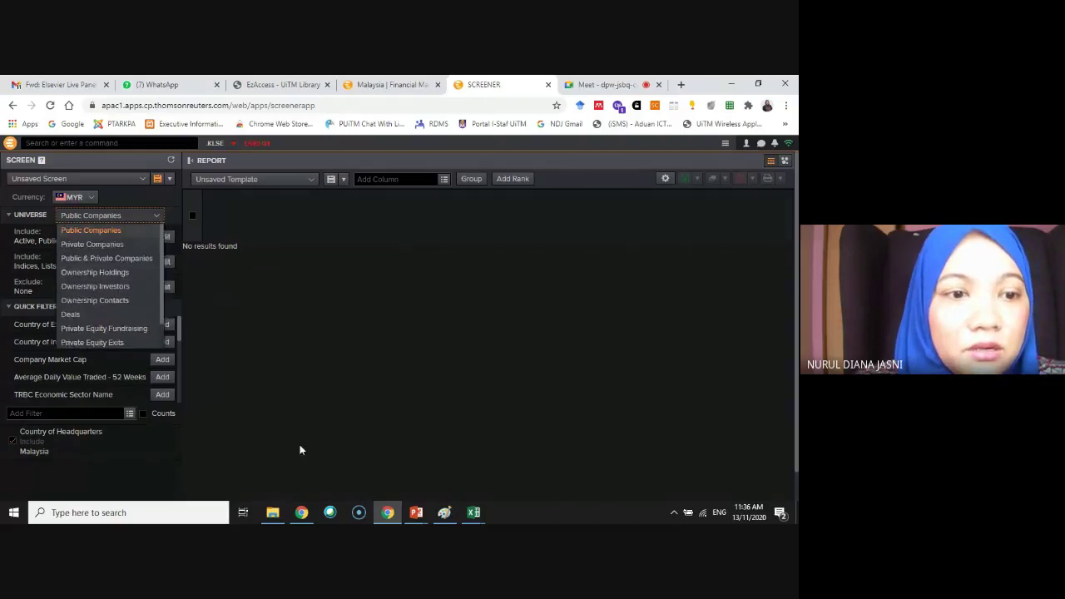
pyautogui.click(300, 445)
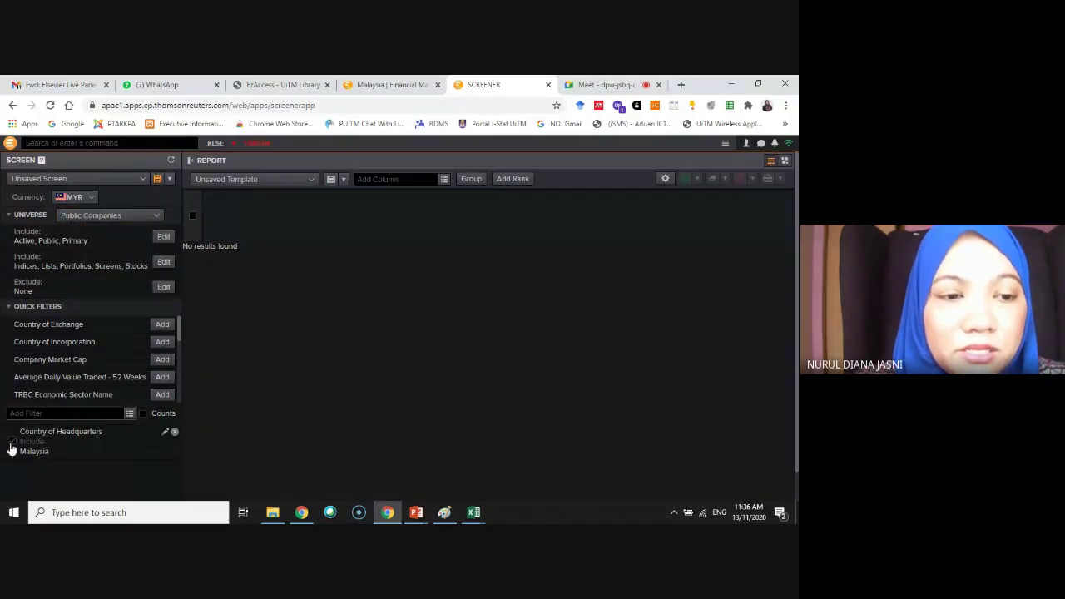
# Remove the Country of Headquarters filter, browse all available screens in the Screen Loader, and close it without loading one.
pyautogui.click(174, 433)
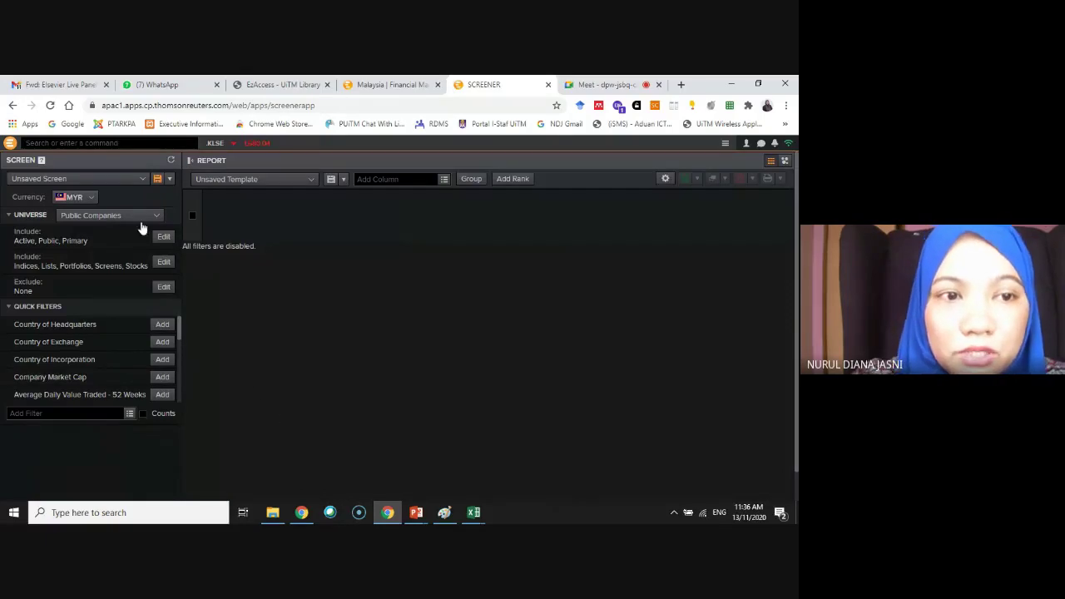
pyautogui.click(143, 179)
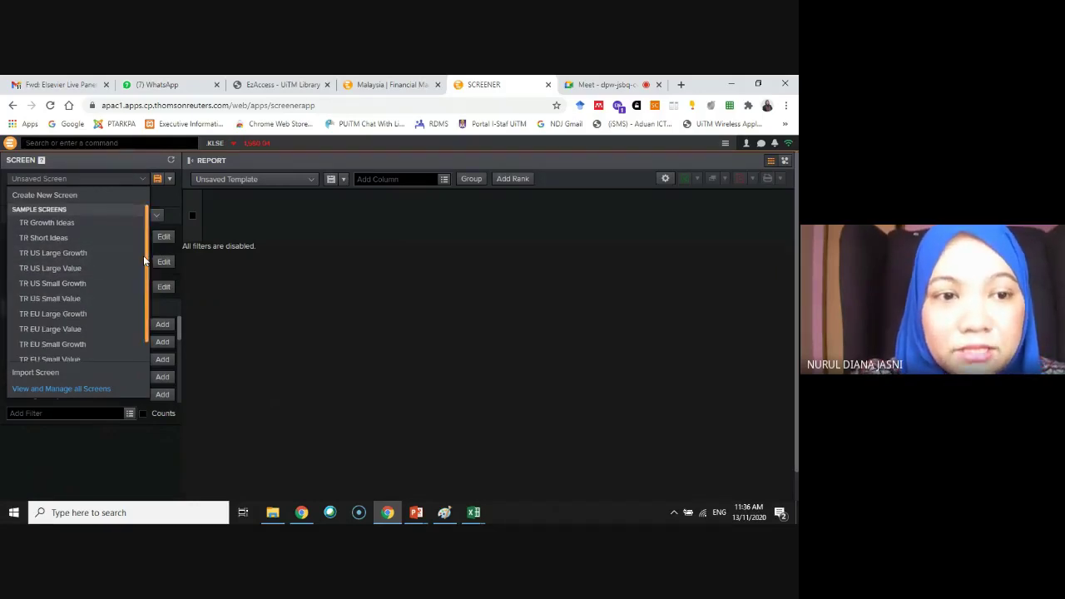
pyautogui.scroll(-1, 136, 323)
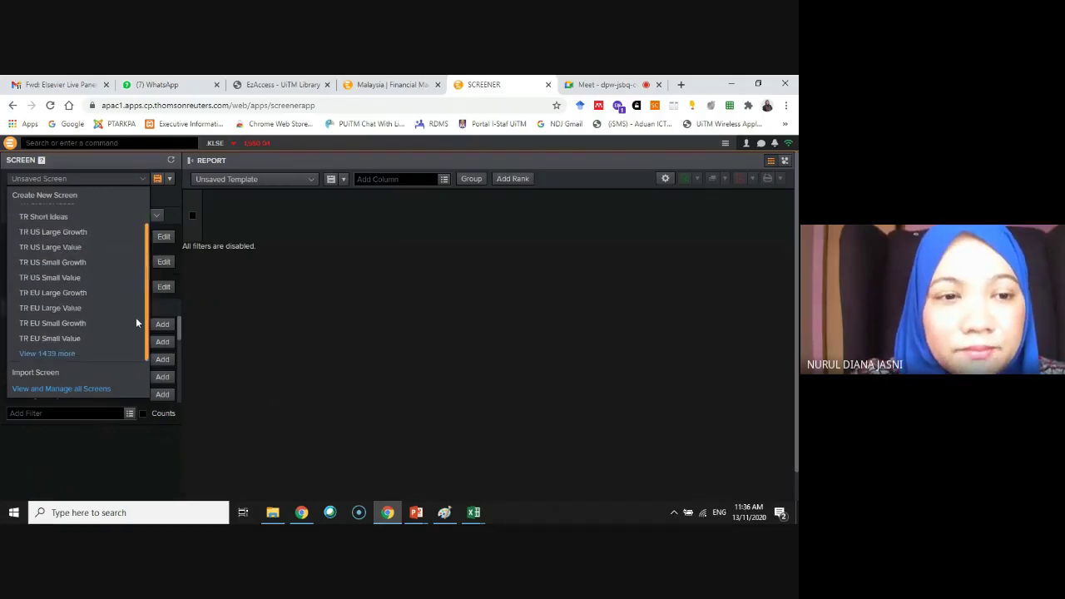
pyautogui.click(86, 389)
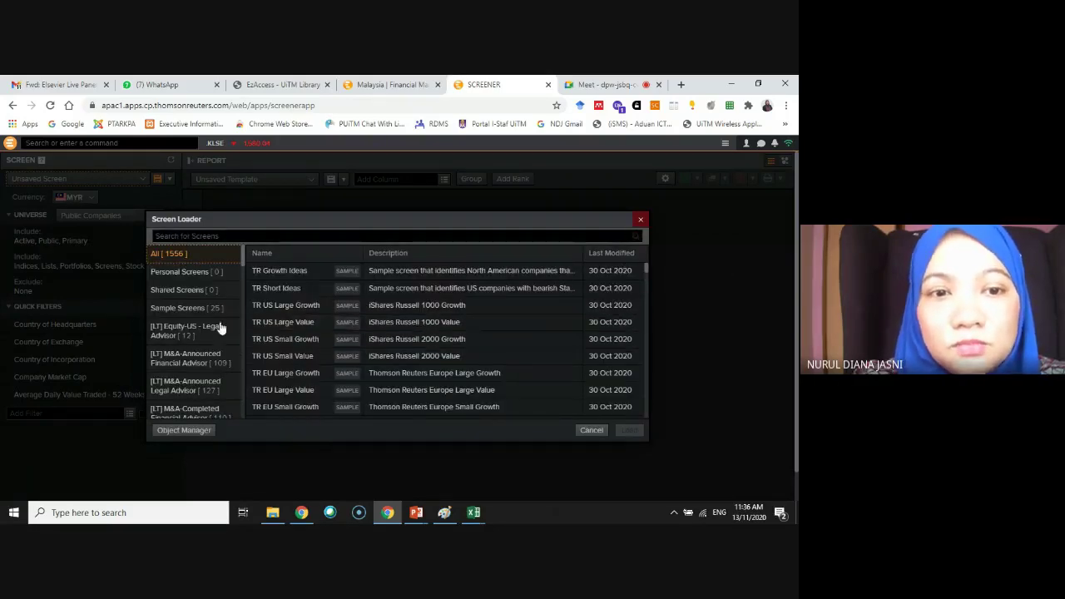
pyautogui.click(248, 286)
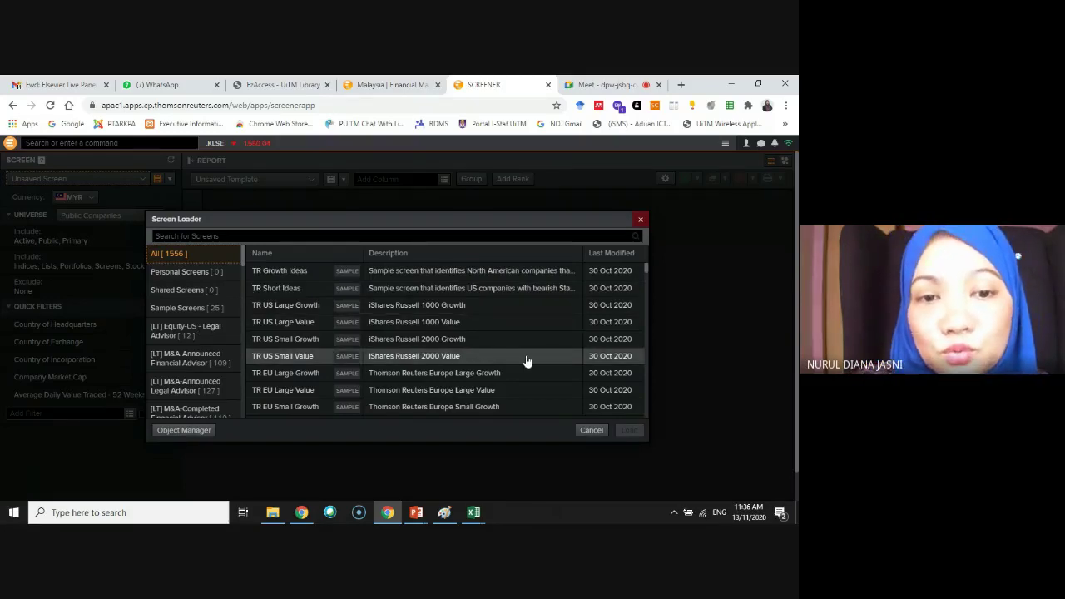
pyautogui.scroll(-1, 526, 359)
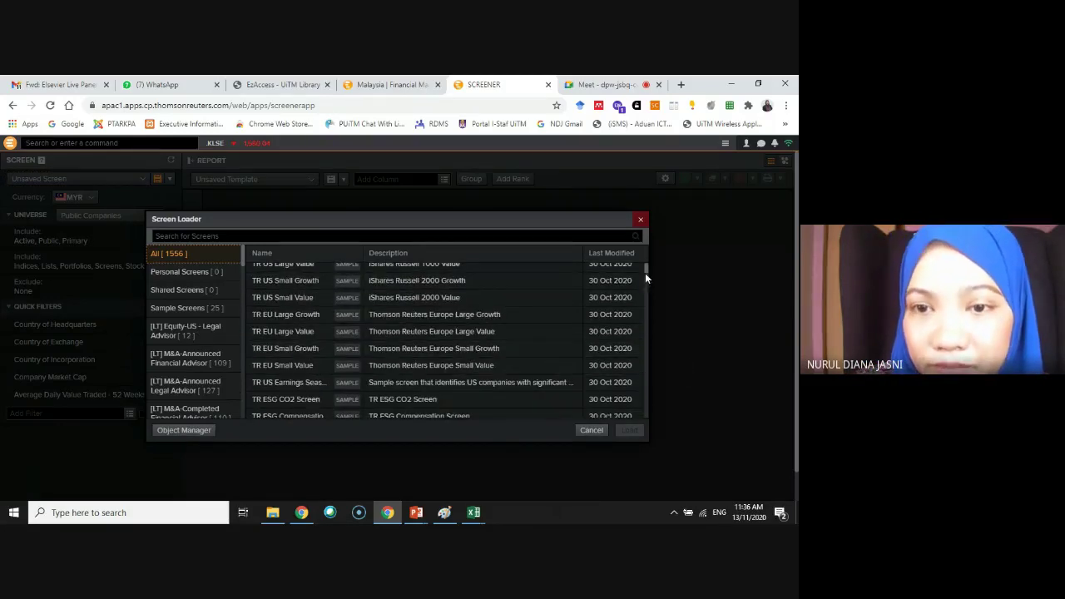
pyautogui.moveTo(645, 270); pyautogui.dragTo(644, 287)
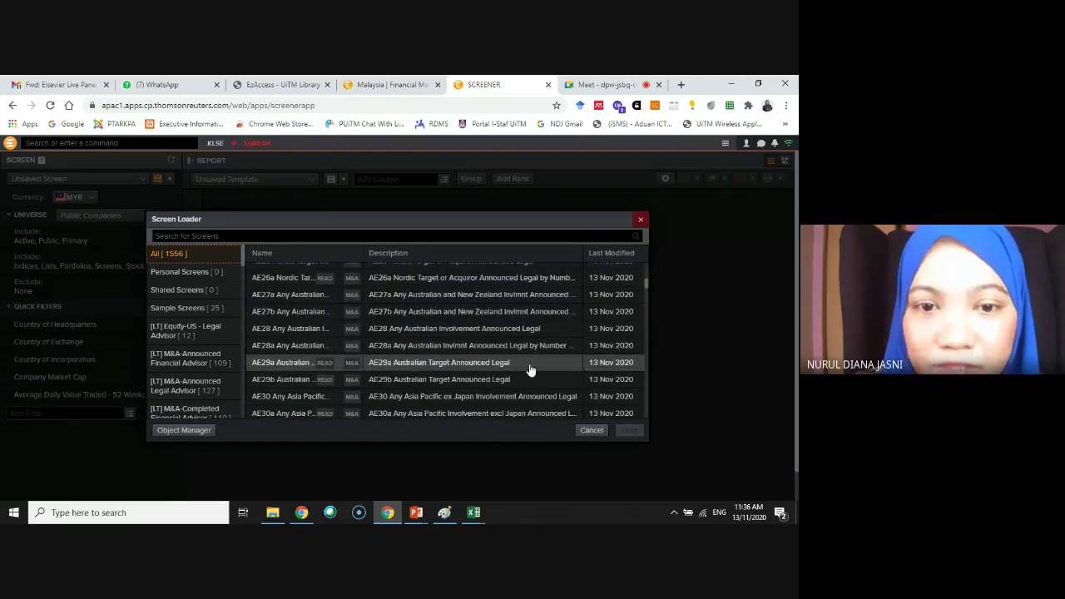
pyautogui.scroll(-1, 473, 356)
pyautogui.scroll(-1, 473, 358)
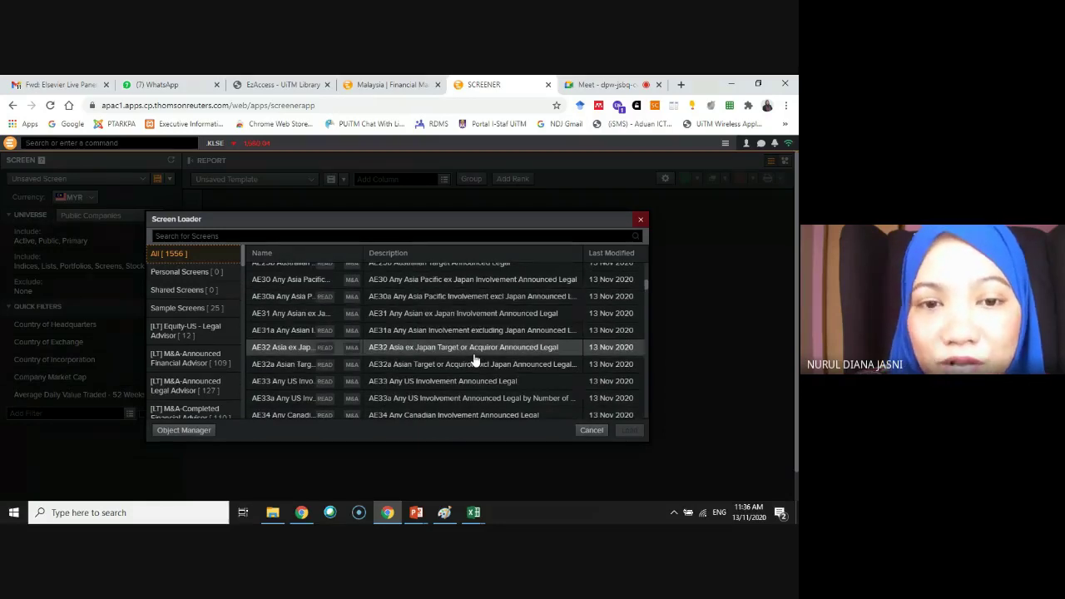
pyautogui.scroll(-5, 473, 359)
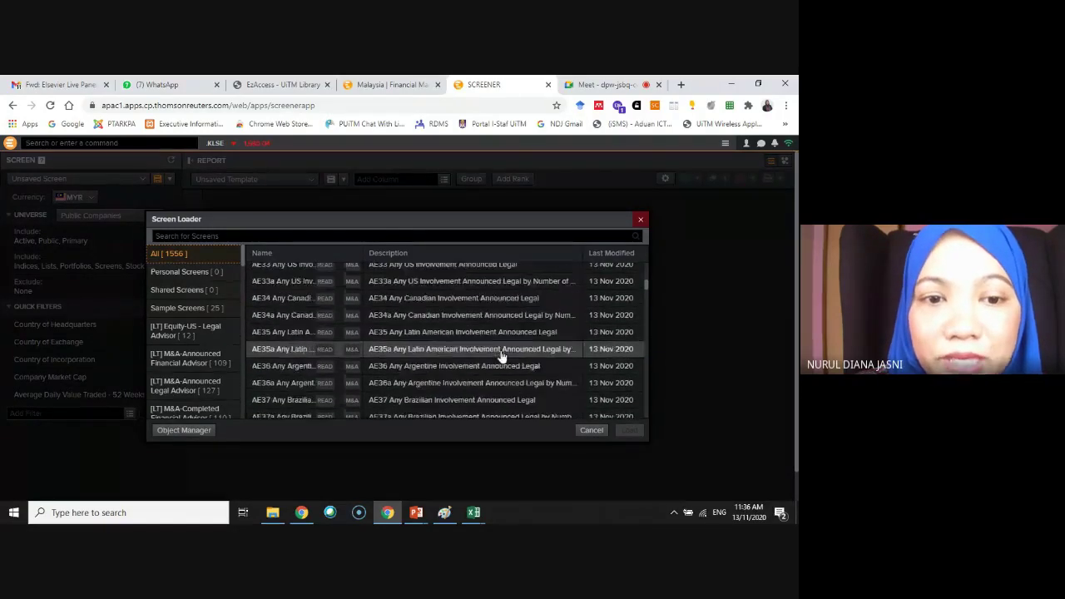
pyautogui.click(638, 222)
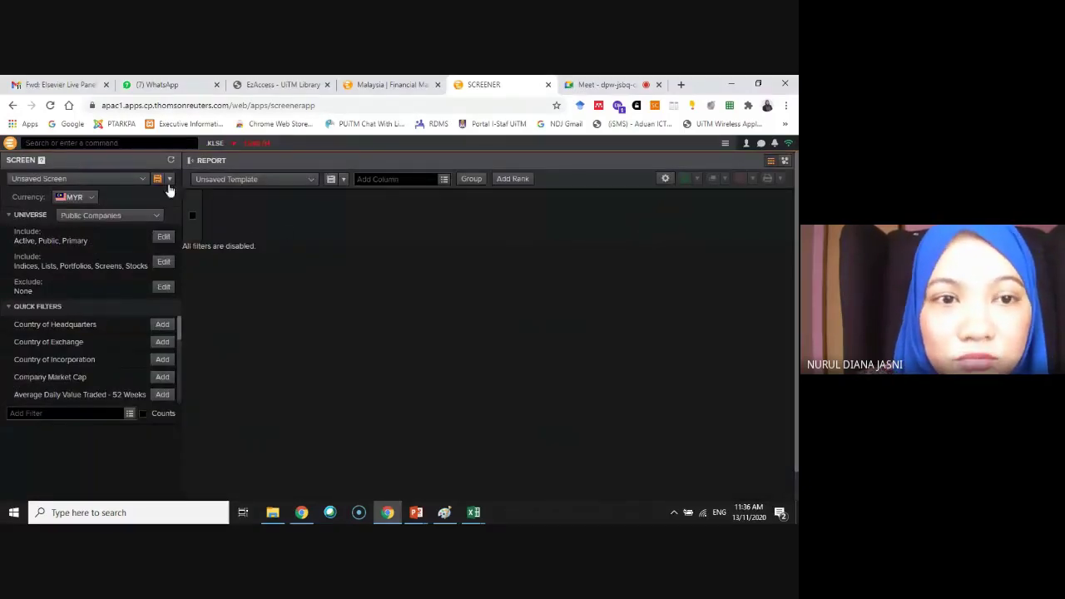
# Create a new blank screen in place of the unsaved one.
pyautogui.click(142, 179)
pyautogui.click(141, 178)
pyautogui.click(141, 178)
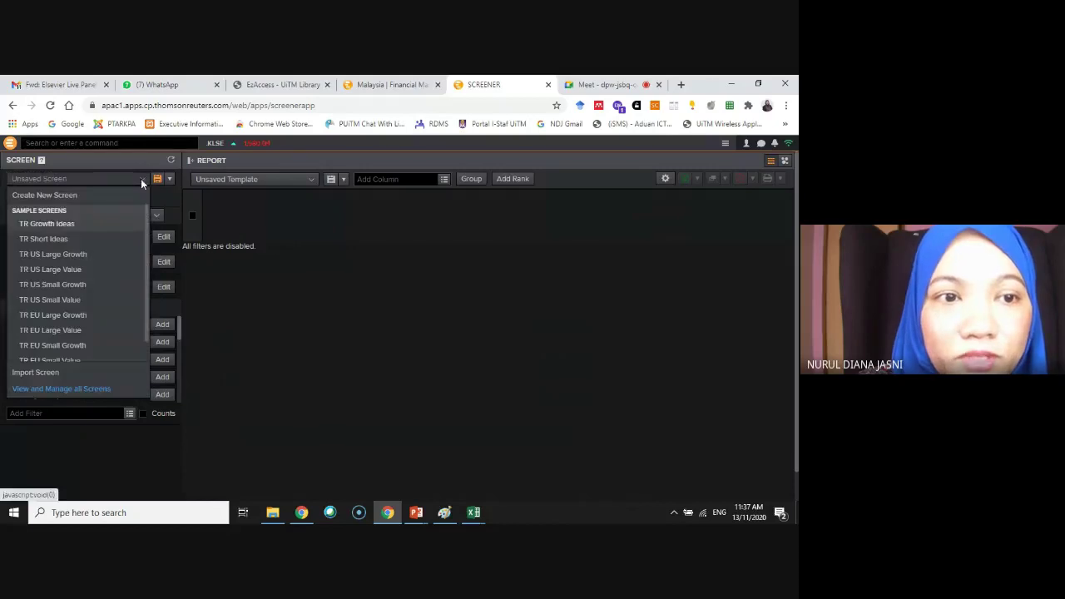
pyautogui.click(55, 196)
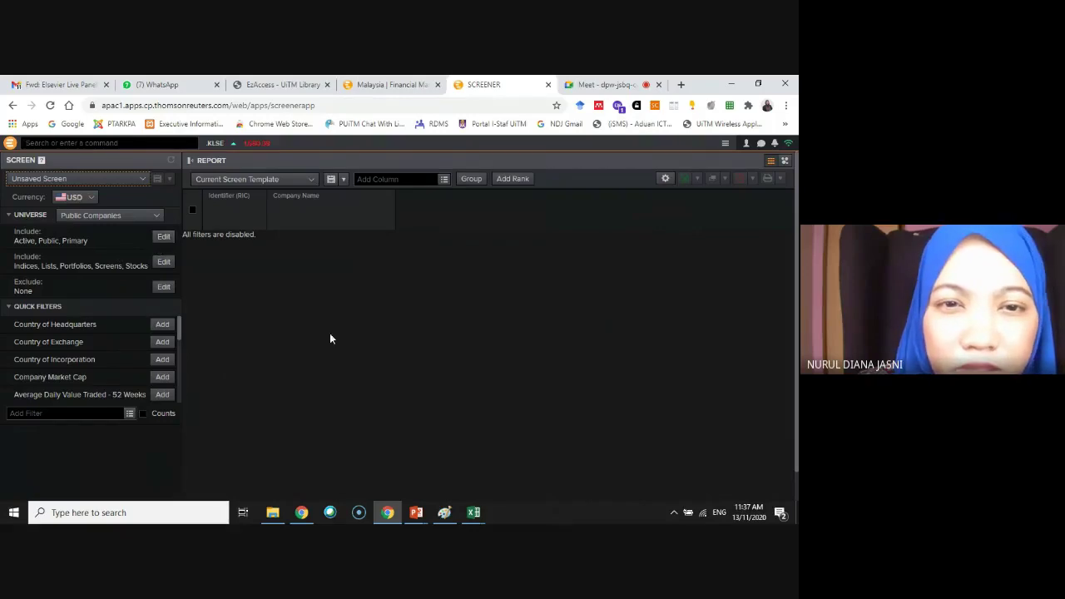
# Browse the Data Item Library categories available for report columns, and cancel without adding an item.
pyautogui.click(443, 180)
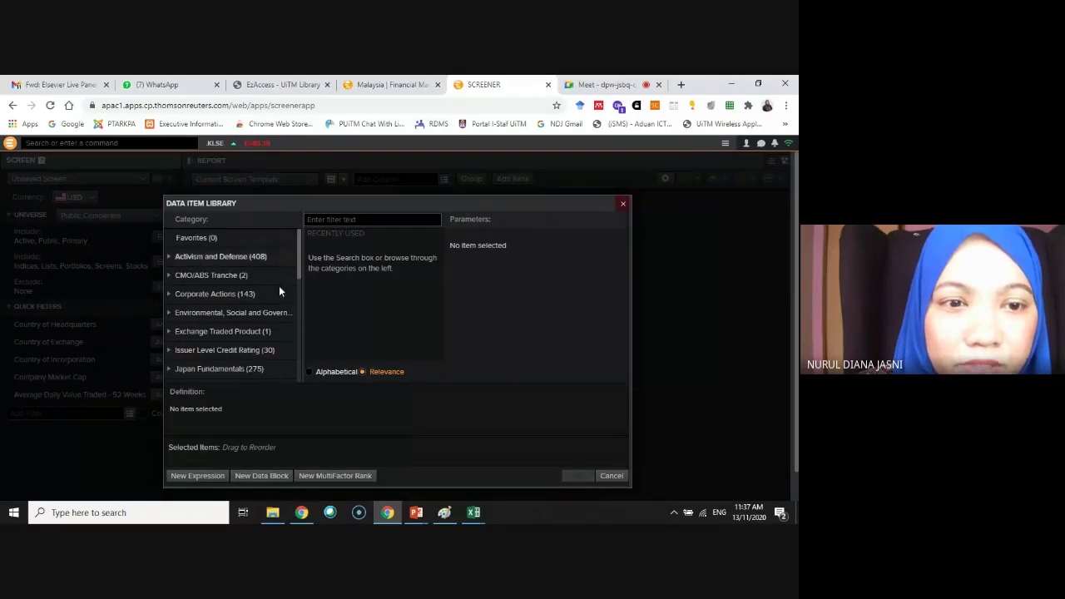
pyautogui.moveTo(297, 259); pyautogui.dragTo(301, 298)
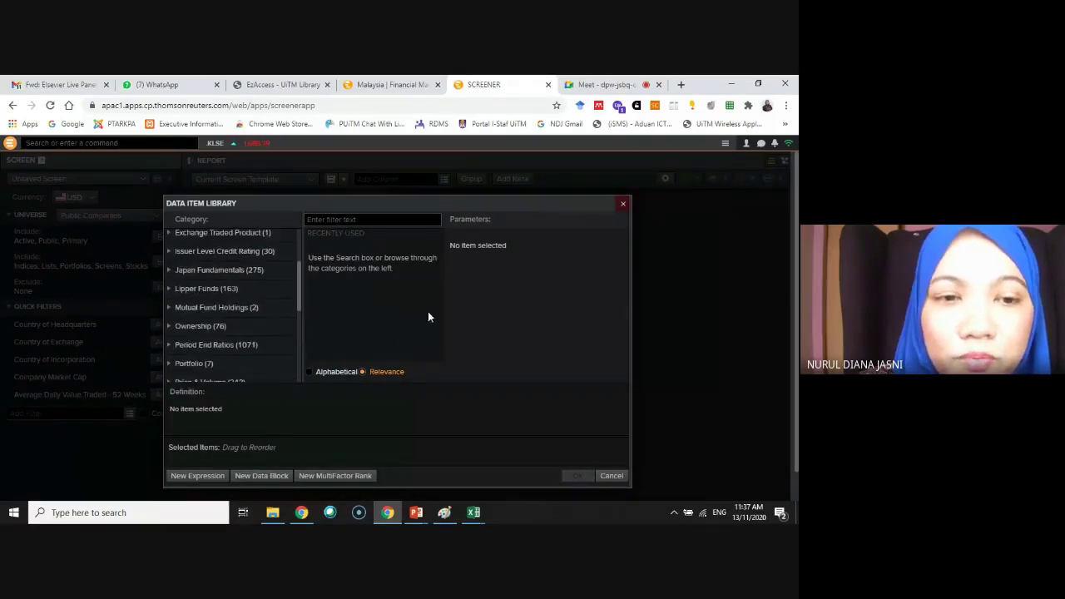
pyautogui.click(611, 476)
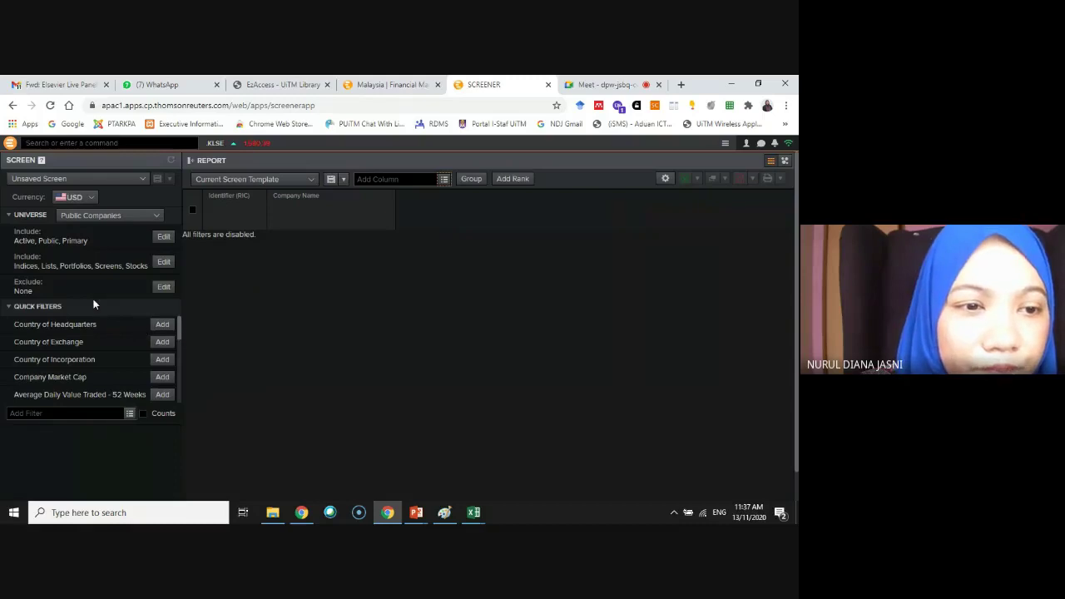
# Add a Country of Headquarters filter that includes Asia, and apply it to the screen.
pyautogui.click(162, 326)
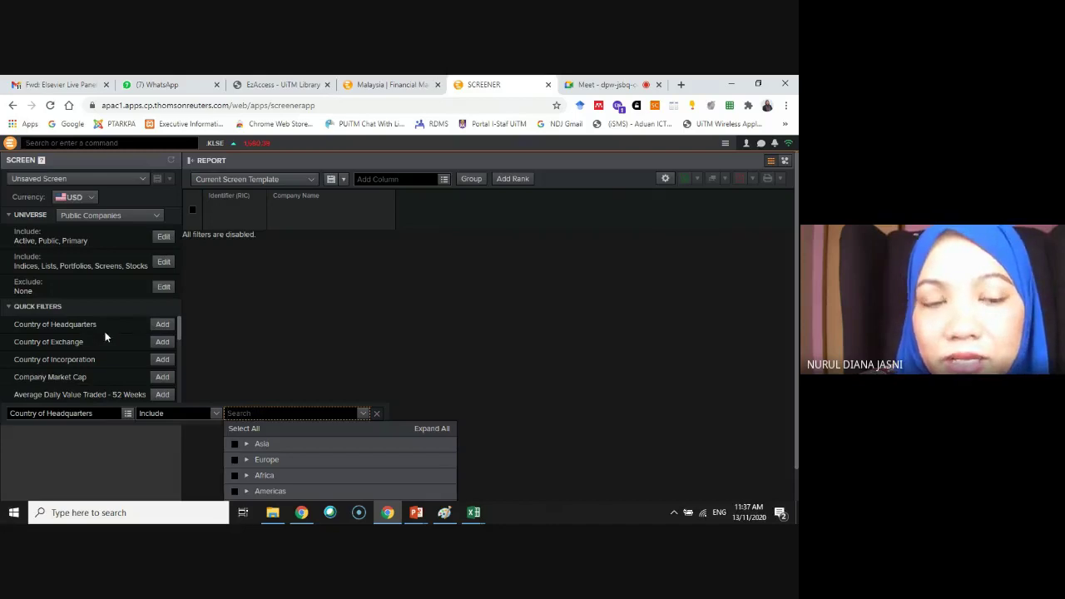
pyautogui.click(236, 446)
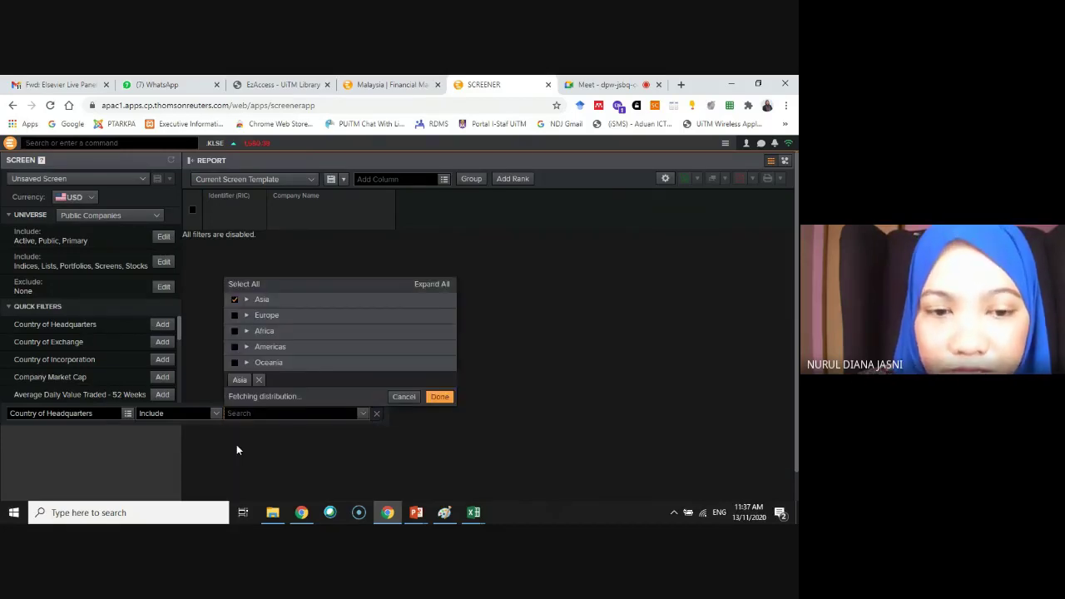
pyautogui.click(247, 300)
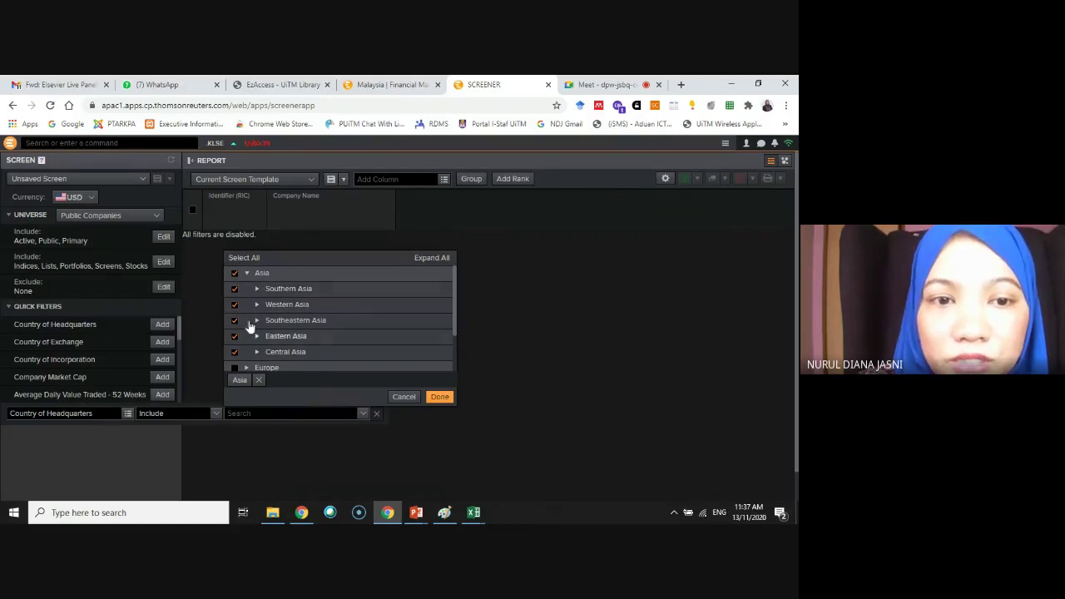
pyautogui.click(234, 288)
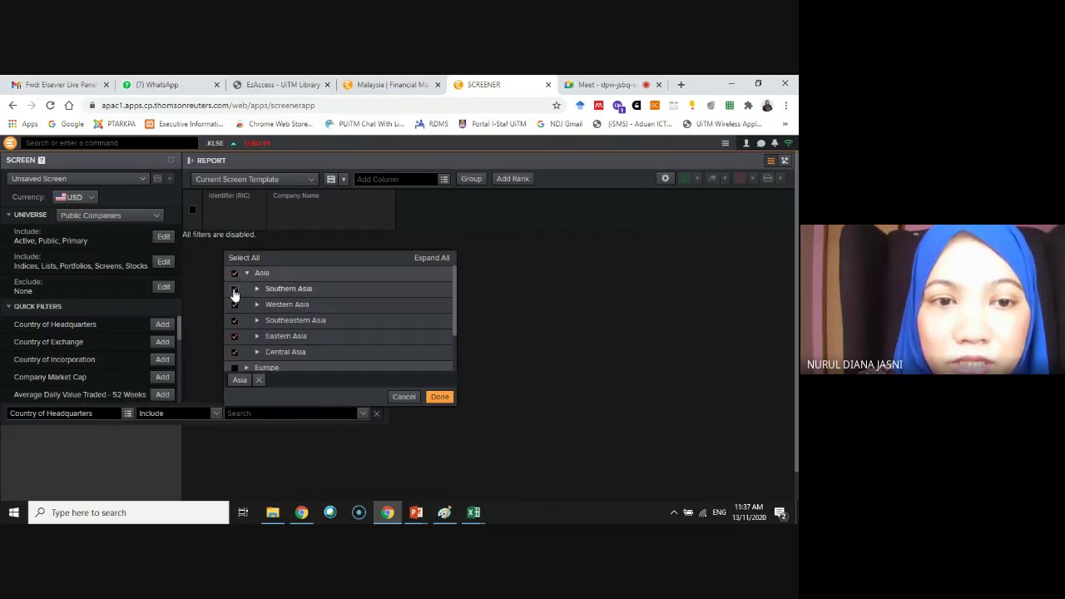
pyautogui.click(439, 397)
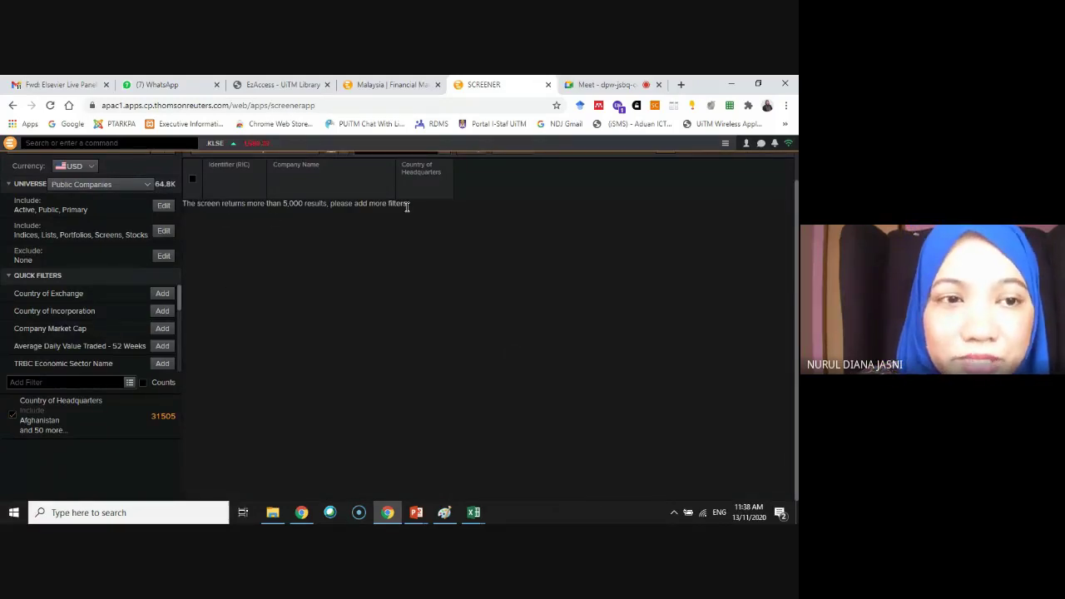
# View and cancel a Country of Exchange filter, and start a Company Market Cap filter with the data item library open for its comparison value.
pyautogui.click(162, 295)
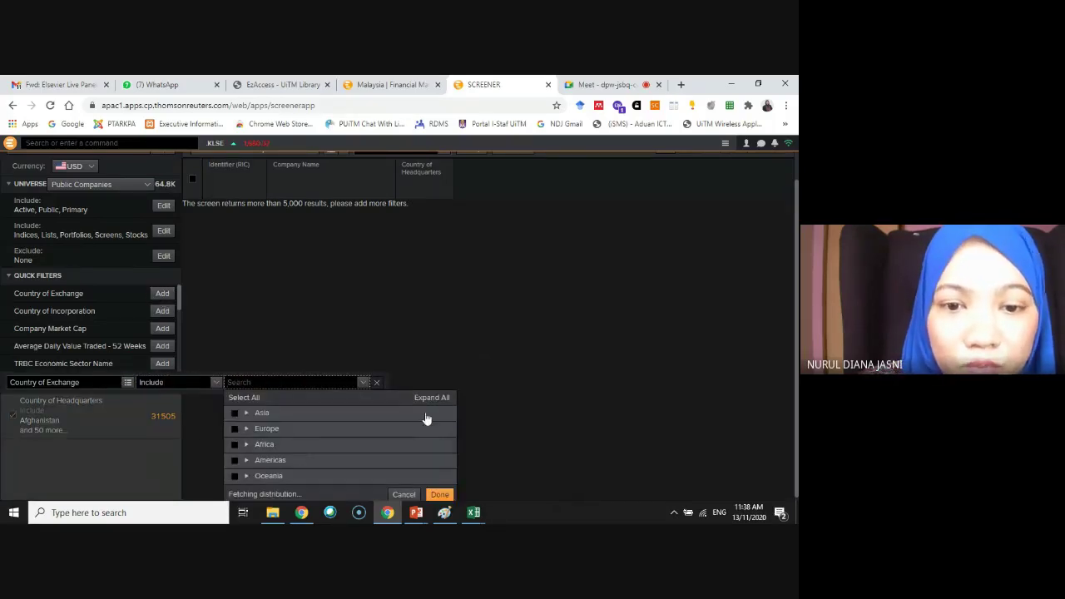
pyautogui.click(403, 494)
pyautogui.click(161, 330)
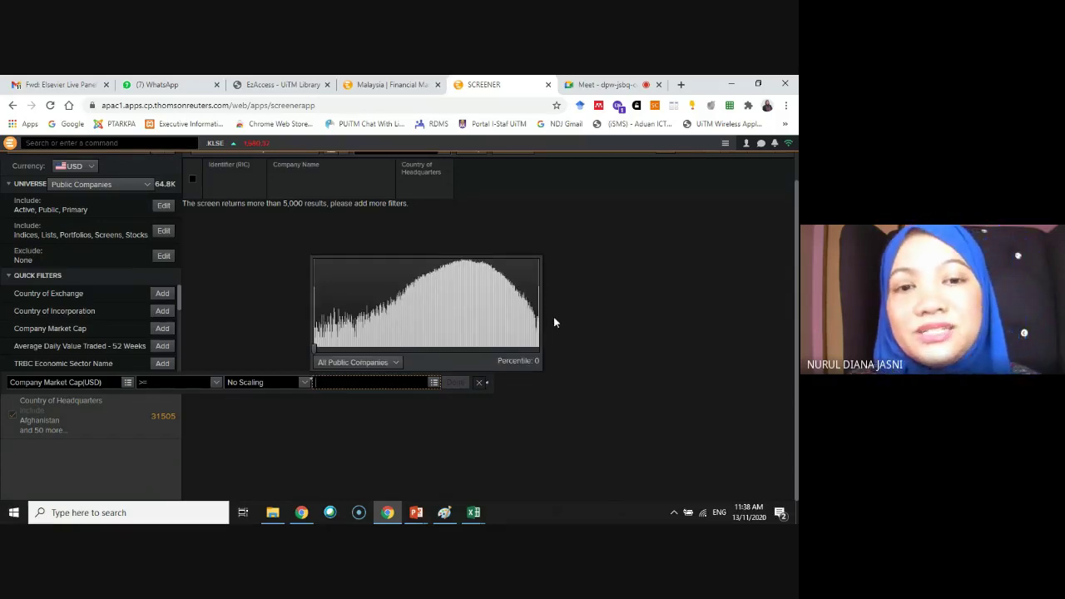
pyautogui.click(434, 383)
pyautogui.click(433, 382)
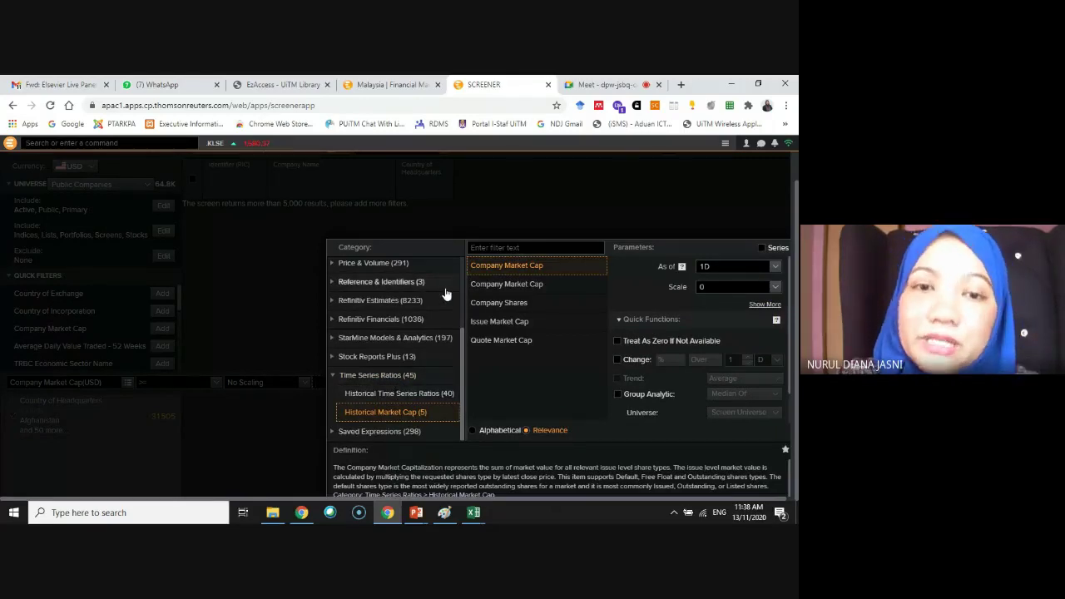
# Try the 3 Month Total Return item from Price & Volume, with Treat As Zero If Not Available and Group Analytic enabled.
pyautogui.click(381, 264)
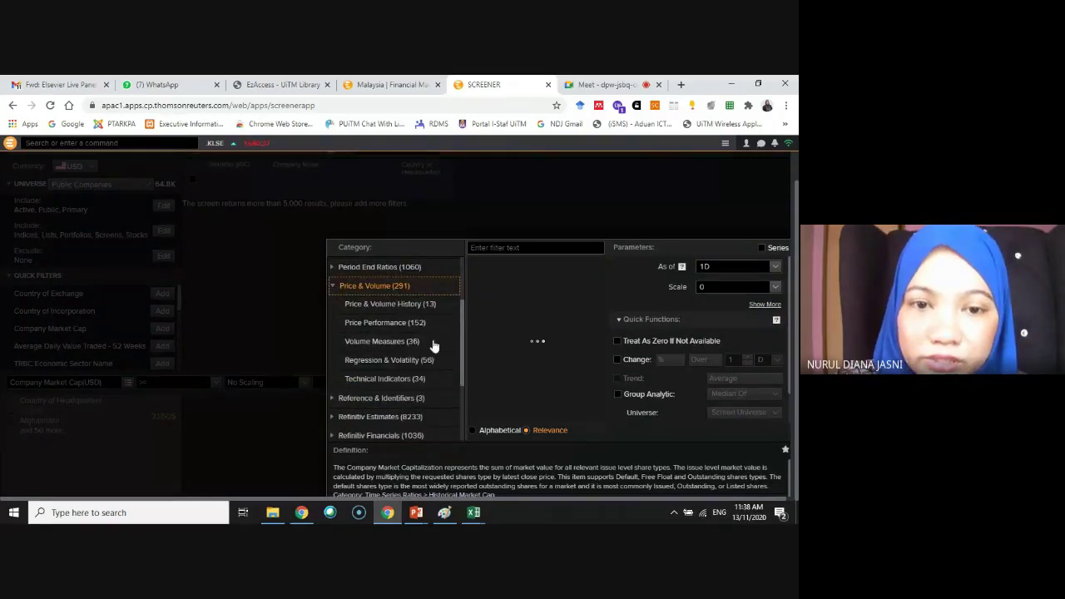
pyautogui.moveTo(463, 316); pyautogui.dragTo(456, 394)
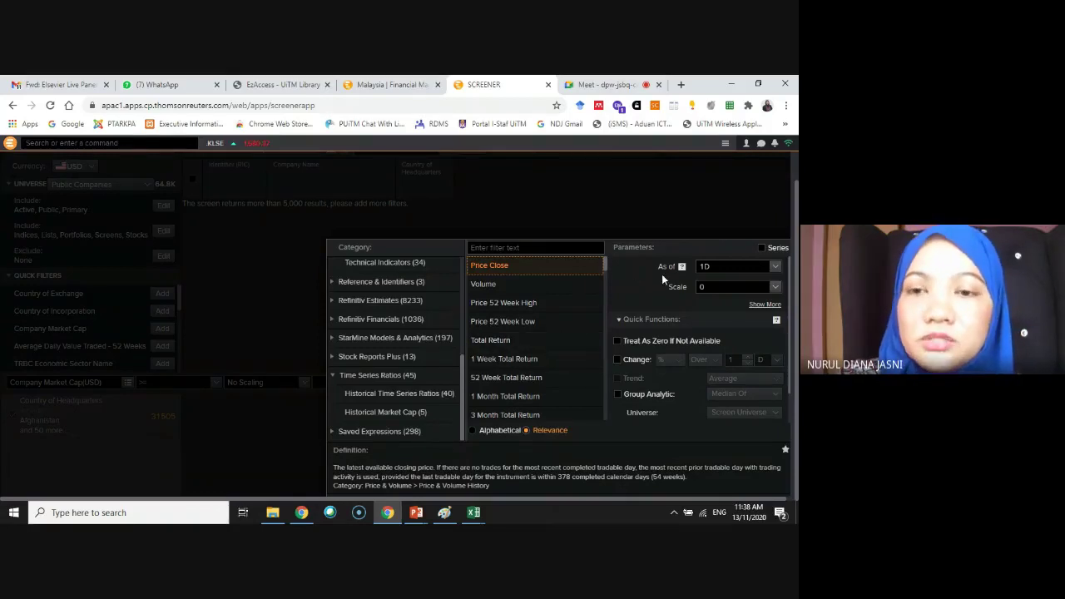
pyautogui.click(504, 414)
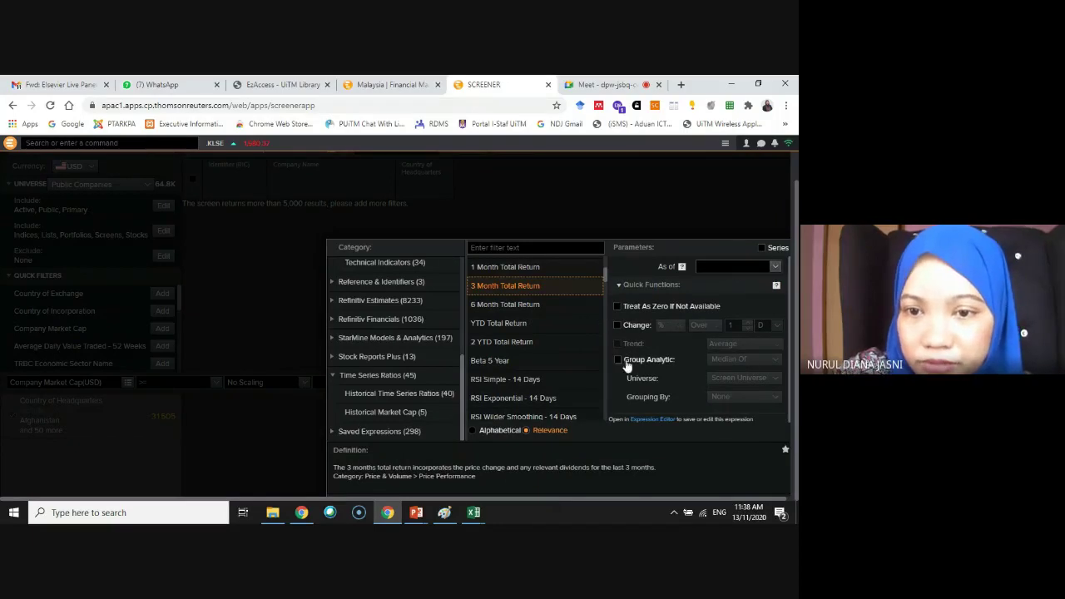
pyautogui.click(617, 307)
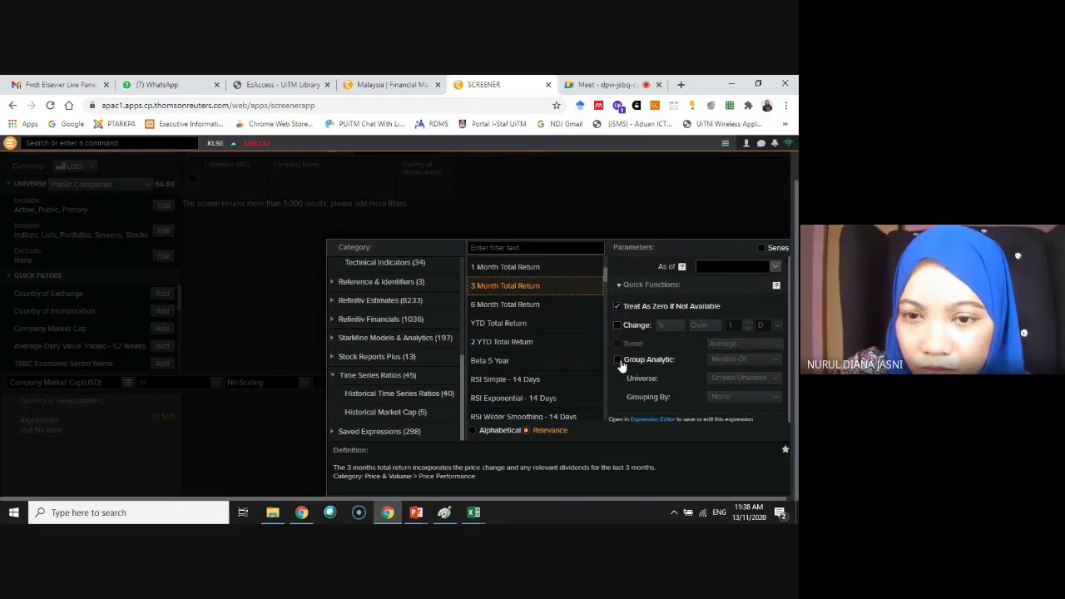
pyautogui.click(618, 360)
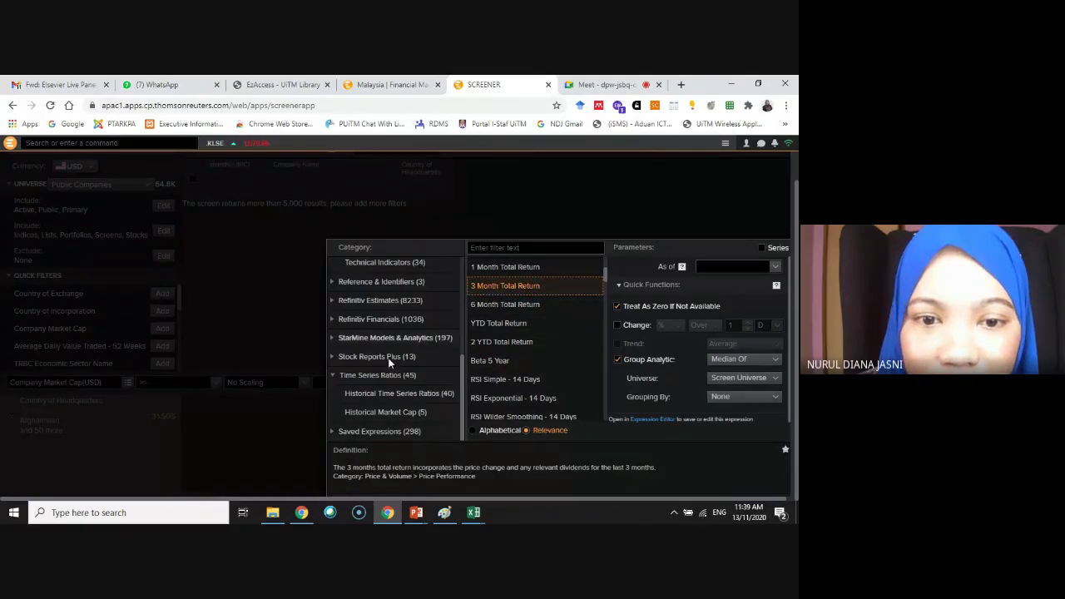
# Browse the Historical Time Series Ratios, Saved Expressions and Ownership items in the data item library, toggling the Series parameter on and off.
pyautogui.click(385, 398)
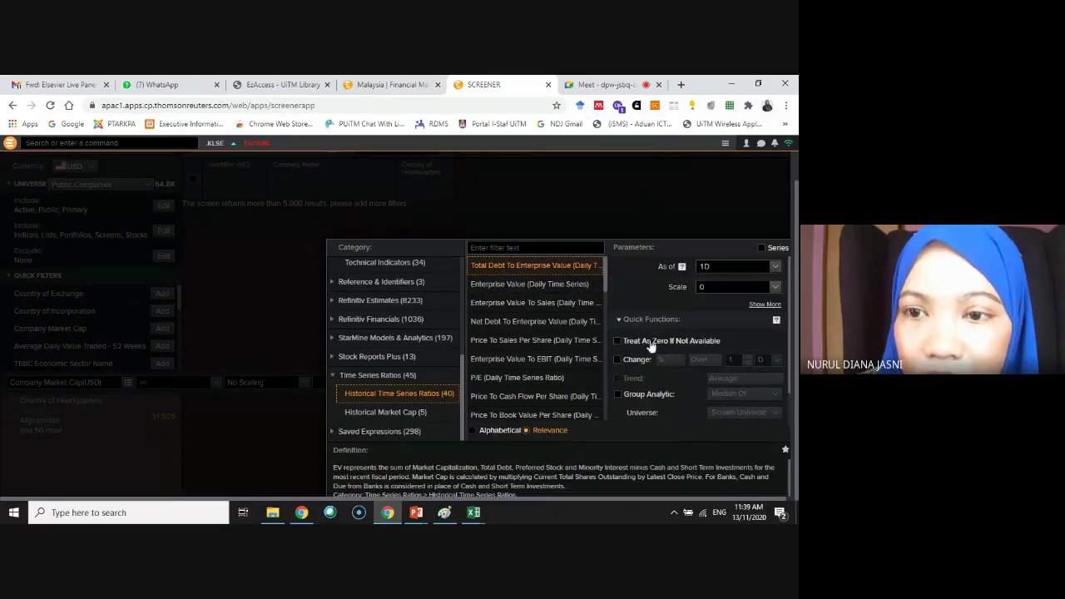
pyautogui.click(781, 248)
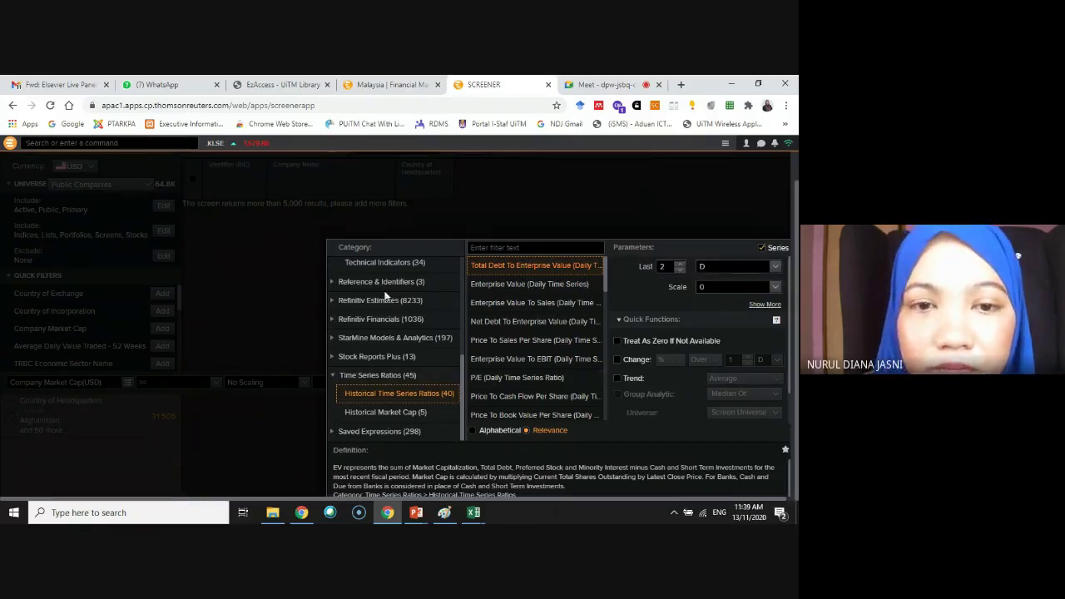
pyautogui.click(761, 248)
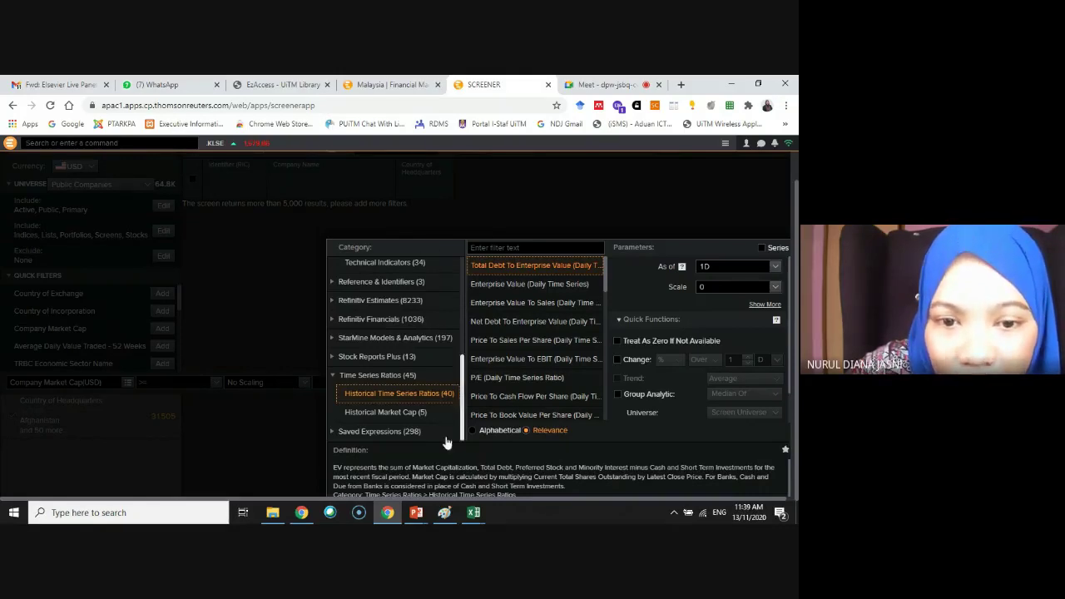
pyautogui.click(385, 436)
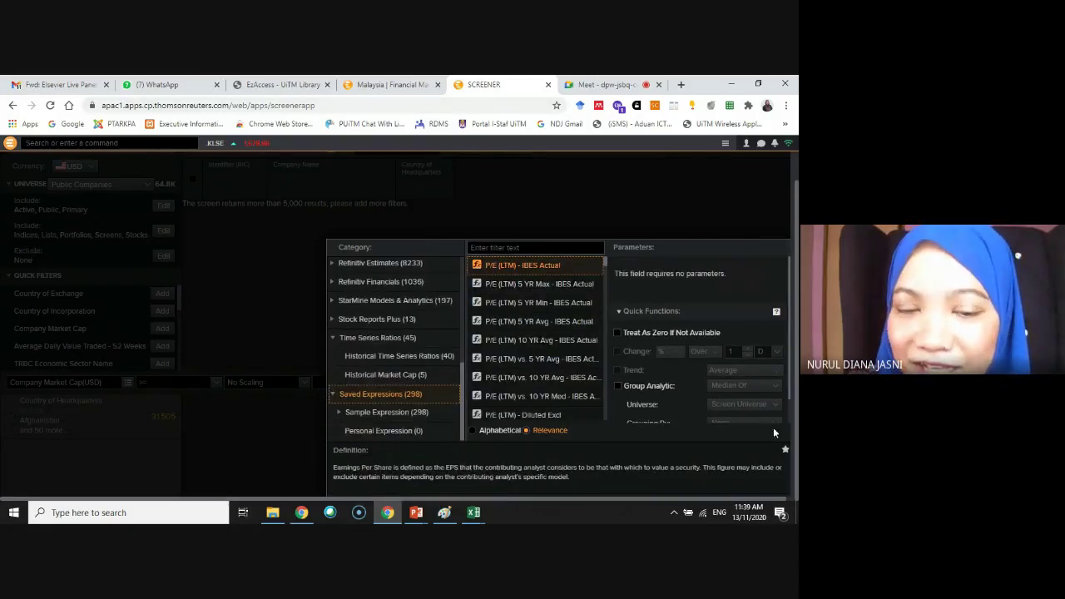
pyautogui.scroll(5, 463, 391)
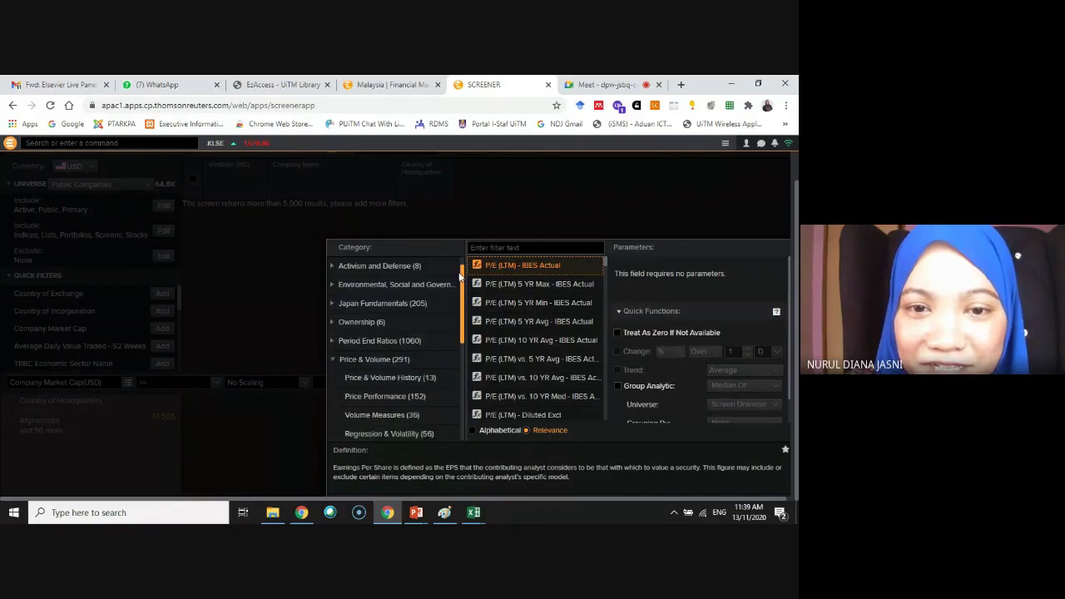
pyautogui.click(375, 346)
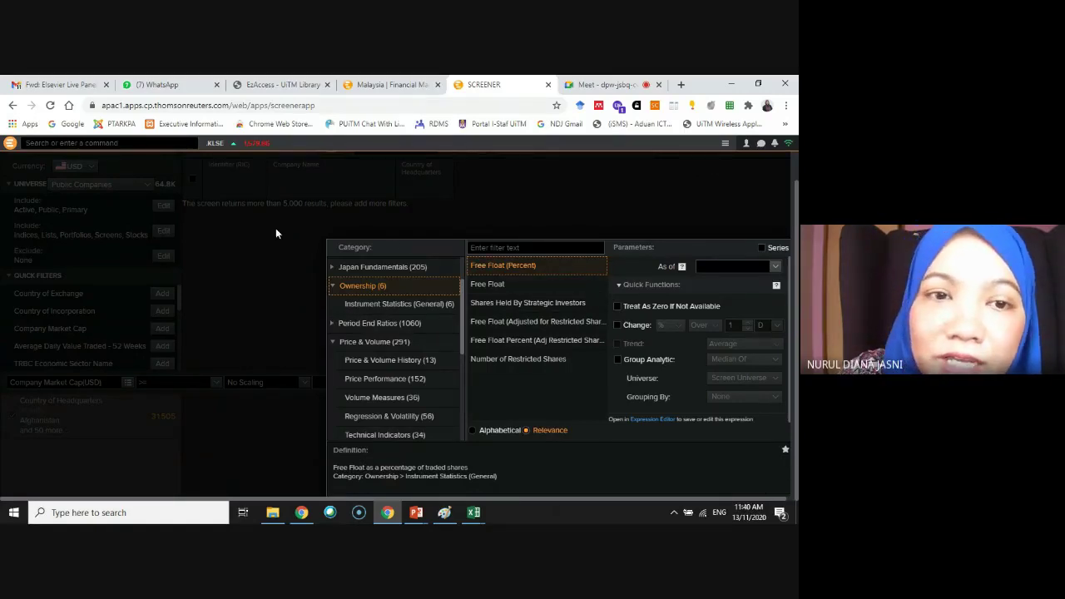
# Return to the Eikon home page and open the NASDAQ 100 overview from the top equity indices.
pyautogui.click(9, 143)
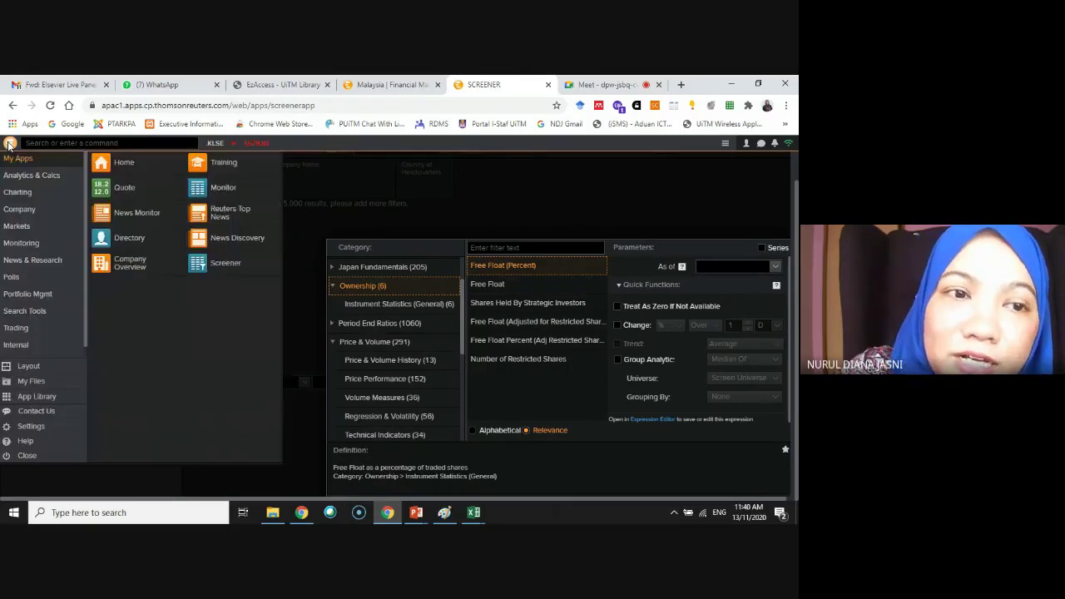
pyautogui.click(124, 163)
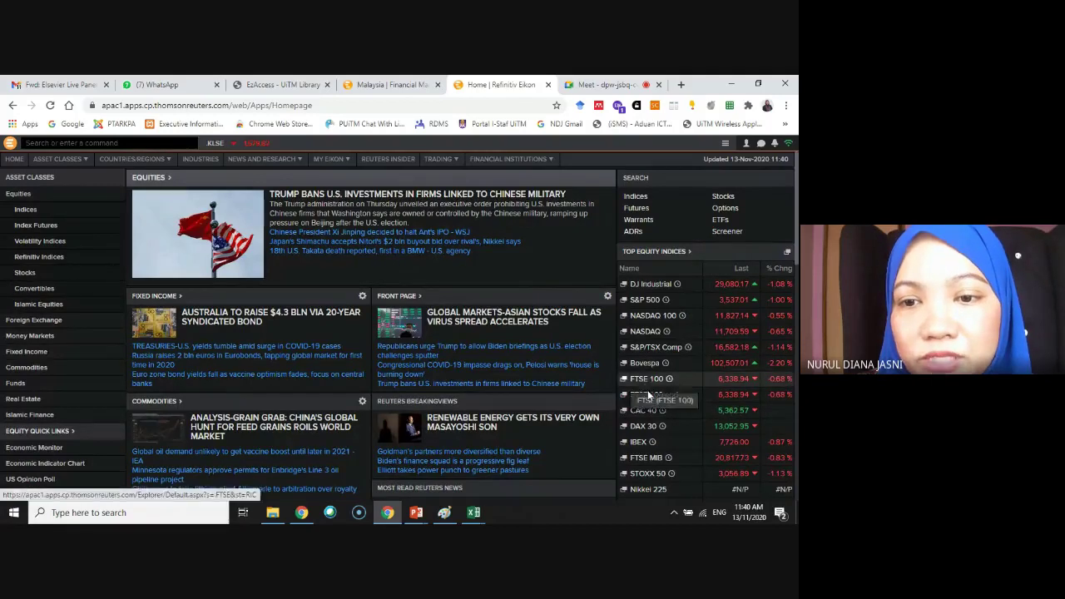
pyautogui.scroll(-1, 658, 394)
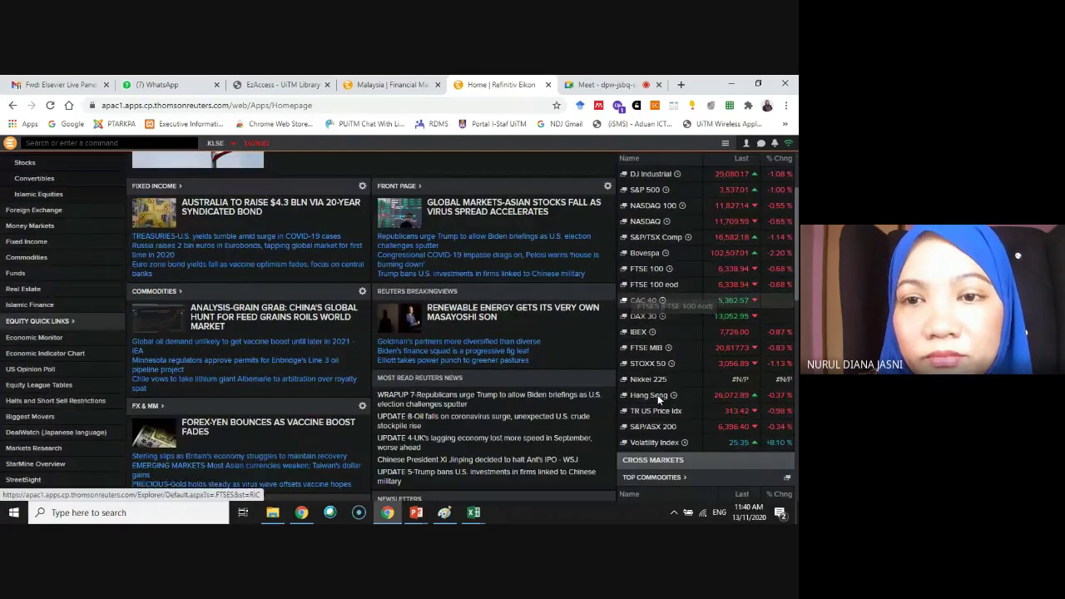
pyautogui.scroll(1, 657, 394)
pyautogui.click(653, 317)
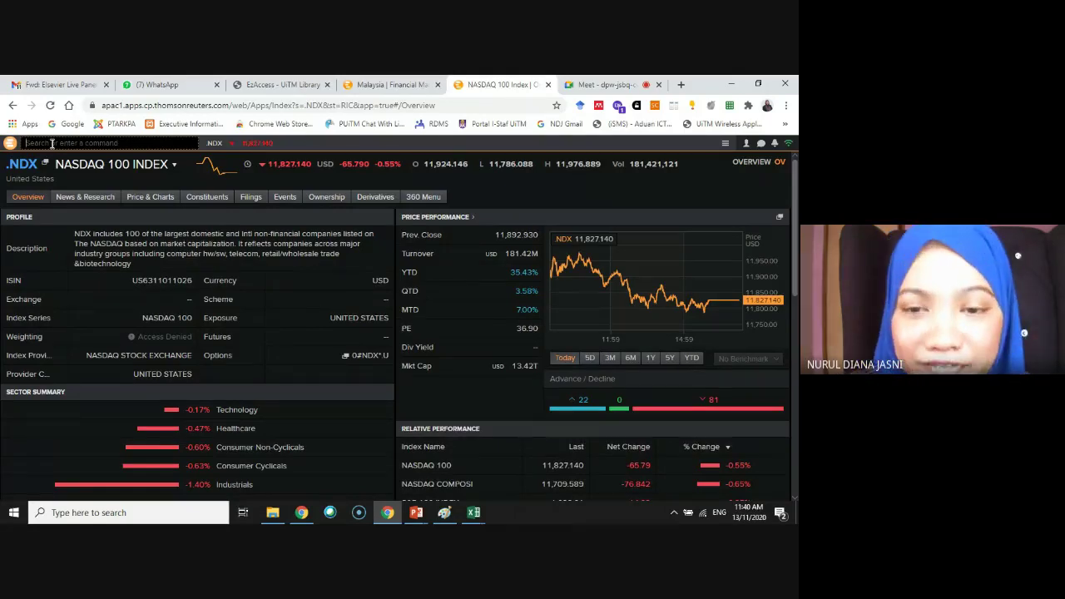
# Return to the home page, search for "CIMB Isl" and open the Cimb Islamic Bank Bhd company page.
pyautogui.click(9, 145)
pyautogui.click(98, 158)
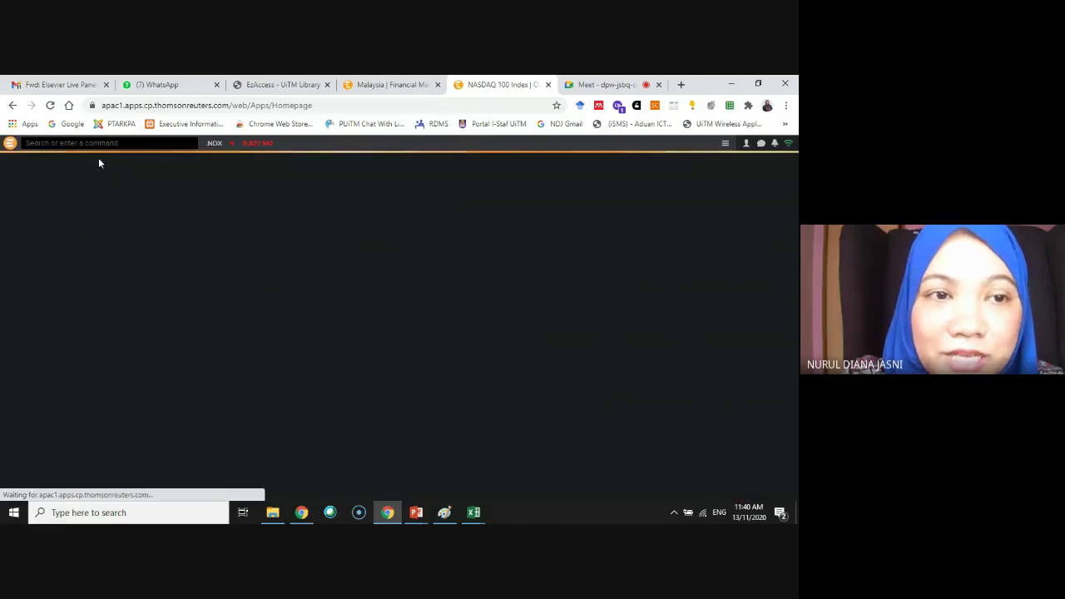
pyautogui.click(79, 143)
pyautogui.write('CIMB')
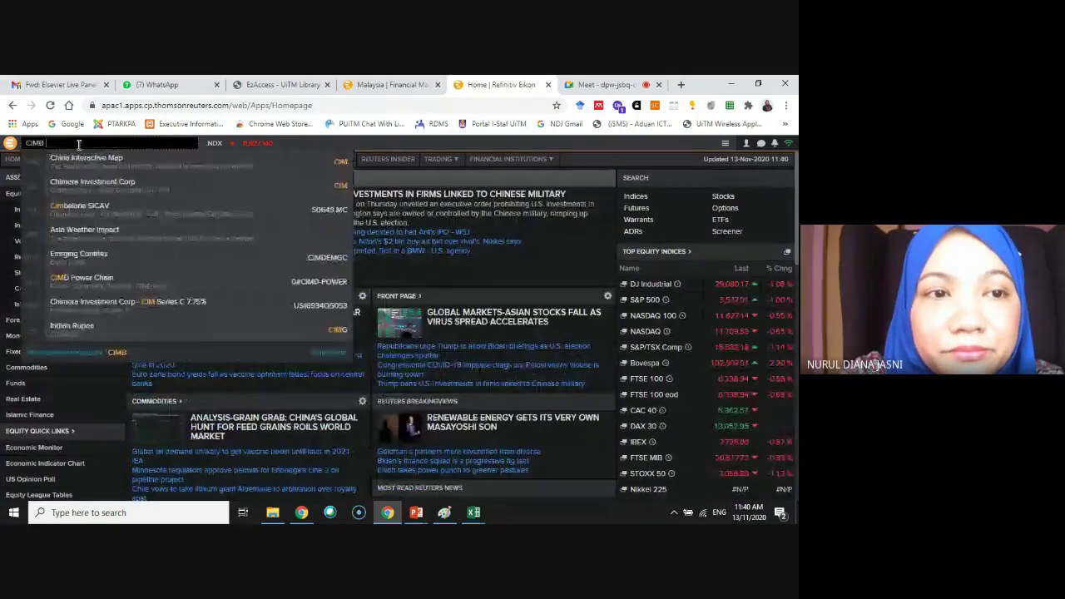
pyautogui.write(' Isl')
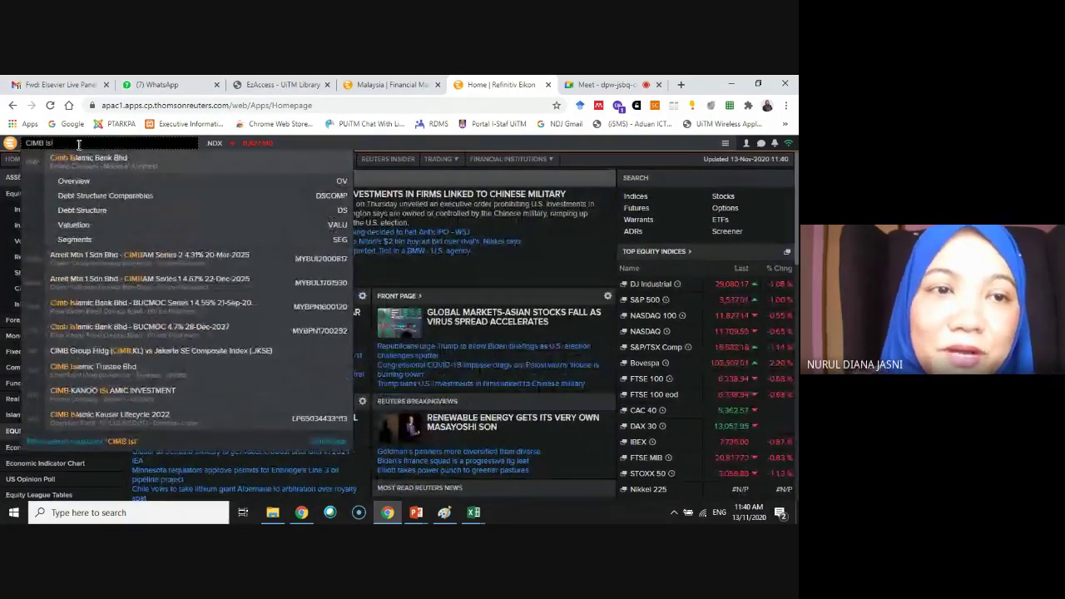
pyautogui.click(93, 166)
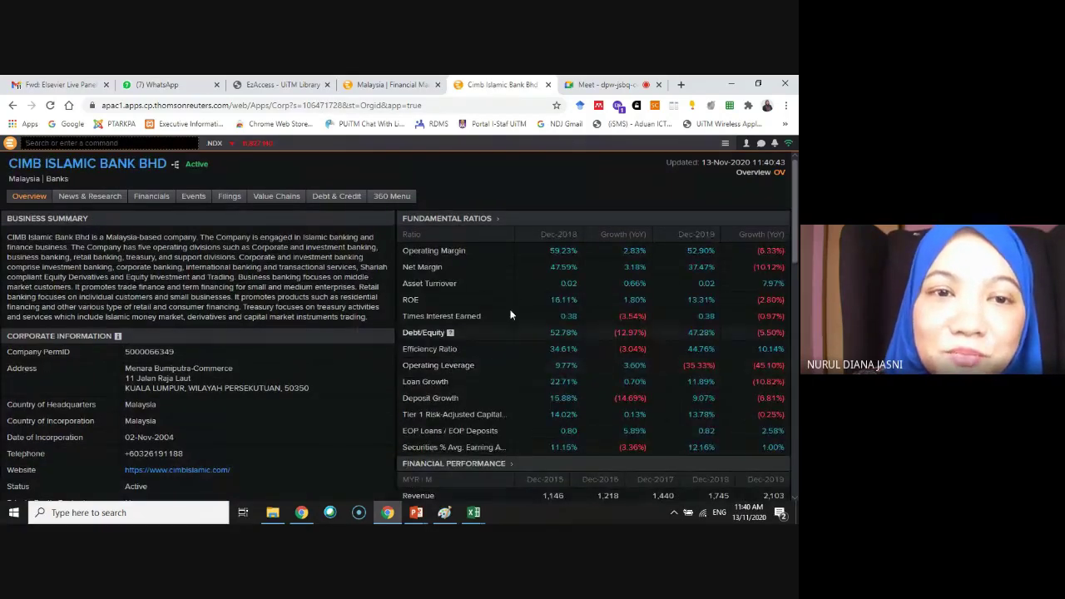
# Open the bank's income statement and set its period to Quarterly with the detailed view settings expanded.
pyautogui.moveTo(158, 200)
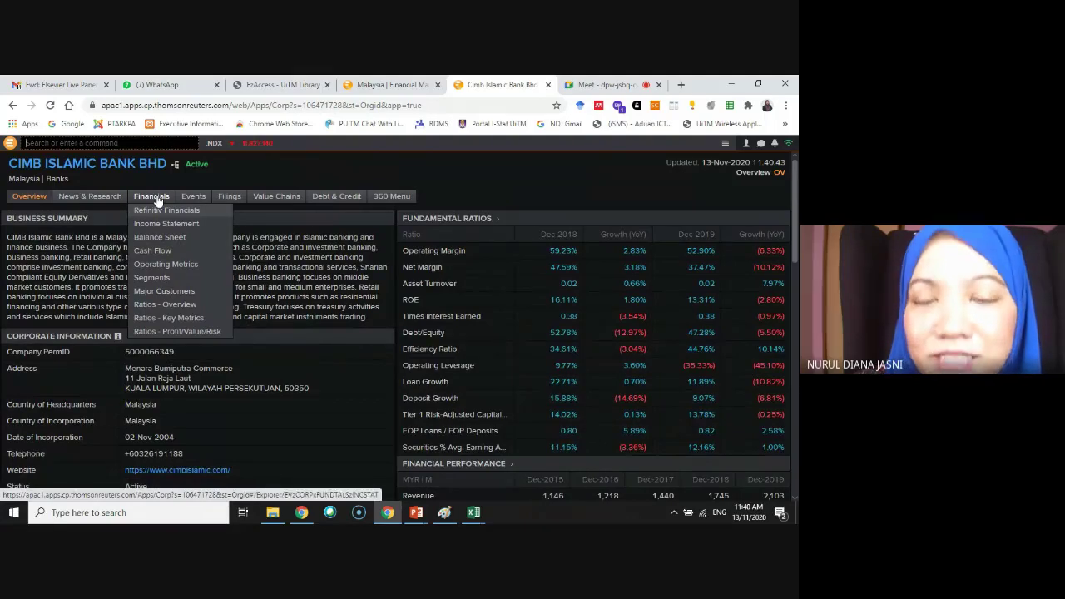
pyautogui.click(158, 198)
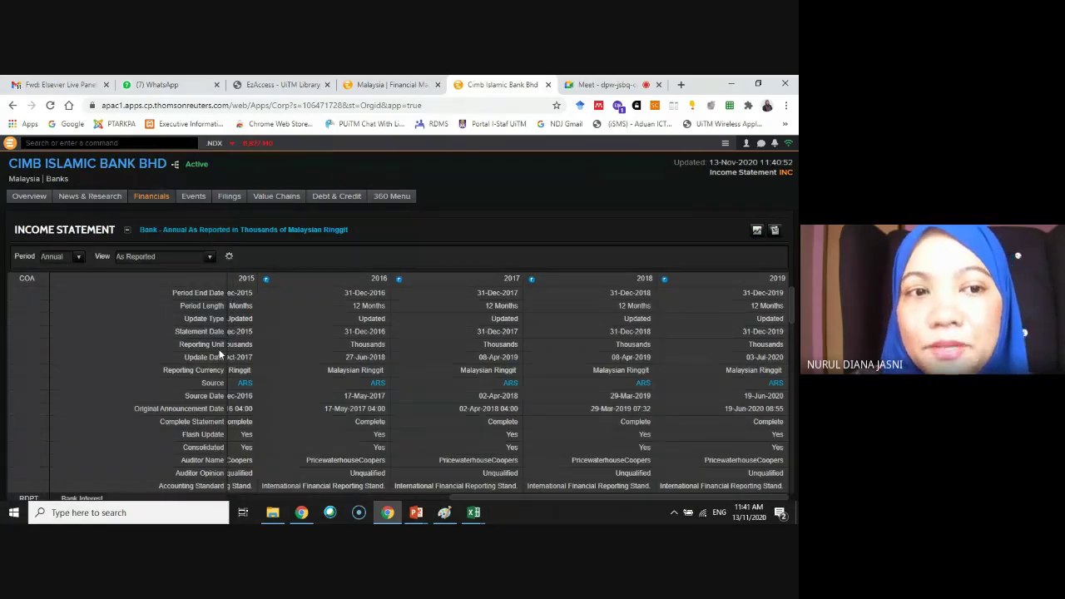
pyautogui.click(78, 257)
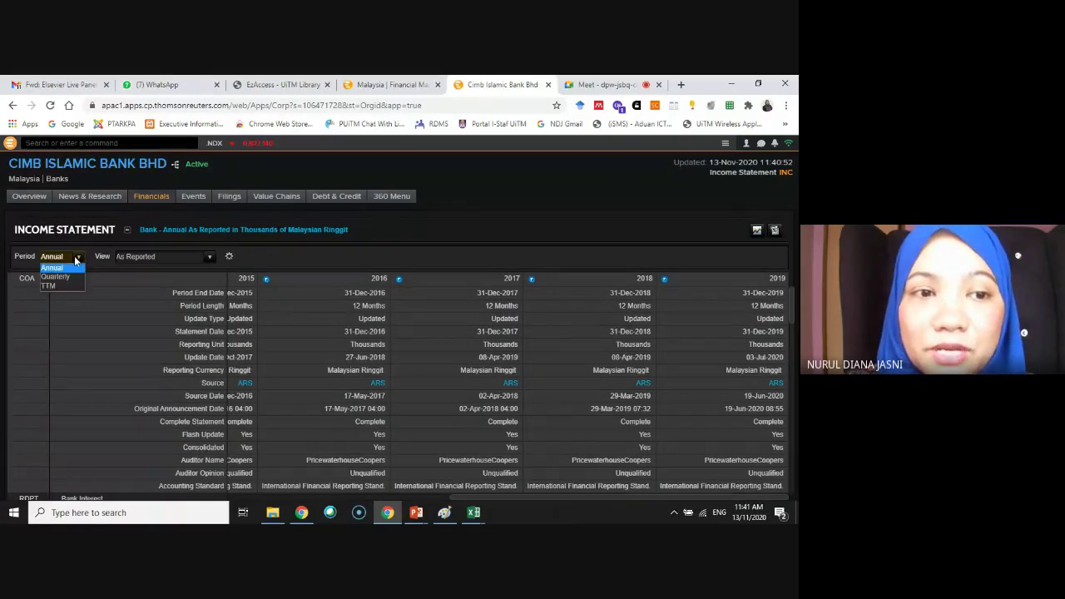
pyautogui.click(229, 258)
pyautogui.click(229, 258)
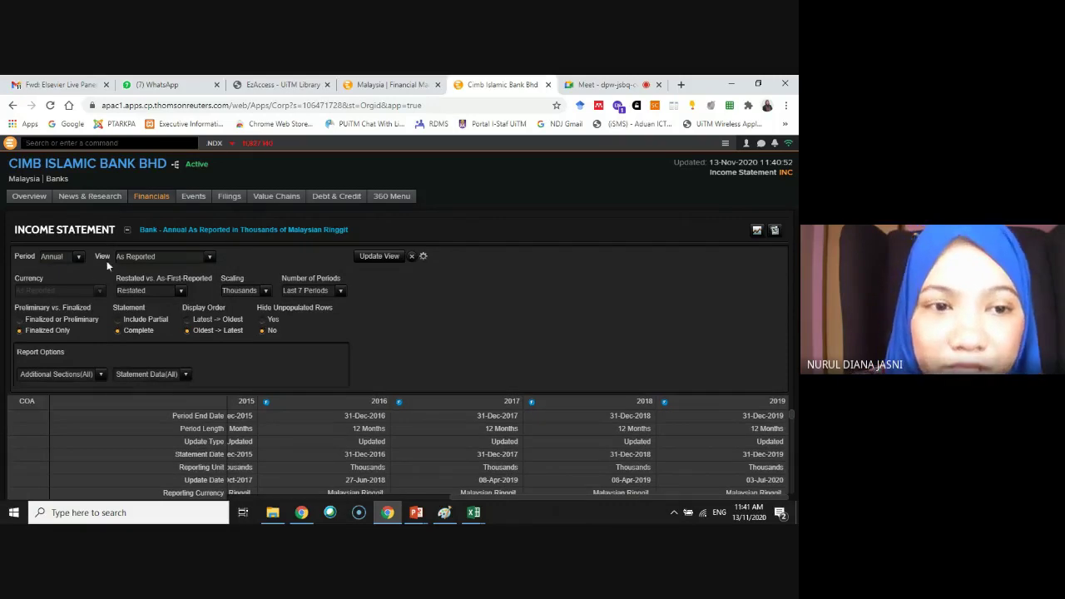
pyautogui.click(58, 256)
pyautogui.click(55, 275)
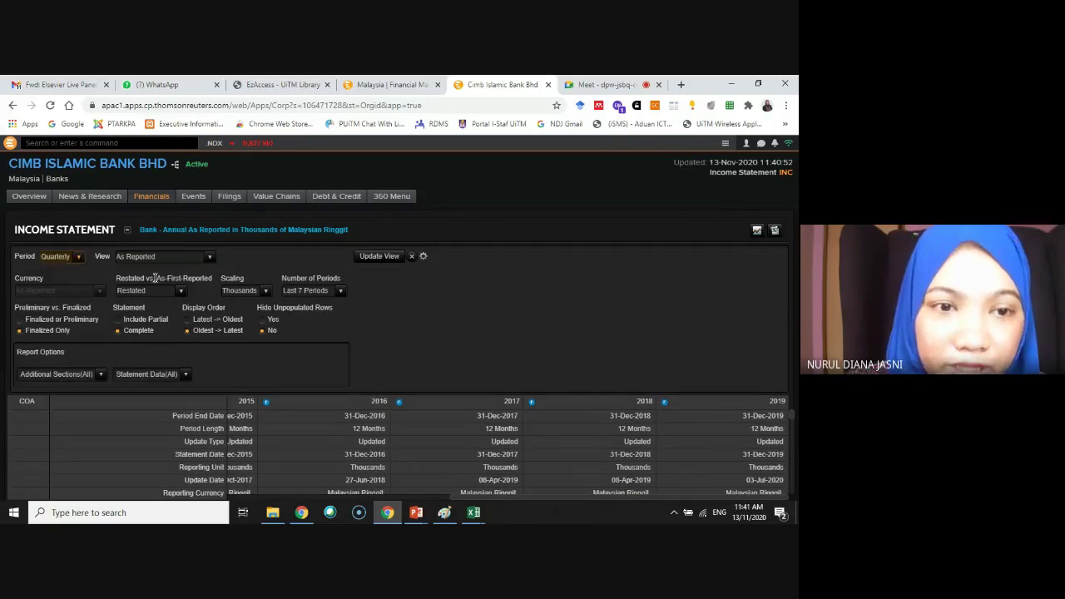
# Review the income statement's available choices for view, scaling and number of periods without changing them.
pyautogui.click(209, 257)
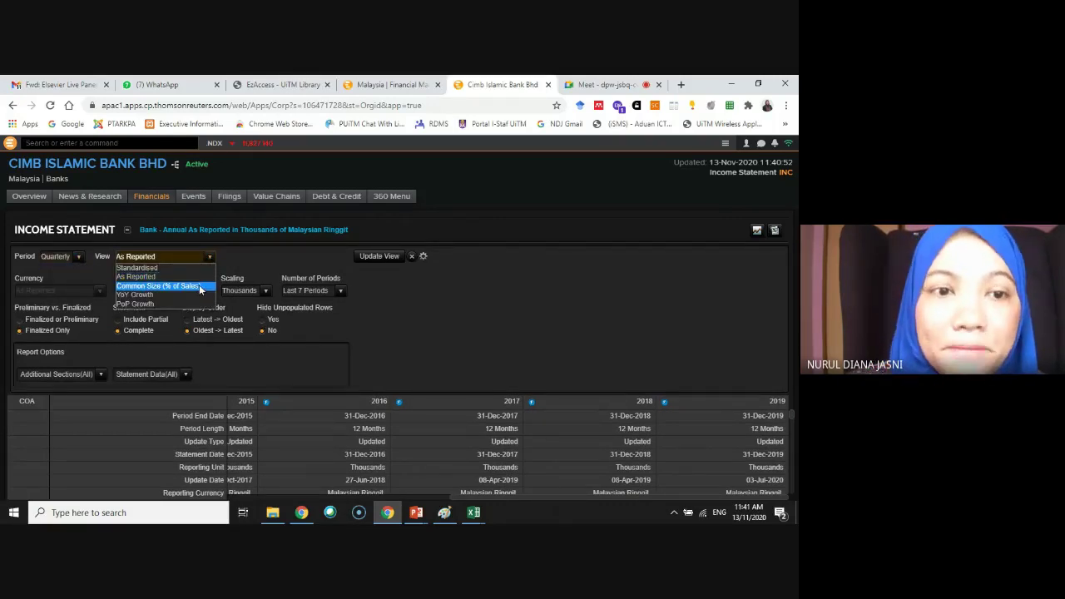
pyautogui.click(453, 291)
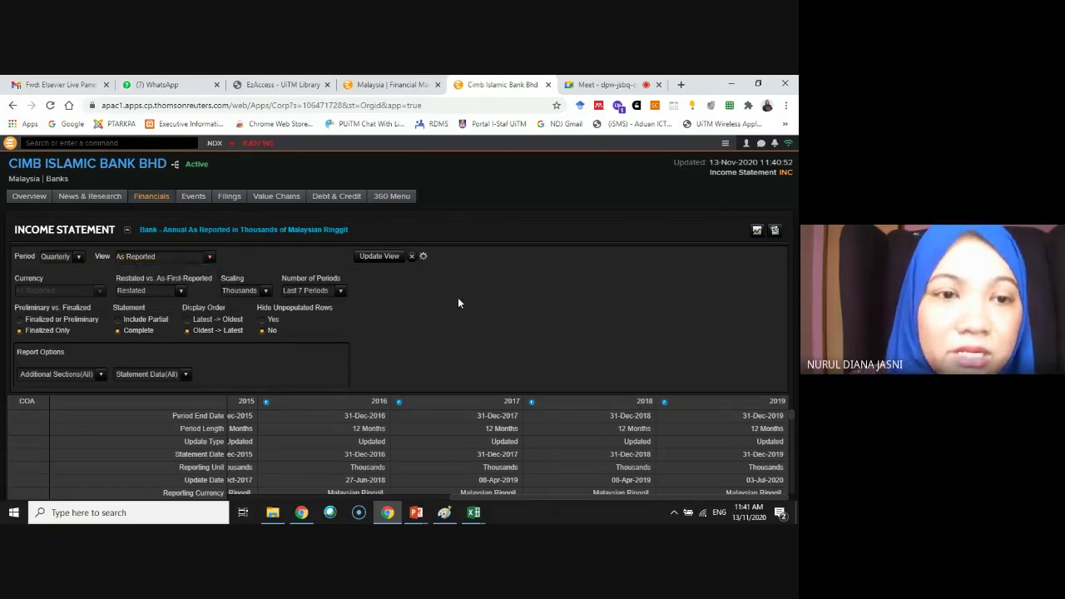
pyautogui.click(264, 291)
pyautogui.click(341, 291)
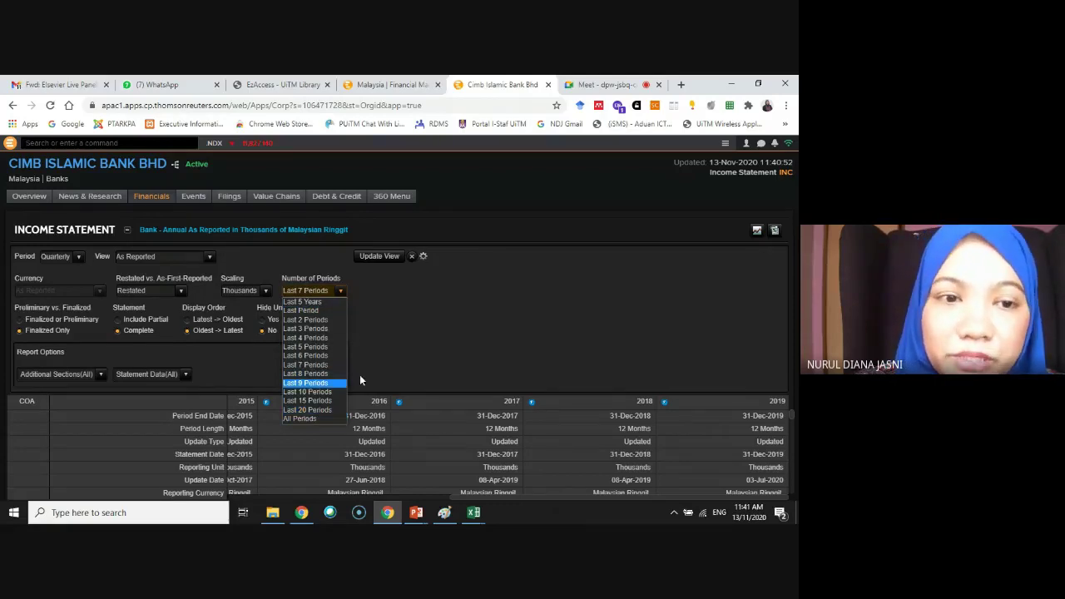
pyautogui.click(387, 337)
# Review the Additional Sections and Statement Data report options without changing their selections.
pyautogui.click(100, 374)
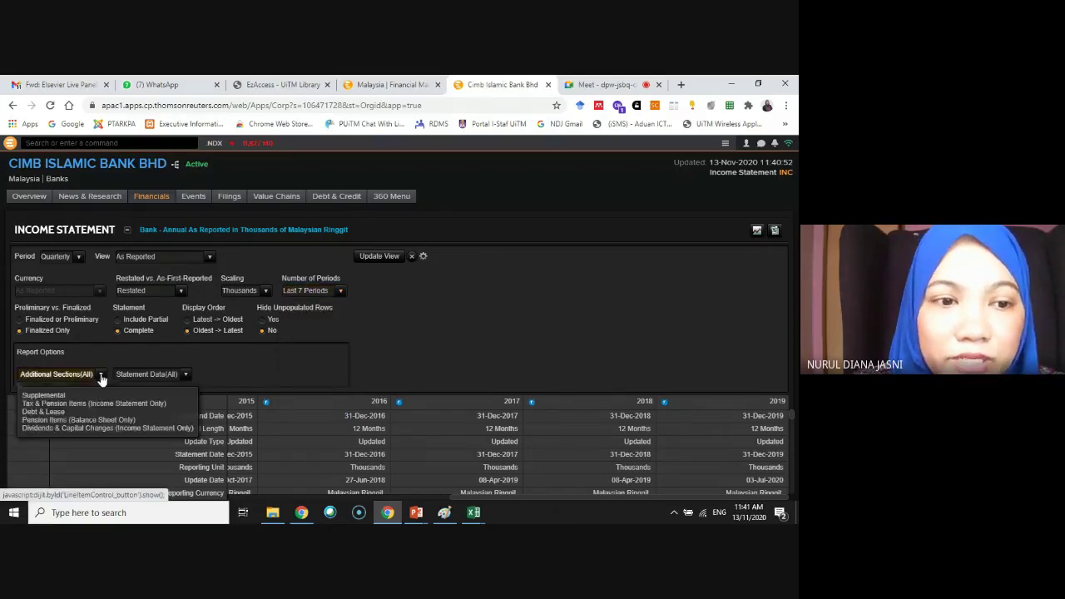
pyautogui.scroll(-1, 101, 373)
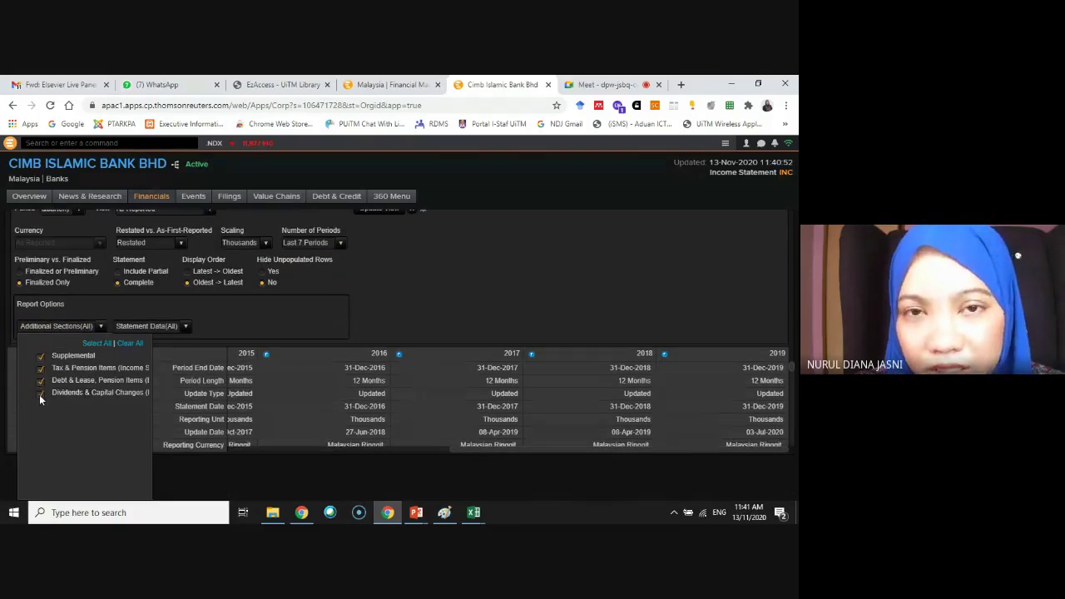
pyautogui.scroll(1, 222, 312)
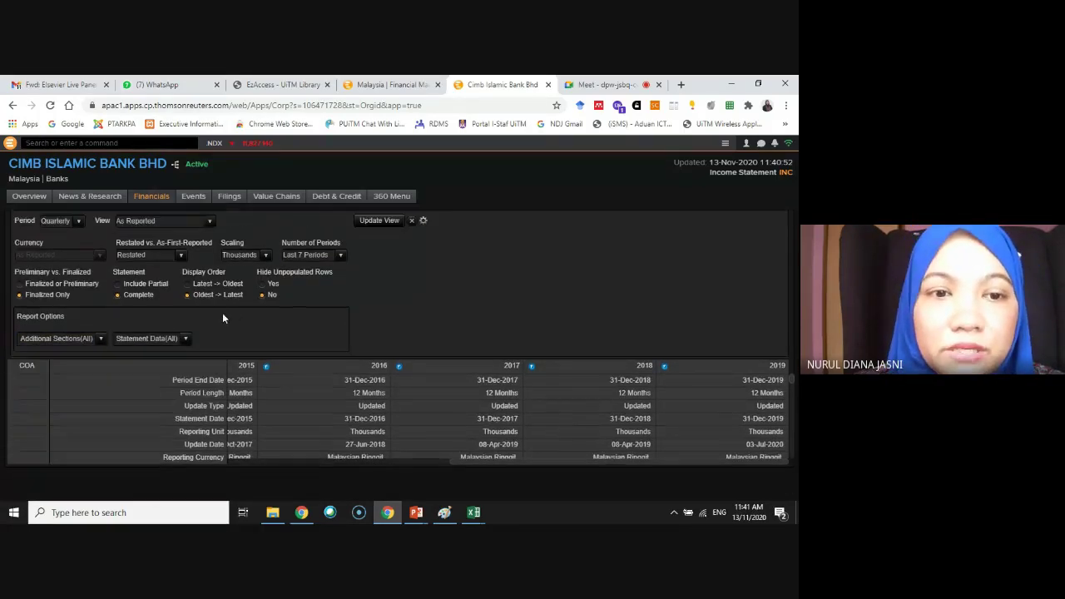
pyautogui.click(187, 339)
pyautogui.scroll(-1, 187, 339)
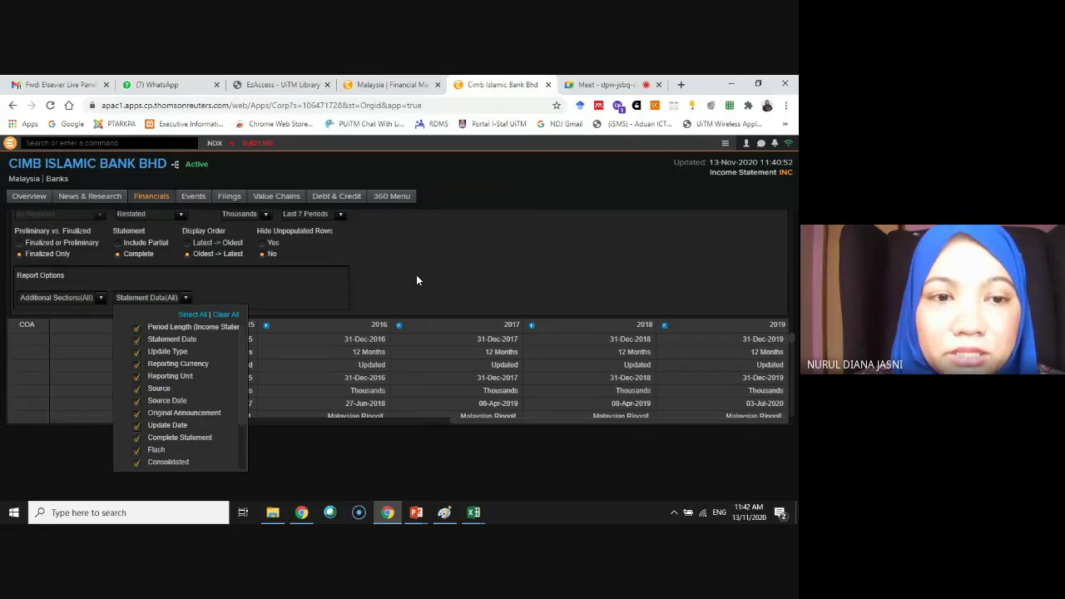
pyautogui.scroll(1, 299, 241)
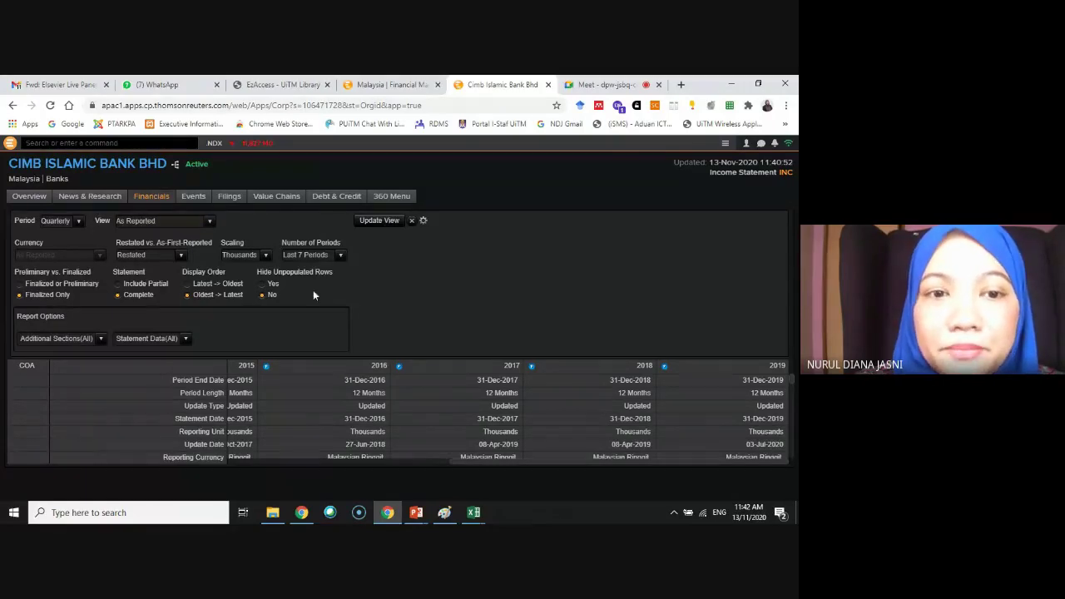
# Set the number of periods to Last 5 Years and update the income statement view.
pyautogui.click(340, 256)
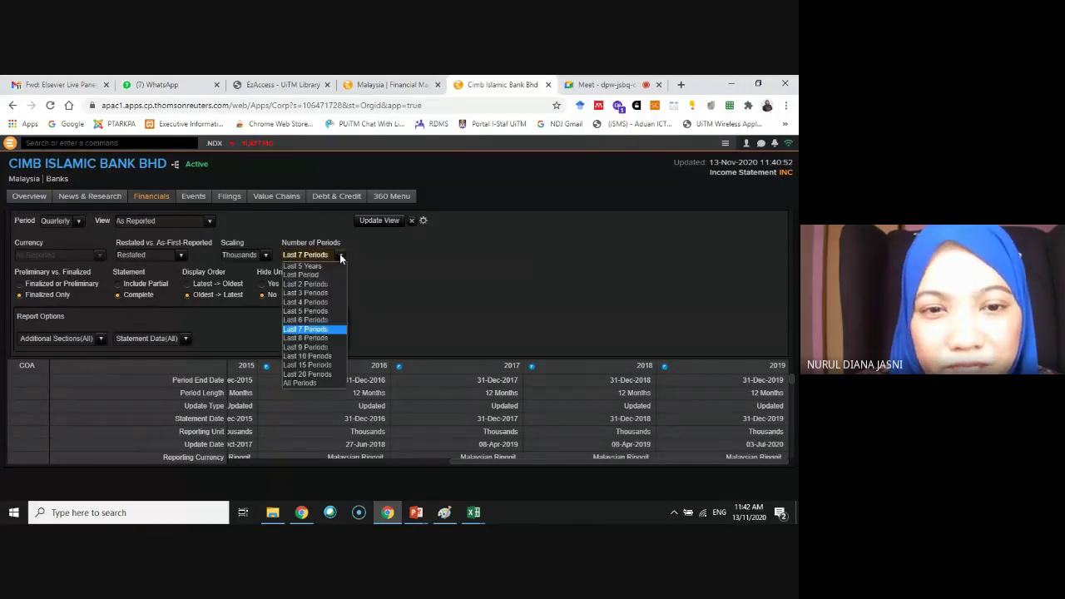
pyautogui.click(323, 265)
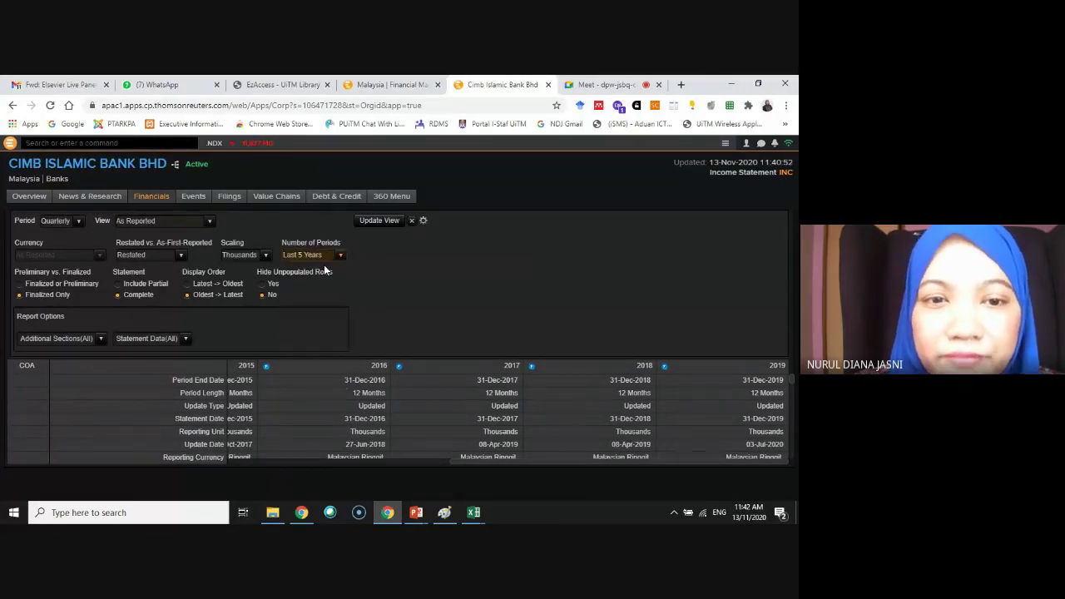
pyautogui.click(379, 221)
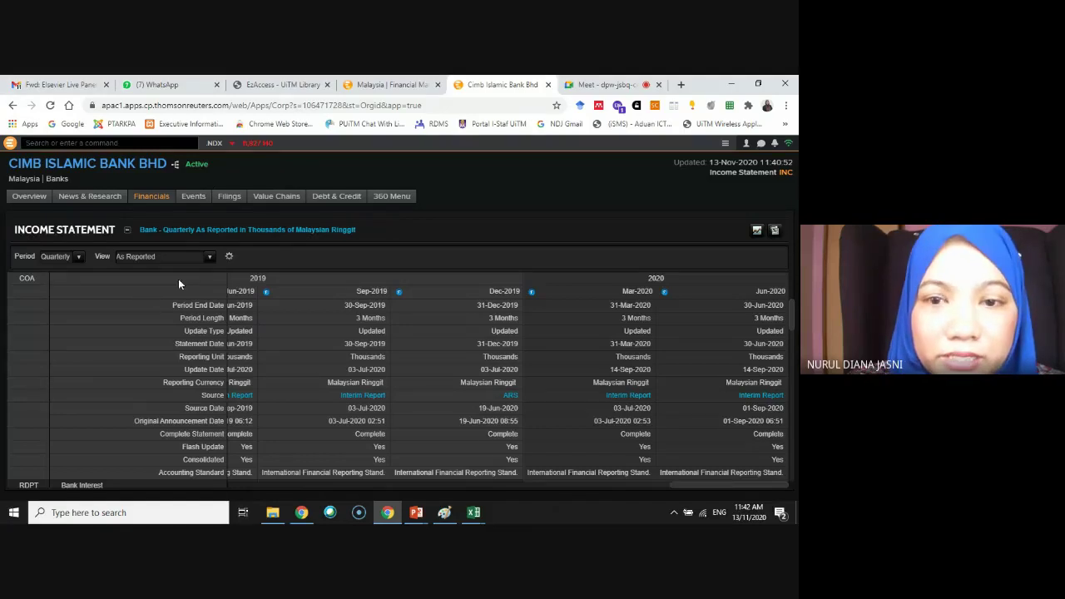
# Review the income statement's quarterly columns back to September 2015 and export the statement to an Excel file.
pyautogui.click(477, 484)
pyautogui.click(502, 484)
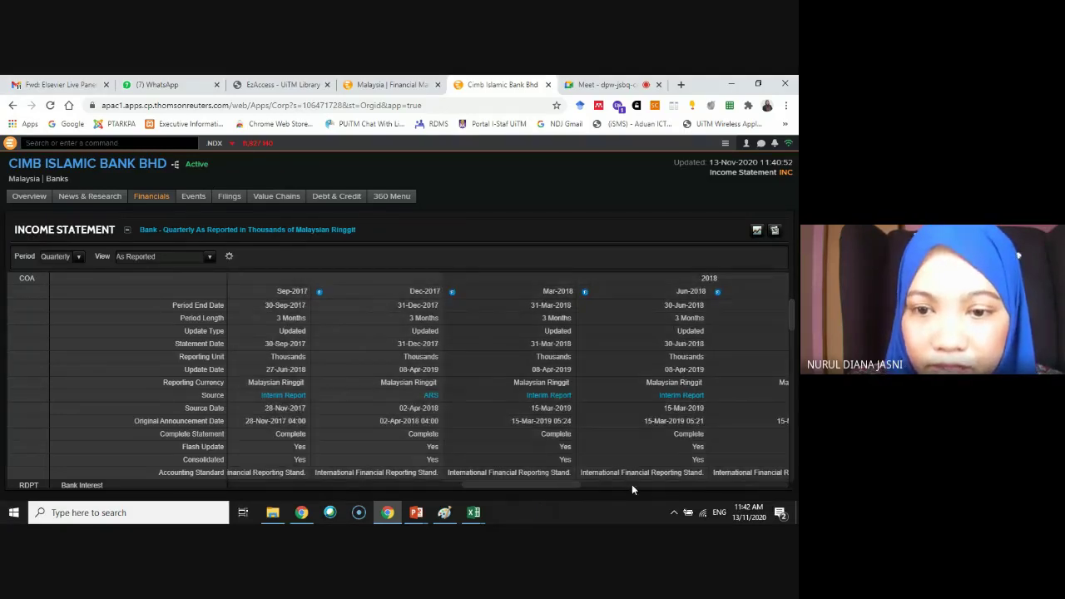
pyautogui.click(588, 484)
pyautogui.moveTo(541, 485); pyautogui.dragTo(291, 485)
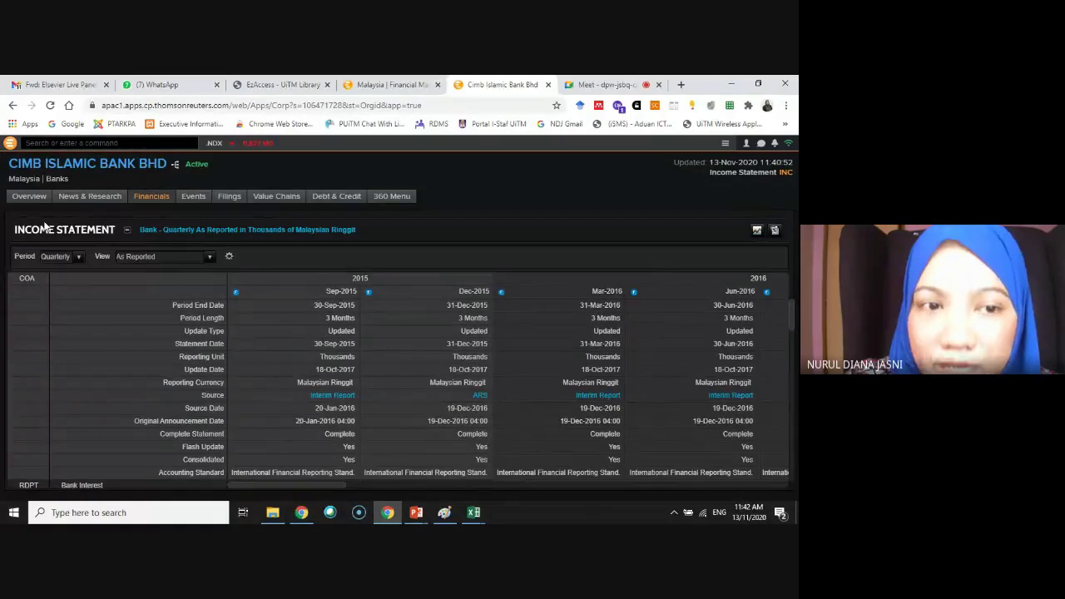
pyautogui.click(775, 233)
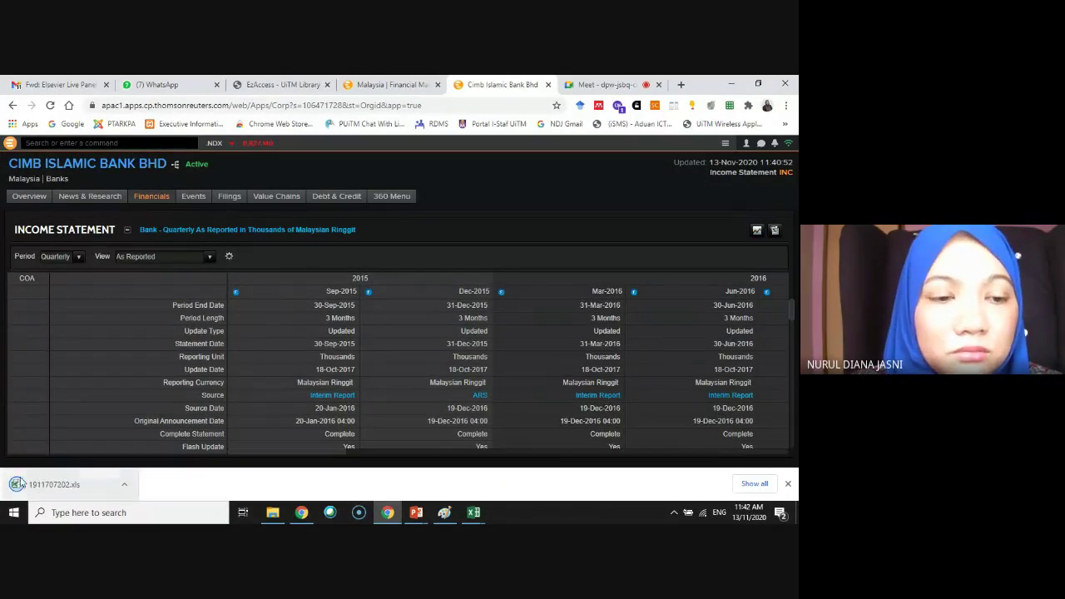
# Try to open the downloaded 1911707202.xls file directly from the browser's download.
pyautogui.click(39, 488)
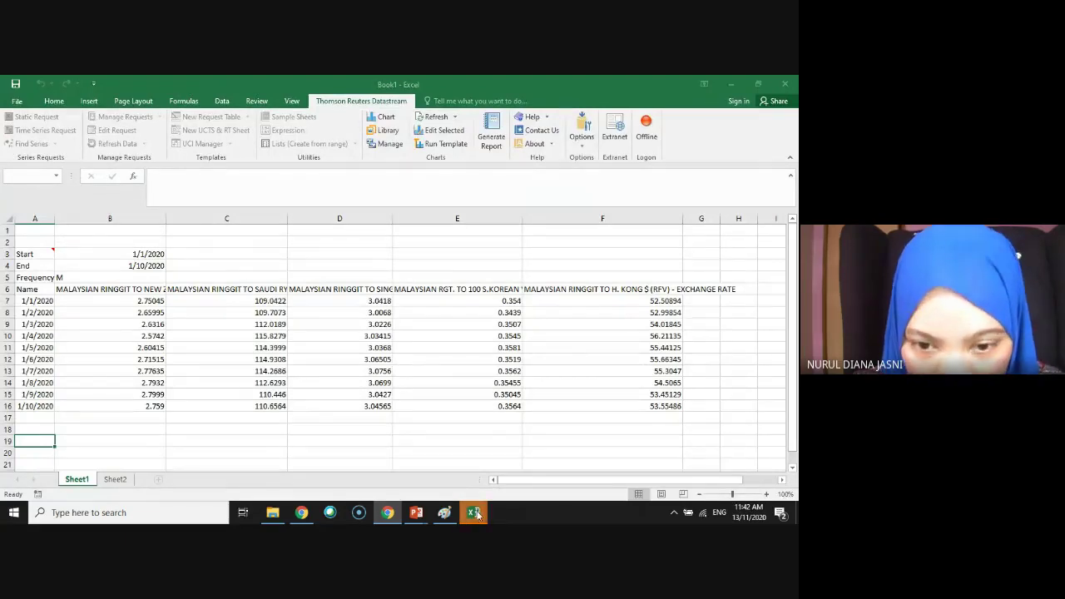
pyautogui.moveTo(477, 515)
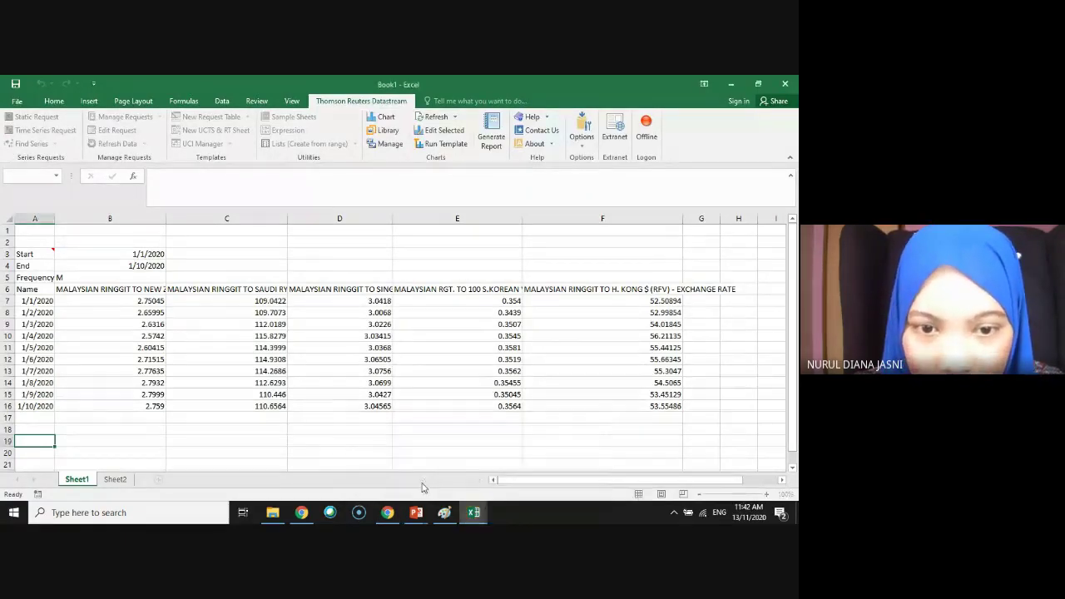
pyautogui.click(355, 326)
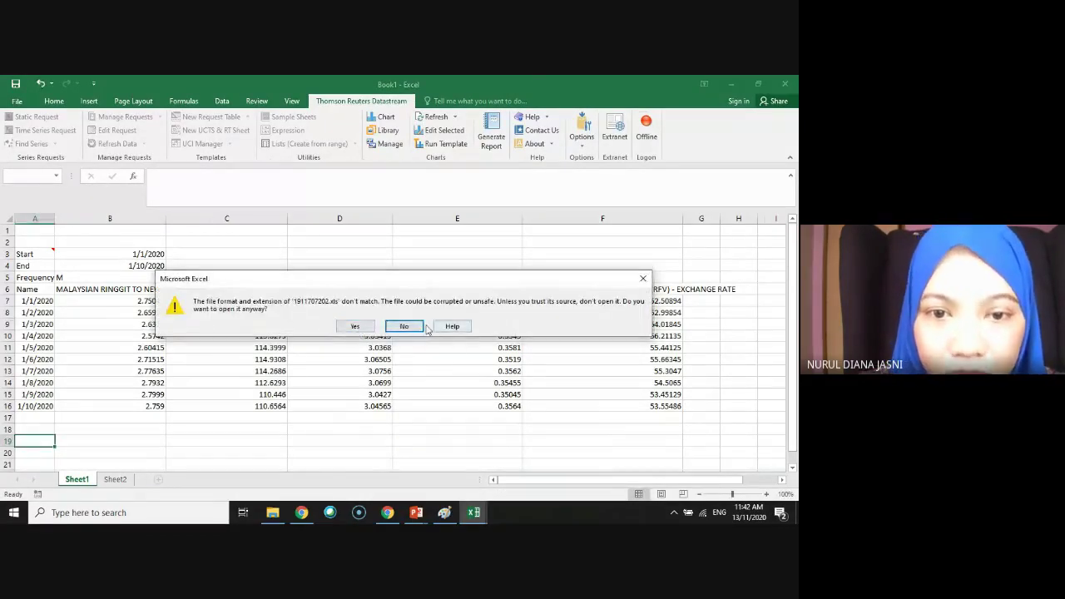
pyautogui.click(405, 326)
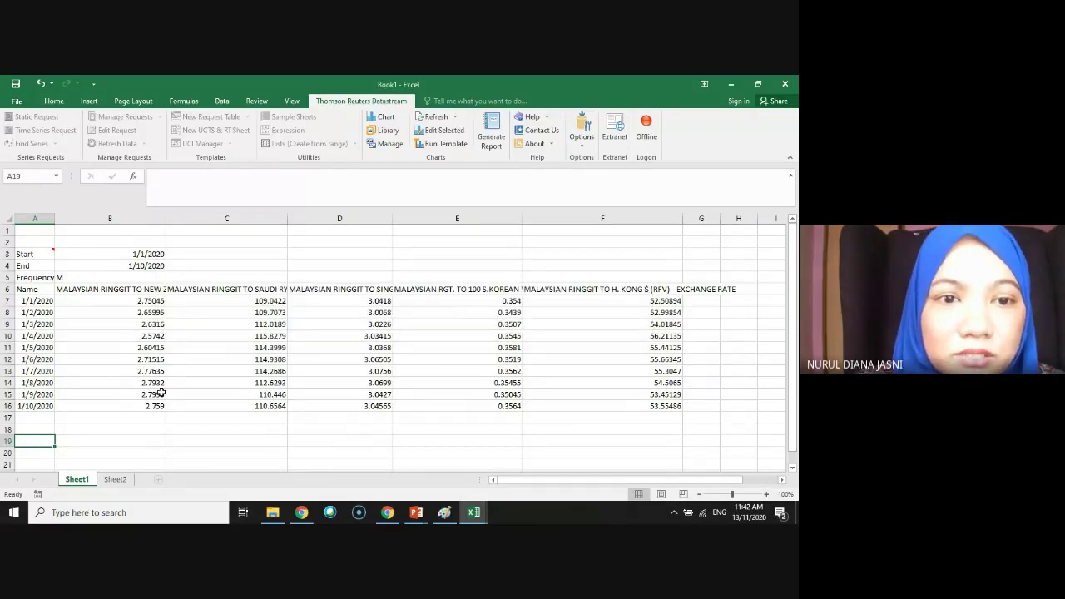
pyautogui.moveTo(473, 515)
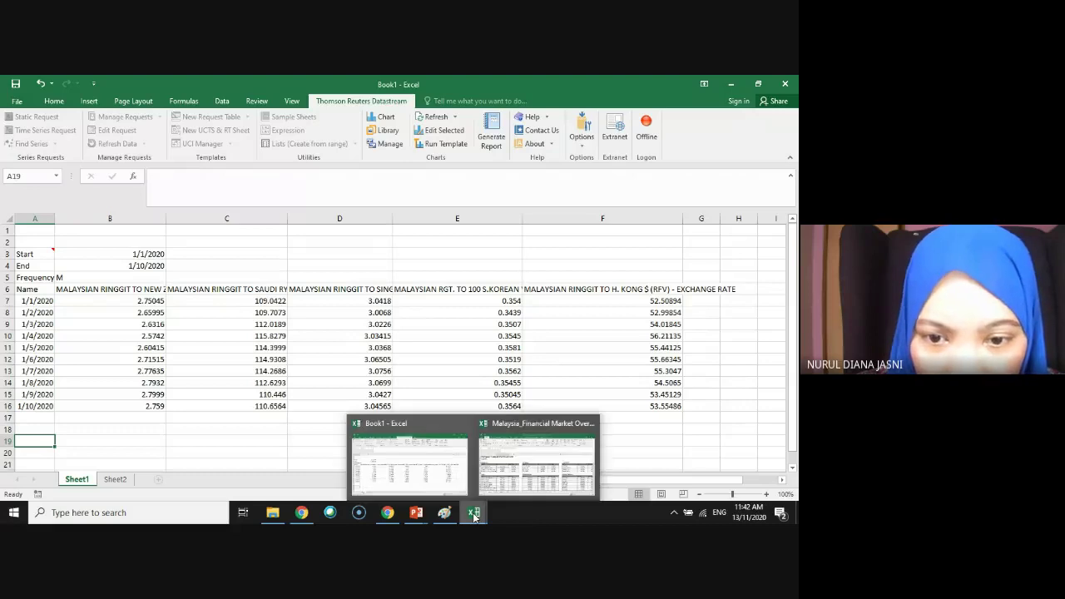
pyautogui.click(273, 513)
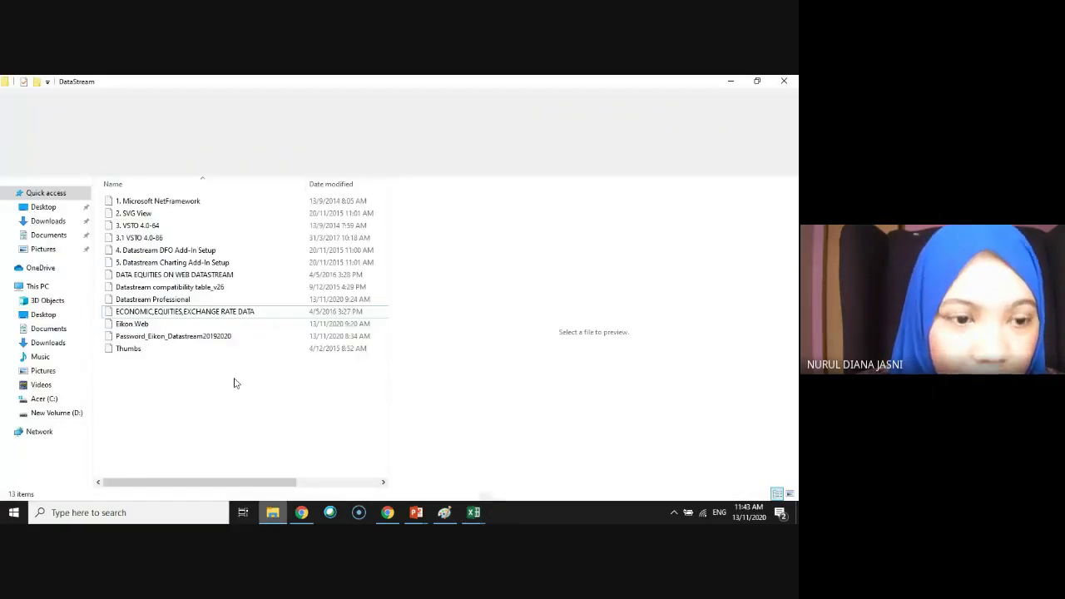
pyautogui.click(48, 221)
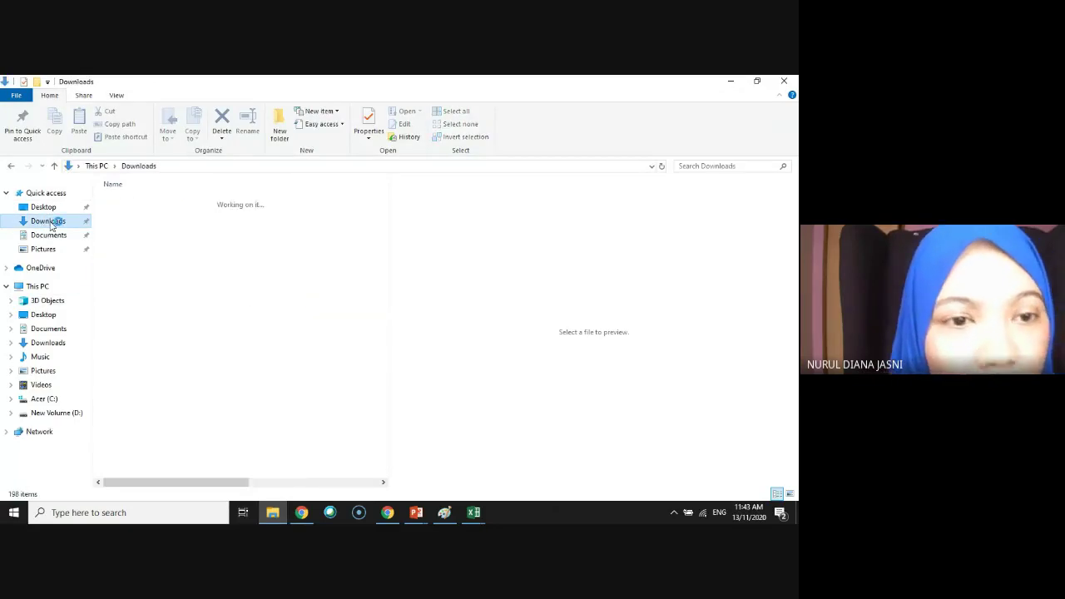
pyautogui.click(131, 217)
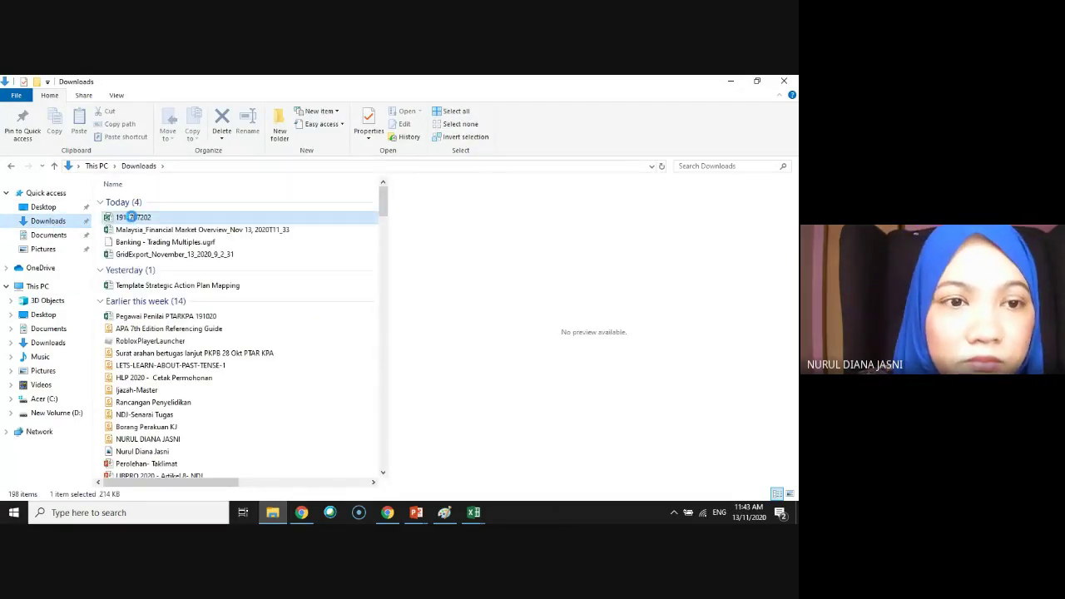
pyautogui.press('Return')
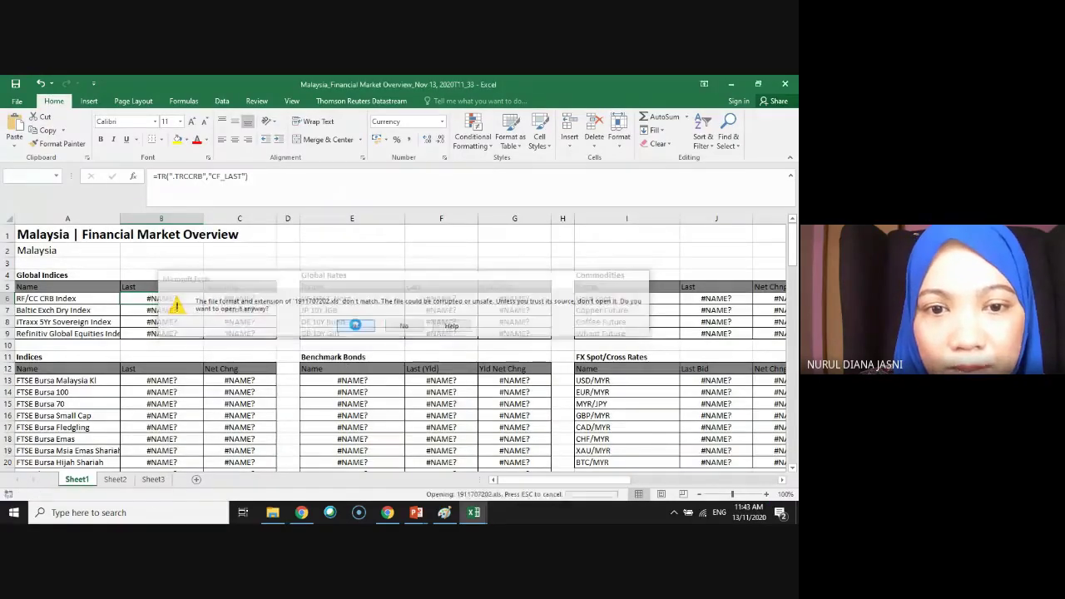
pyautogui.click(354, 325)
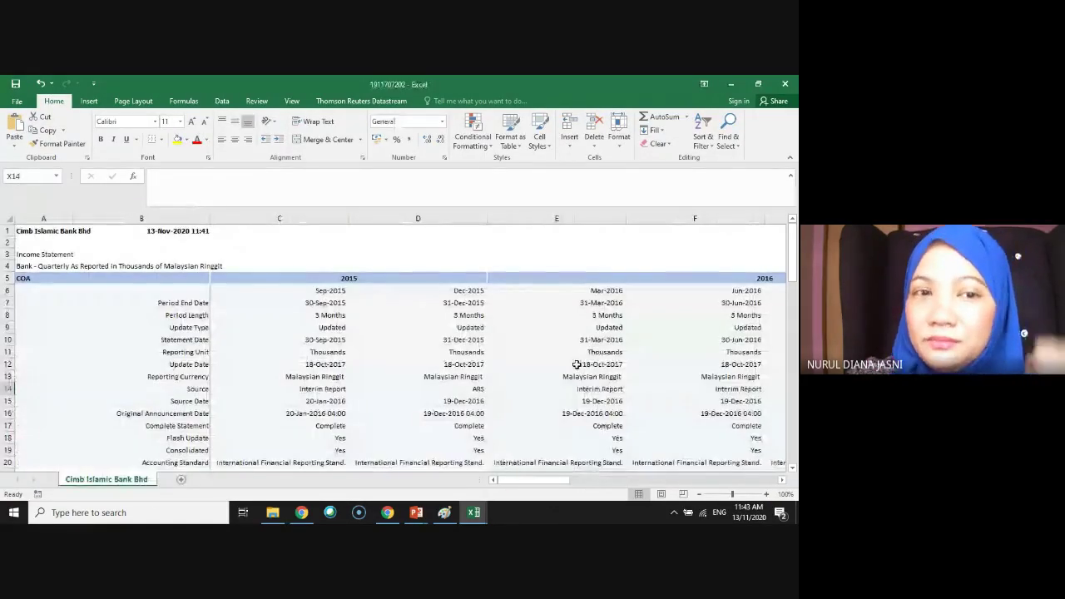
pyautogui.scroll(-6, 576, 363)
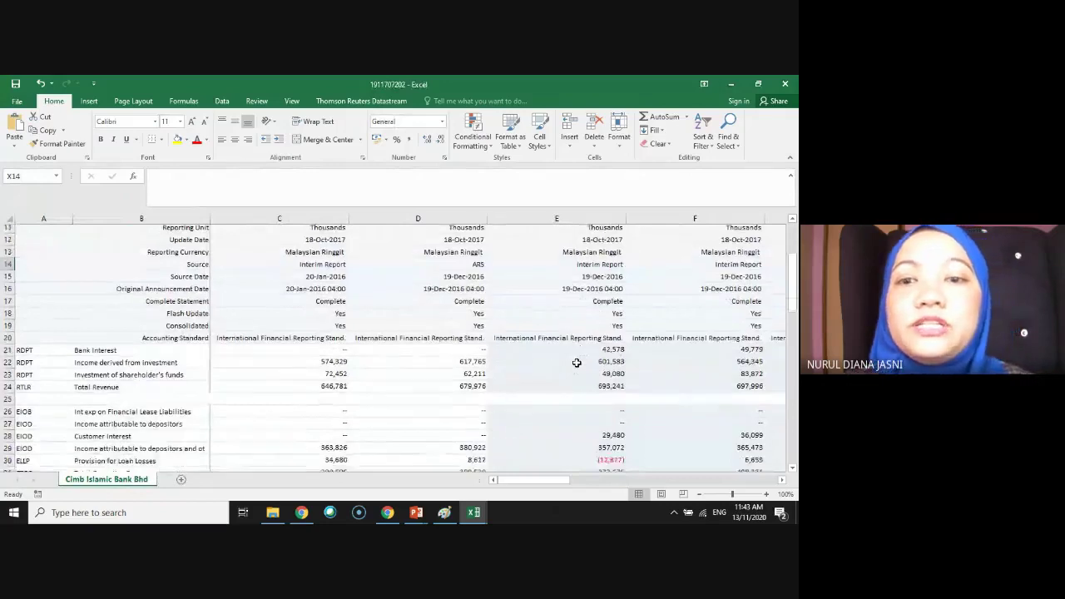
pyautogui.scroll(-1, 575, 363)
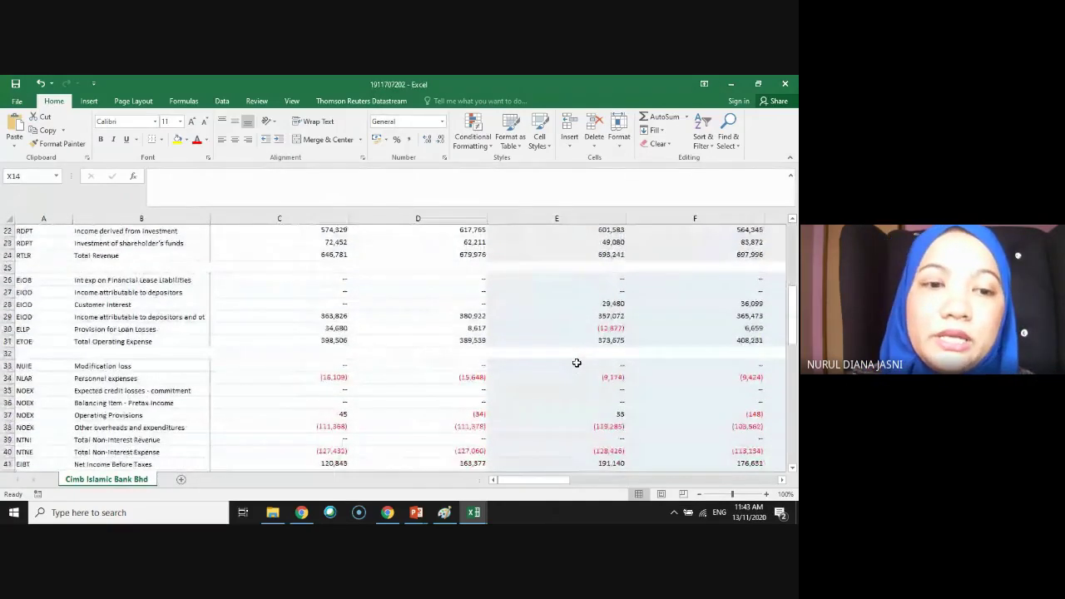
pyautogui.scroll(-6, 576, 363)
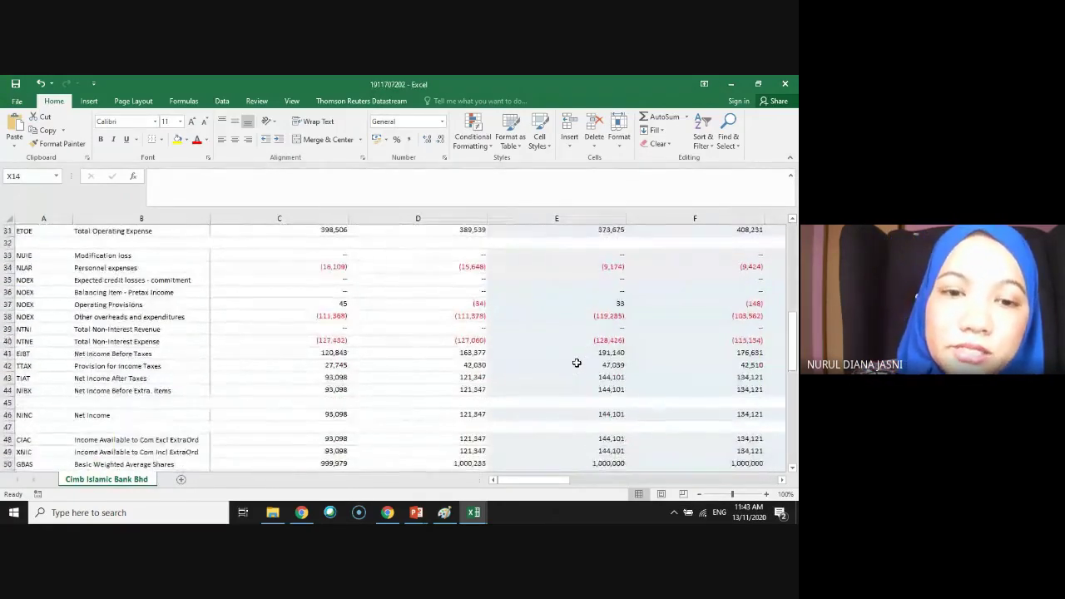
pyautogui.scroll(-1, 577, 364)
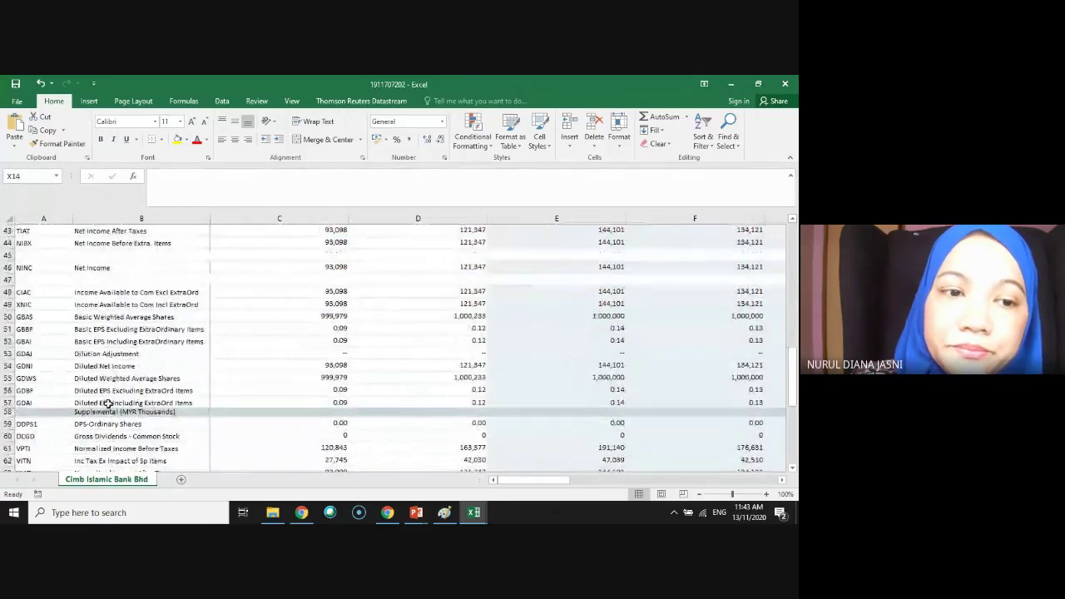
pyautogui.scroll(-3, 177, 257)
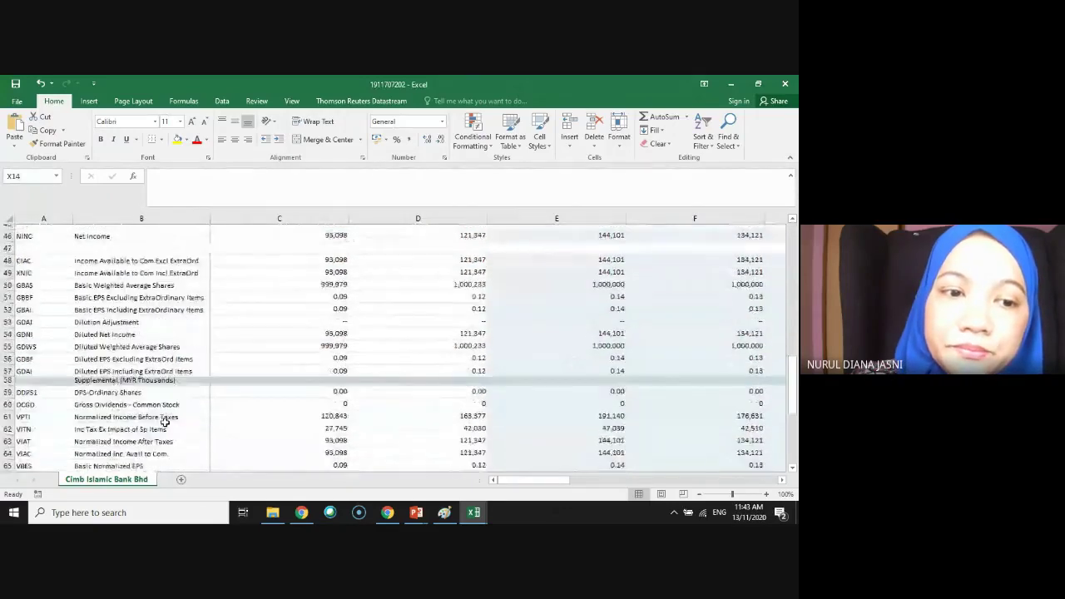
# Minimize the exported income statement workbook, the Malaysia Financial Market Overview workbook and the Downloads window.
pyautogui.click(729, 83)
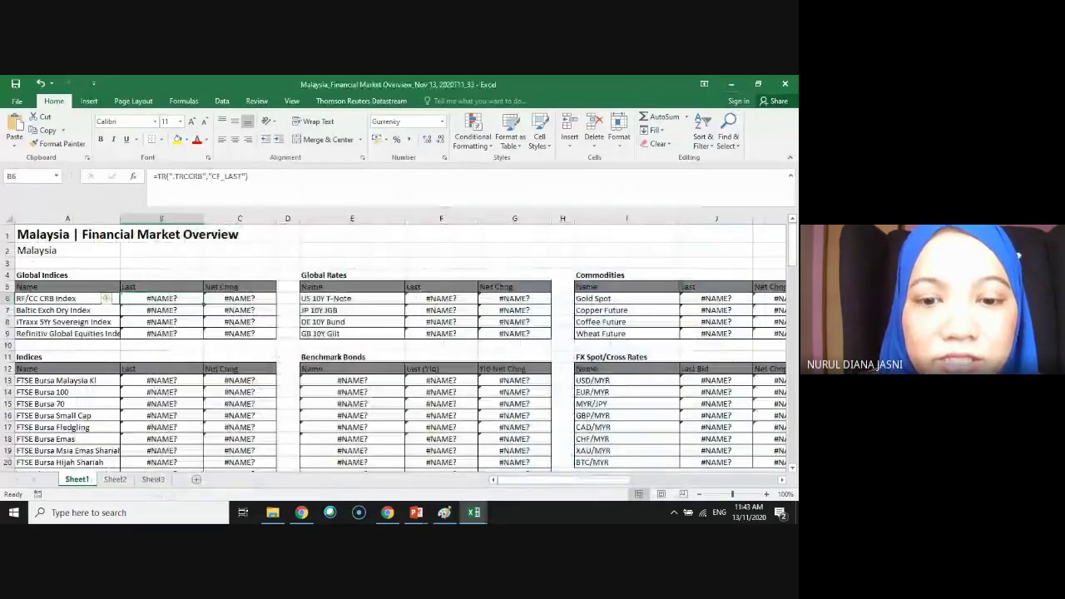
pyautogui.click(731, 84)
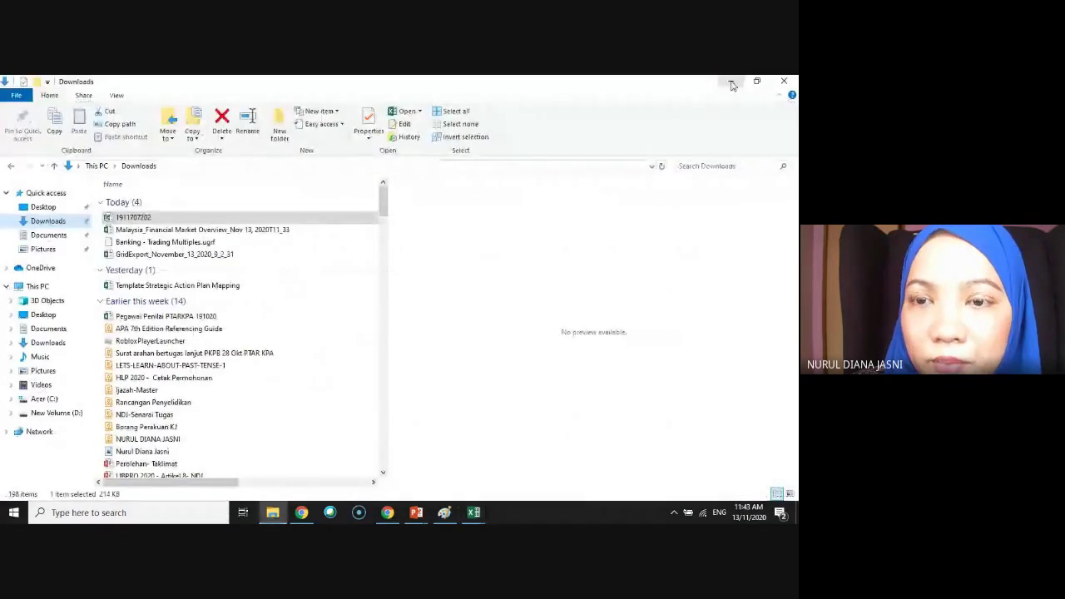
pyautogui.click(730, 84)
# Switch to Chrome's Google Meet call and bring up the option to stop presenting.
pyautogui.moveTo(388, 511)
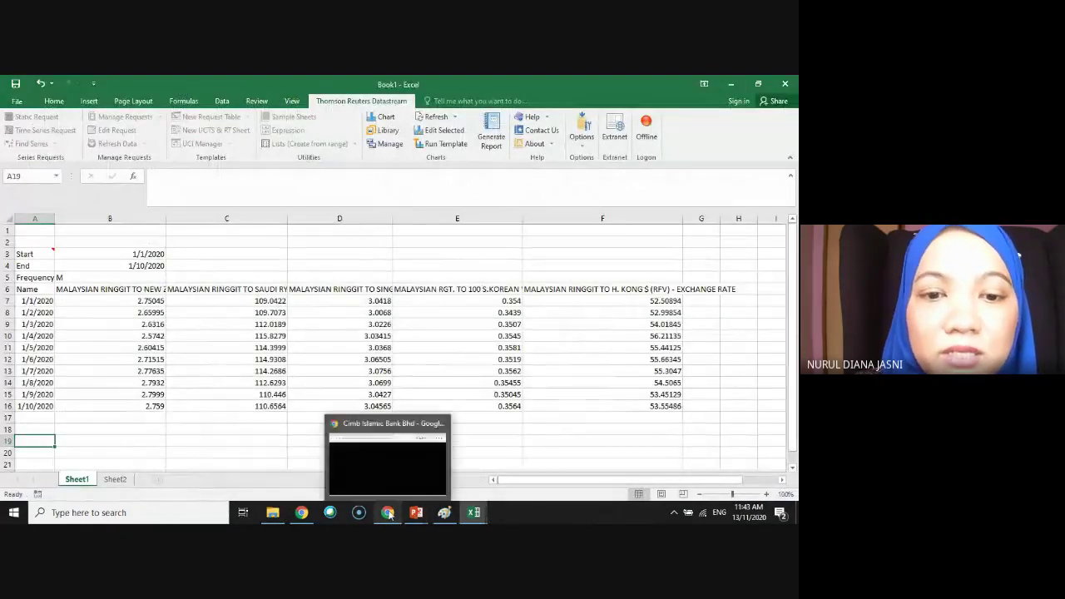
pyautogui.click(382, 475)
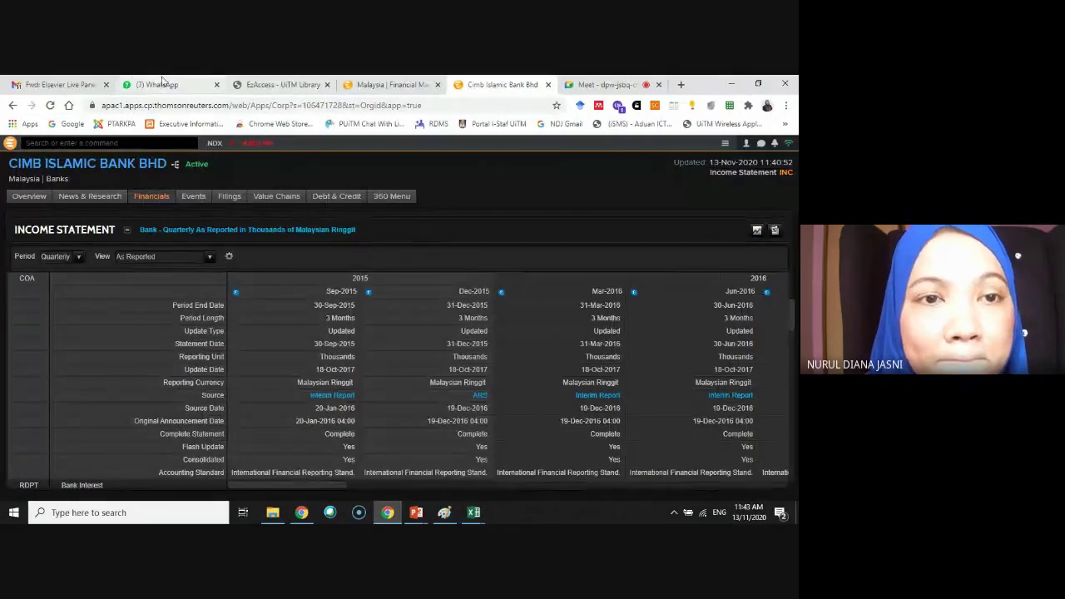
pyautogui.click(594, 85)
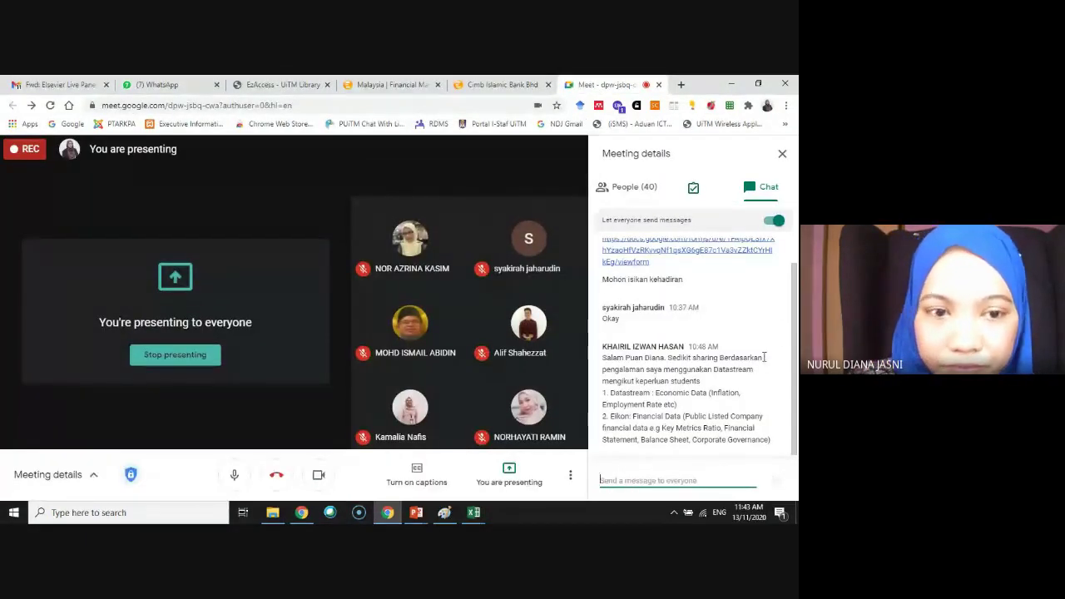
pyautogui.click(508, 473)
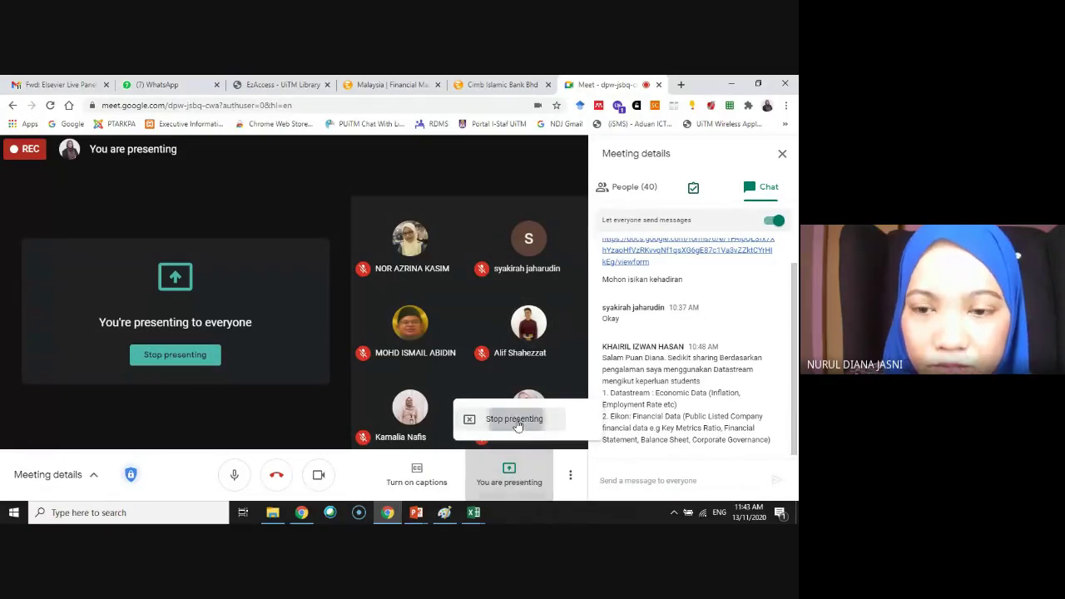